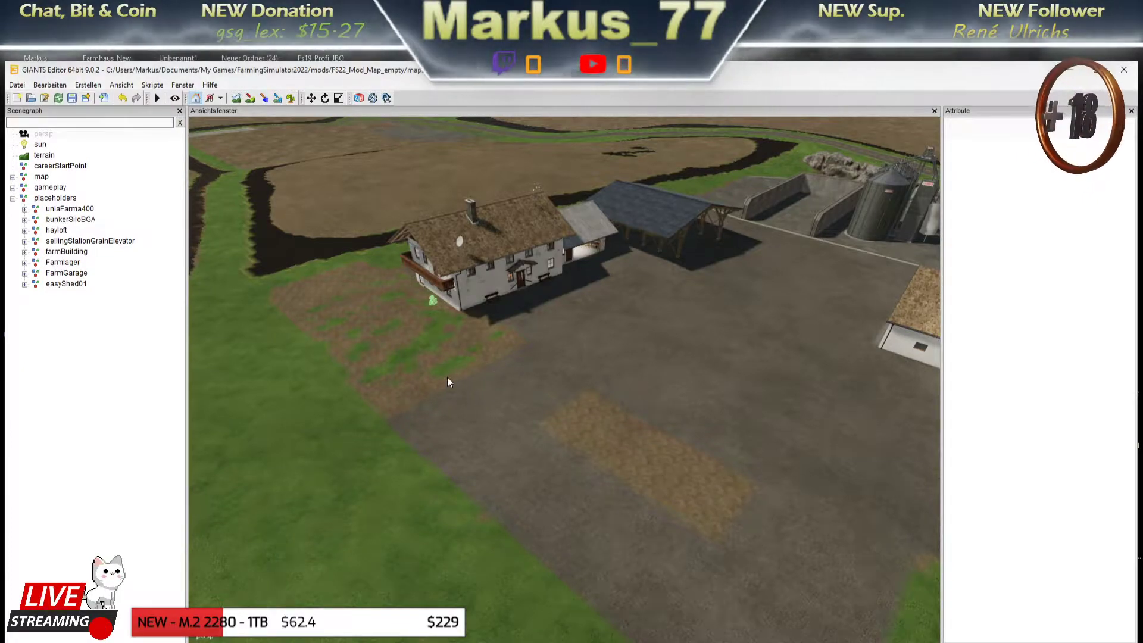
# Zoom in on the farmhouse, close the Attribute panel and open the Terrain Editing window.
pyautogui.moveTo(446, 377)
pyautogui.mouseDown(button='middle')
pyautogui.moveTo(534, 436)
pyautogui.moveTo(486, 446)
pyautogui.moveTo(590, 378)
pyautogui.mouseUp(button='middle')
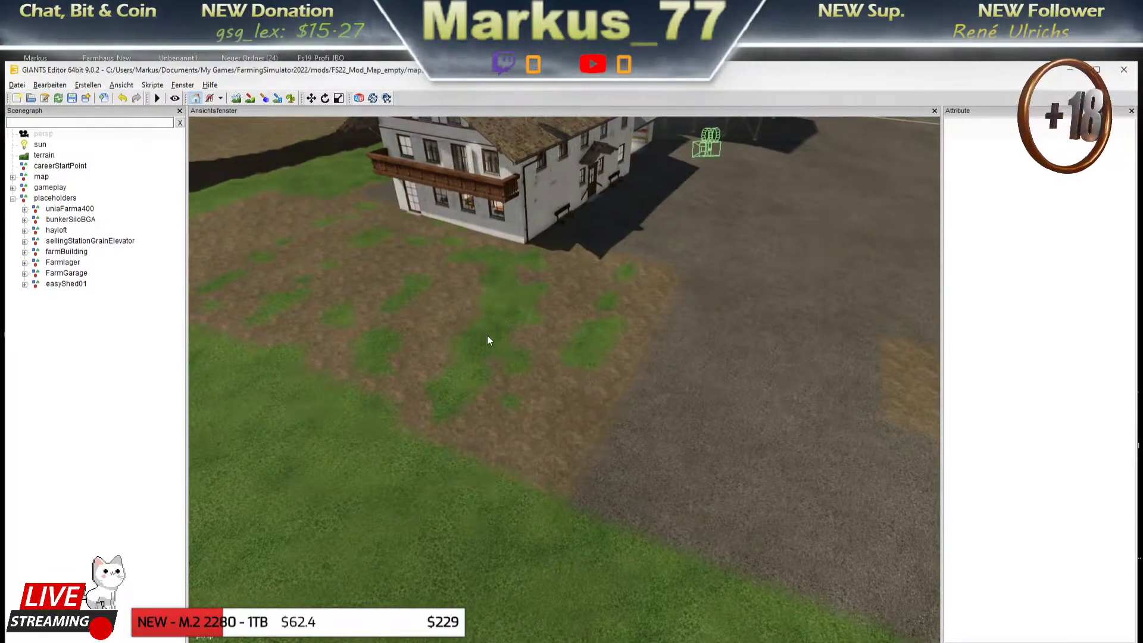
pyautogui.moveTo(459, 299)
pyautogui.mouseDown(button='middle')
pyautogui.moveTo(670, 406)
pyautogui.moveTo(477, 408)
pyautogui.moveTo(553, 388)
pyautogui.moveTo(539, 387)
pyautogui.mouseUp(button='middle')
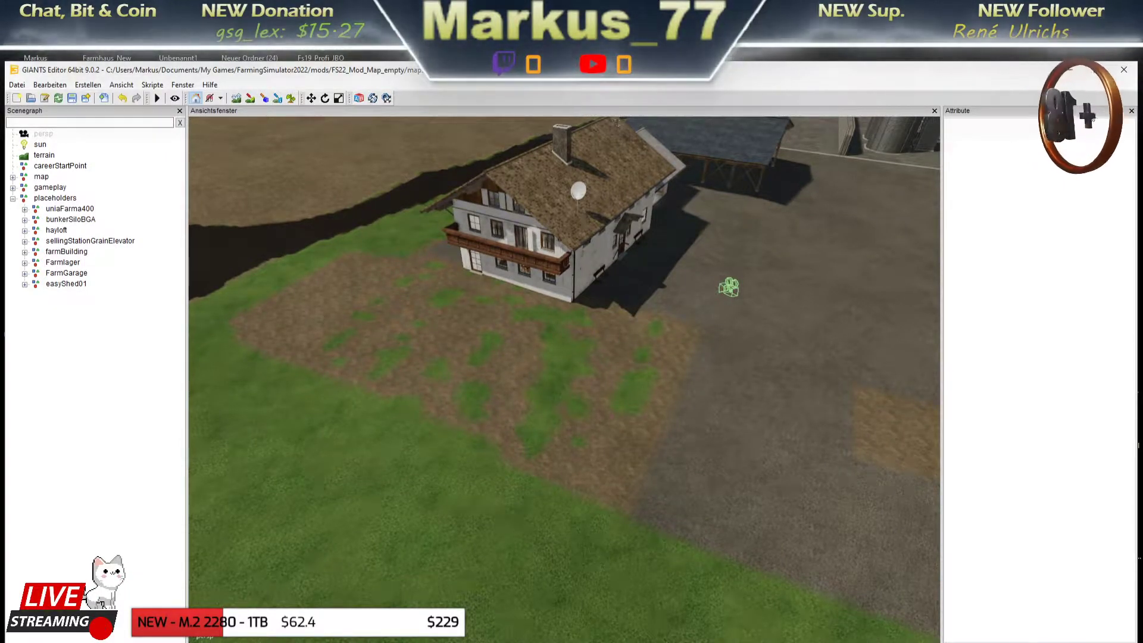
pyautogui.click(1131, 111)
pyautogui.click(181, 85)
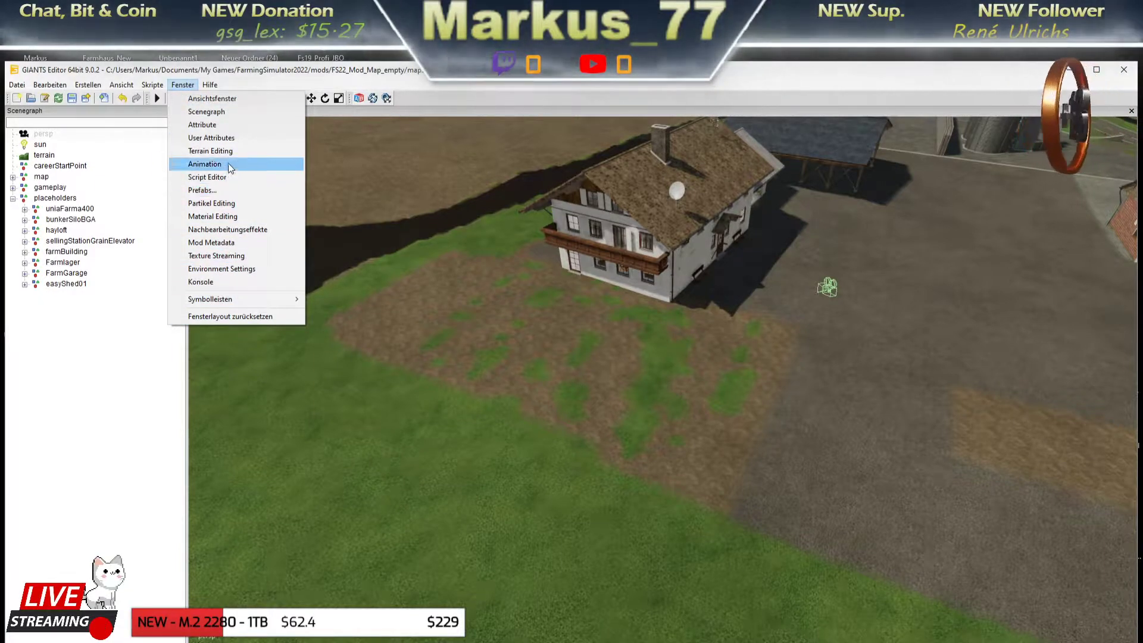
pyautogui.click(212, 152)
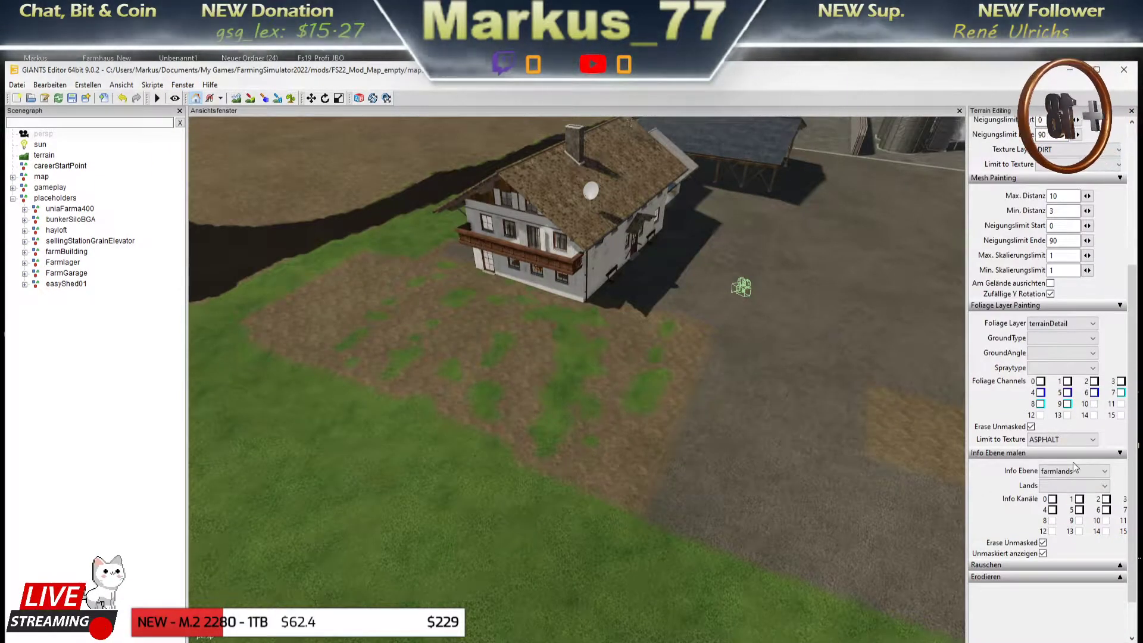
# Show the farmland info layer, check the Lands list, restore the textured view, then bring up farmlands.xml.
pyautogui.click(277, 98)
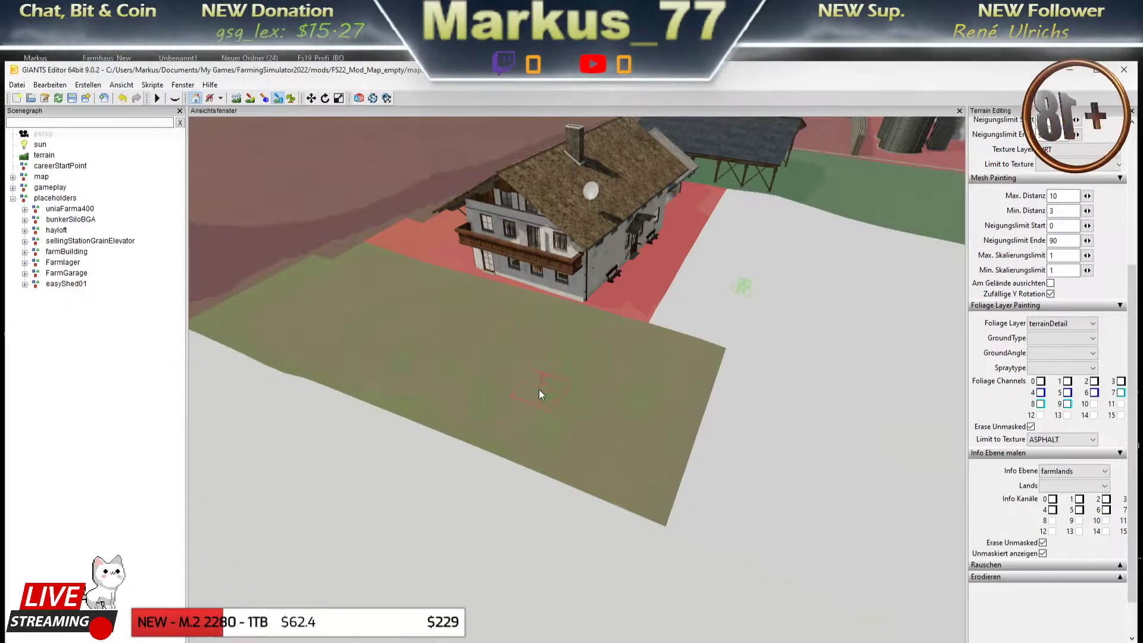
pyautogui.click(1095, 486)
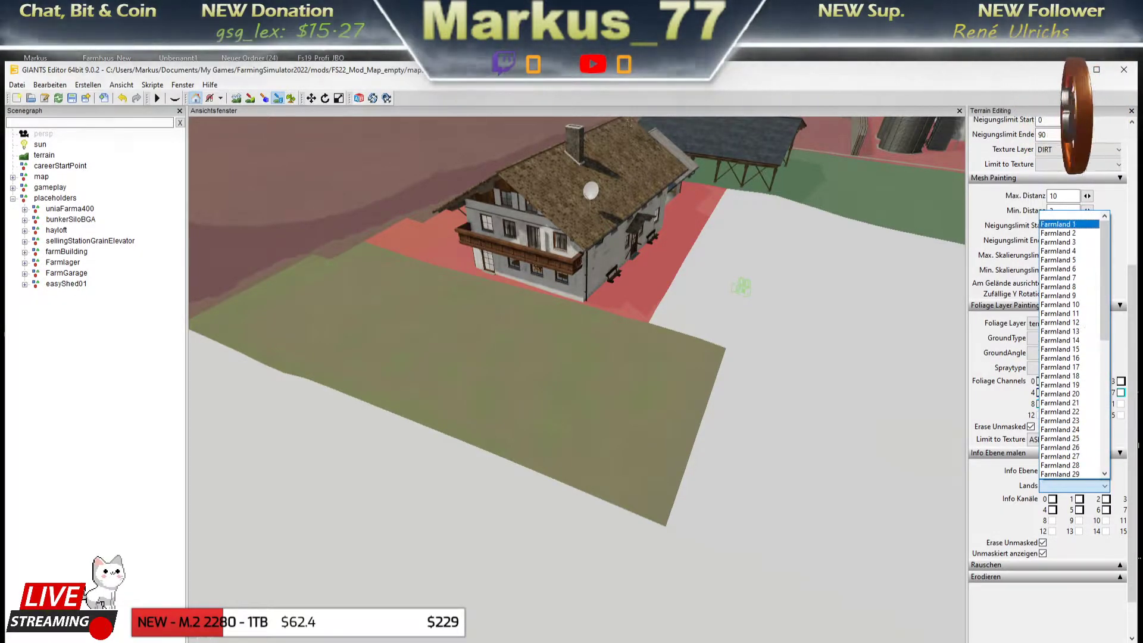
pyautogui.click(1076, 294)
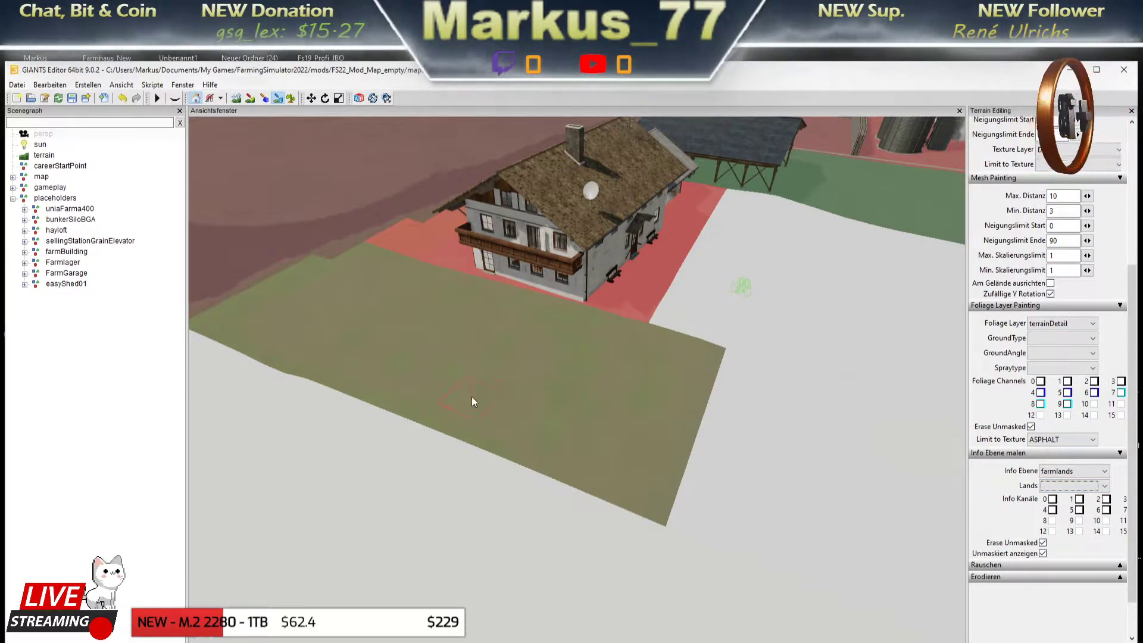
pyautogui.moveTo(577, 374)
pyautogui.mouseDown(button='middle')
pyautogui.moveTo(359, 425)
pyautogui.moveTo(558, 427)
pyautogui.moveTo(512, 440)
pyautogui.moveTo(521, 432)
pyautogui.moveTo(659, 469)
pyautogui.mouseUp(button='middle')
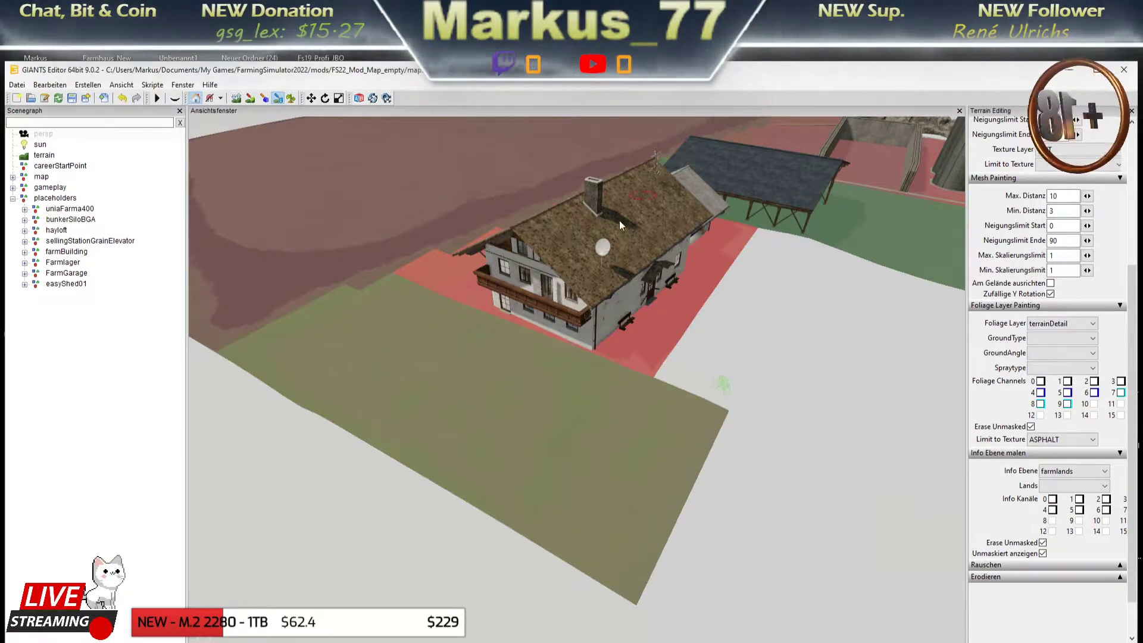
pyautogui.click(278, 99)
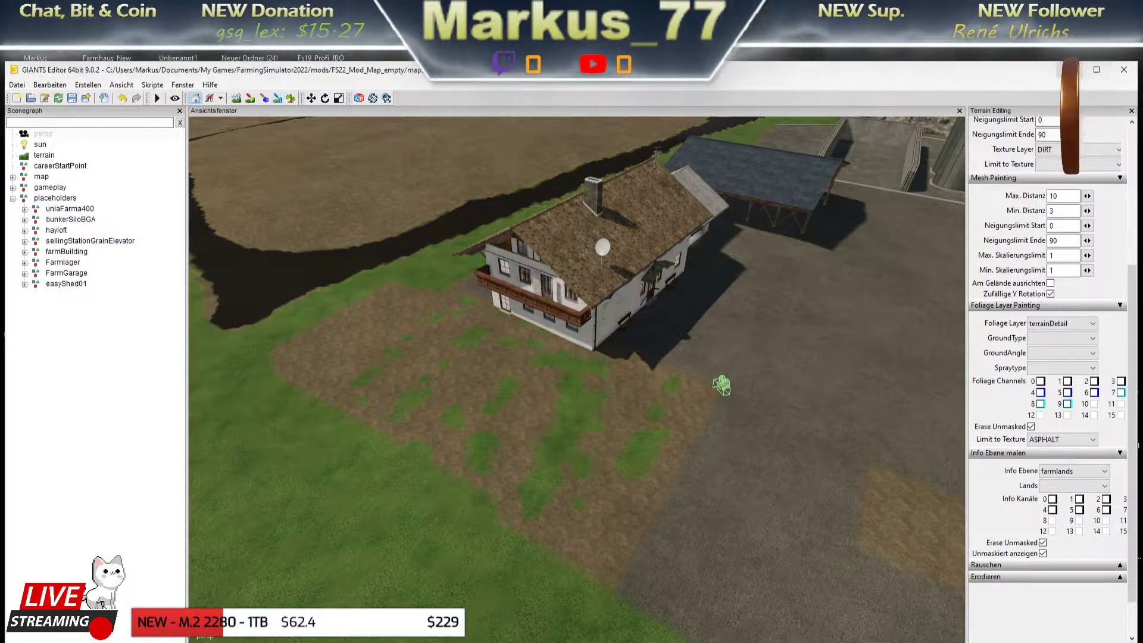
pyautogui.hotkey('alt', 'Tab')
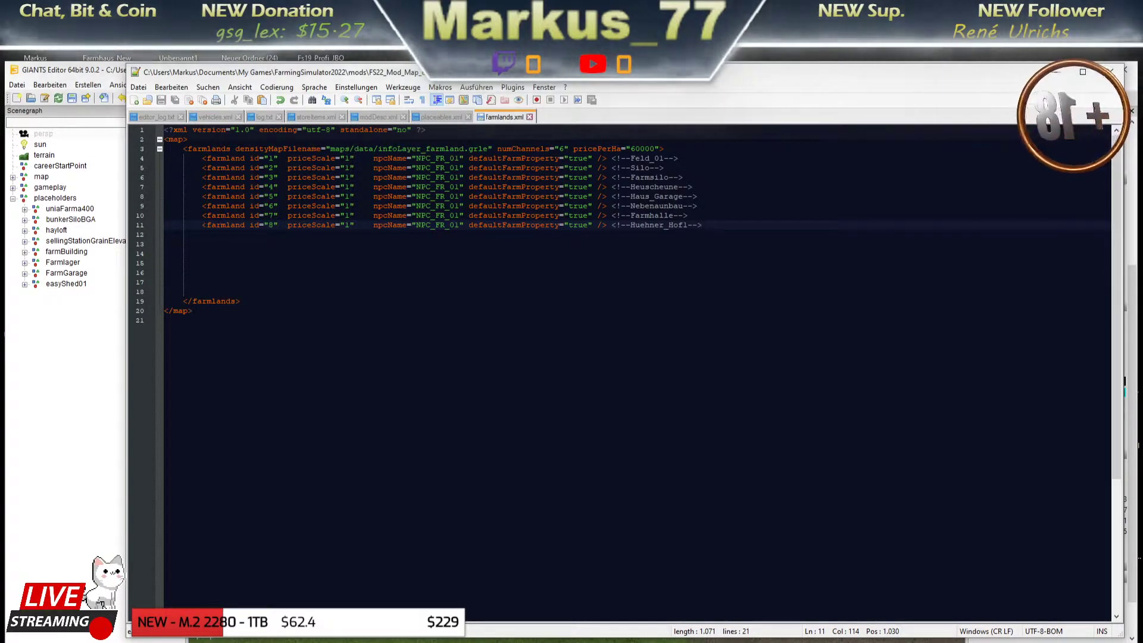
# Highlight the Huehner_Hof1 entry on line 11, then minimize Notepad++ and GIANTS Editor.
pyautogui.moveTo(202, 225); pyautogui.dragTo(610, 225)
pyautogui.click(702, 225)
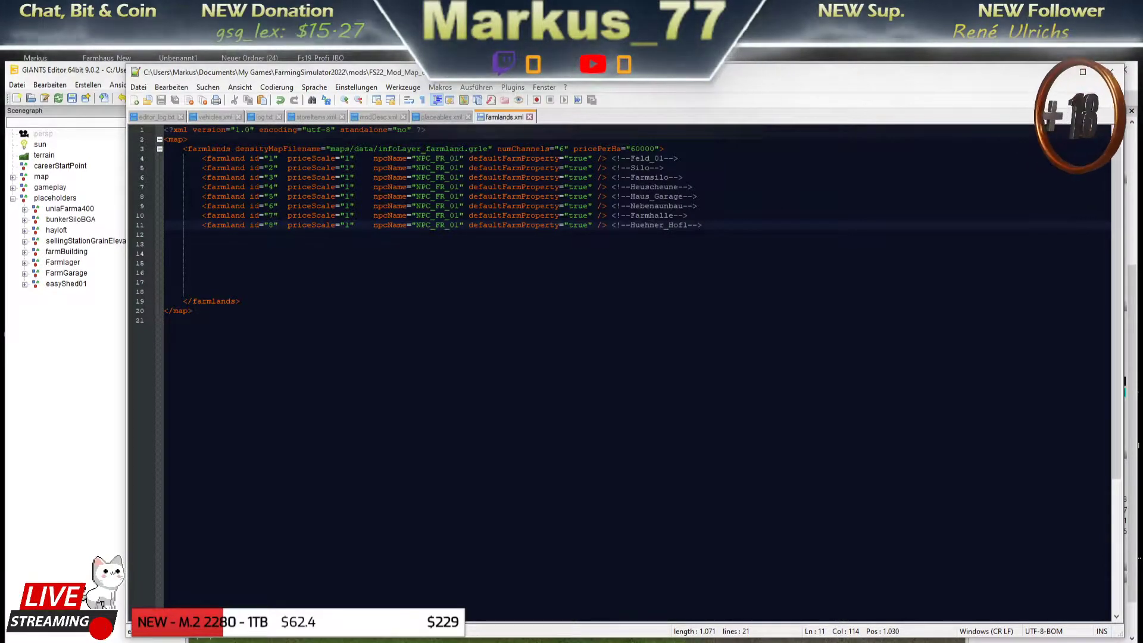
pyautogui.click(1055, 72)
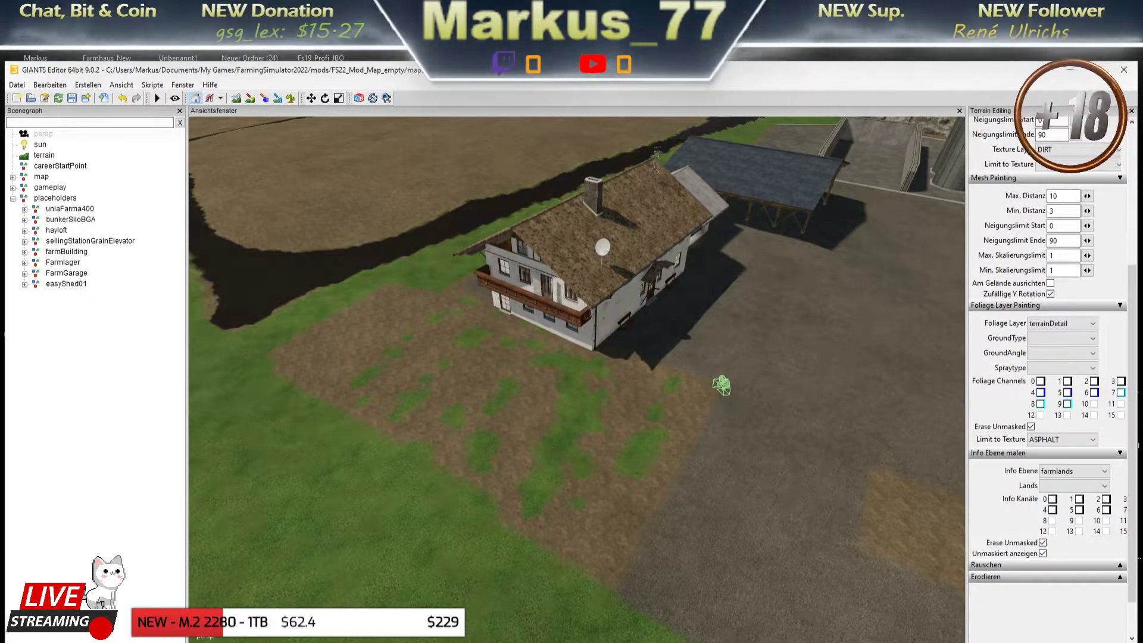
pyautogui.click(1069, 70)
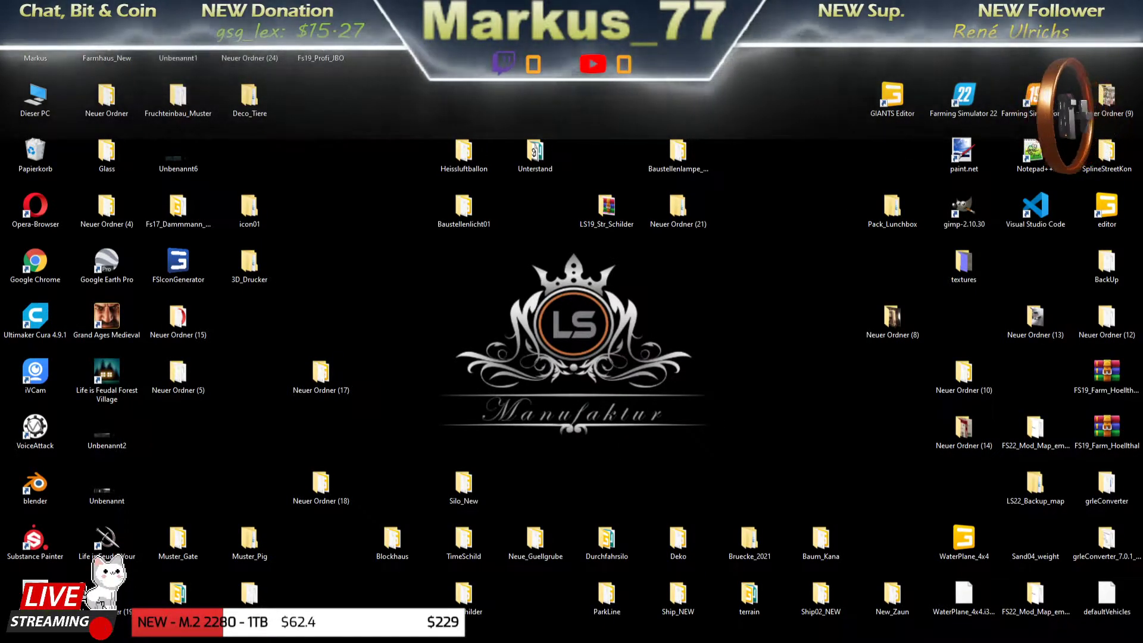
# From FarmingSimulator2022, open savegame1's placeables.xml with Edit with Notepad++.
pyautogui.hotkey('alt', 'Tab')
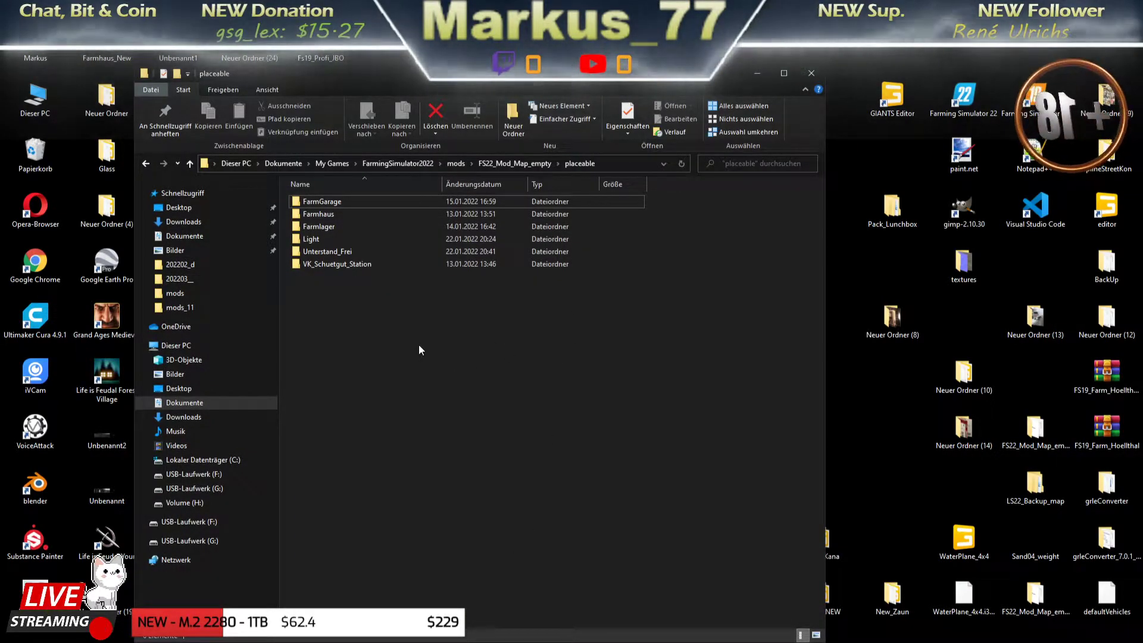
pyautogui.click(398, 163)
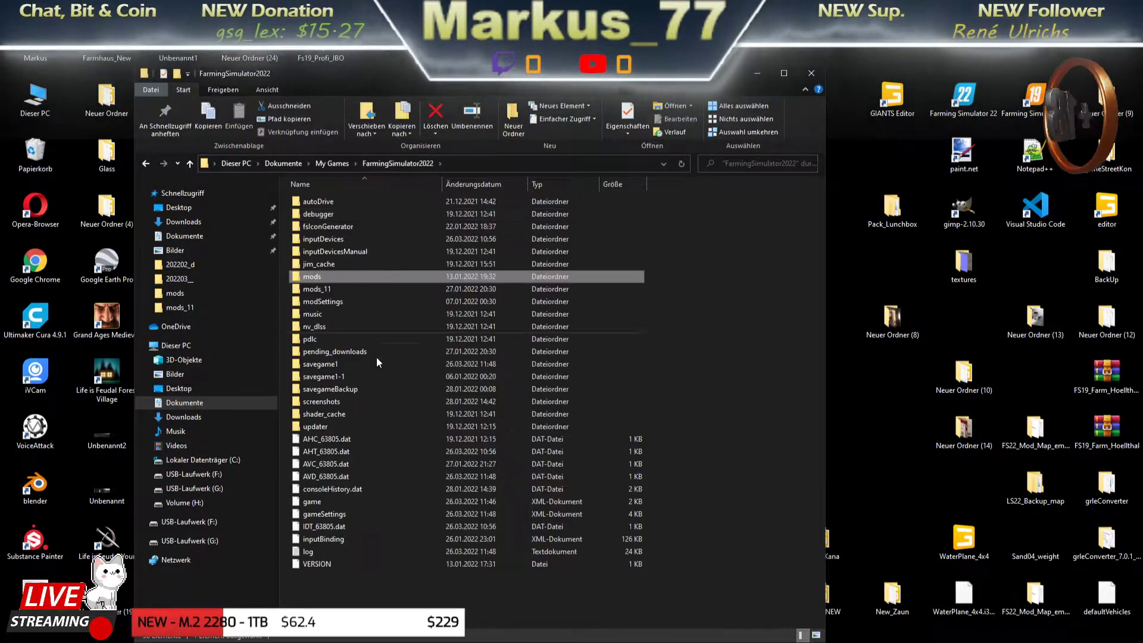
pyautogui.click(314, 366)
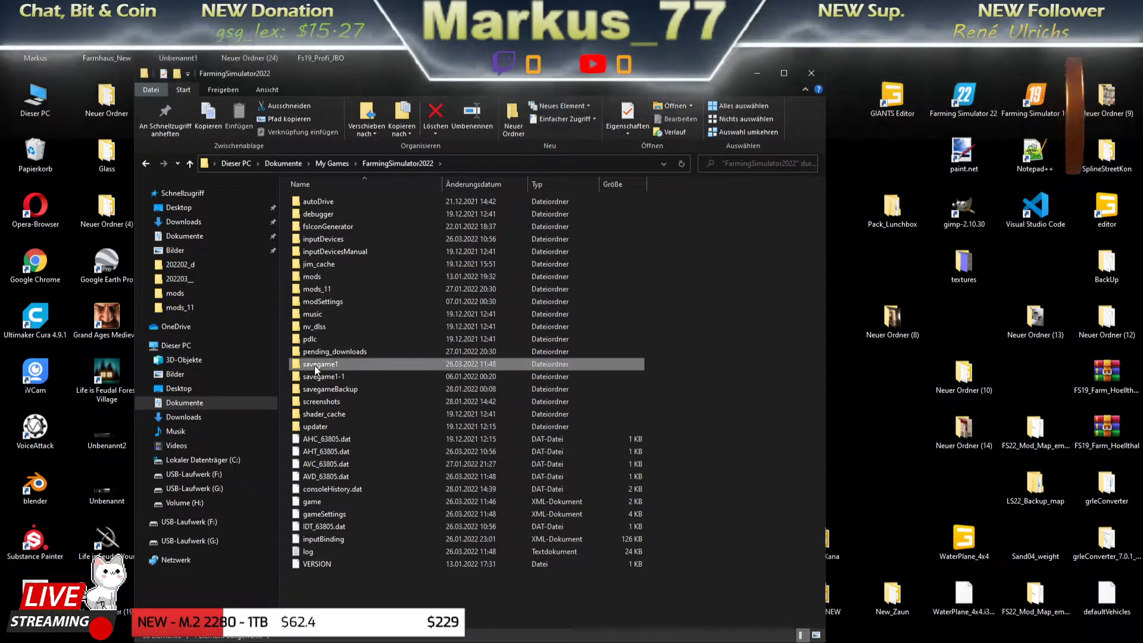
pyautogui.doubleClick(314, 365)
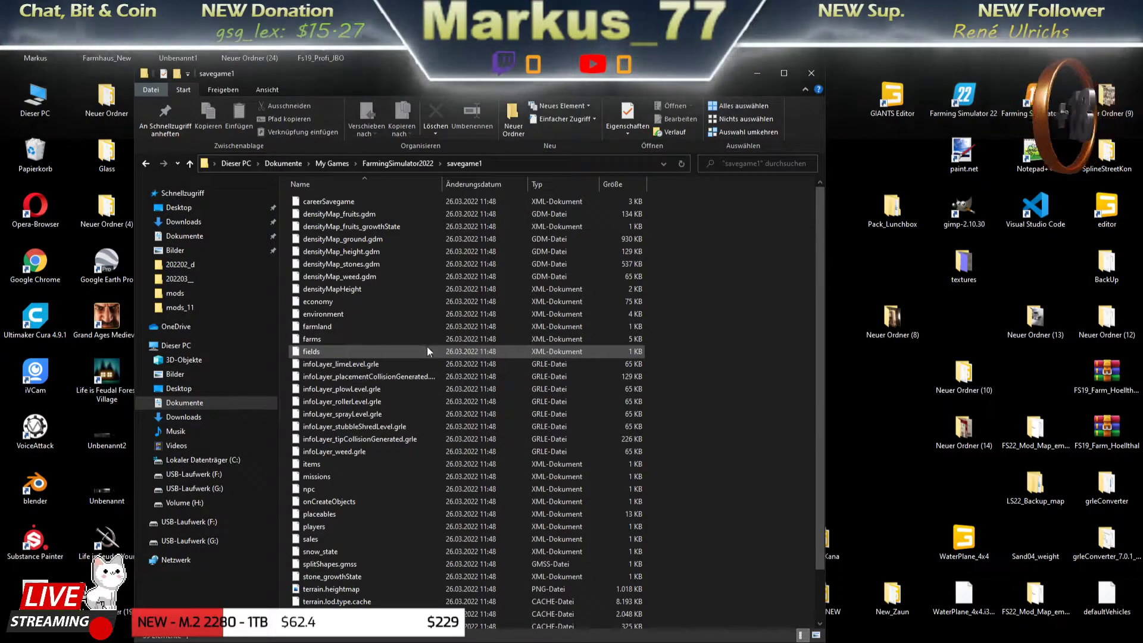
pyautogui.rightClick(327, 512)
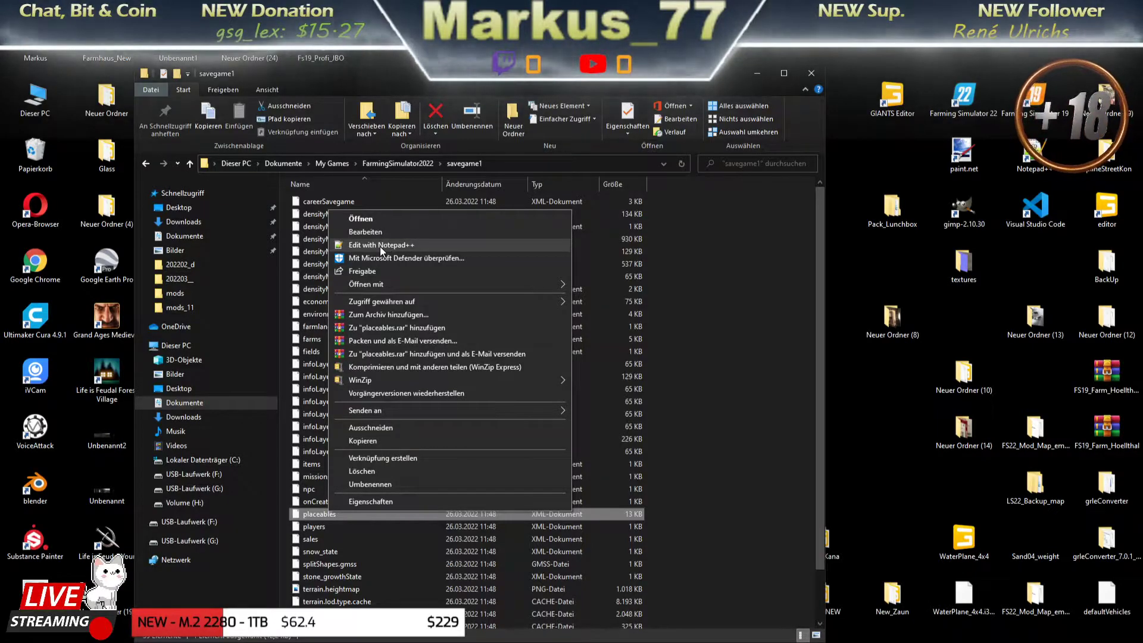
pyautogui.click(380, 246)
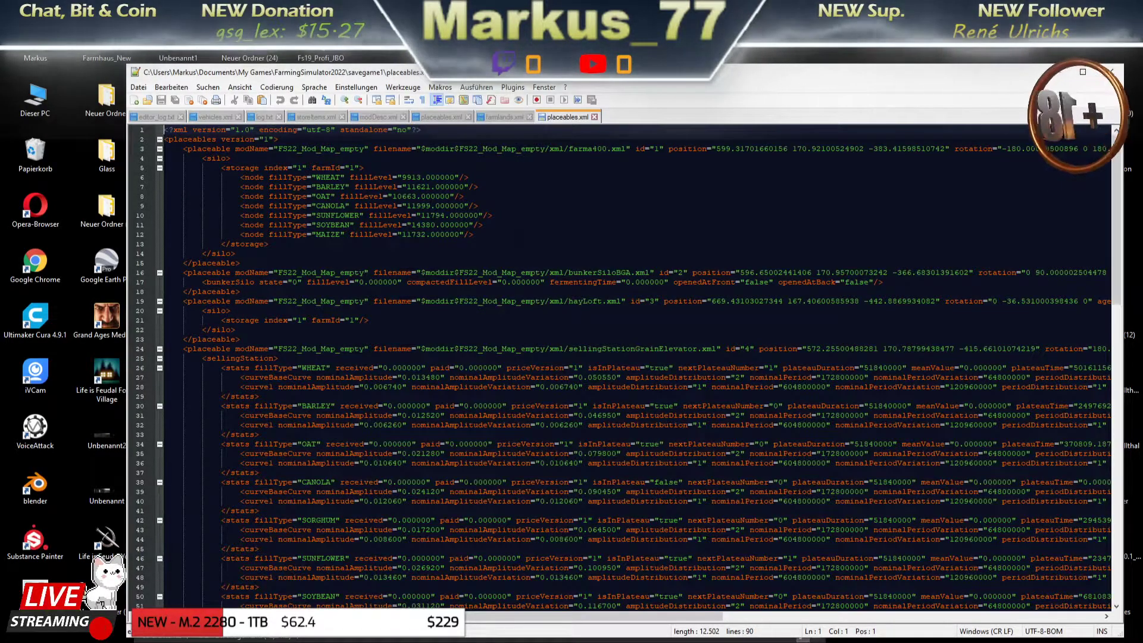
# Copy the chickenBarnSmall block (lines 85–88), close the savegame file and switch to the mod's placeables.xml.
pyautogui.click(160, 349)
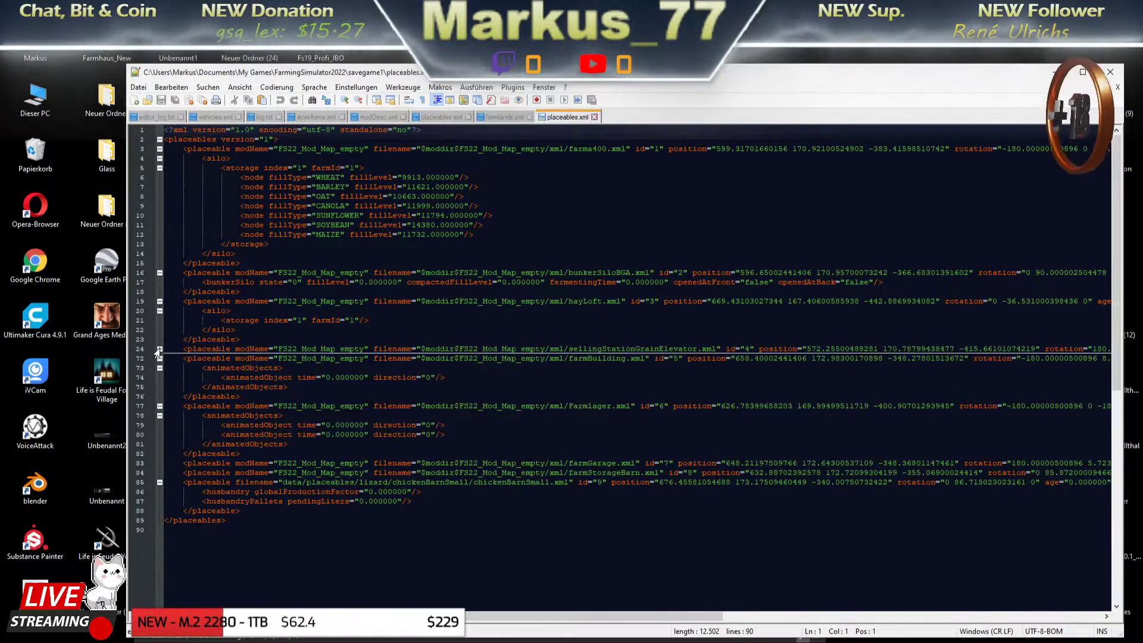
pyautogui.scroll(-4, 631, 357)
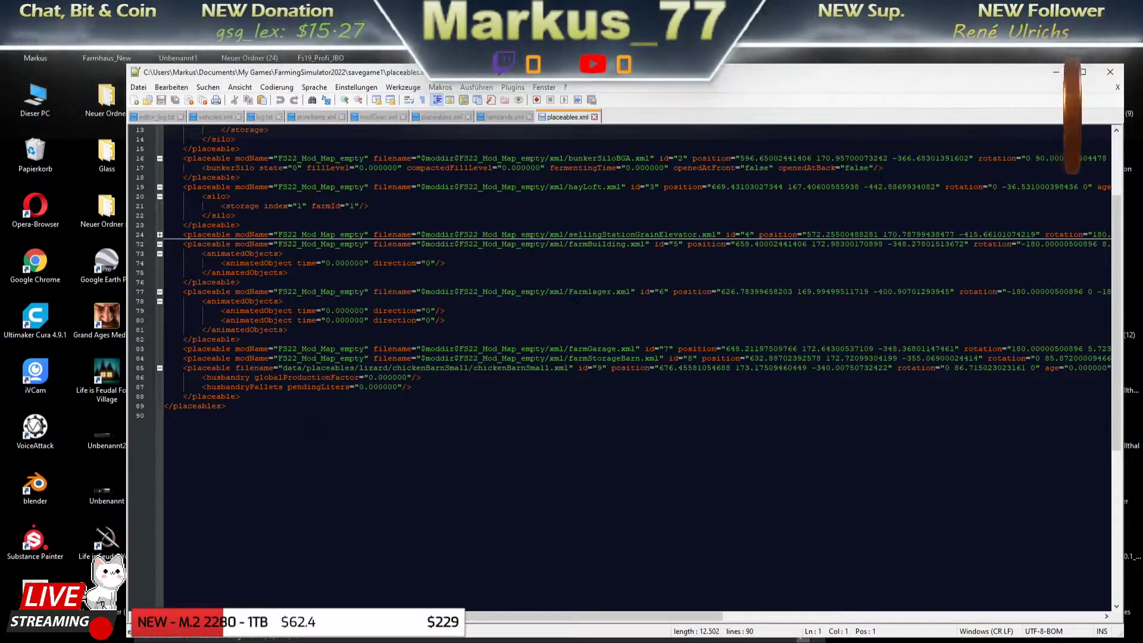
pyautogui.click(464, 368)
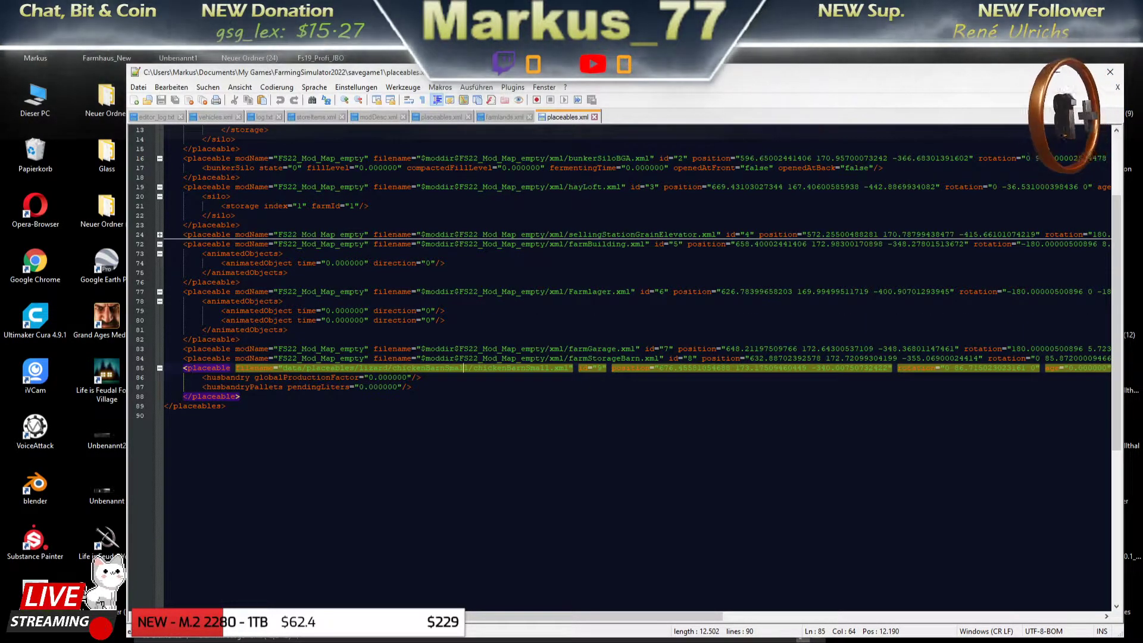
pyautogui.moveTo(183, 368); pyautogui.dragTo(240, 397)
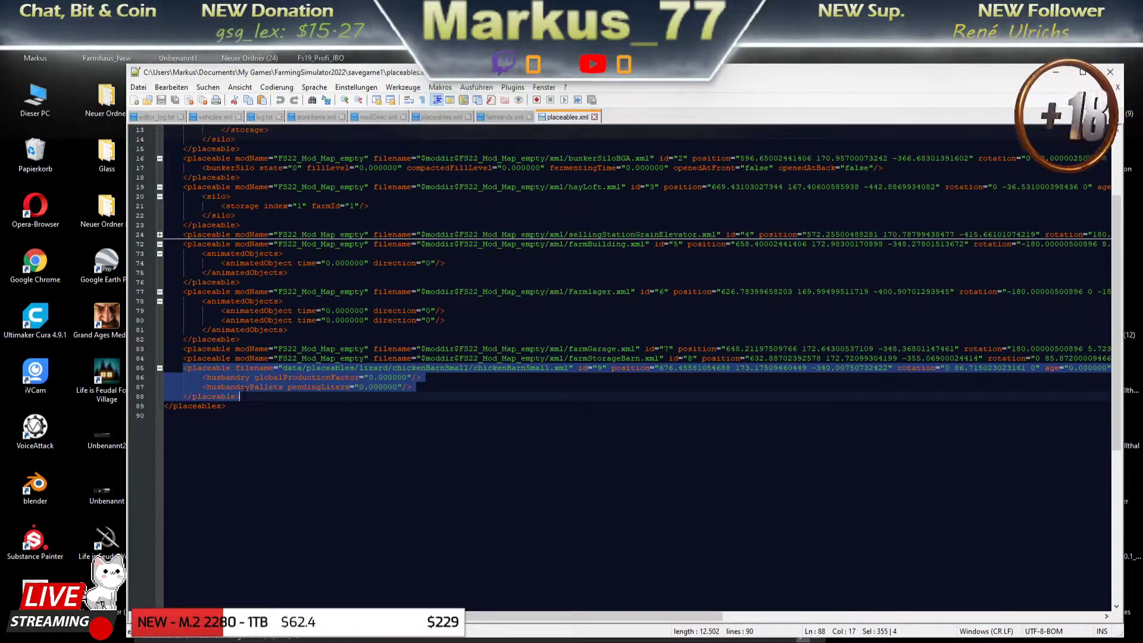
pyautogui.rightClick(217, 382)
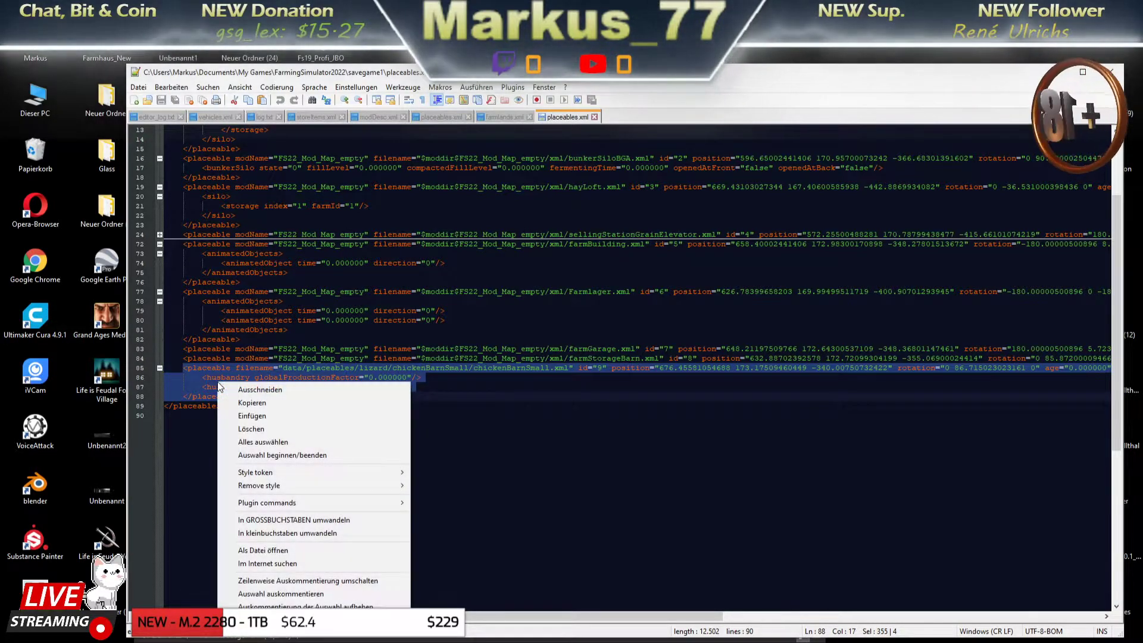
pyautogui.click(270, 405)
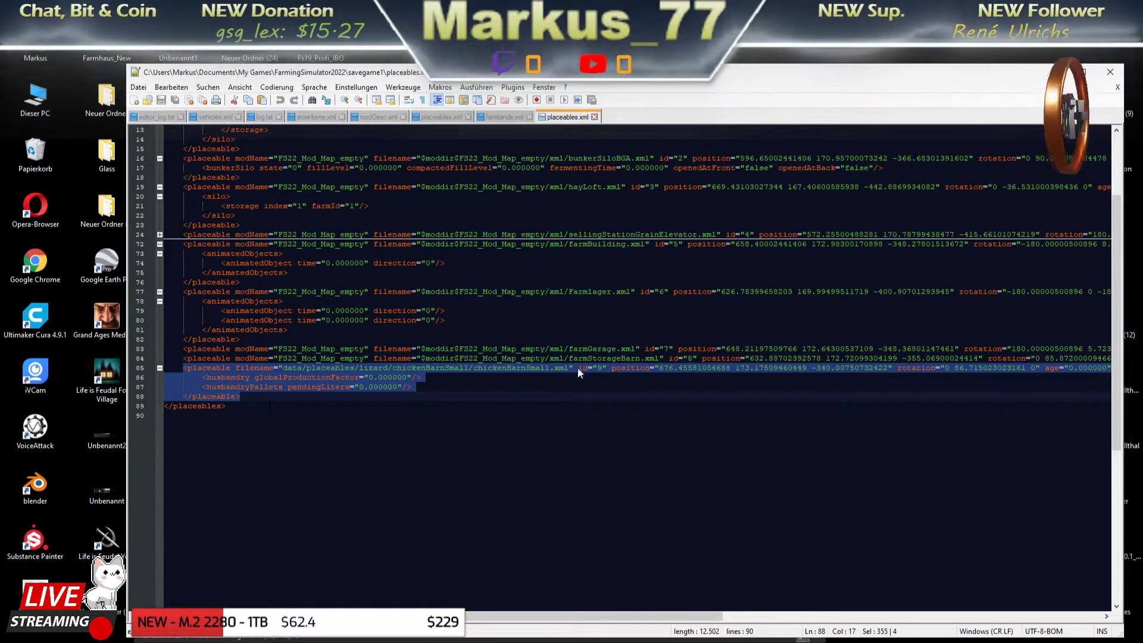
pyautogui.click(594, 117)
pyautogui.click(437, 119)
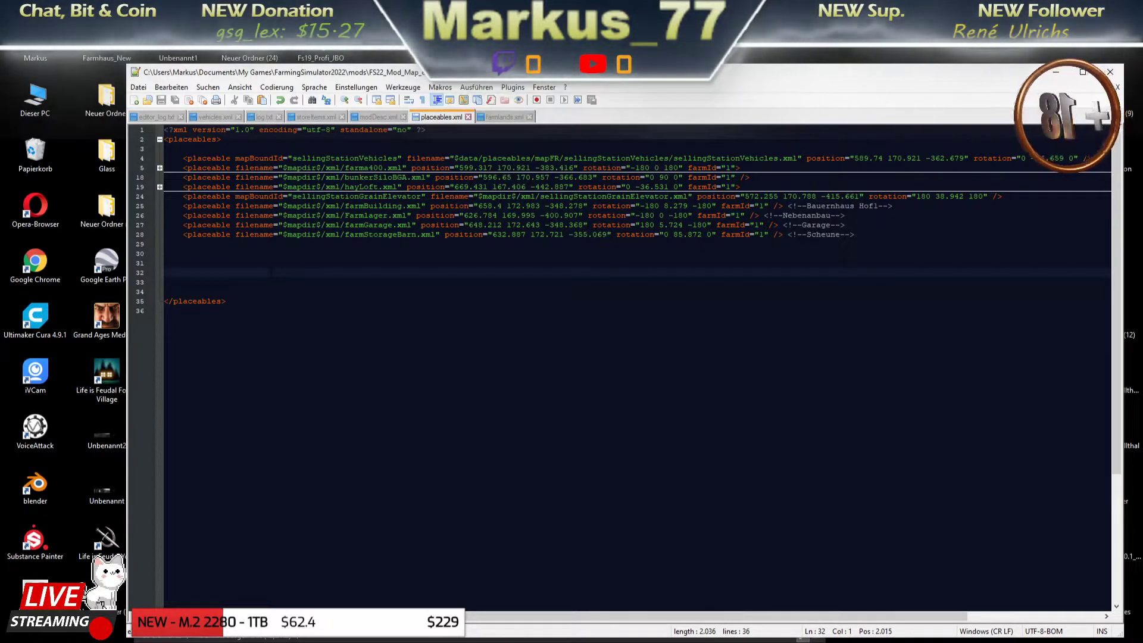
# Paste the chickenBarnSmall block at line 32 and look over its husbandry lines.
pyautogui.hotkey('ctrl', 'v')
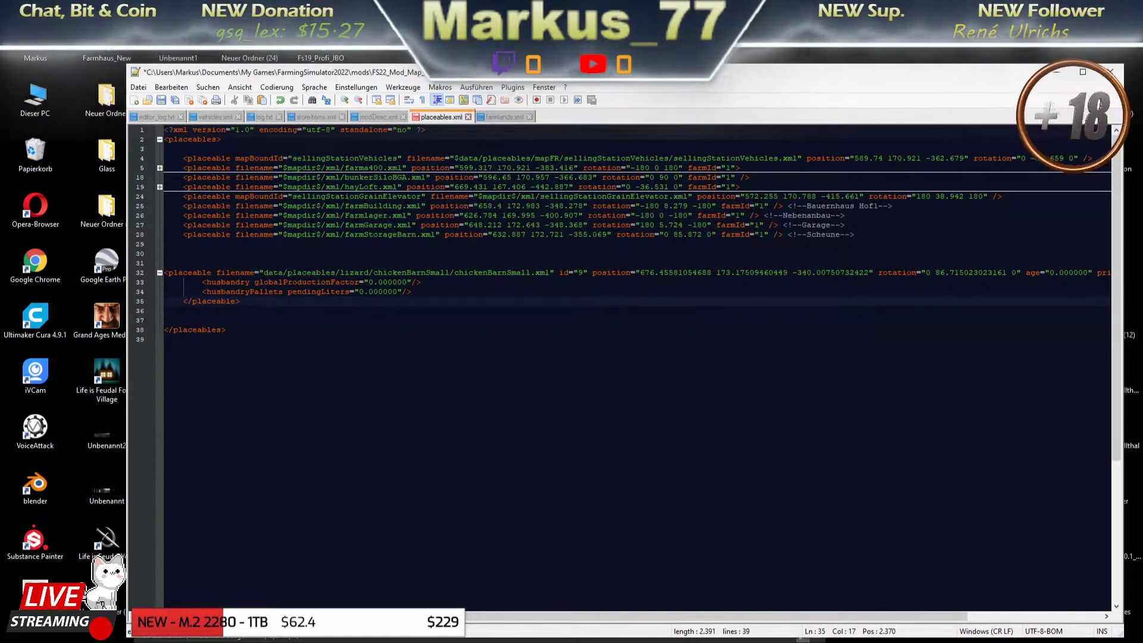
pyautogui.click(159, 272)
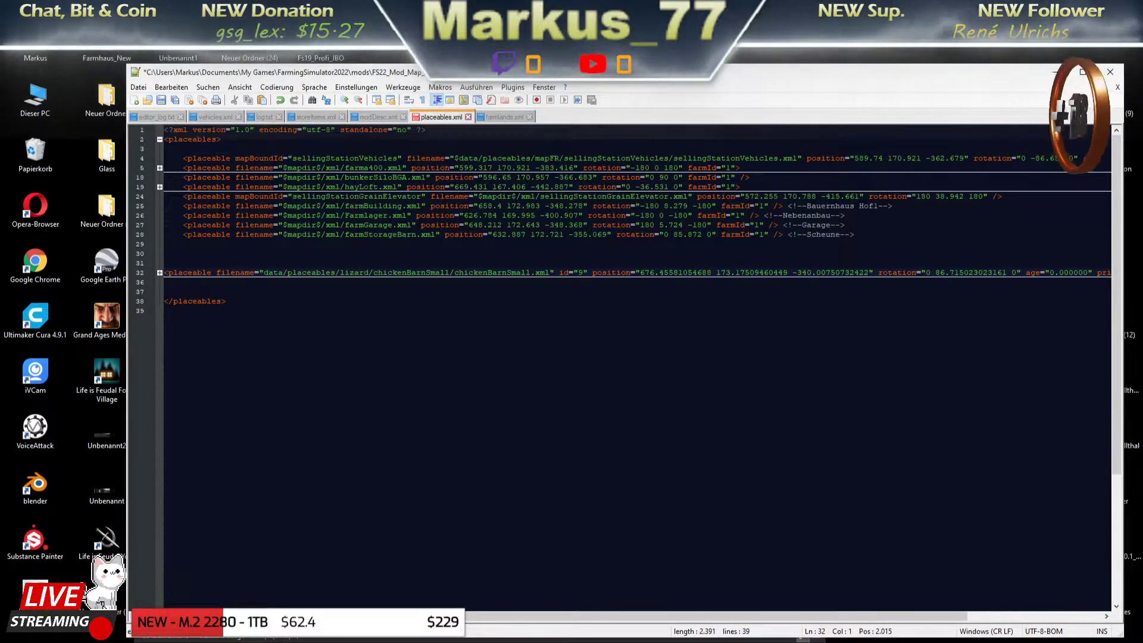
pyautogui.click(158, 273)
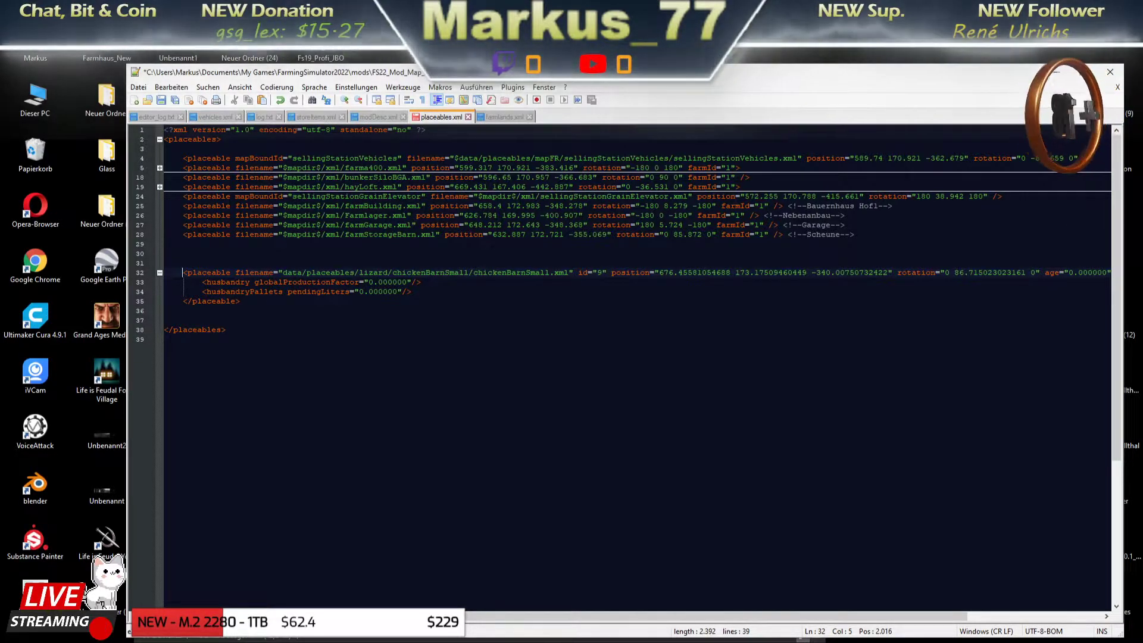
pyautogui.moveTo(249, 272); pyautogui.dragTo(335, 273)
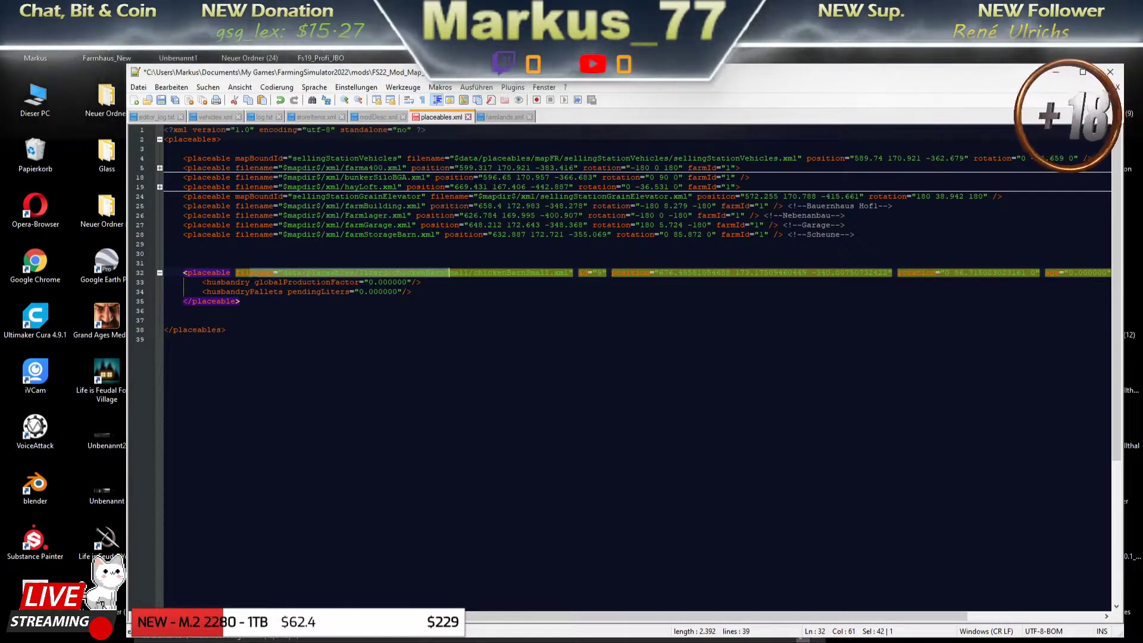
pyautogui.moveTo(254, 282); pyautogui.dragTo(309, 282)
pyautogui.click(164, 321)
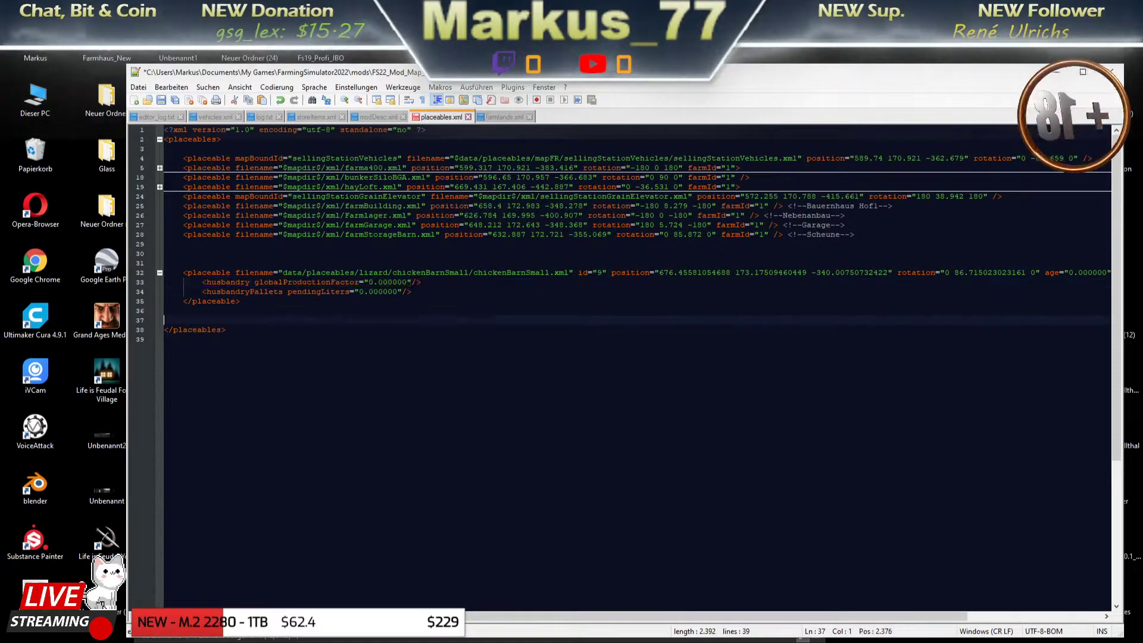
pyautogui.click(292, 282)
pyautogui.moveTo(335, 282); pyautogui.dragTo(338, 290)
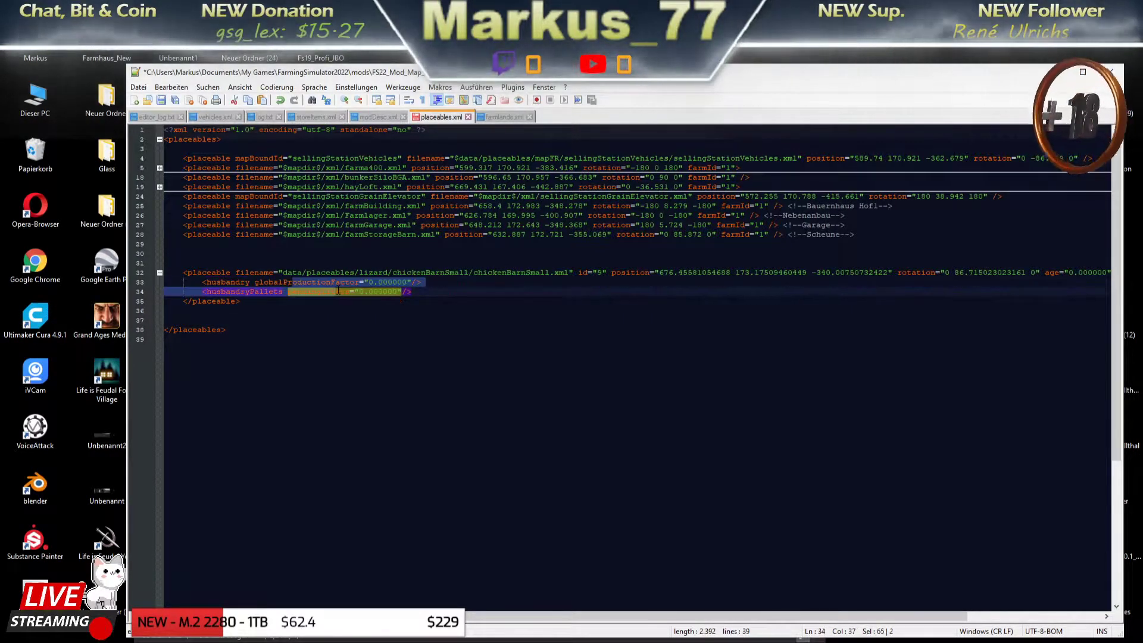
pyautogui.click(439, 284)
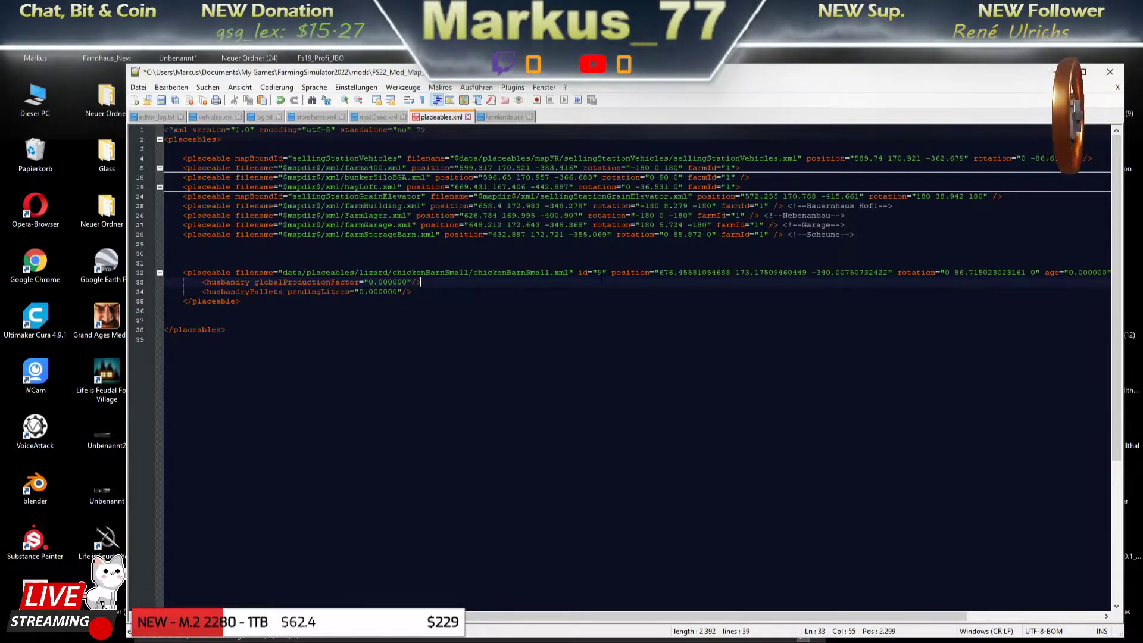
# Remove the id attribute, set position and rotation to '0 0 0', and delete age and price.
pyautogui.click(611, 273)
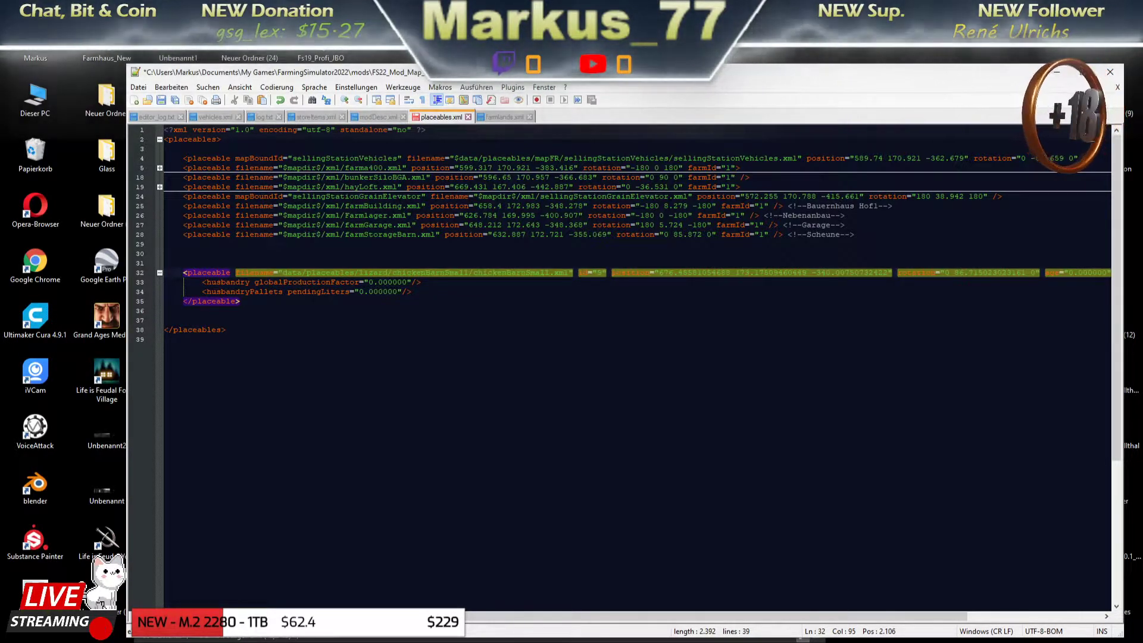
pyautogui.press('BackSpace')
pyautogui.press('BackSpace')
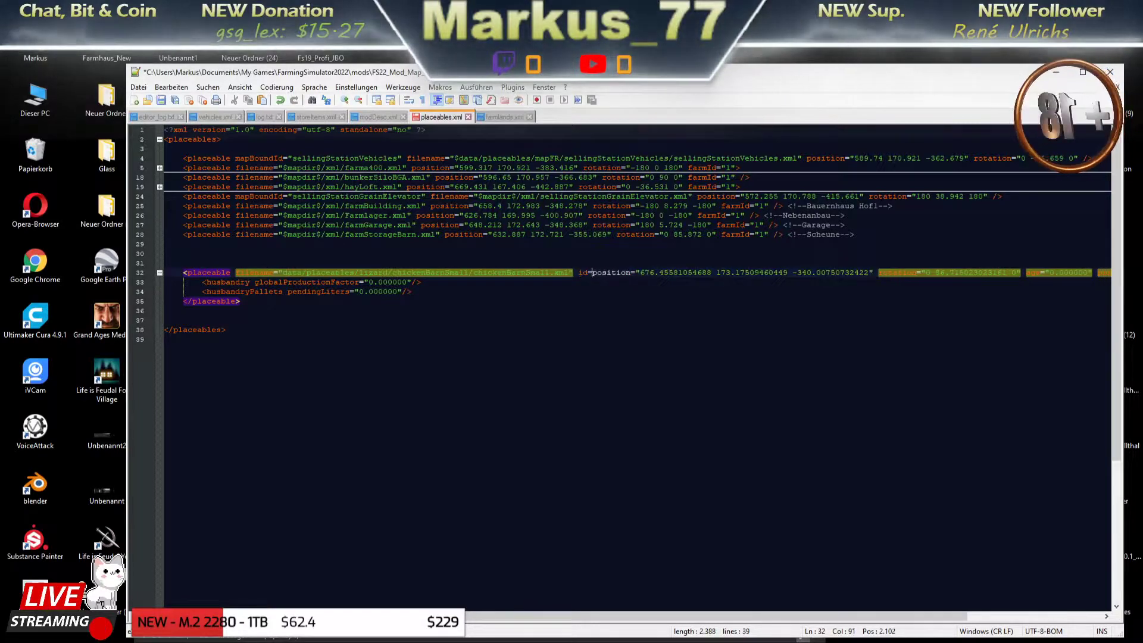
pyautogui.press('BackSpace')
pyautogui.press('BackSpace')
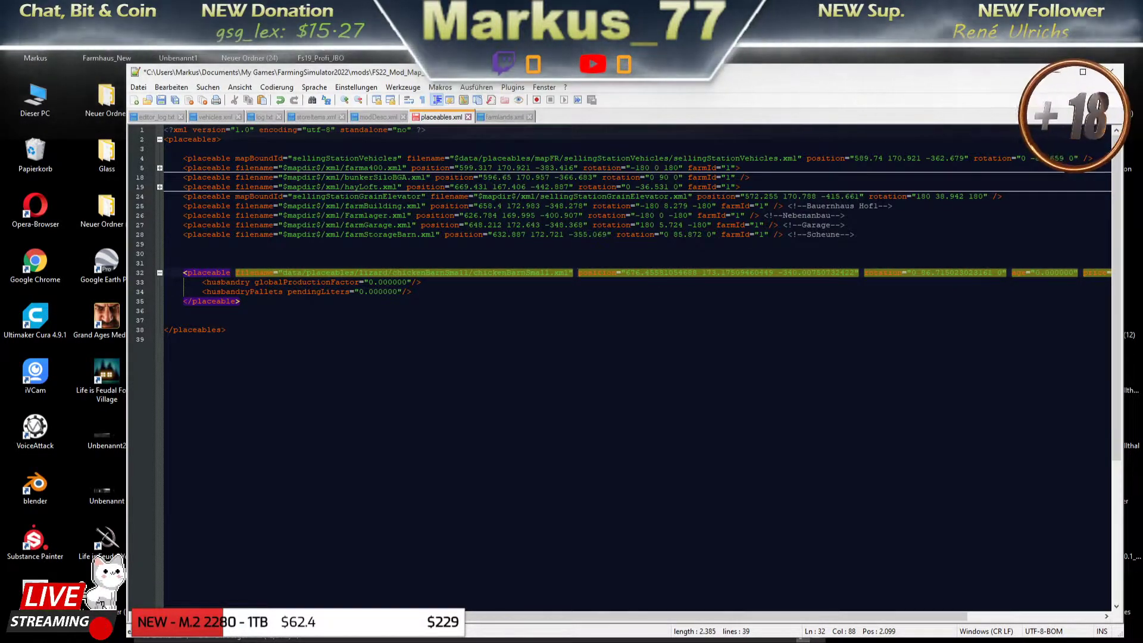
pyautogui.click(849, 303)
pyautogui.moveTo(714, 616); pyautogui.dragTo(849, 616)
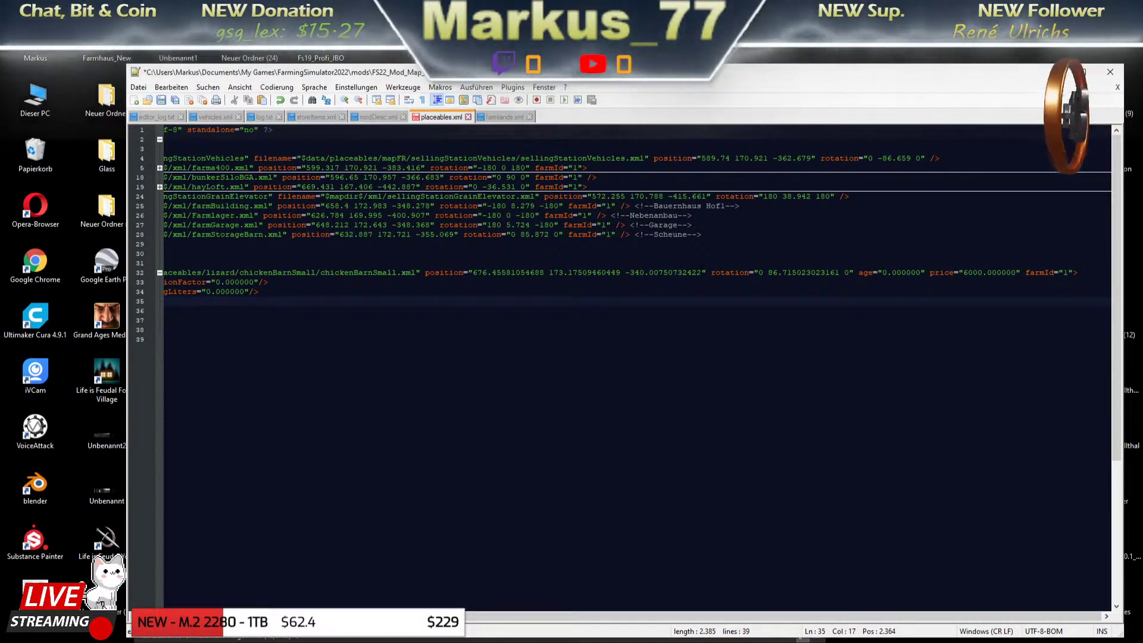
pyautogui.moveTo(704, 272); pyautogui.dragTo(548, 272)
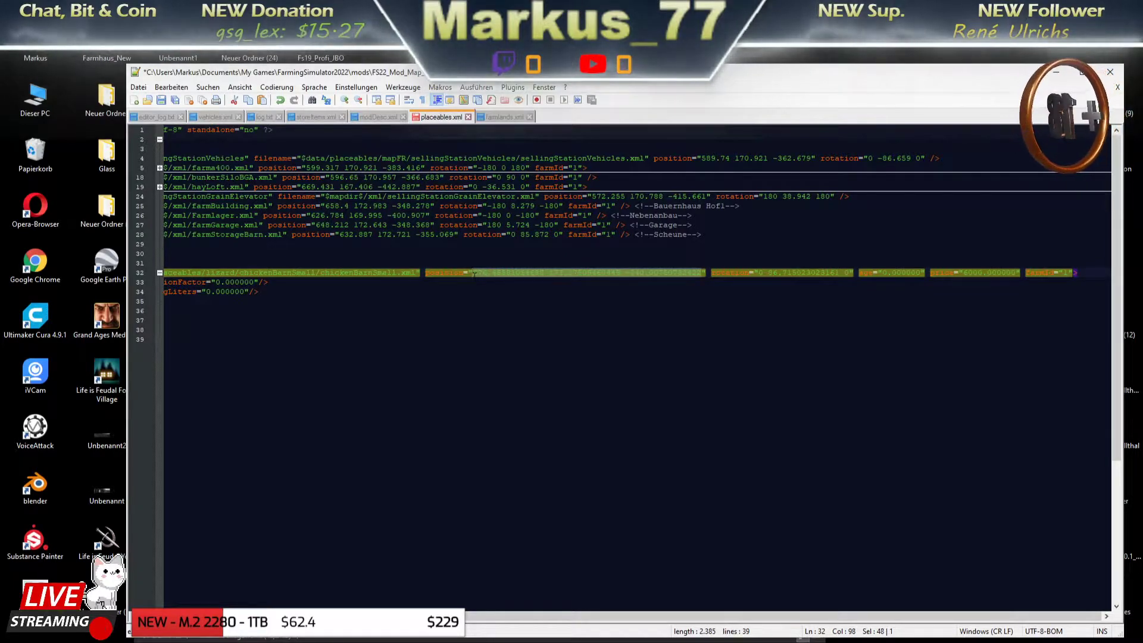
pyautogui.write('0 0 0')
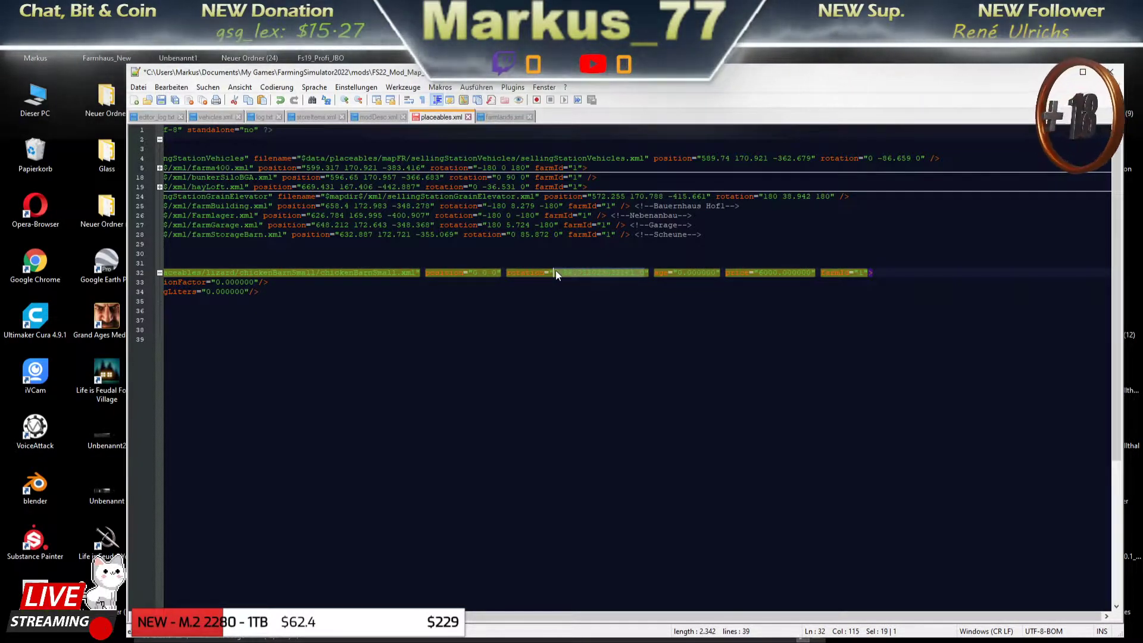
pyautogui.write('0 0 0')
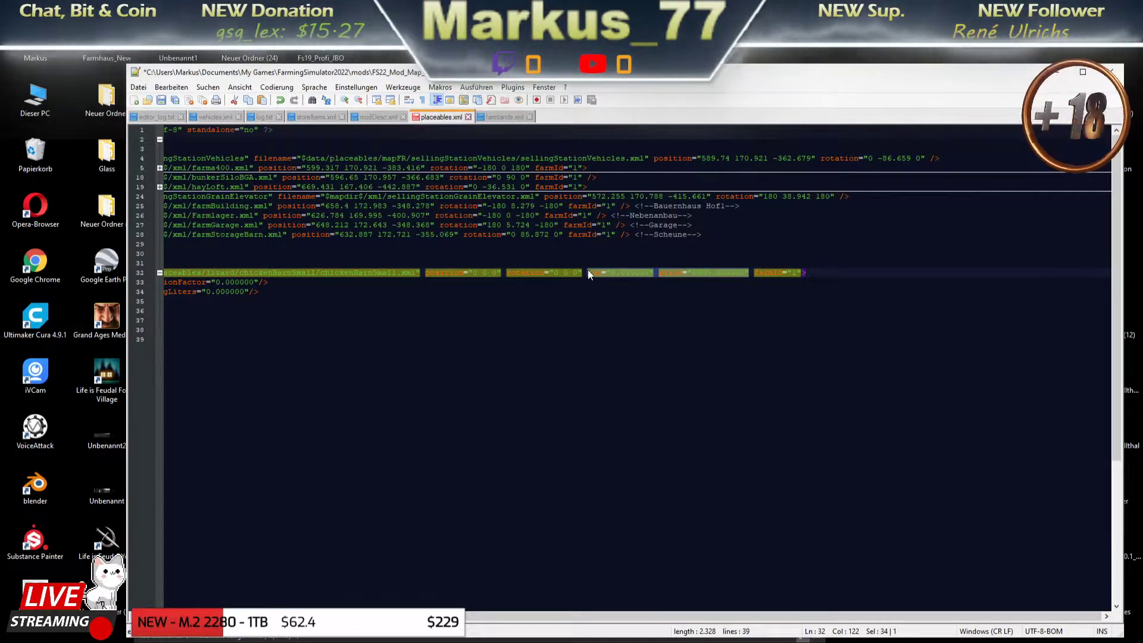
pyautogui.press('Delete')
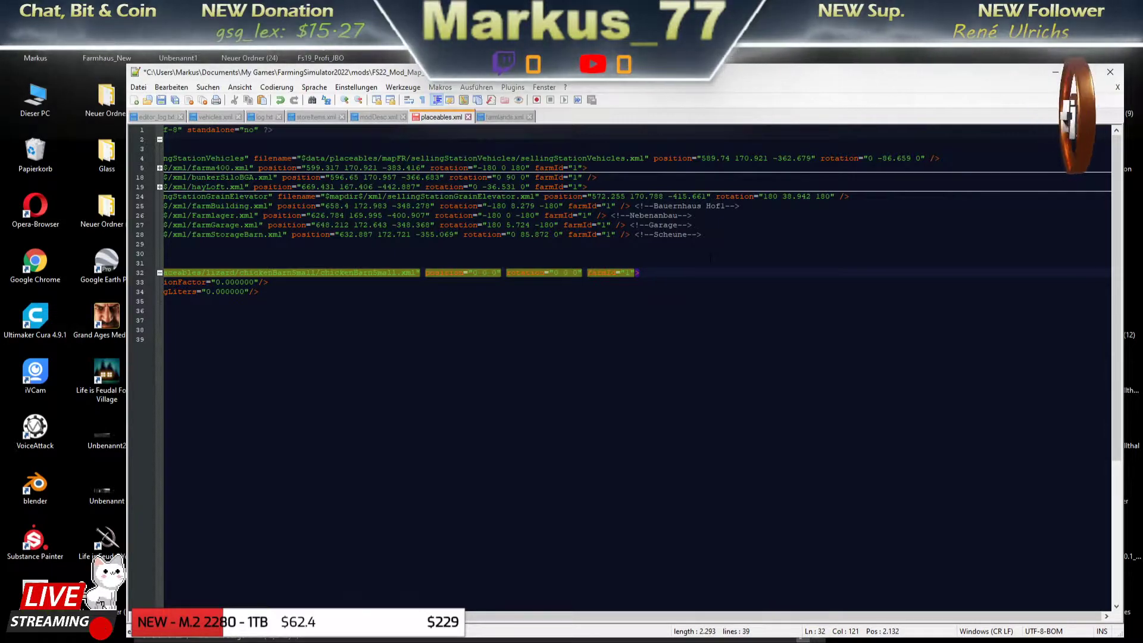
pyautogui.press('Delete')
pyautogui.press('End')
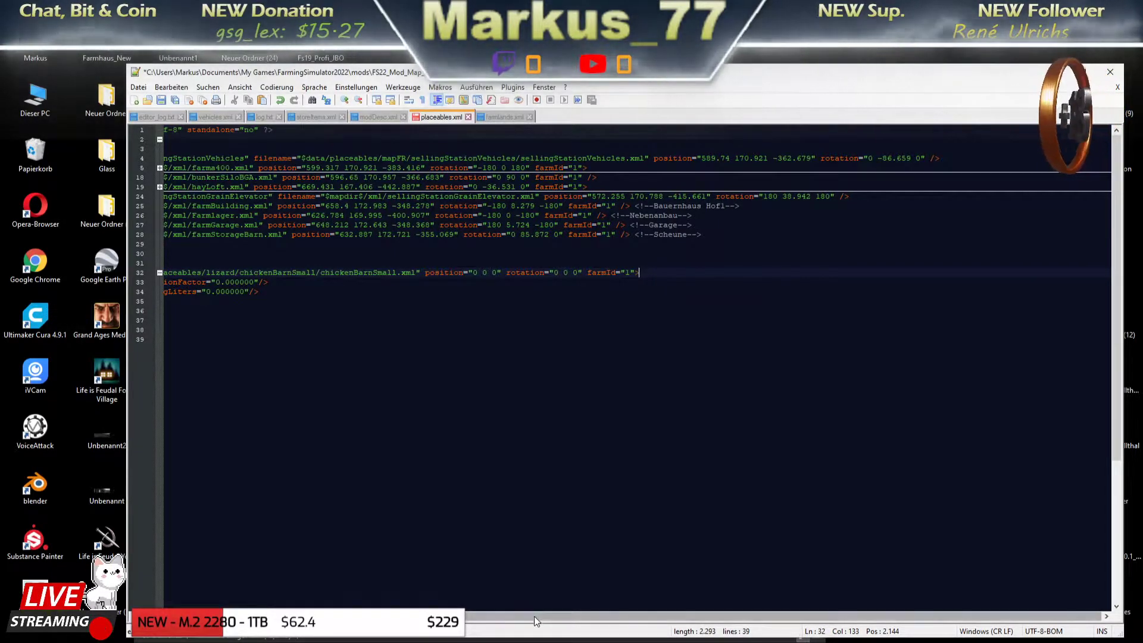
# Verify the globalProductionFactor, pendingLiters and closing placeable lines, then return to File Explorer.
pyautogui.moveTo(527, 619); pyautogui.dragTo(443, 622)
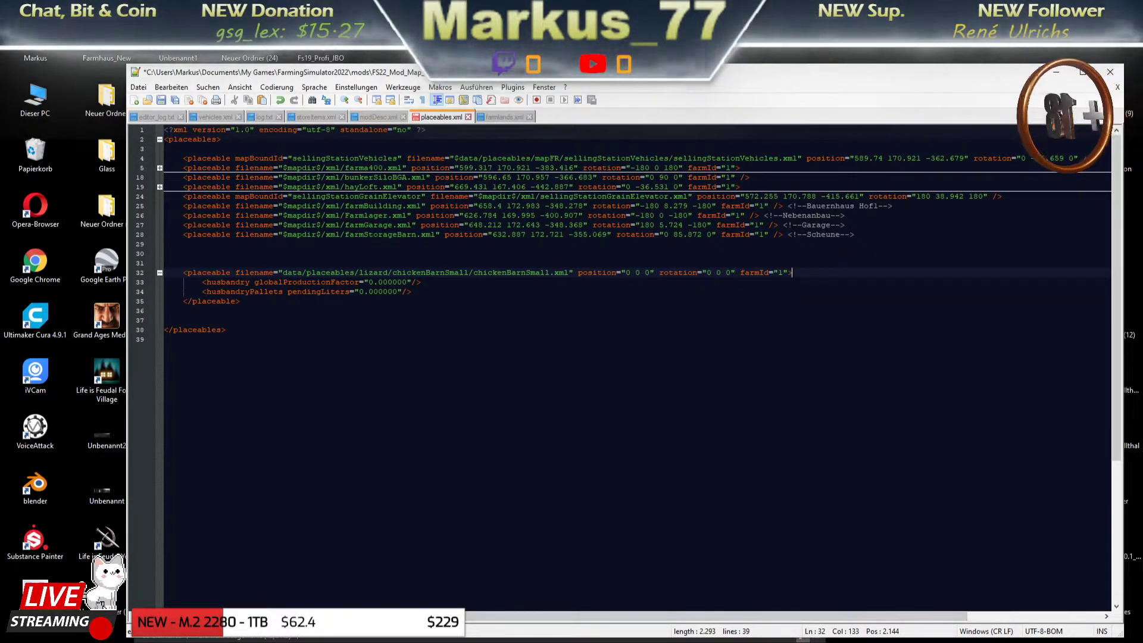
pyautogui.click(302, 282)
pyautogui.click(307, 292)
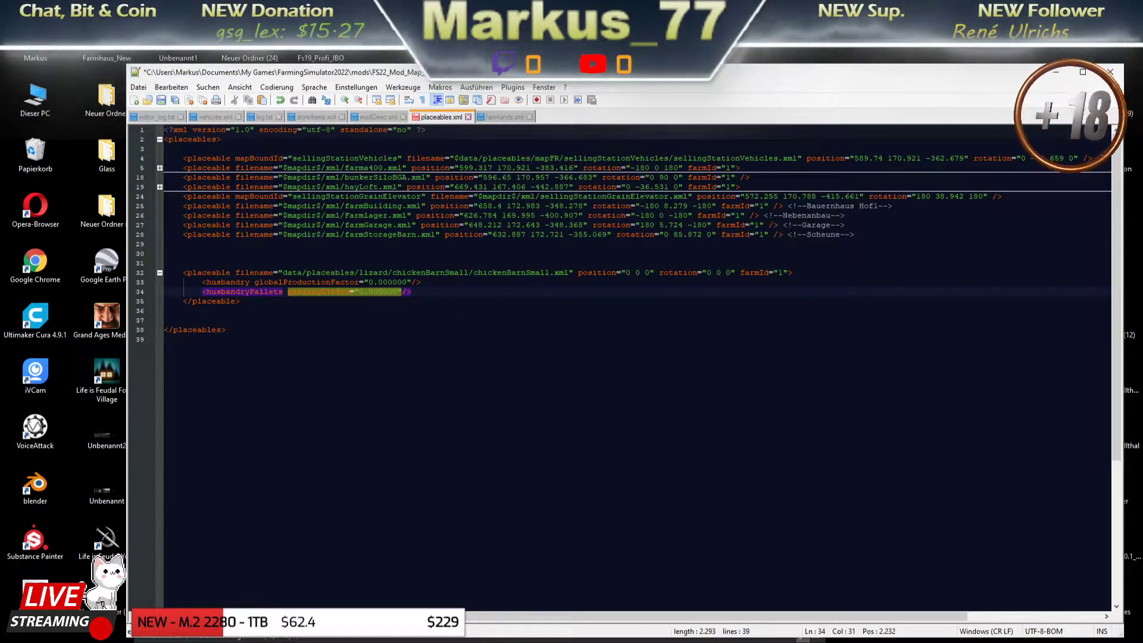
pyautogui.click(216, 301)
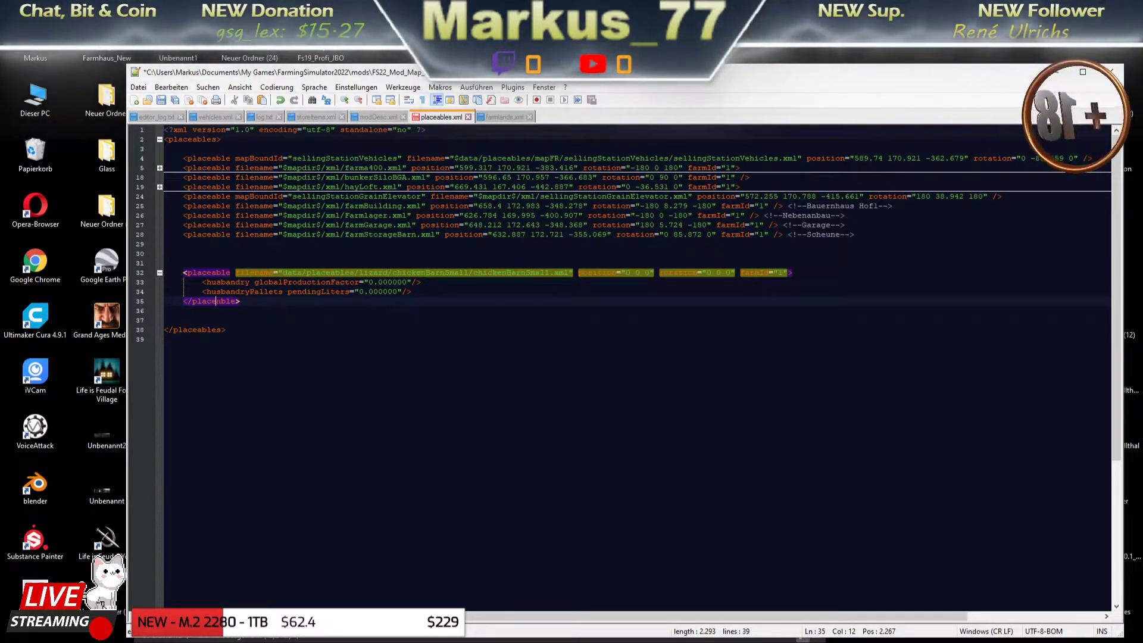
pyautogui.click(412, 292)
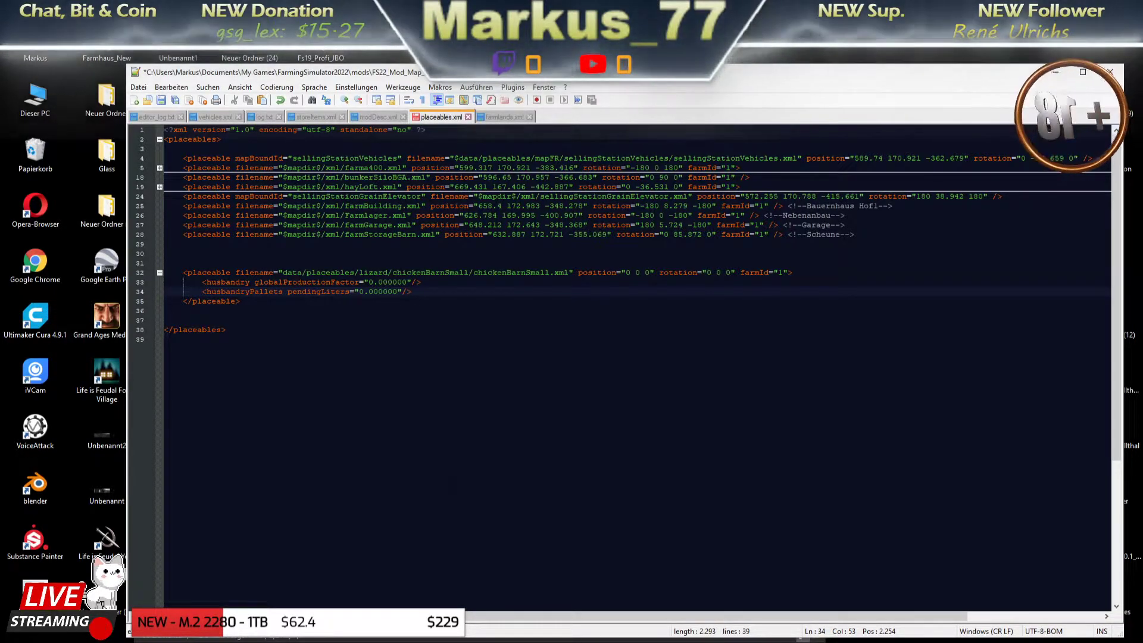
pyautogui.hotkey('alt', 'Tab')
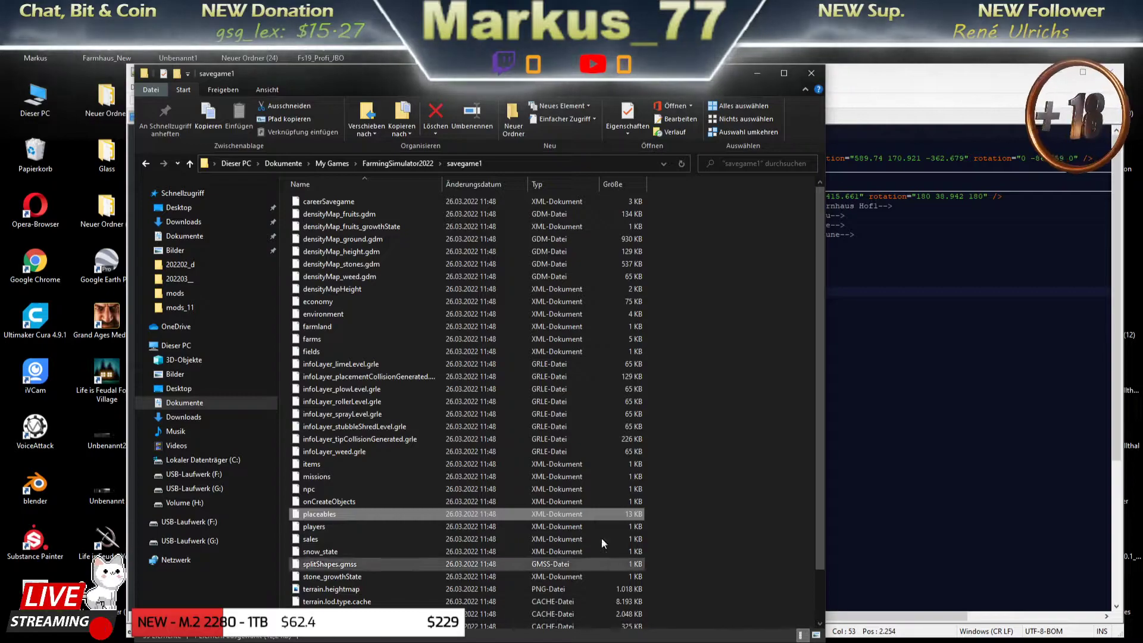
# Browse to C:\Programme (x86)\Farming Simulator 2022\data\placeables\lizard\chickenBarnSmall.
pyautogui.click(201, 460)
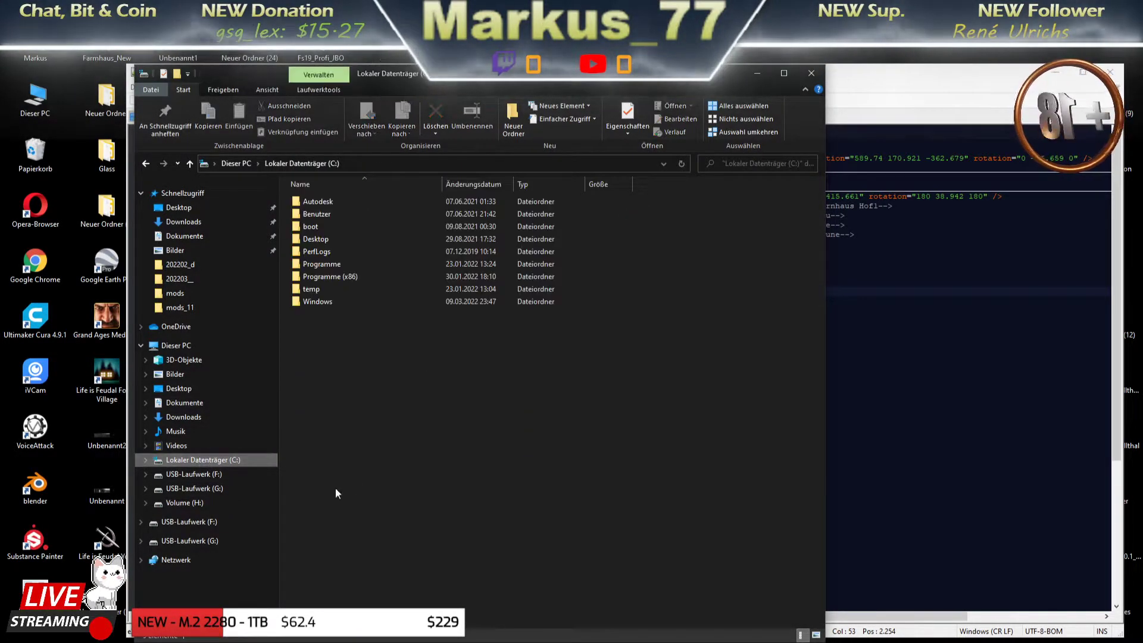
pyautogui.click(339, 276)
pyautogui.doubleClick(338, 275)
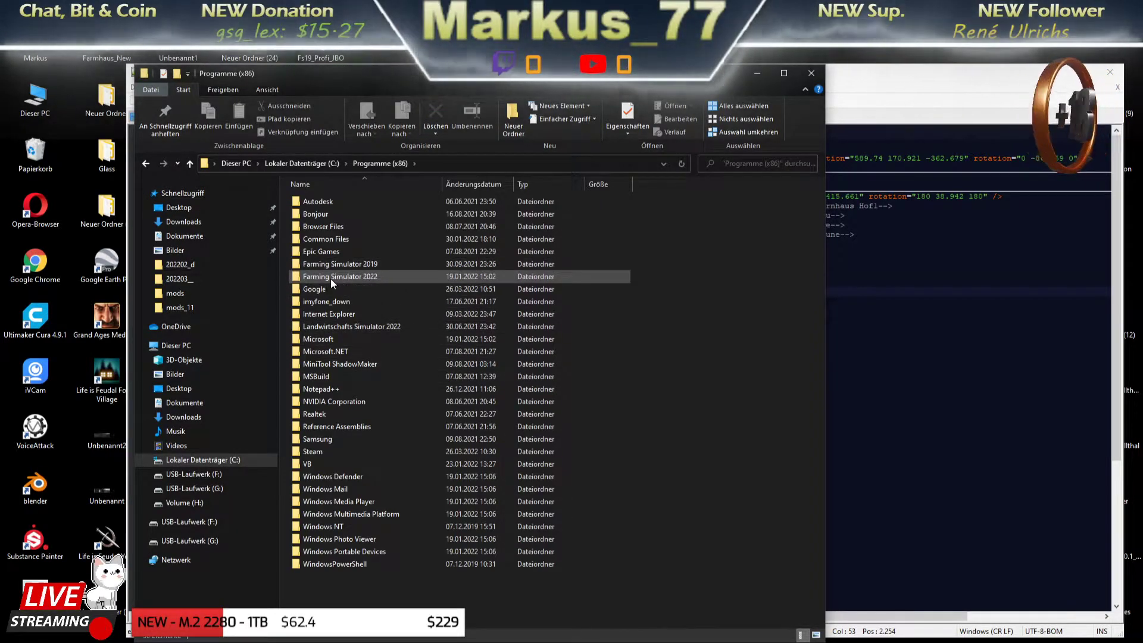
pyautogui.doubleClick(326, 277)
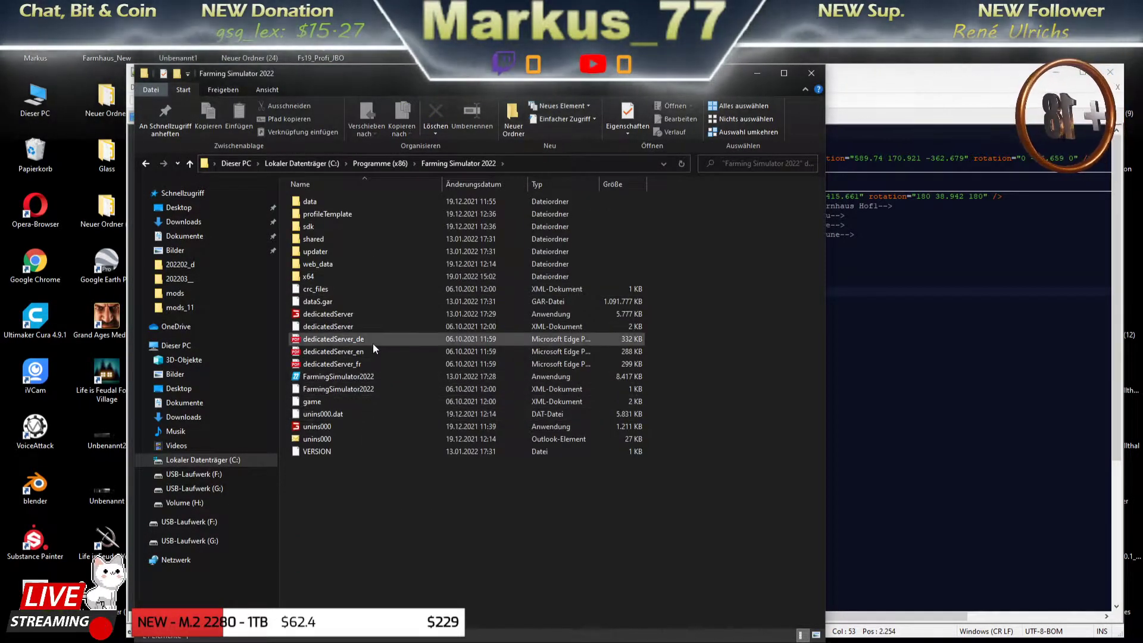
pyautogui.doubleClick(309, 201)
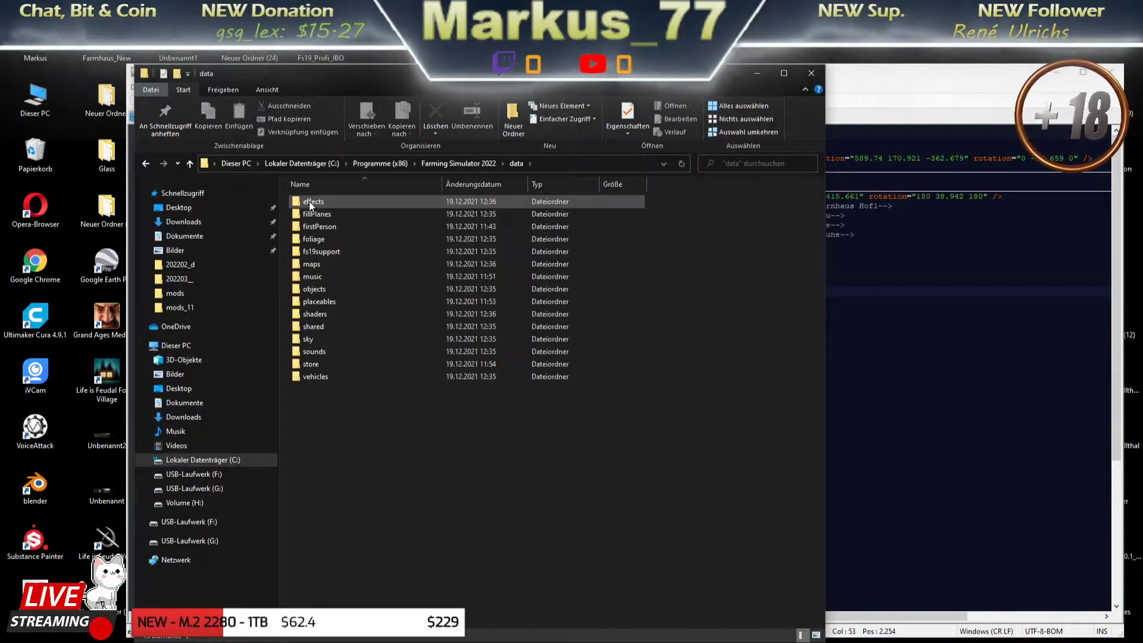
pyautogui.doubleClick(315, 302)
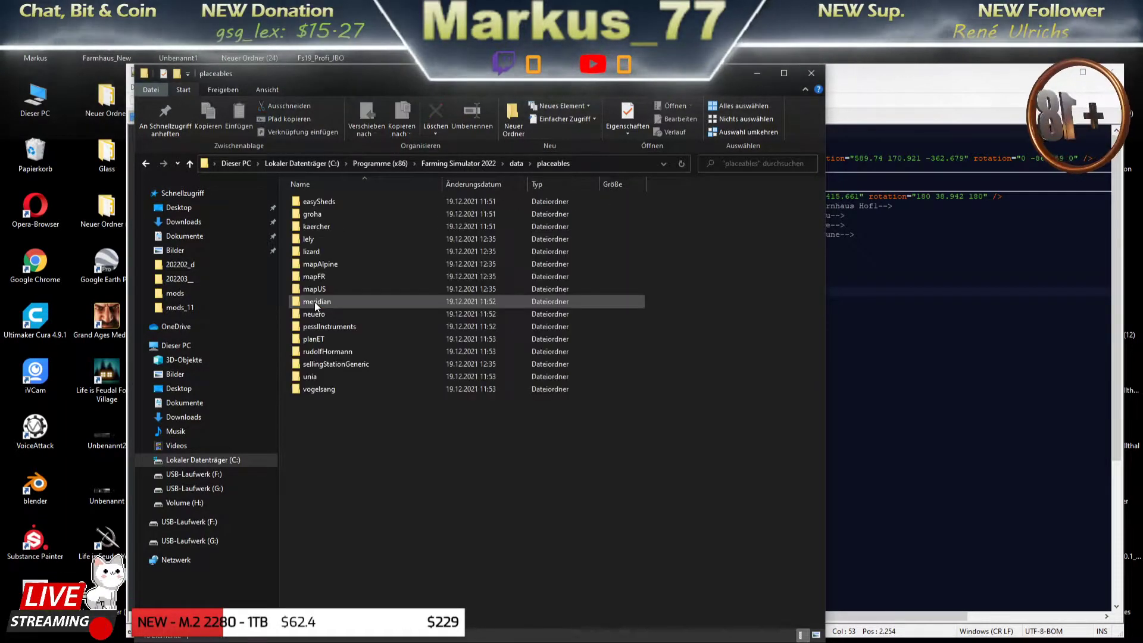
pyautogui.doubleClick(317, 252)
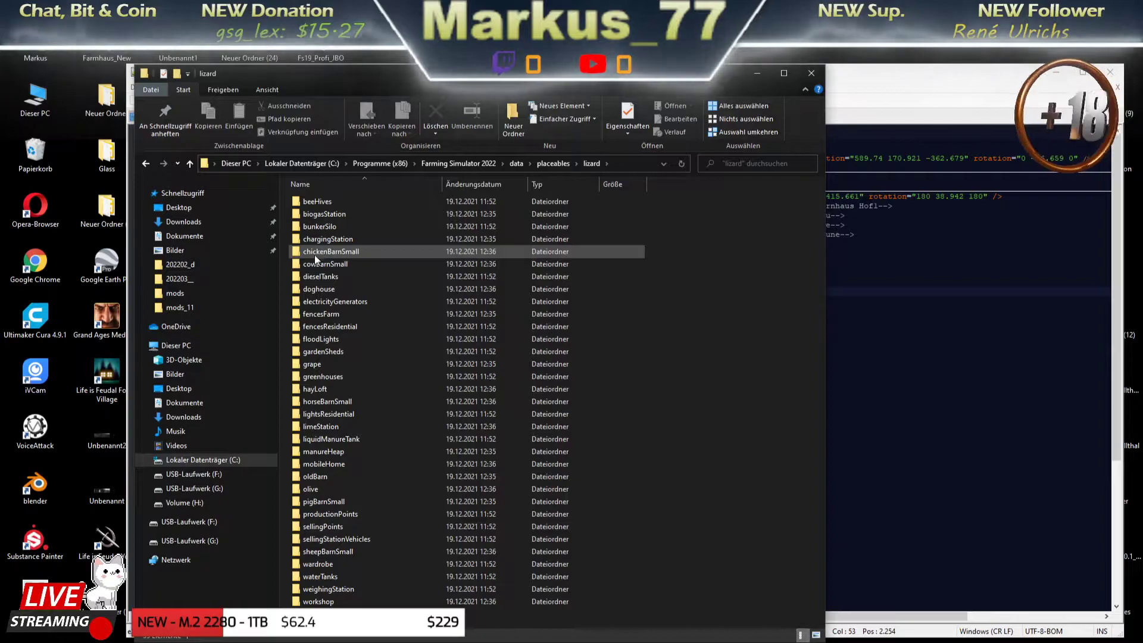
pyautogui.moveTo(313, 252)
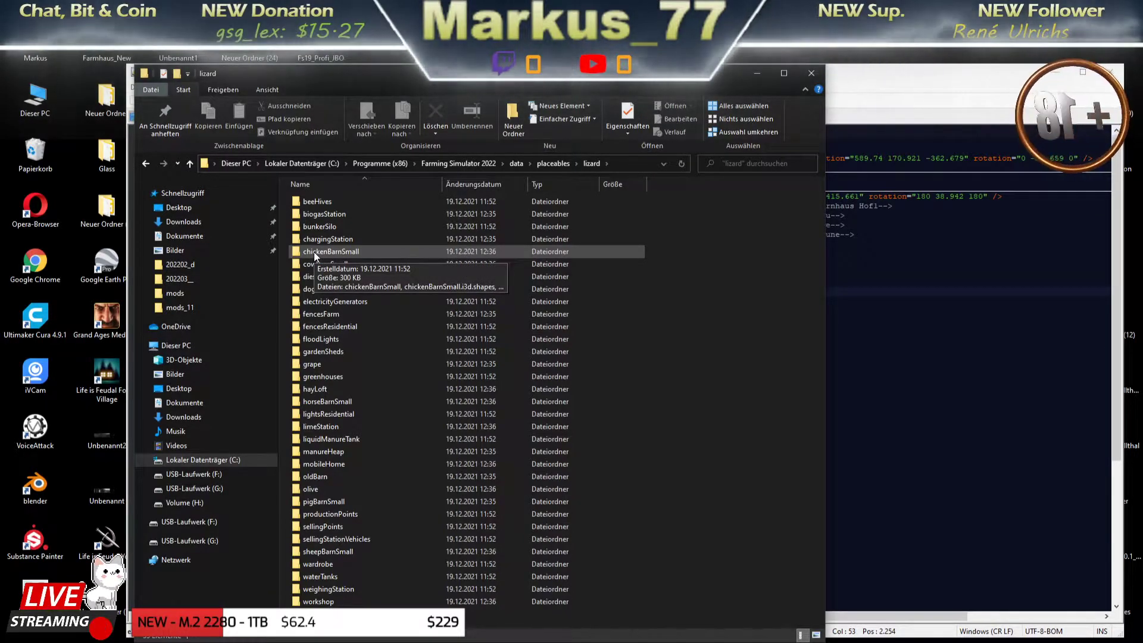
pyautogui.doubleClick(313, 252)
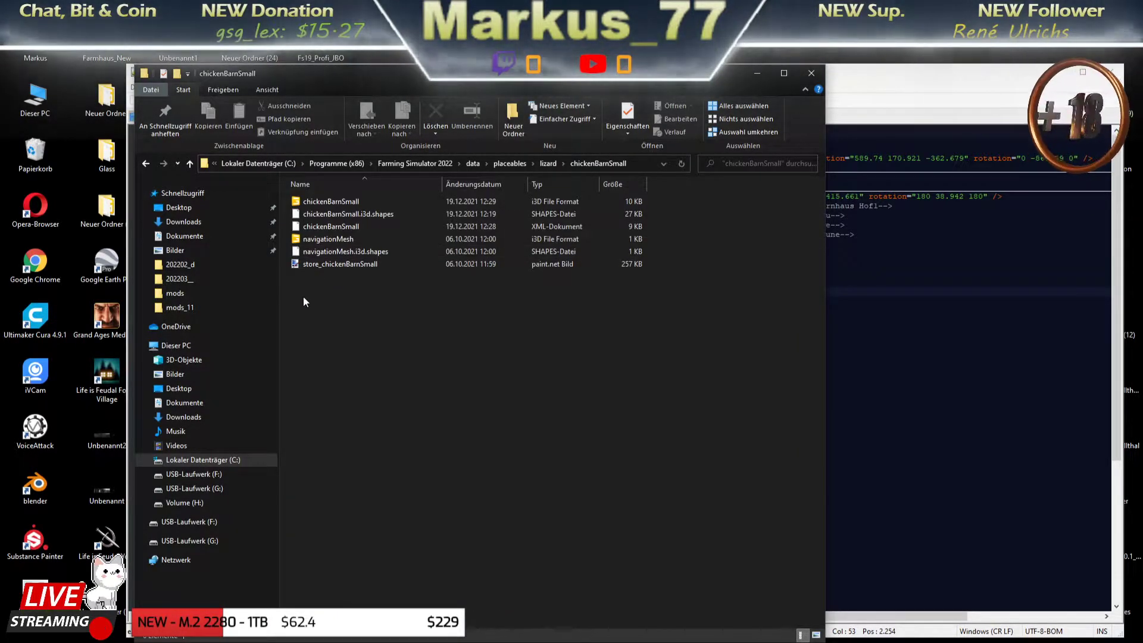
# Select all six chickenBarnSmall files and copy them.
pyautogui.moveTo(304, 301); pyautogui.dragTo(348, 203)
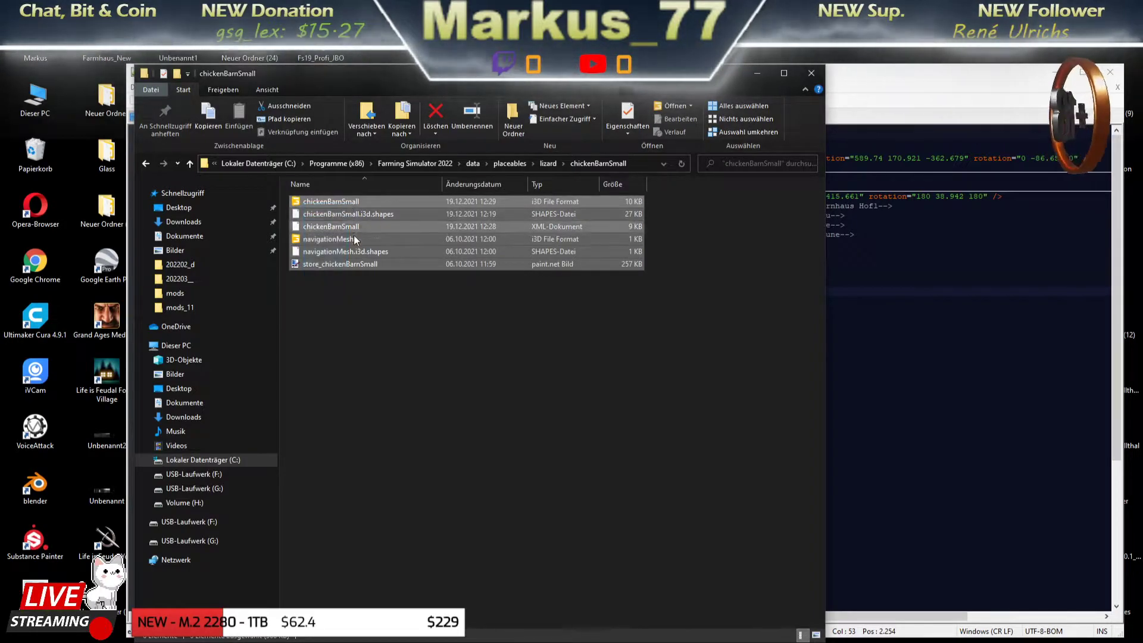
pyautogui.rightClick(356, 235)
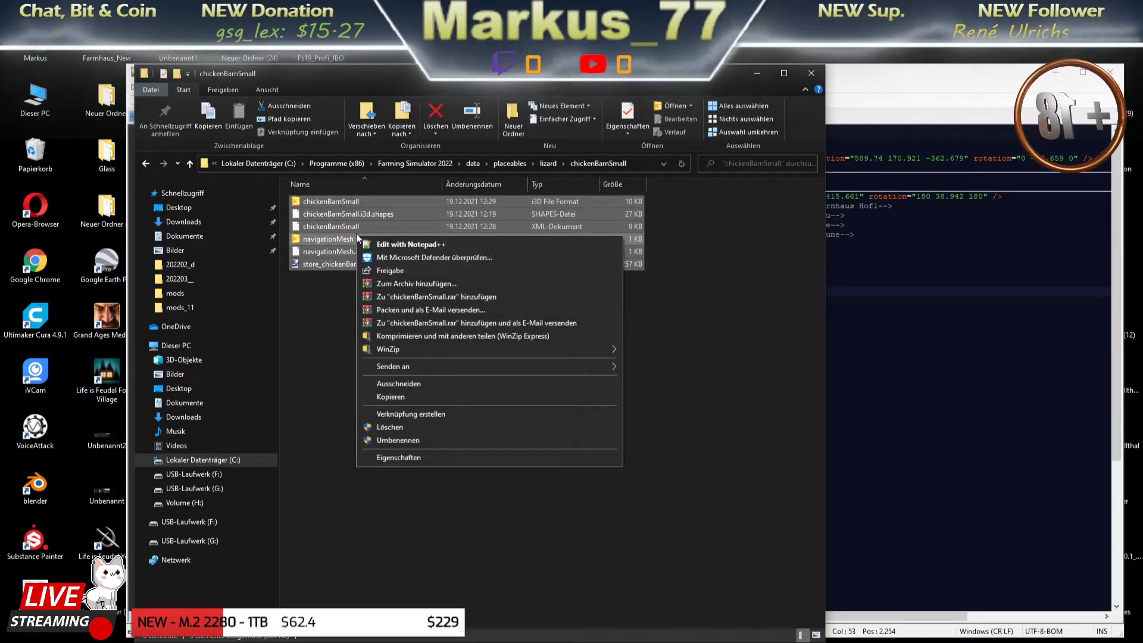
pyautogui.click(395, 398)
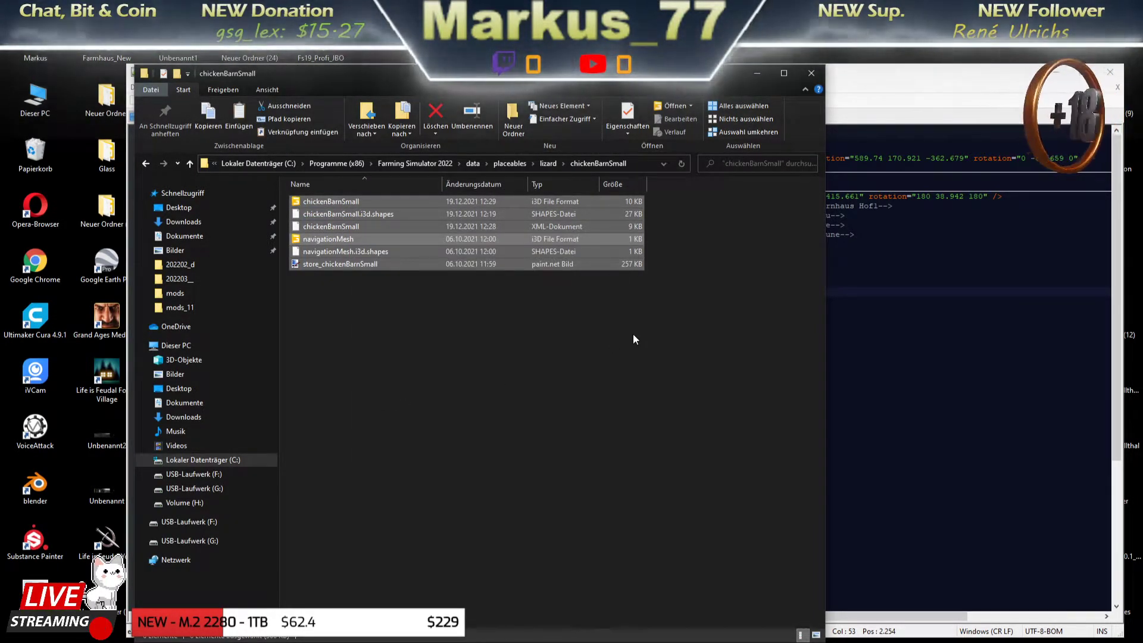
# Close the game folder and go to mods\FS22_Mod_Map_empty\placeable in the documents folder.
pyautogui.click(812, 73)
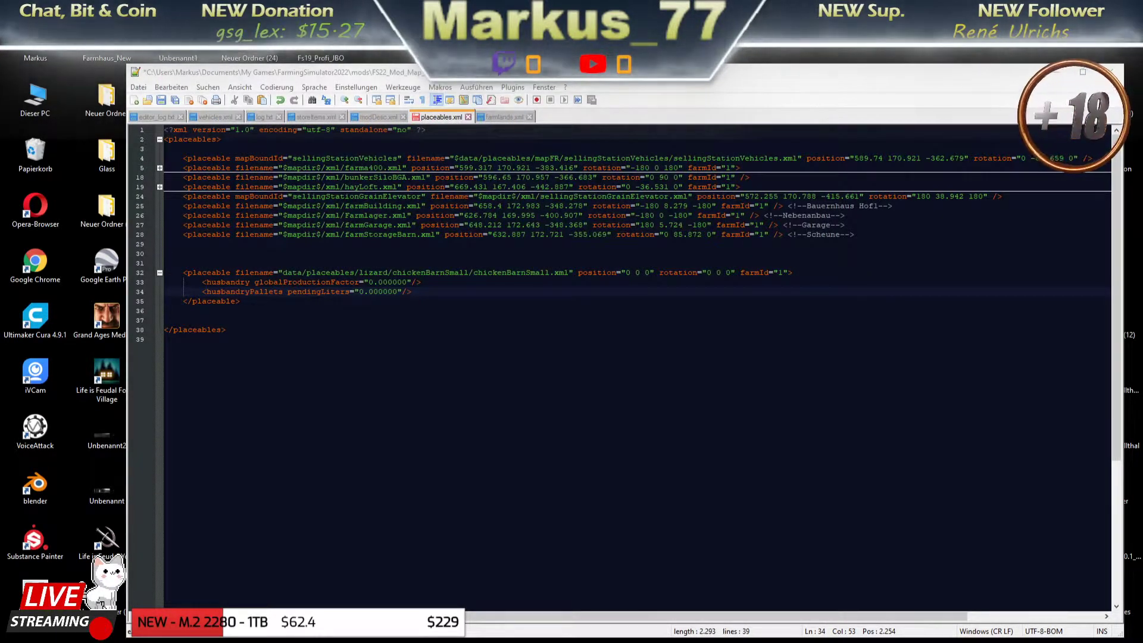
pyautogui.hotkey('alt', 'Tab')
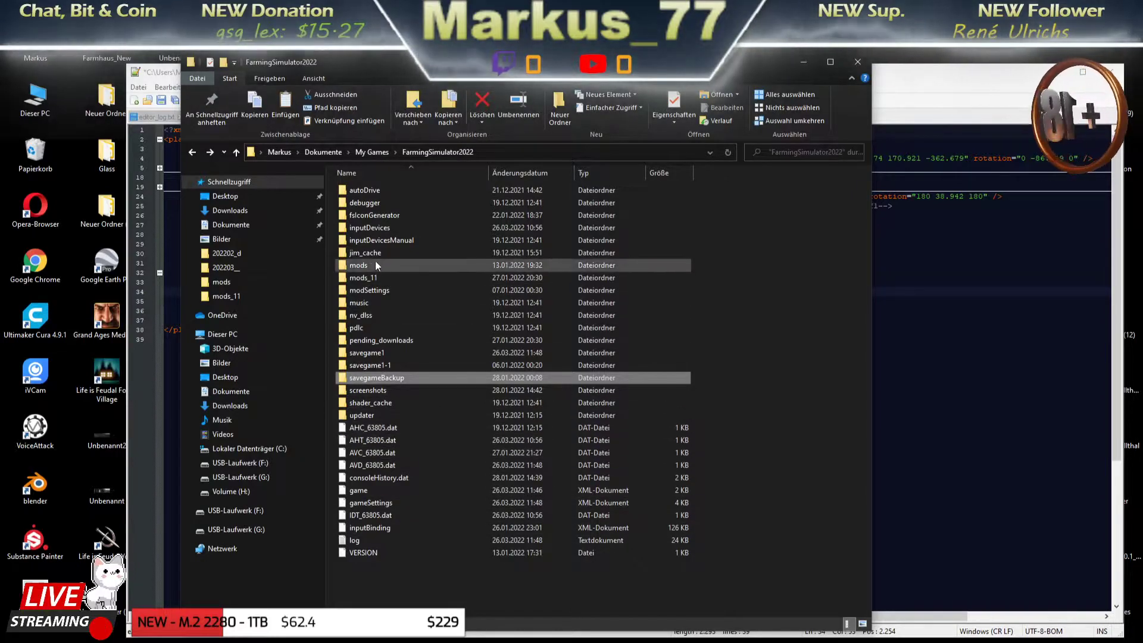
pyautogui.doubleClick(363, 265)
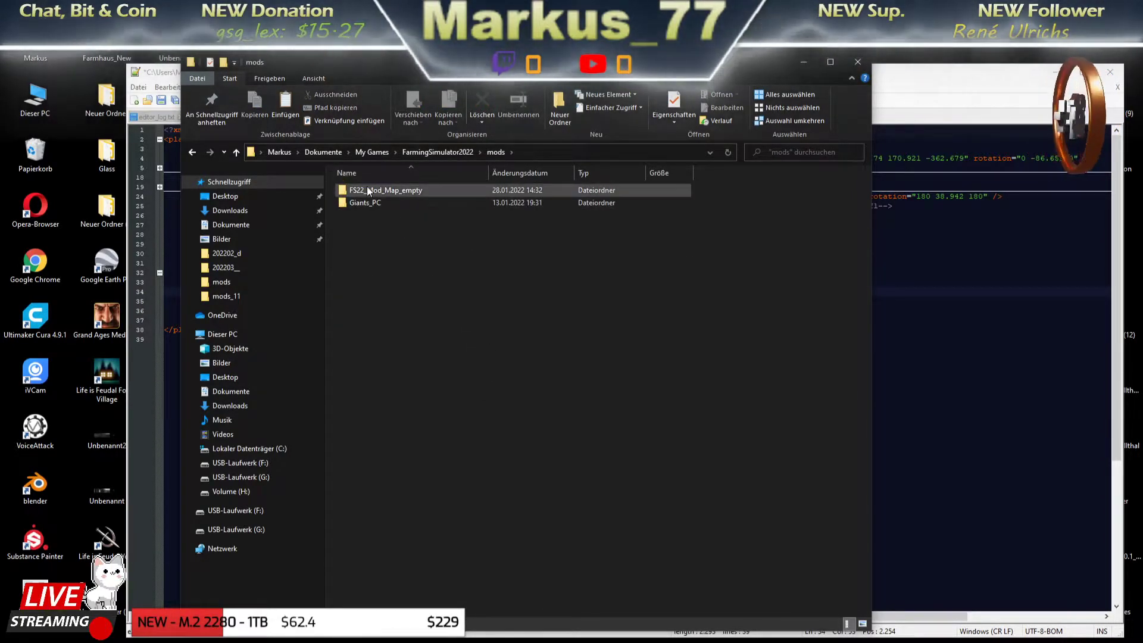
pyautogui.doubleClick(367, 190)
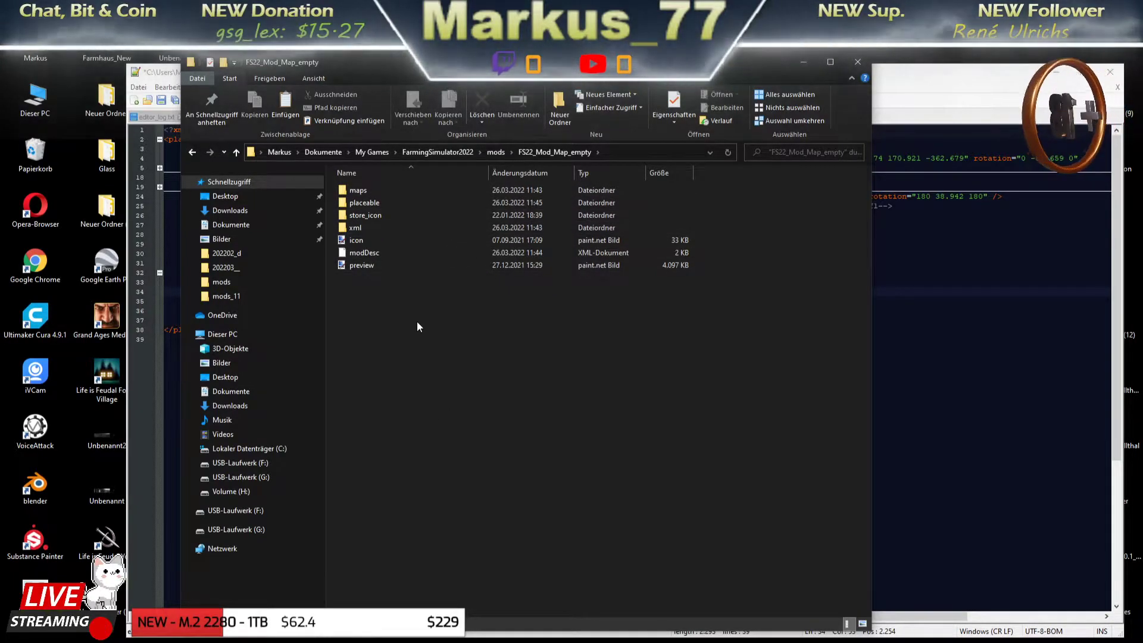
pyautogui.doubleClick(365, 203)
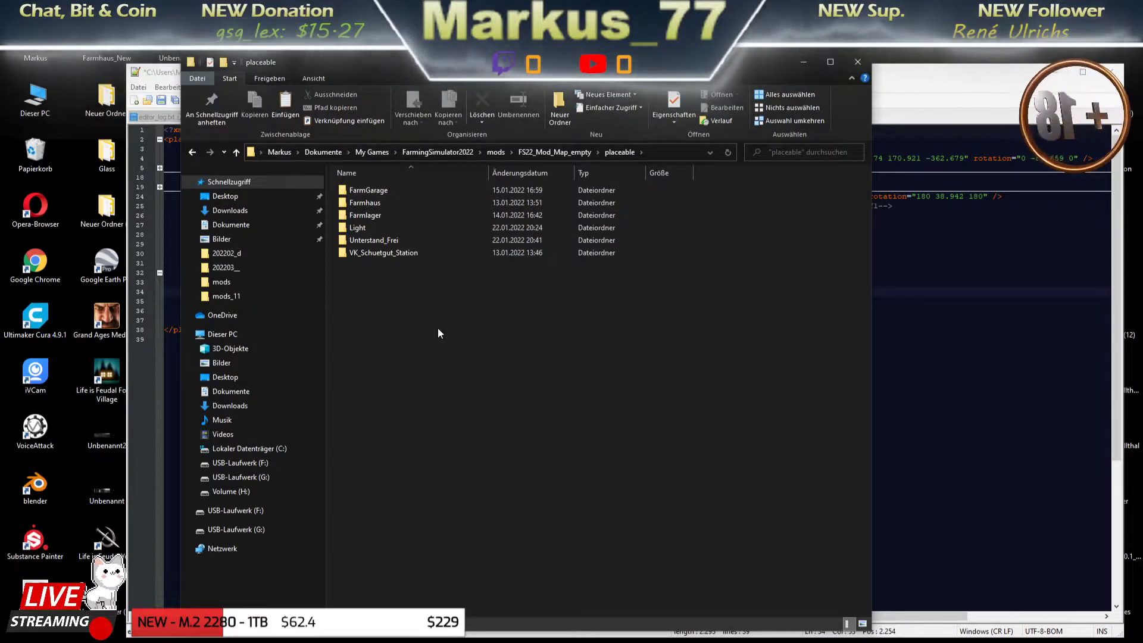
# Create a new folder there named Animal.
pyautogui.click(558, 104)
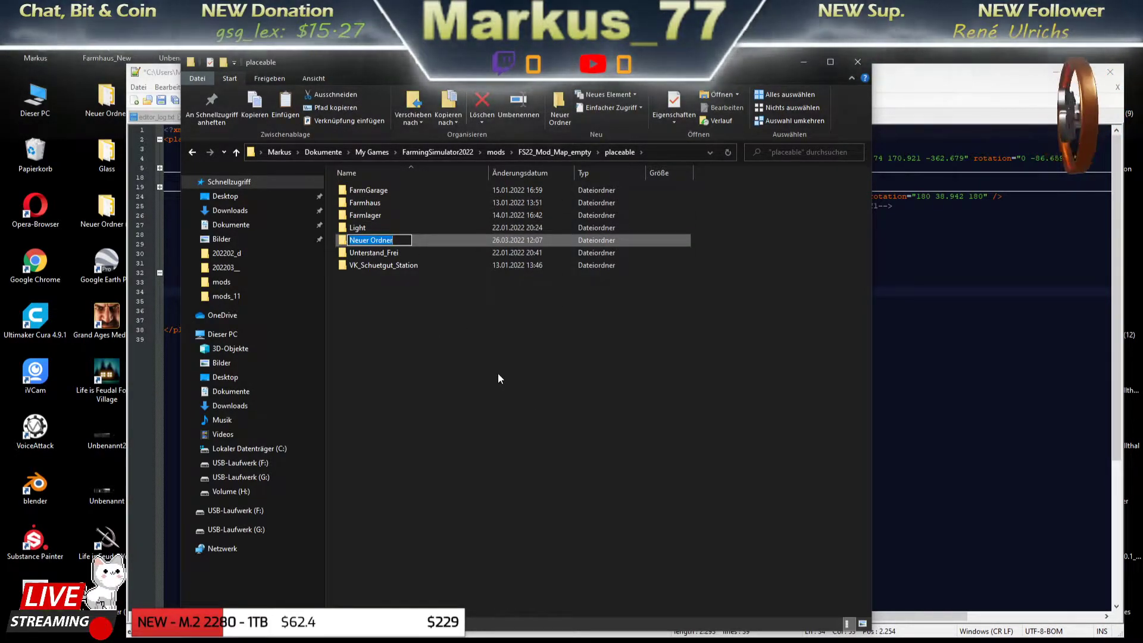
pyautogui.write('Anima')
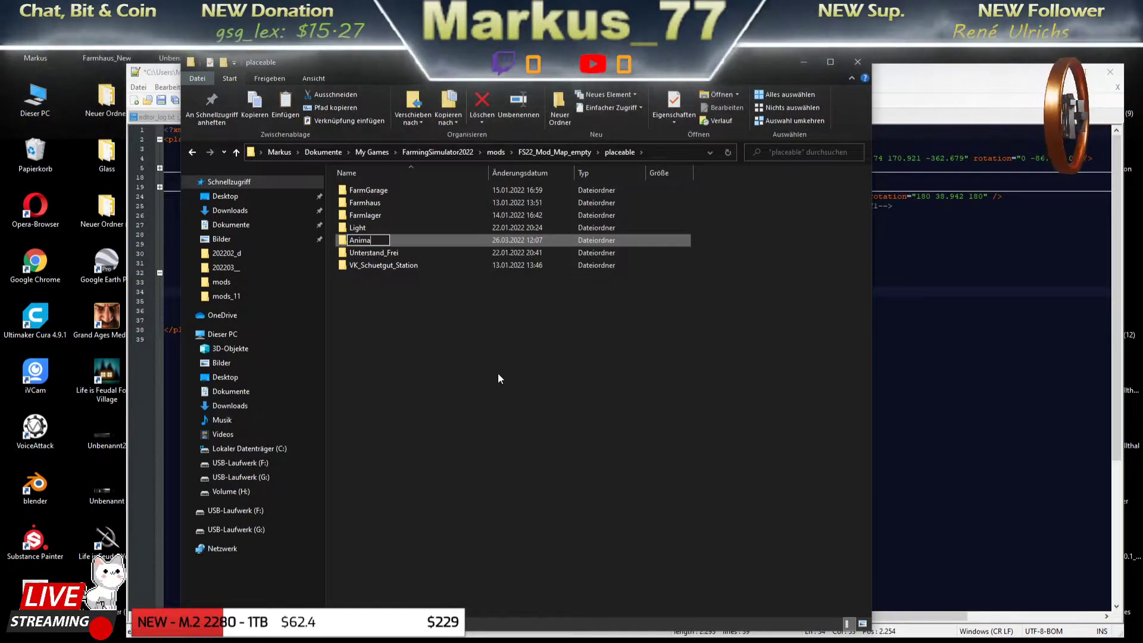
pyautogui.write('l')
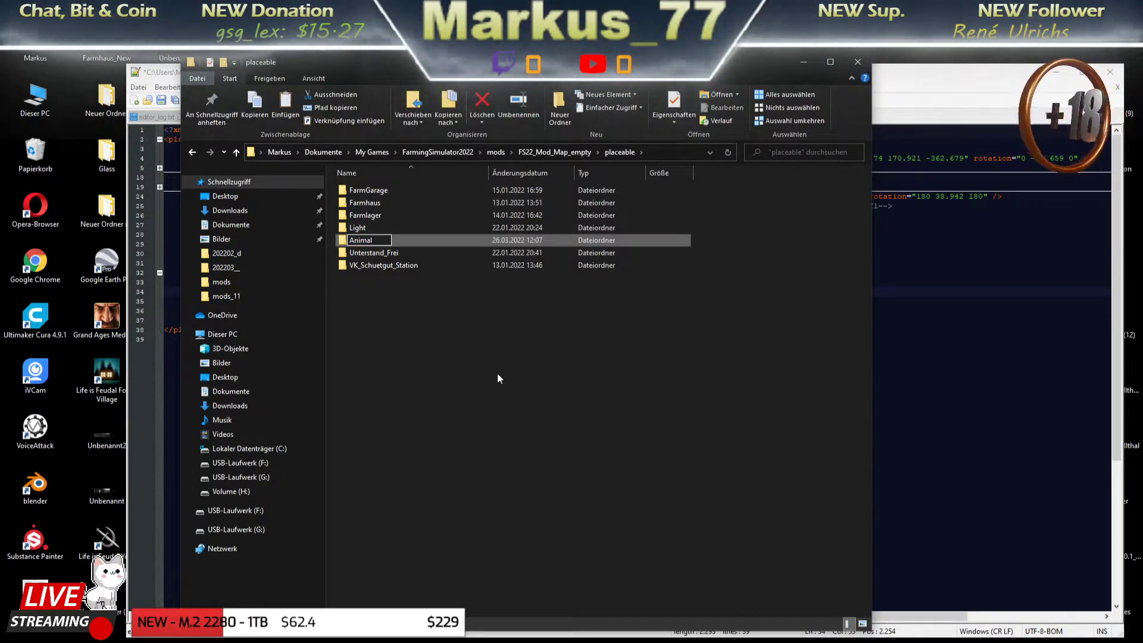
pyautogui.press('Return')
# Open Animal and paste the six copied chicken barn files into it.
pyautogui.doubleClick(363, 190)
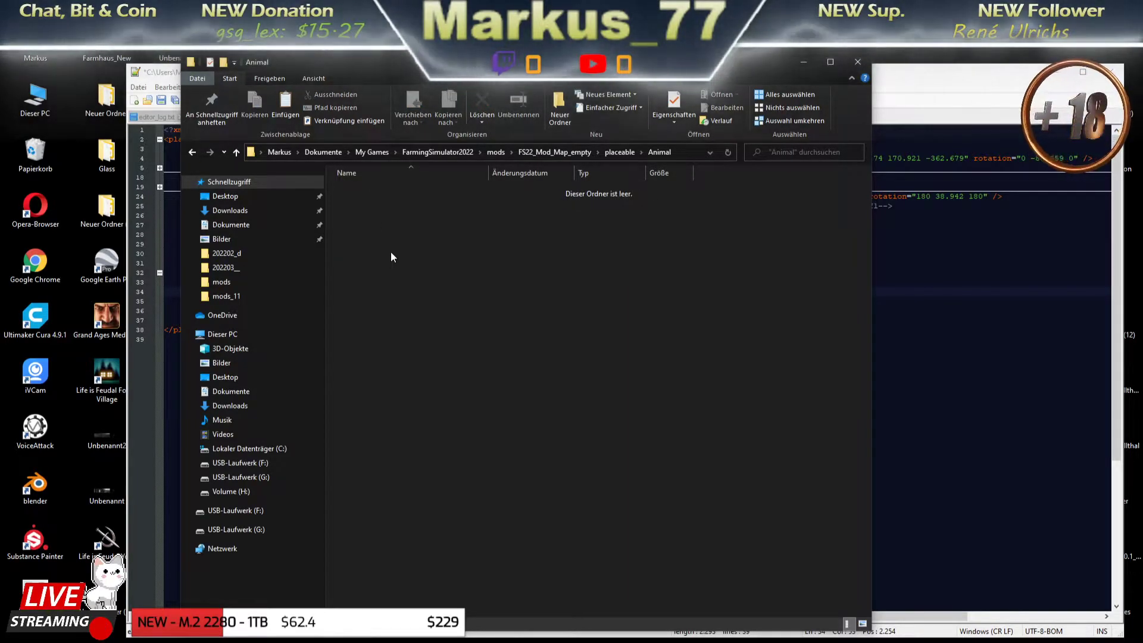
pyautogui.rightClick(391, 236)
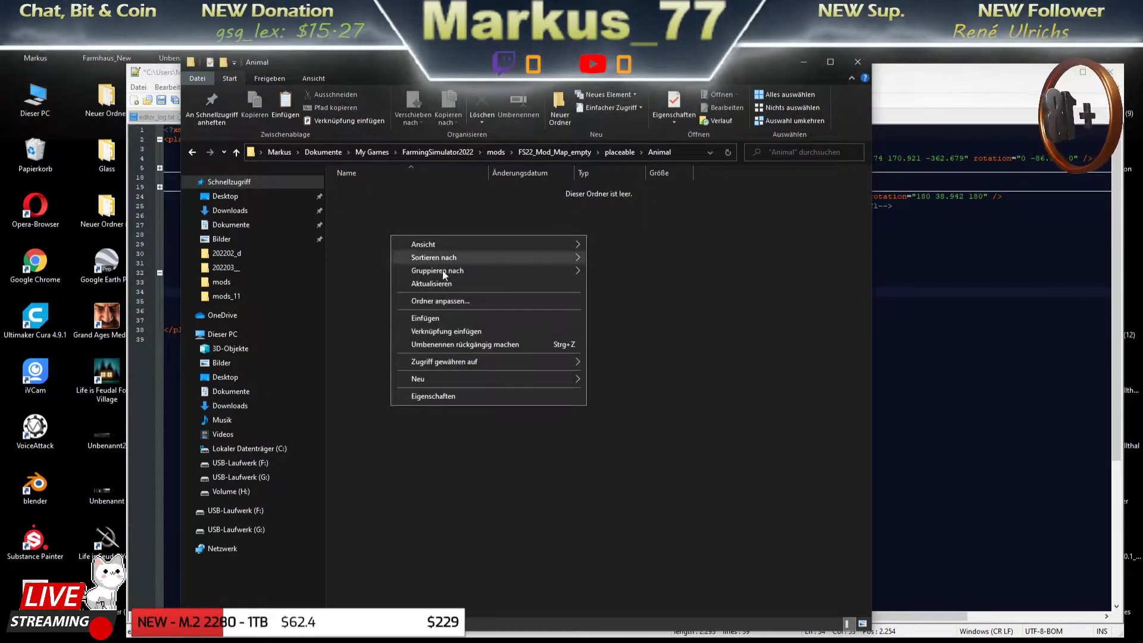
pyautogui.click(437, 318)
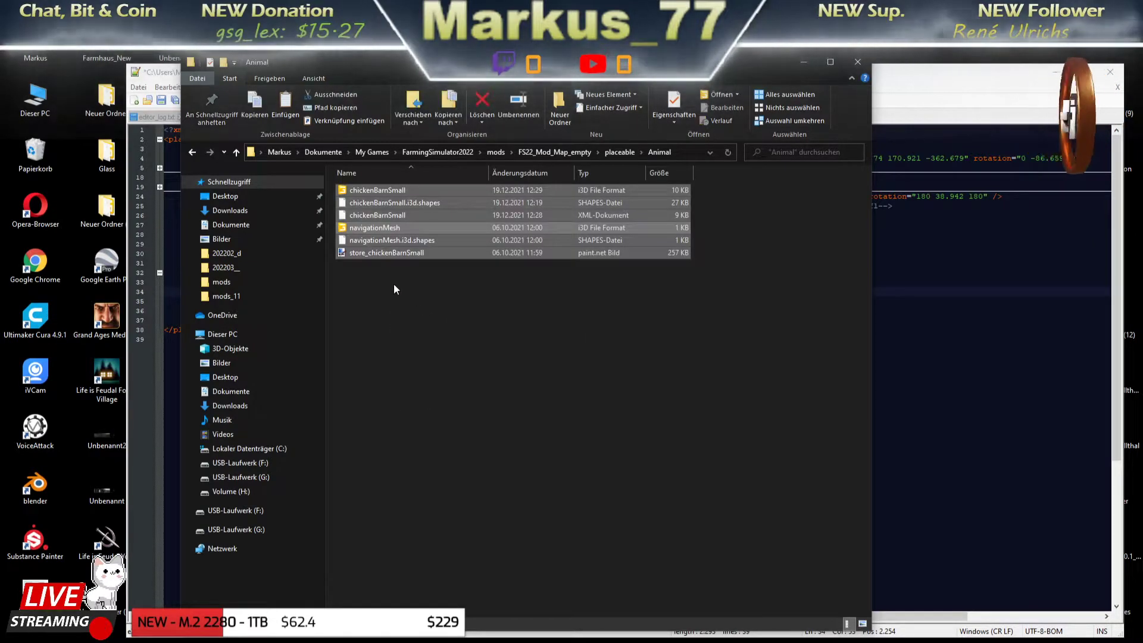
pyautogui.click(380, 276)
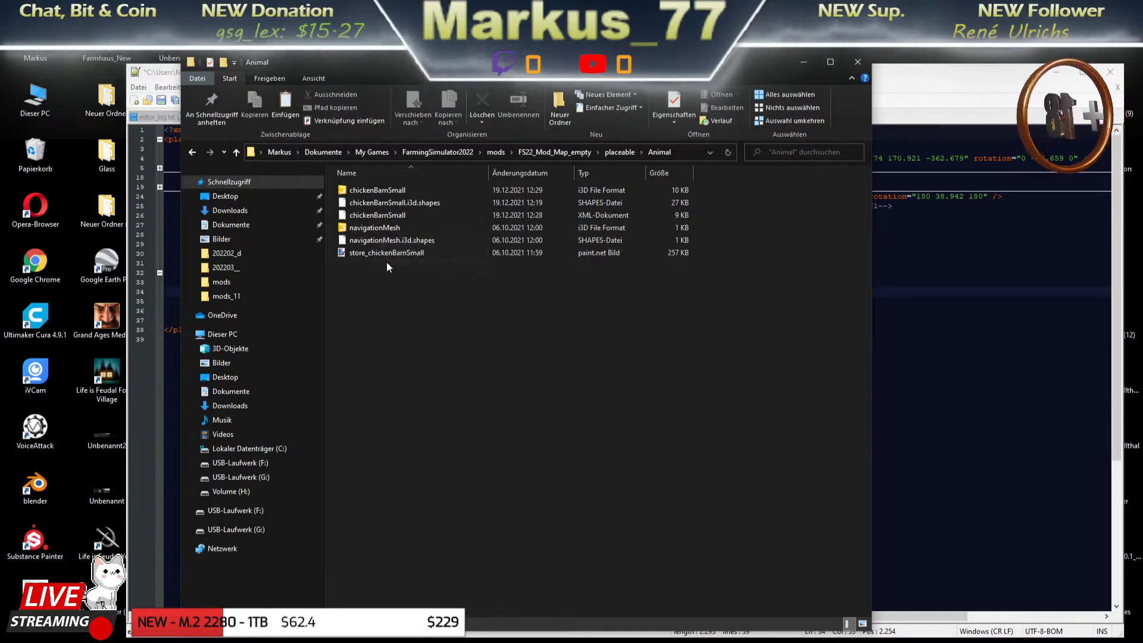
# Select all six files in Animal and cut them.
pyautogui.moveTo(360, 270); pyautogui.dragTo(384, 188)
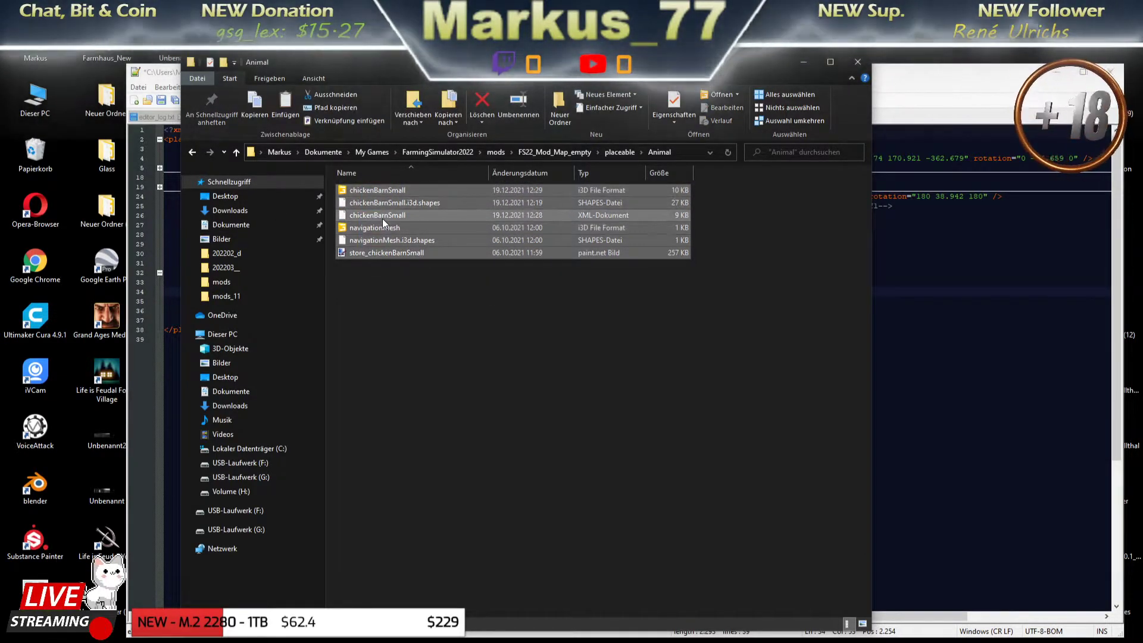
pyautogui.rightClick(383, 219)
pyautogui.click(432, 399)
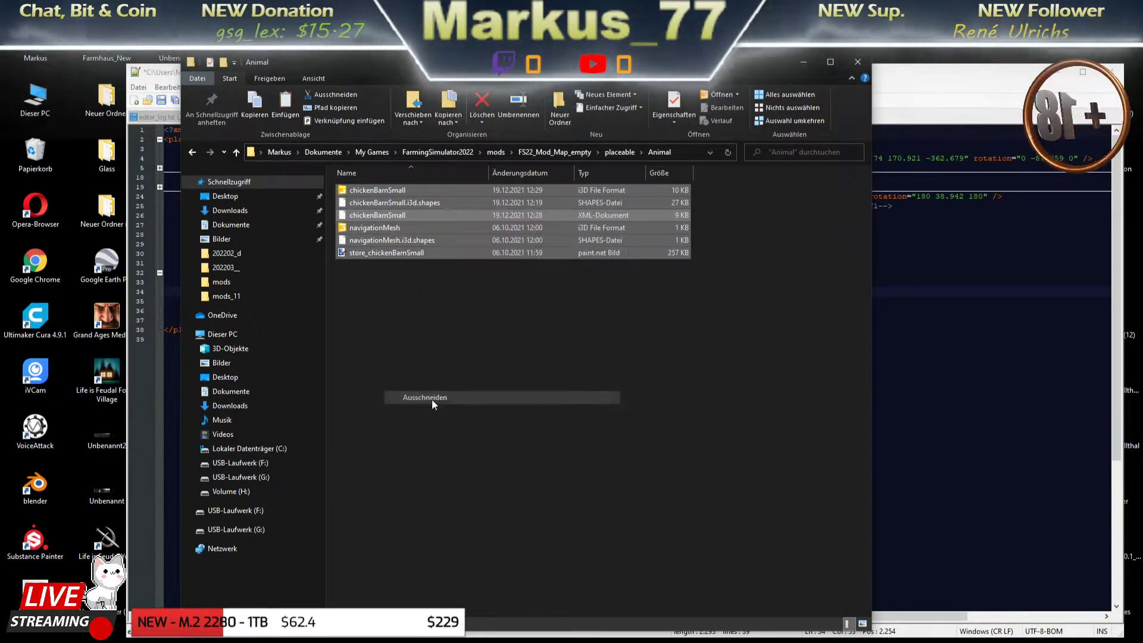
pyautogui.click(193, 154)
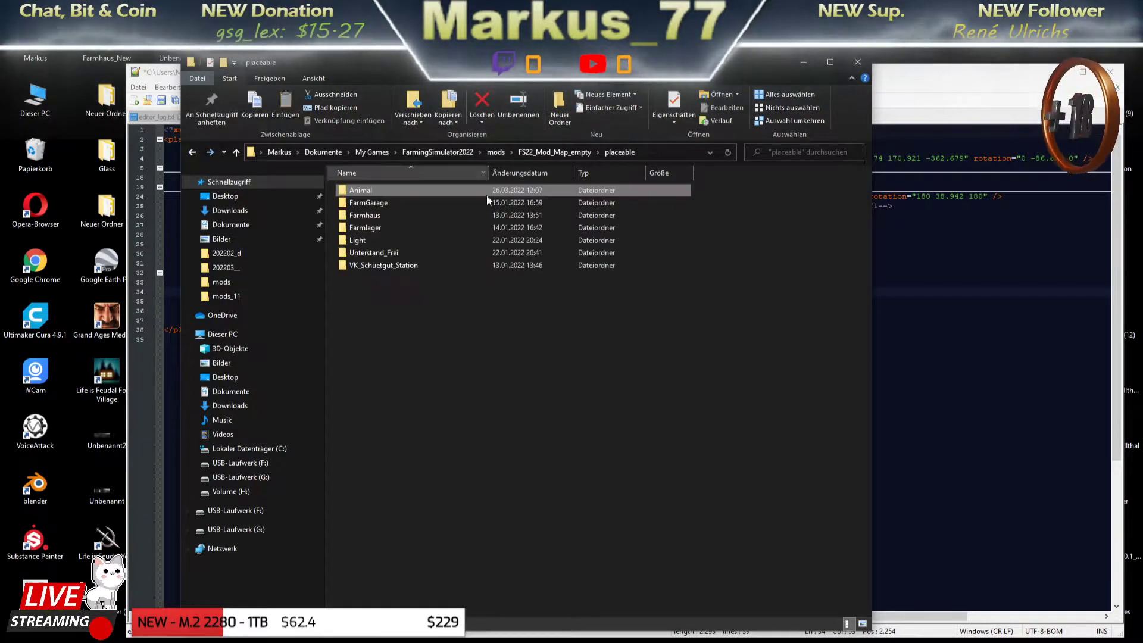
pyautogui.doubleClick(361, 190)
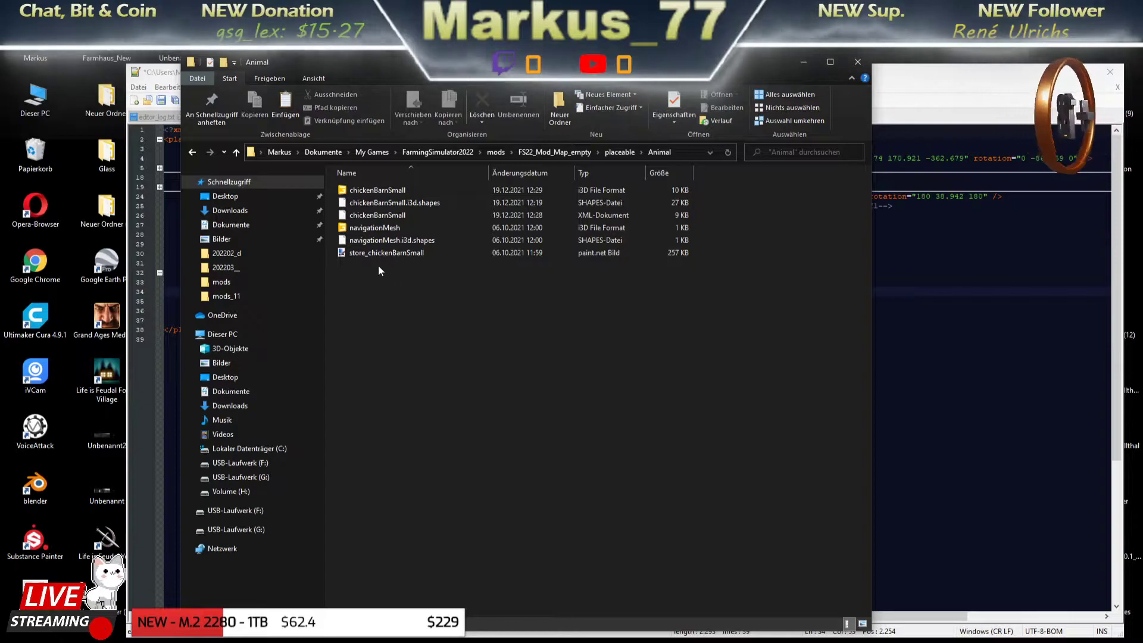
pyautogui.moveTo(379, 271); pyautogui.dragTo(390, 188)
pyautogui.rightClick(391, 208)
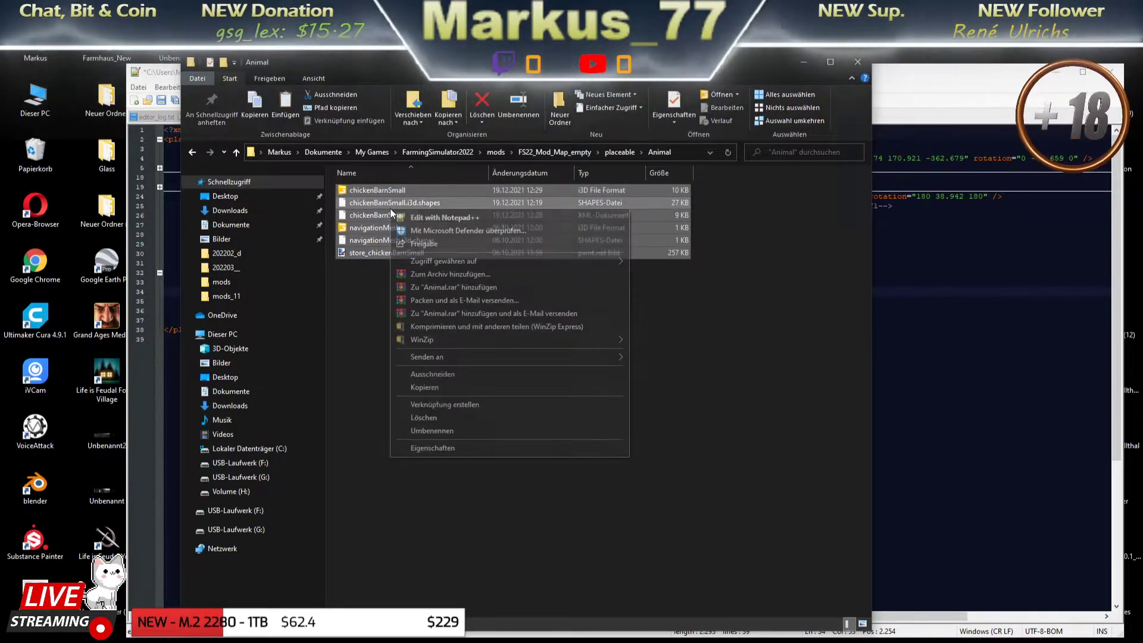
pyautogui.click(431, 375)
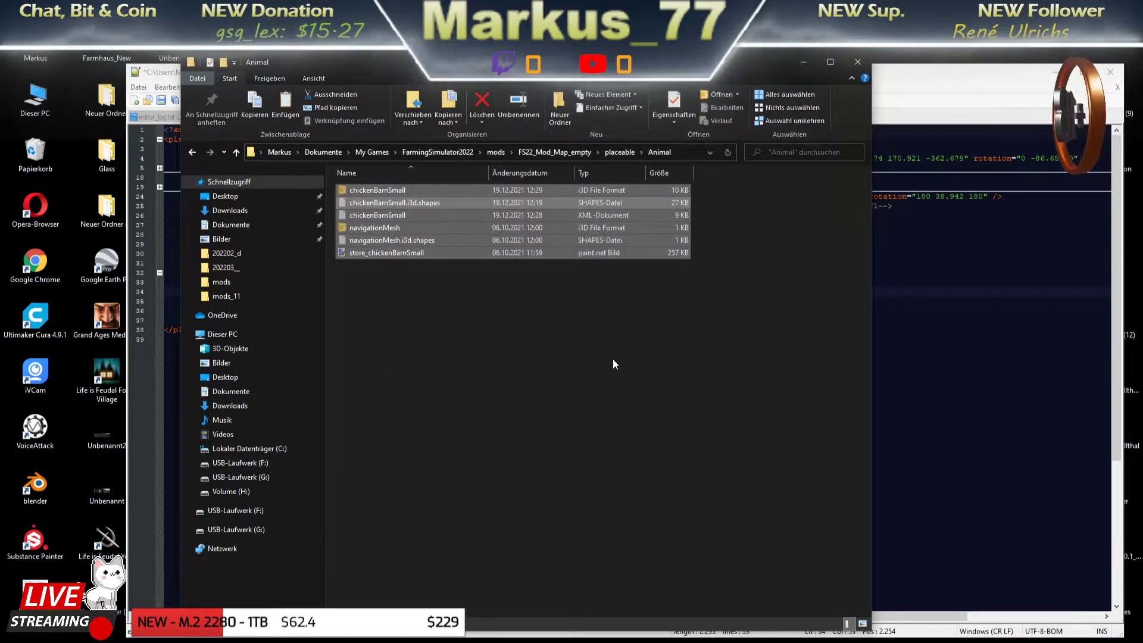
# Create a new folder in Animal named chickenBarn_Hof1.
pyautogui.click(559, 106)
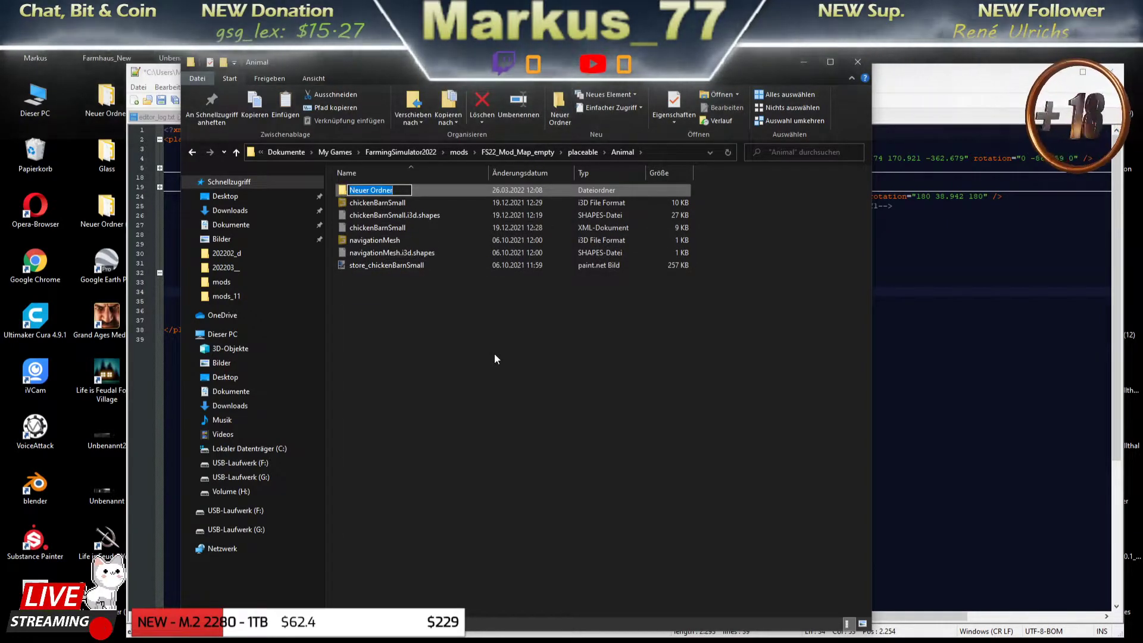
pyautogui.write('C')
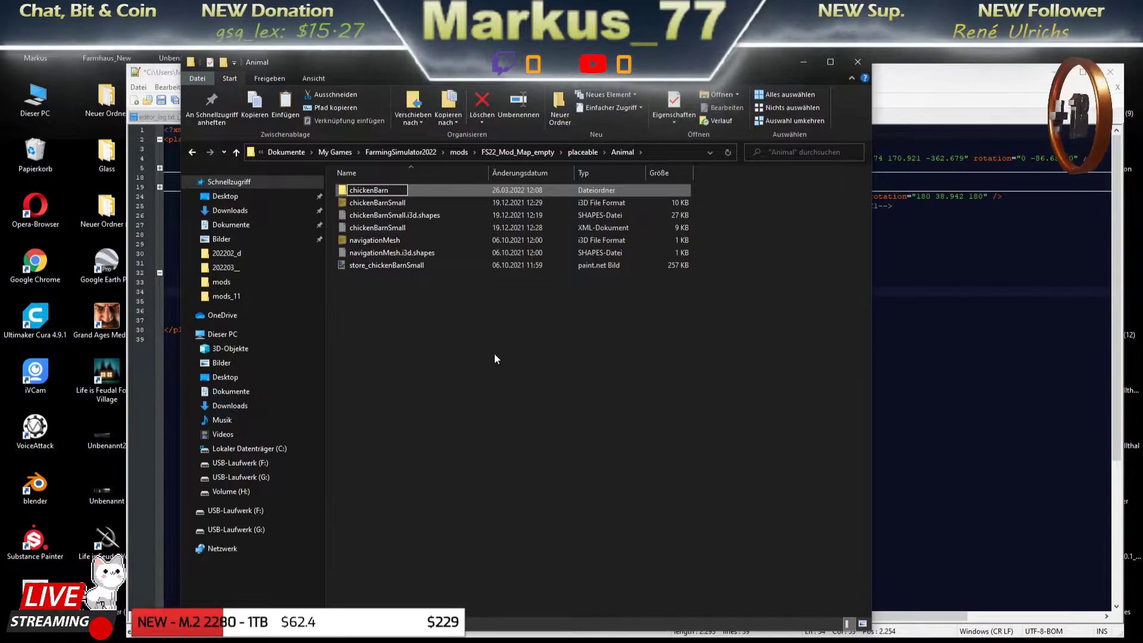
pyautogui.write('_')
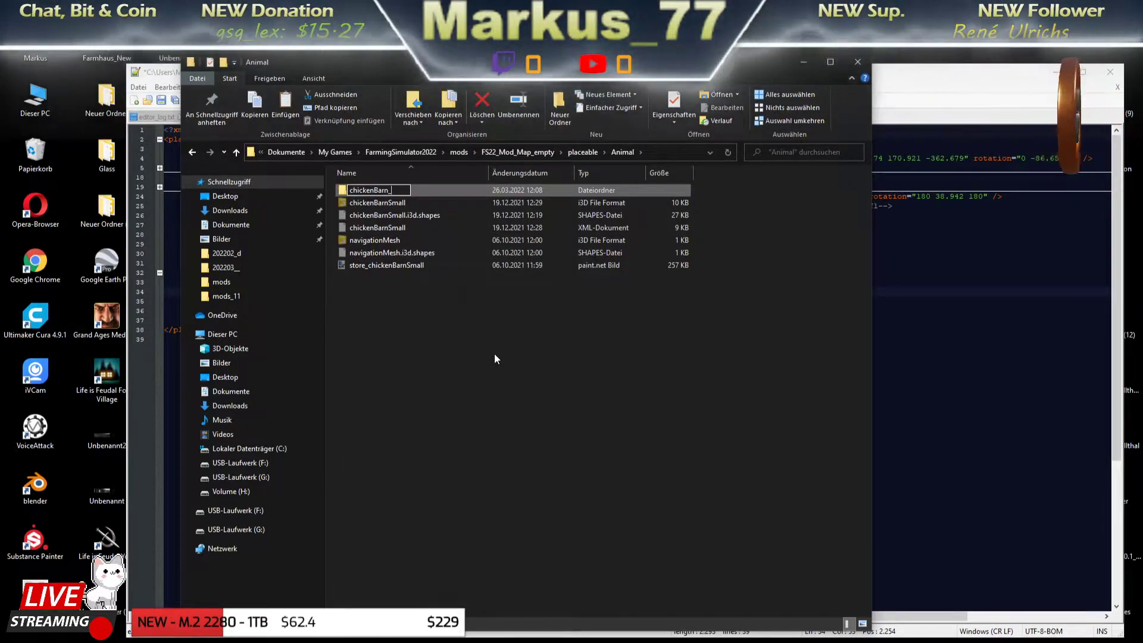
pyautogui.write('Hof1')
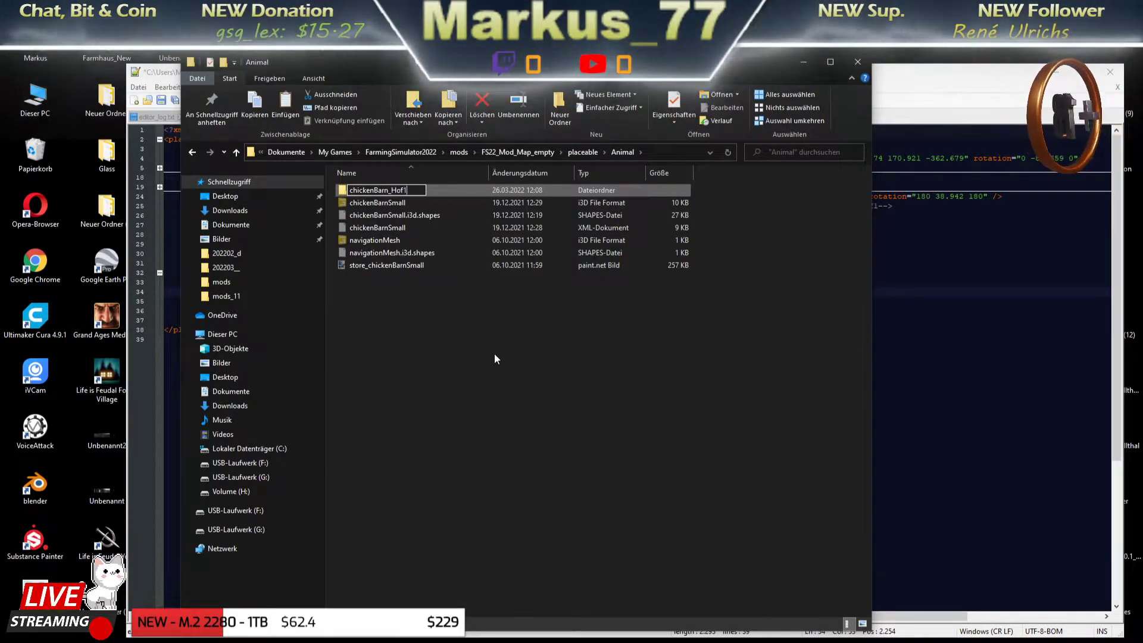
pyautogui.press('Return')
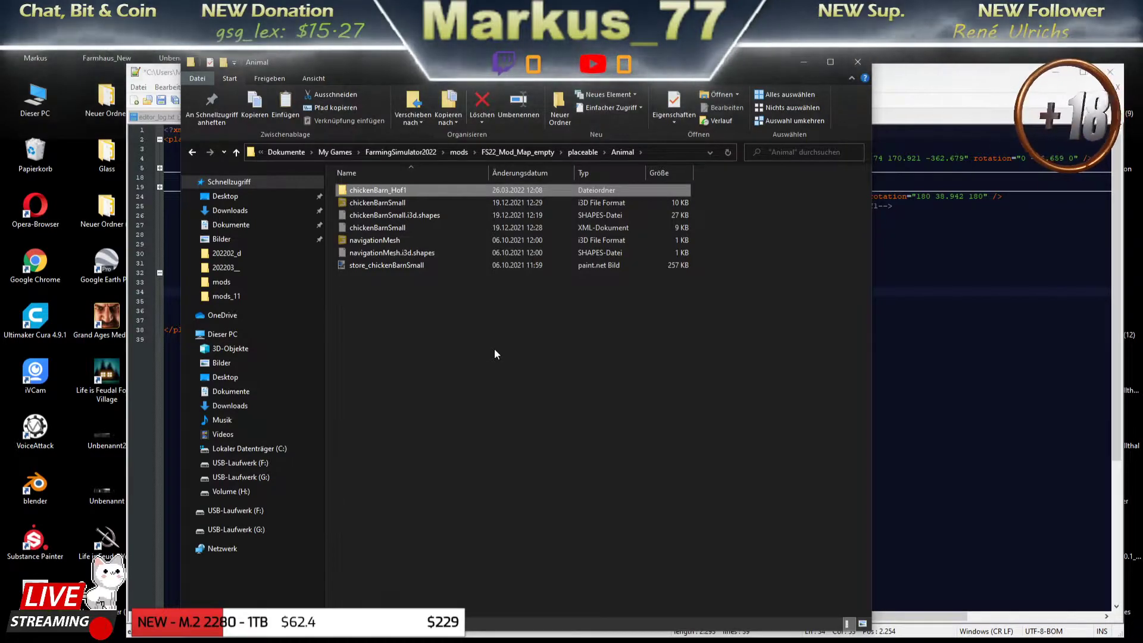
# Paste the cut chicken barn files into chickenBarn_Hof1 and open it.
pyautogui.rightClick(371, 189)
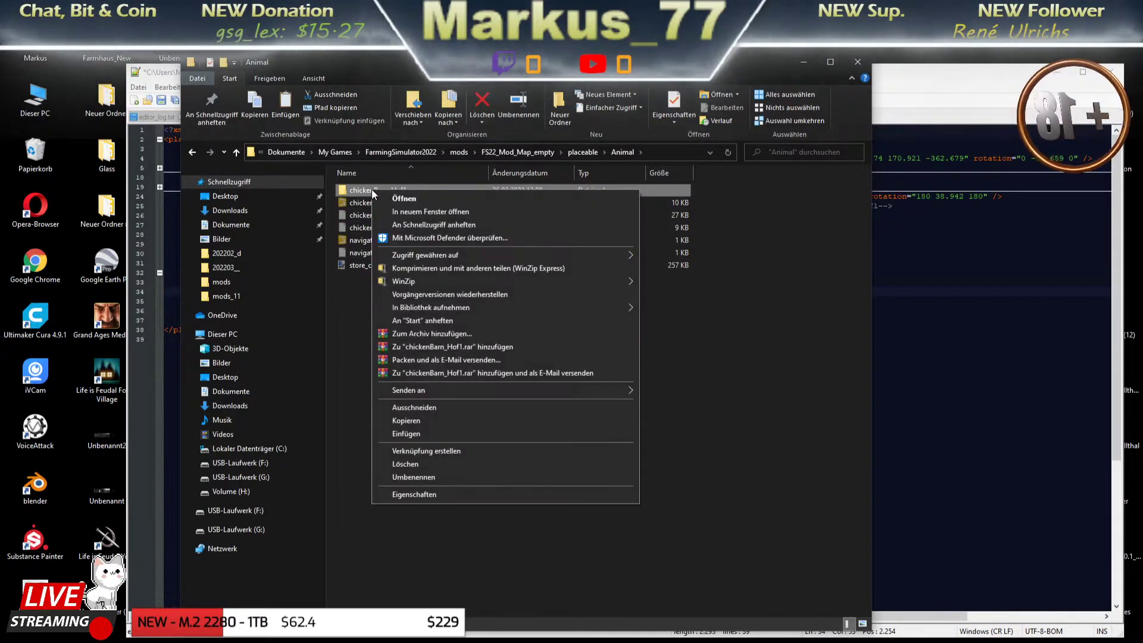
pyautogui.click(405, 431)
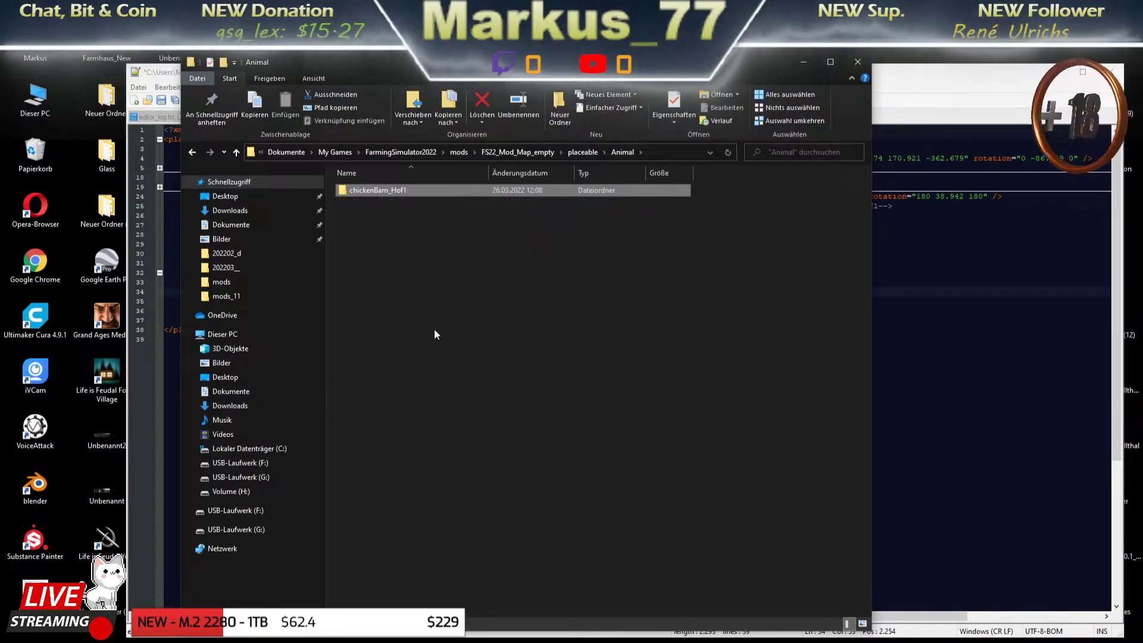
pyautogui.doubleClick(375, 191)
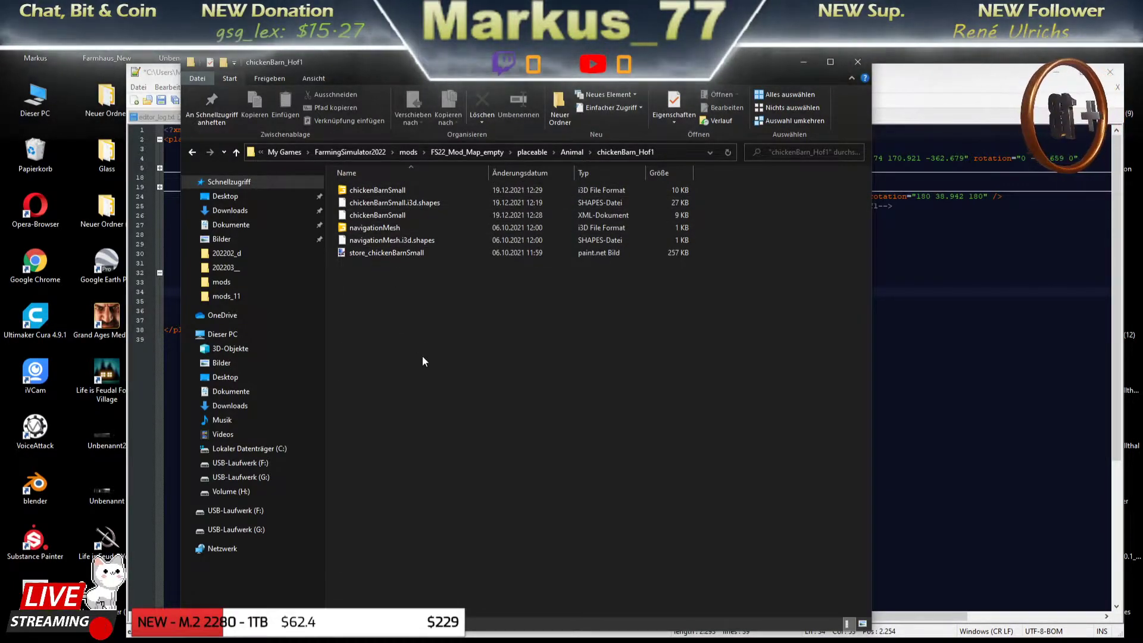
# Cut the chickenBarnSmall XML file out of chickenBarn_Hof1 and return to the Animal folder.
pyautogui.rightClick(398, 214)
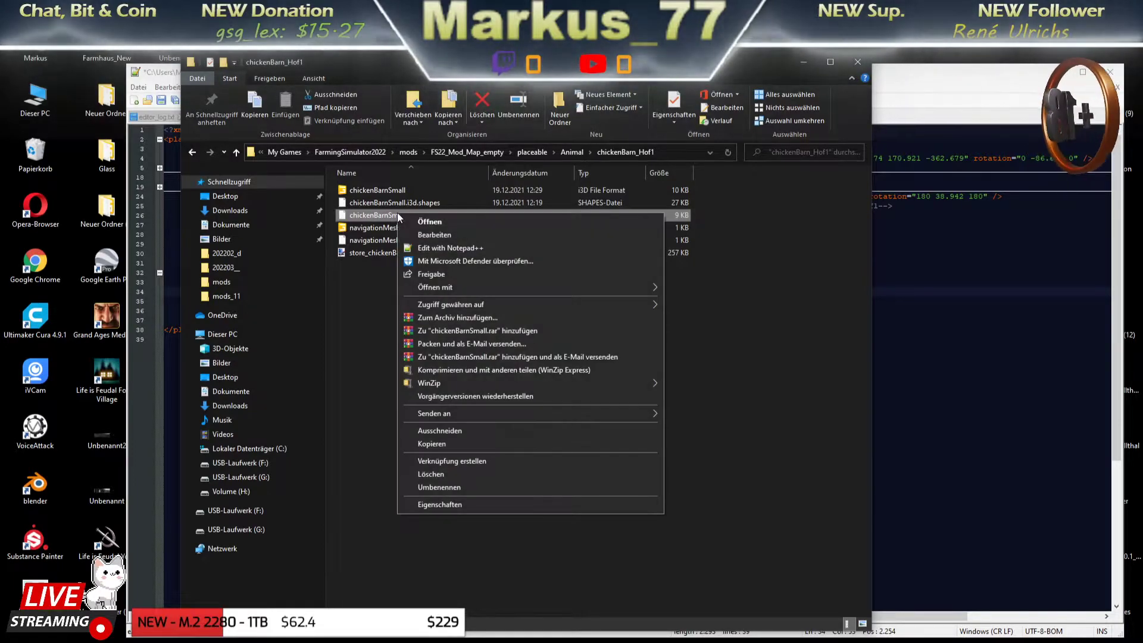
pyautogui.click(448, 430)
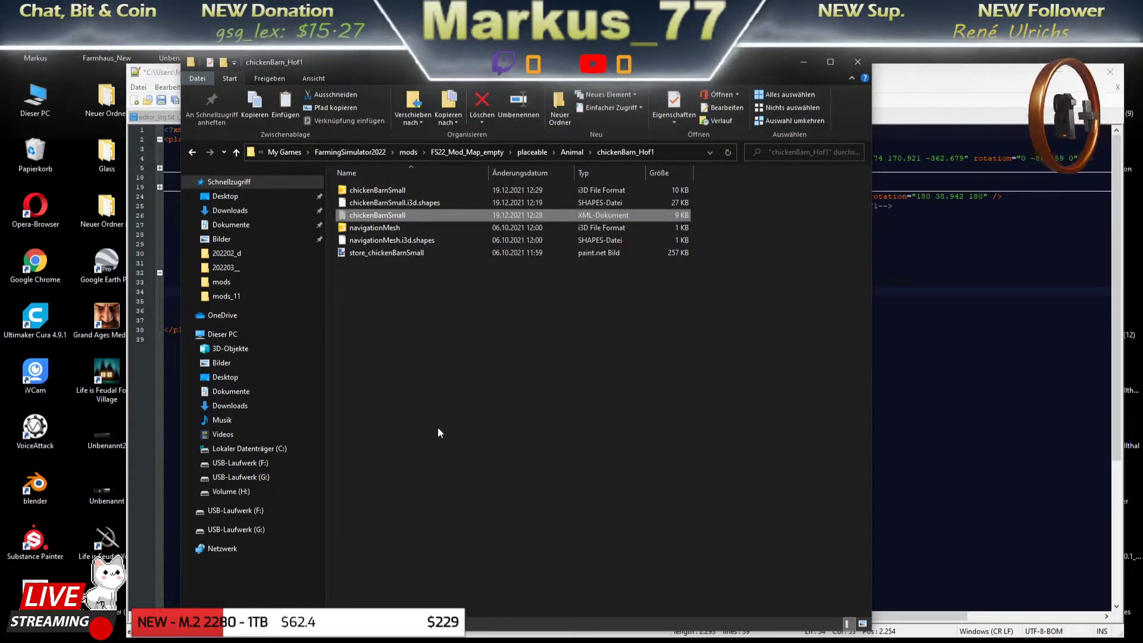
pyautogui.click(193, 154)
# Paste the chickenBarnSmall XML into the FS22_Mod_Map_empty mod's xml folder.
pyautogui.click(193, 154)
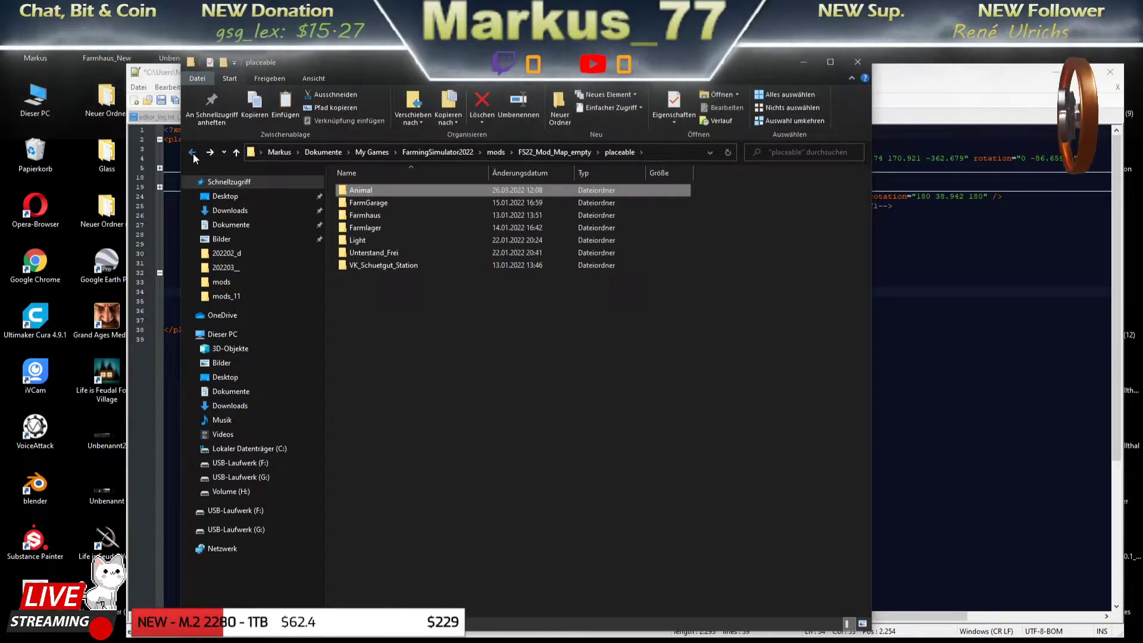
pyautogui.click(501, 152)
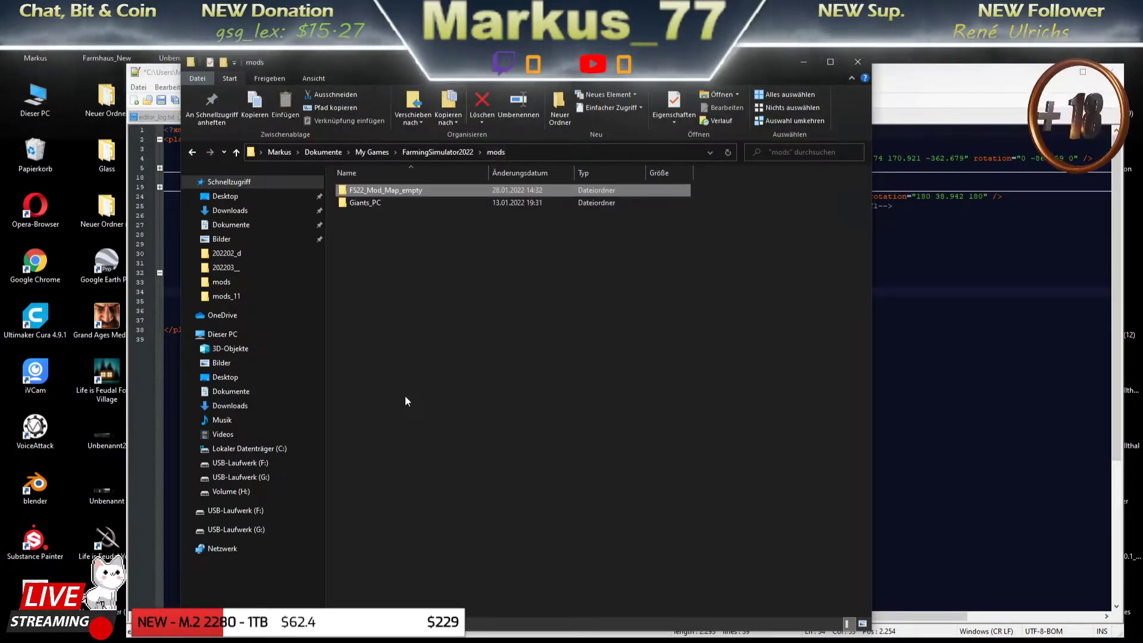
pyautogui.doubleClick(373, 191)
pyautogui.doubleClick(354, 231)
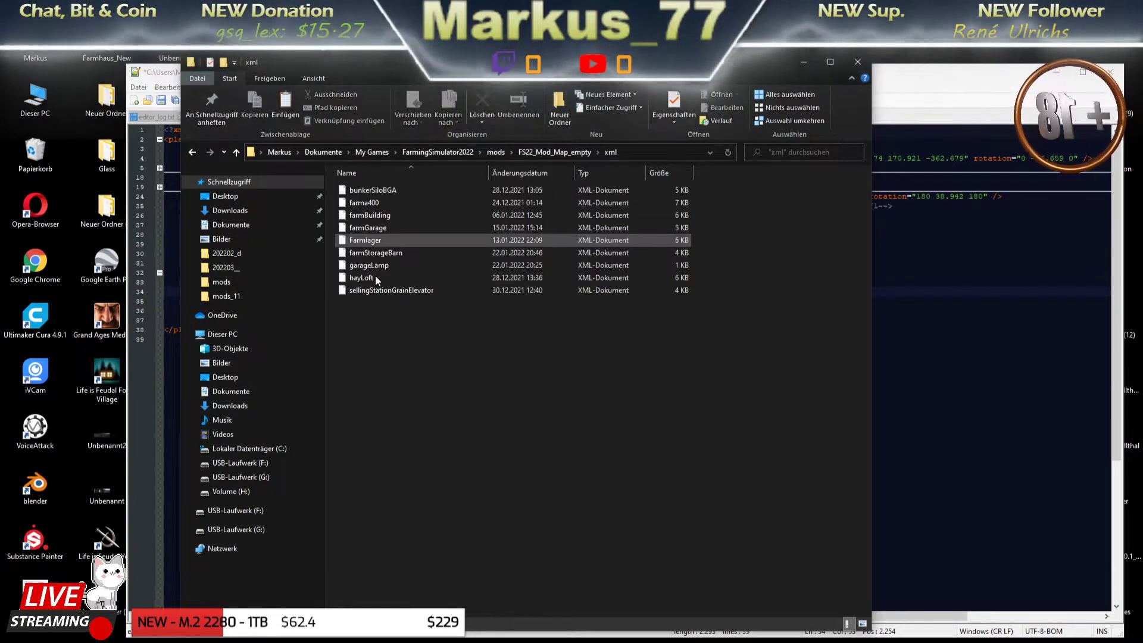
pyautogui.rightClick(377, 338)
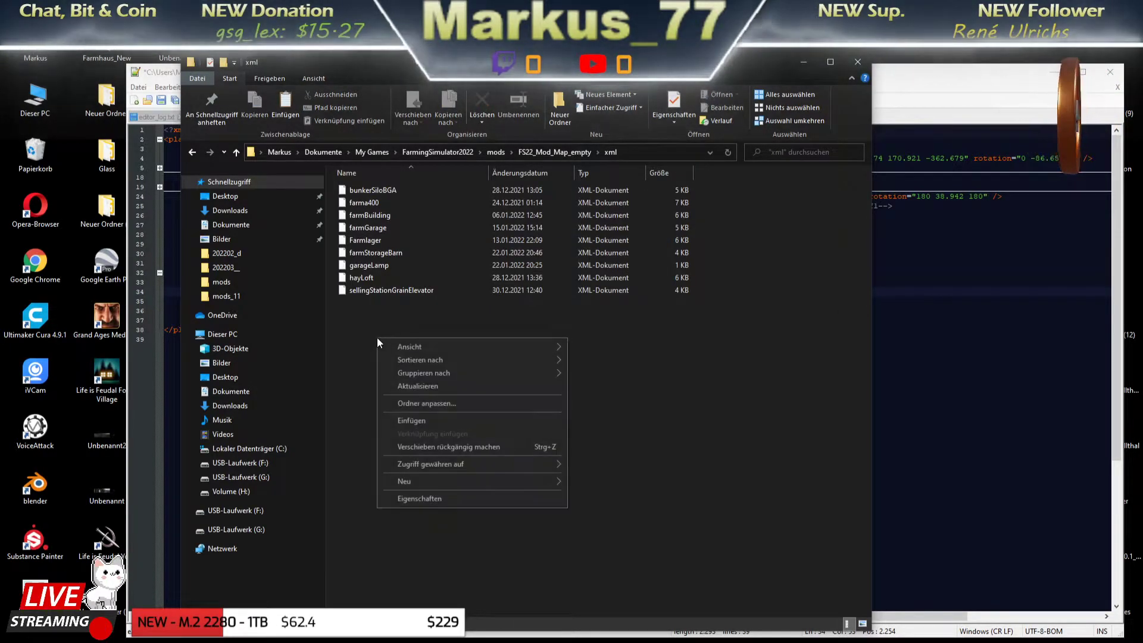
pyautogui.click(423, 421)
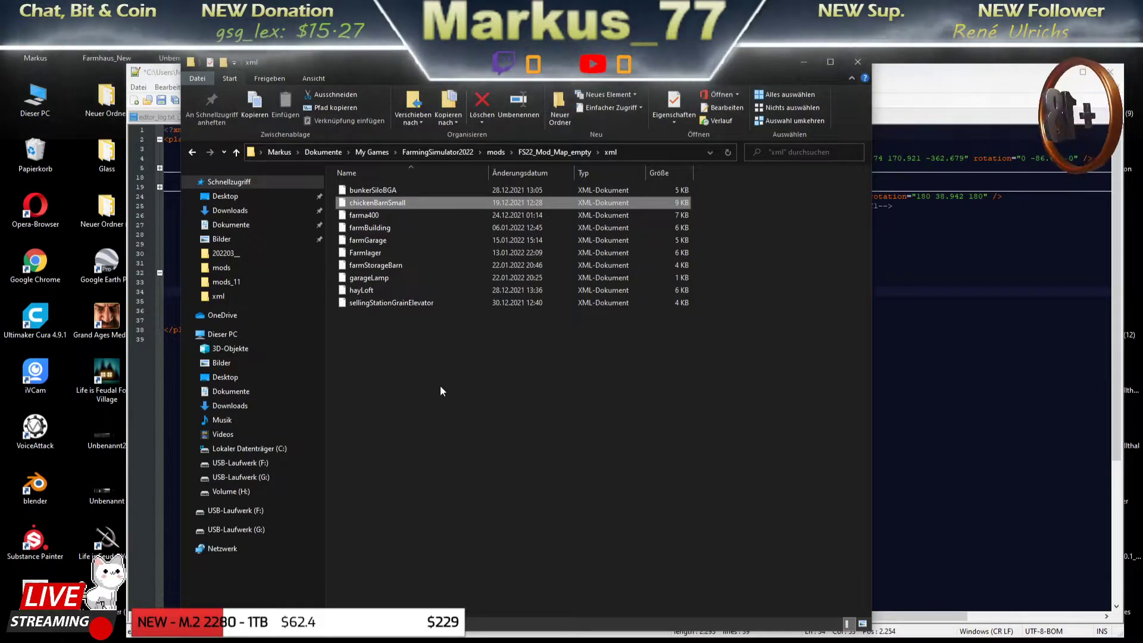
# Rename the pasted file to chickenBarnSmall_Hof1 and open it in Notepad++.
pyautogui.rightClick(377, 203)
pyautogui.click(440, 478)
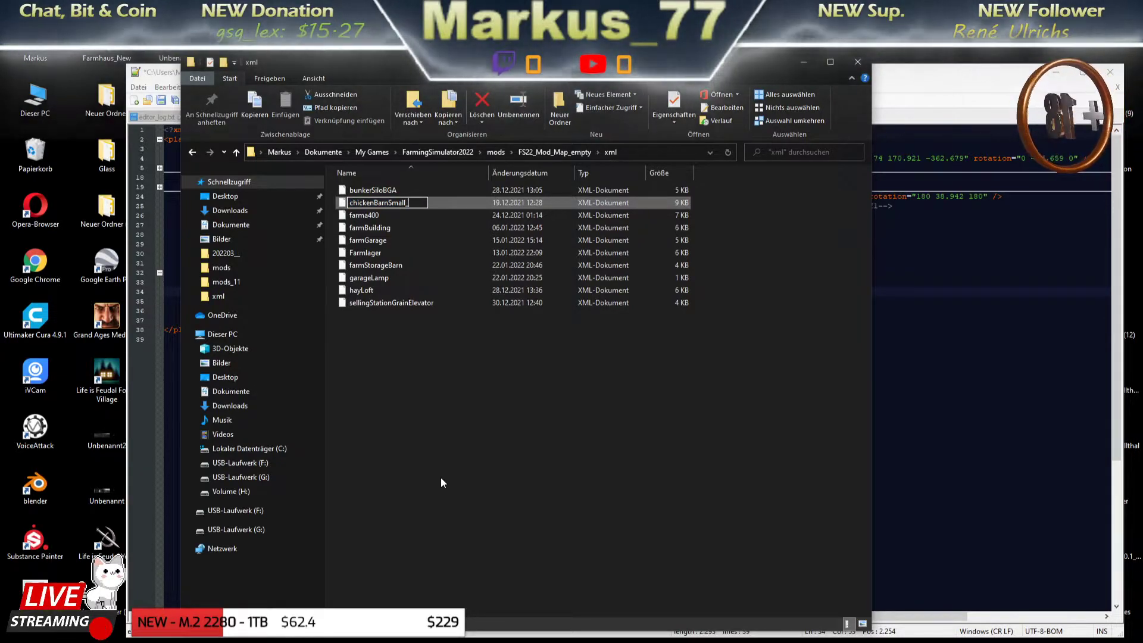
pyautogui.write('_')
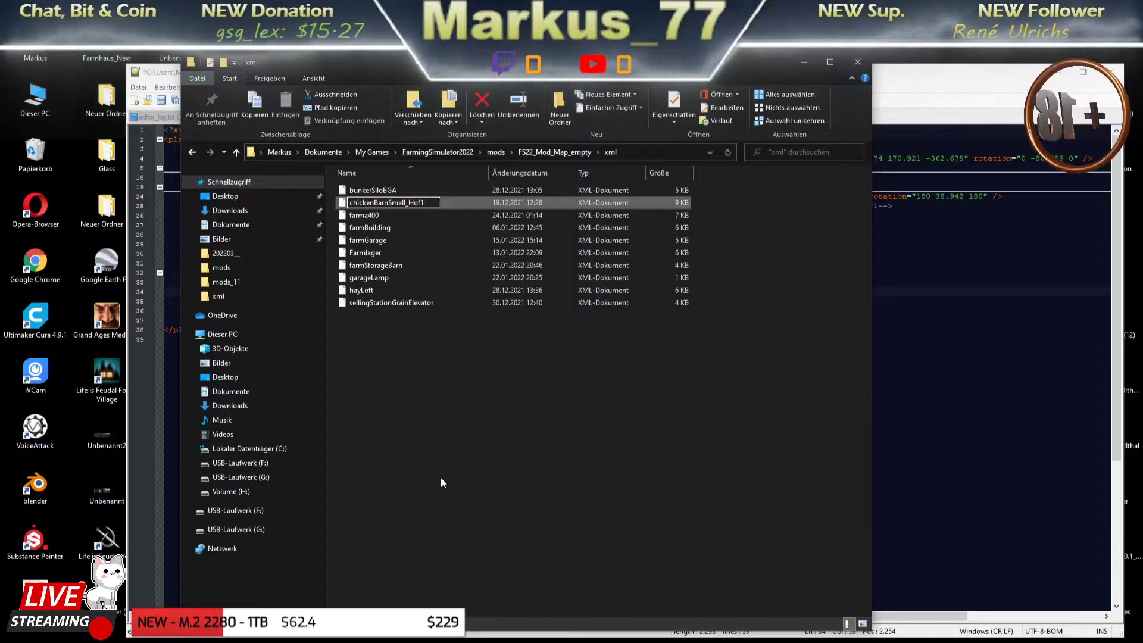
pyautogui.press('Return')
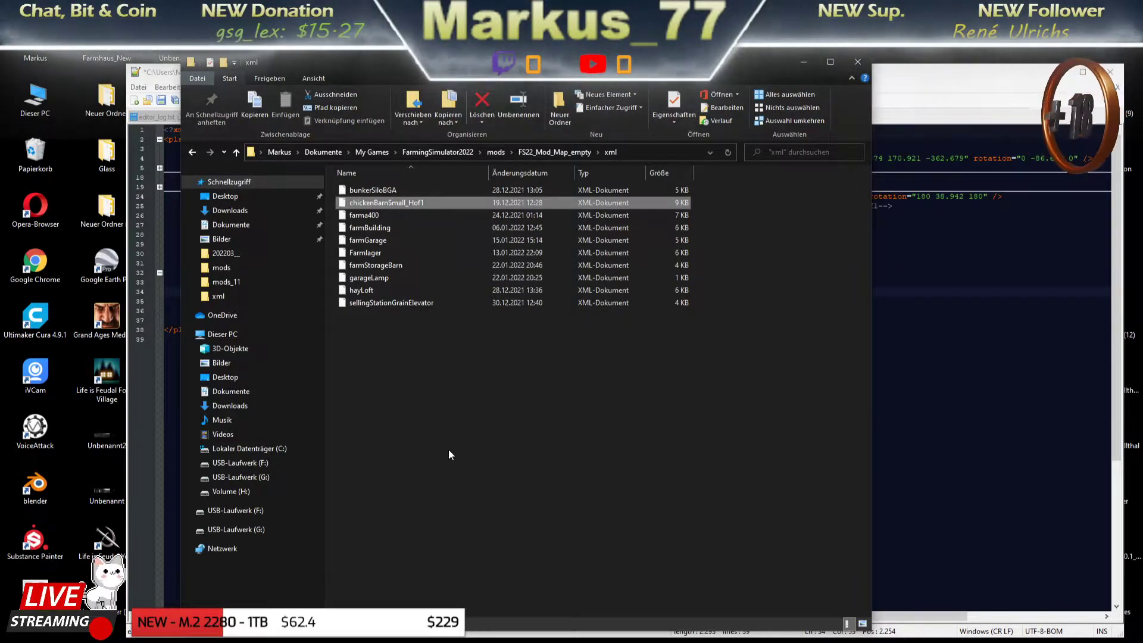
pyautogui.rightClick(401, 202)
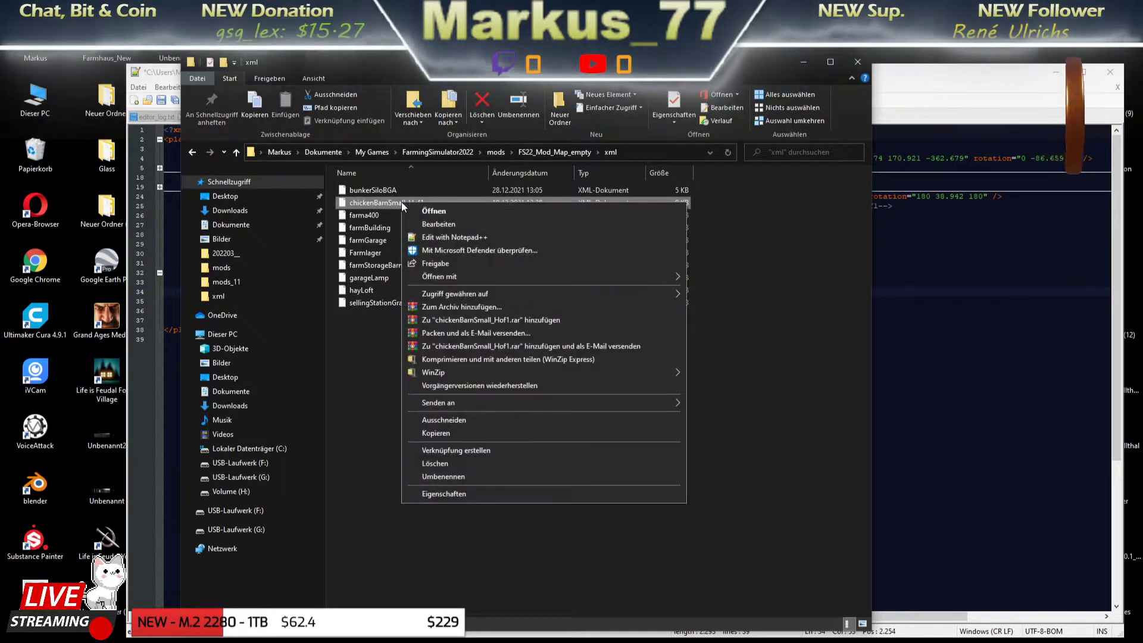
pyautogui.click(475, 237)
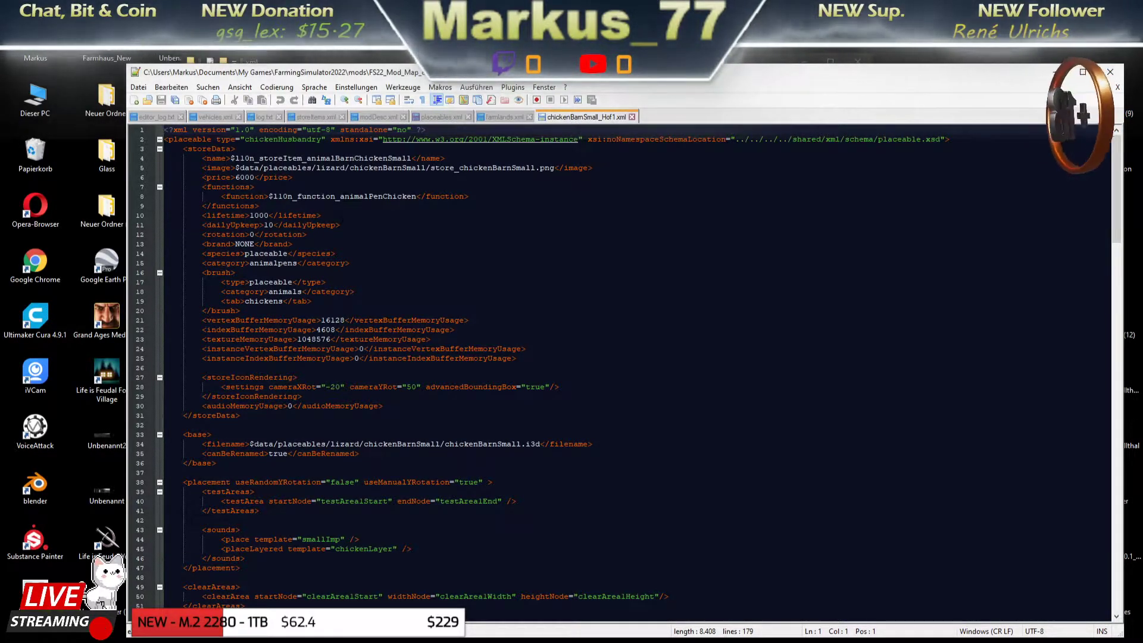
# Review the placeables list in placeables.xml and the store items in modDesc.xml, then return to GIANTS Editor.
pyautogui.click(437, 117)
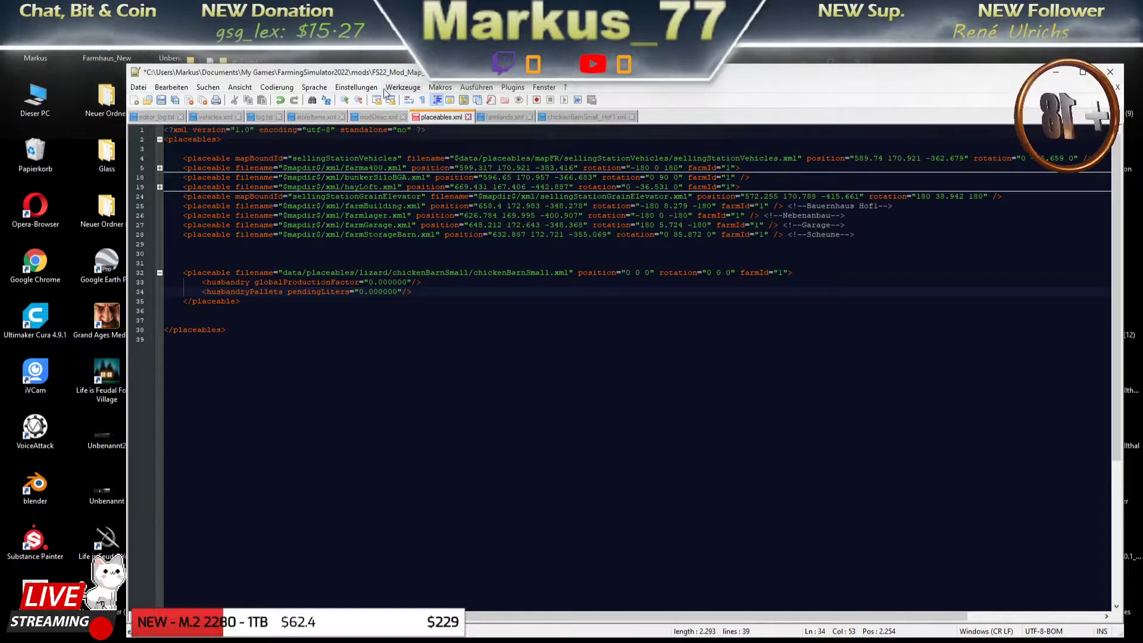
pyautogui.click(372, 116)
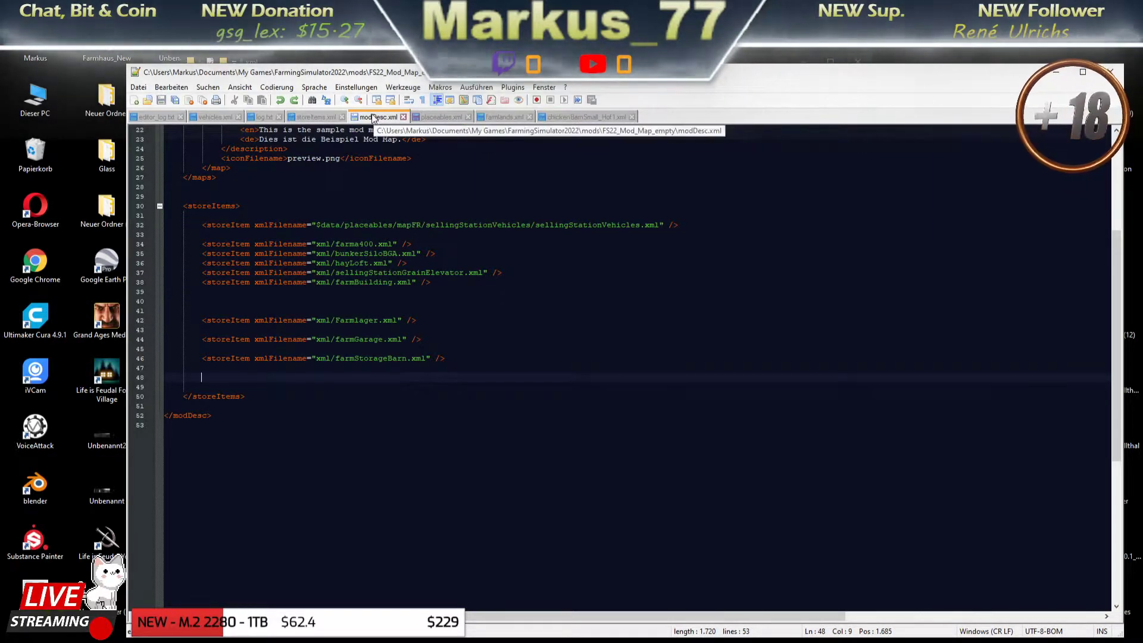
pyautogui.click(1053, 73)
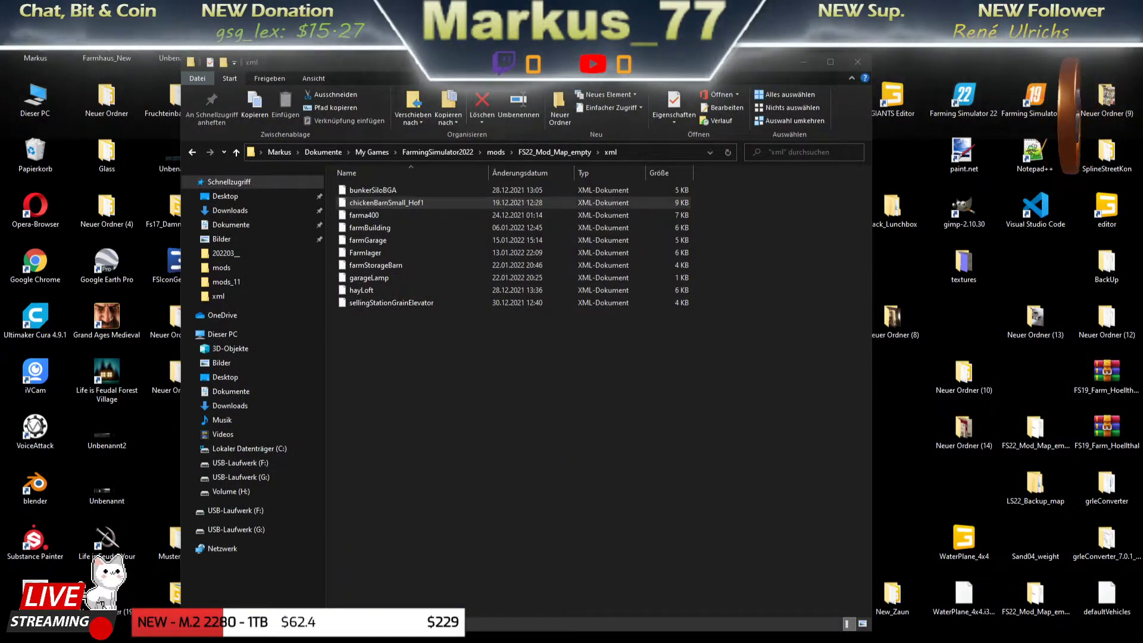
pyautogui.hotkey('alt', 'Tab')
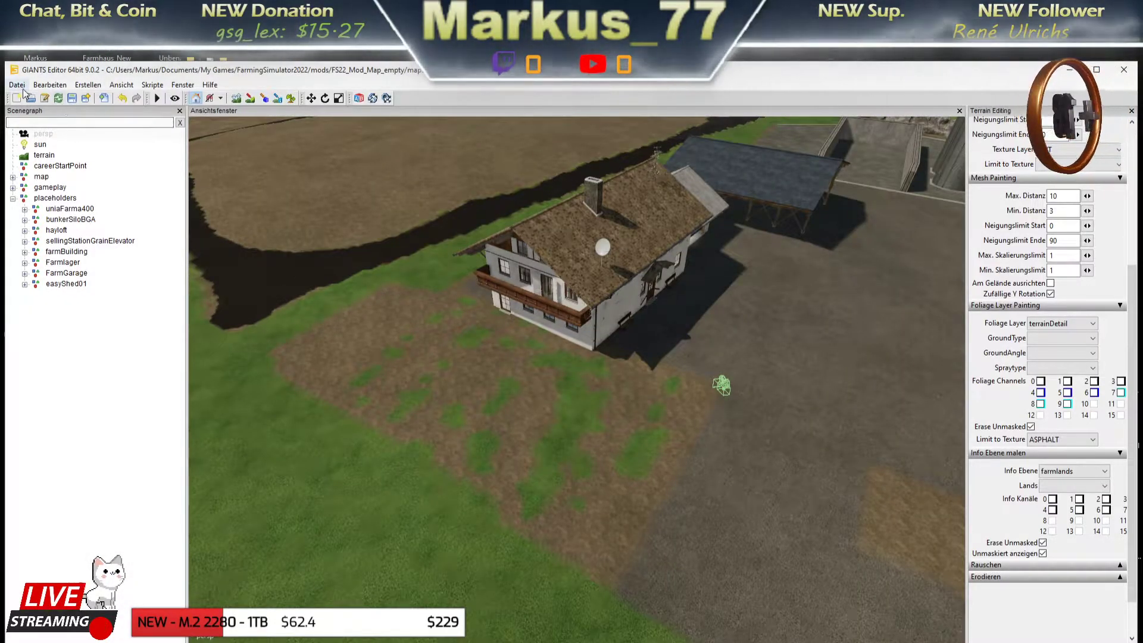
# Import chickenBarnSmall.i3d from placeable/Animal/chickenBarn_Hof1 into the map scene.
pyautogui.click(18, 84)
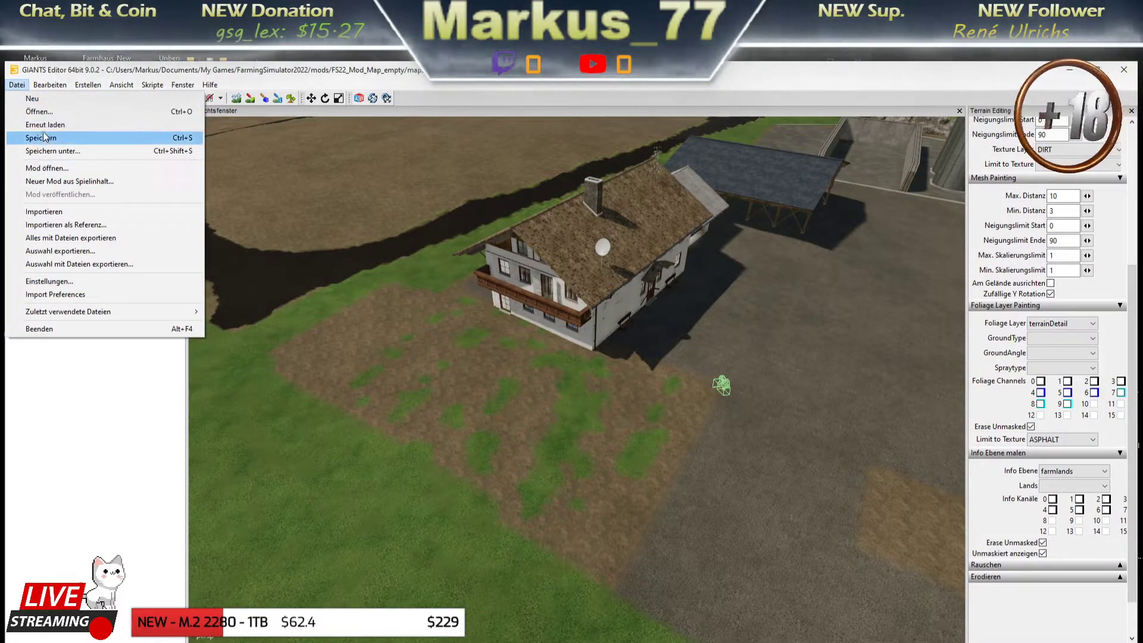
pyautogui.click(44, 211)
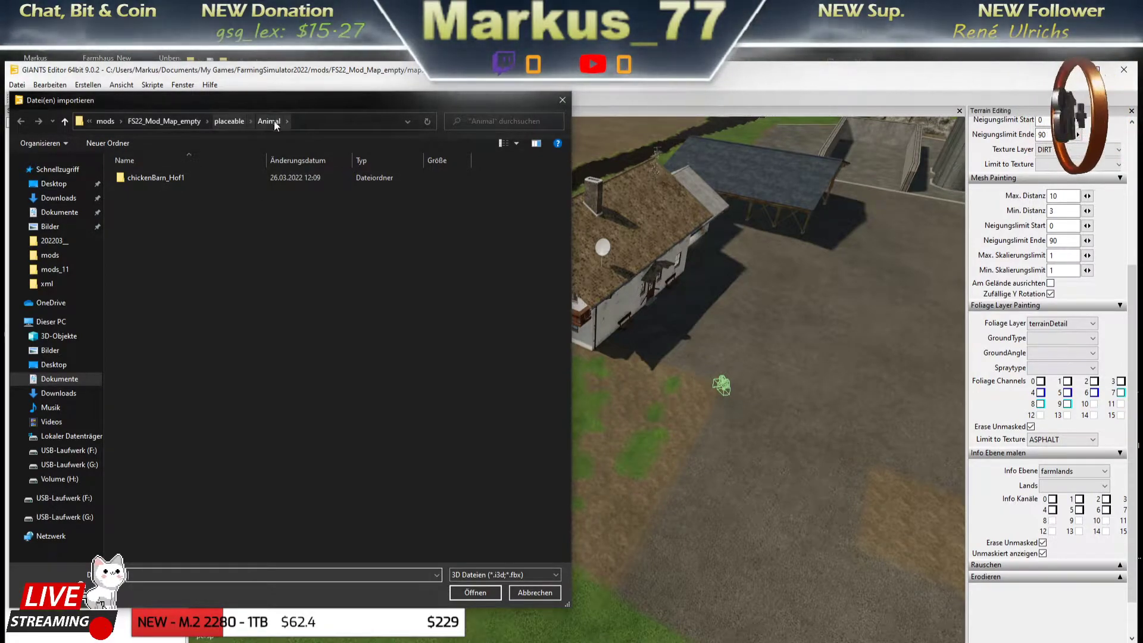
pyautogui.doubleClick(141, 176)
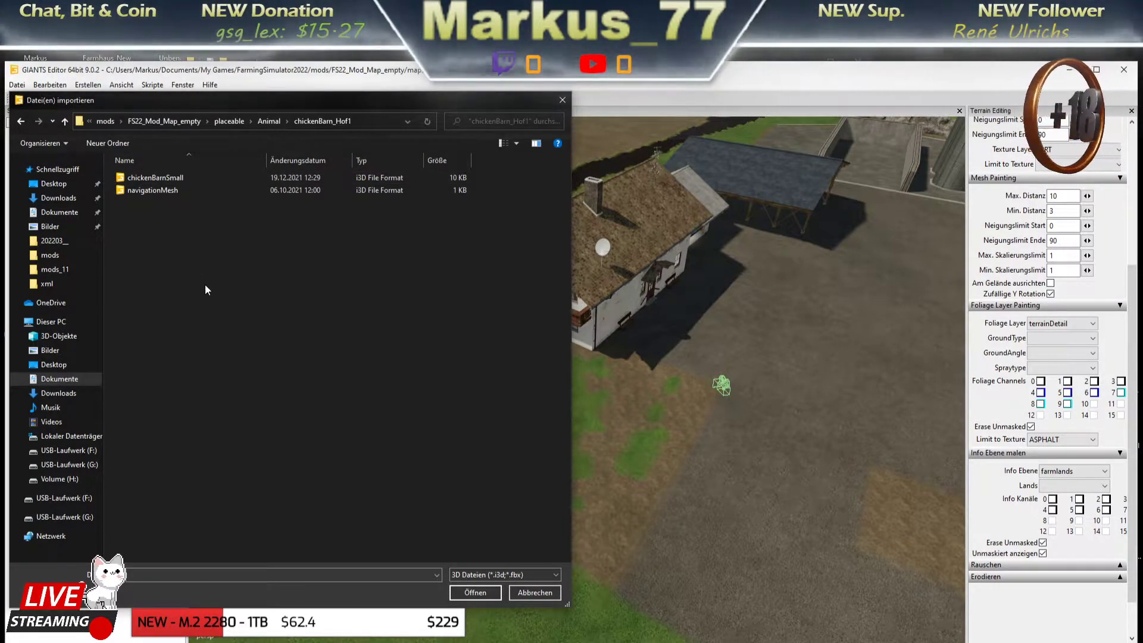
pyautogui.click(155, 177)
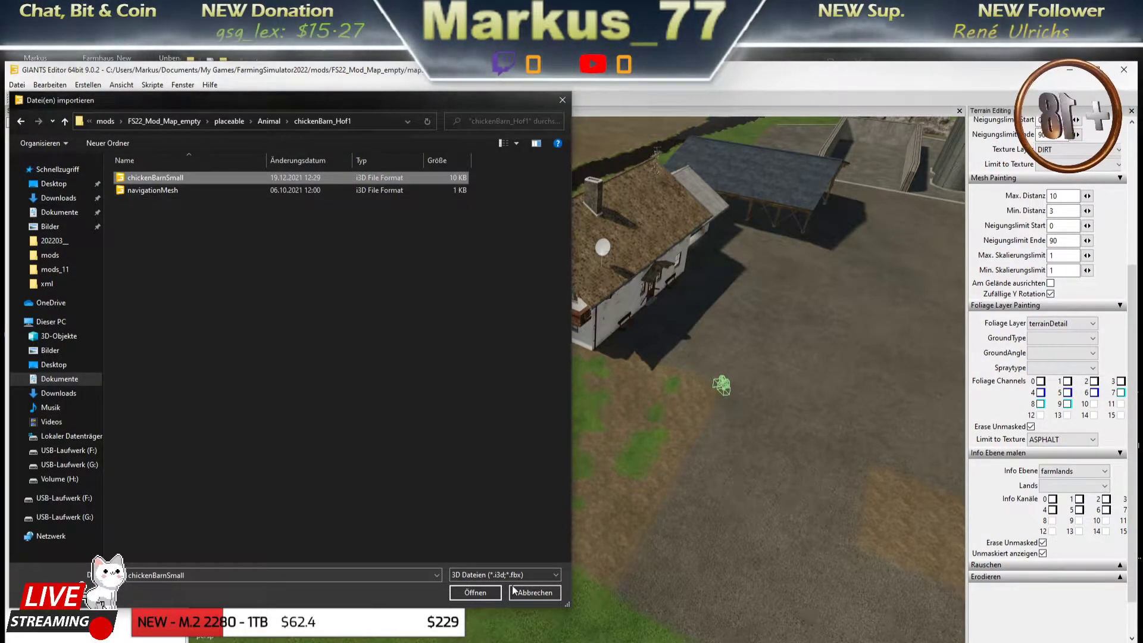
pyautogui.click(475, 591)
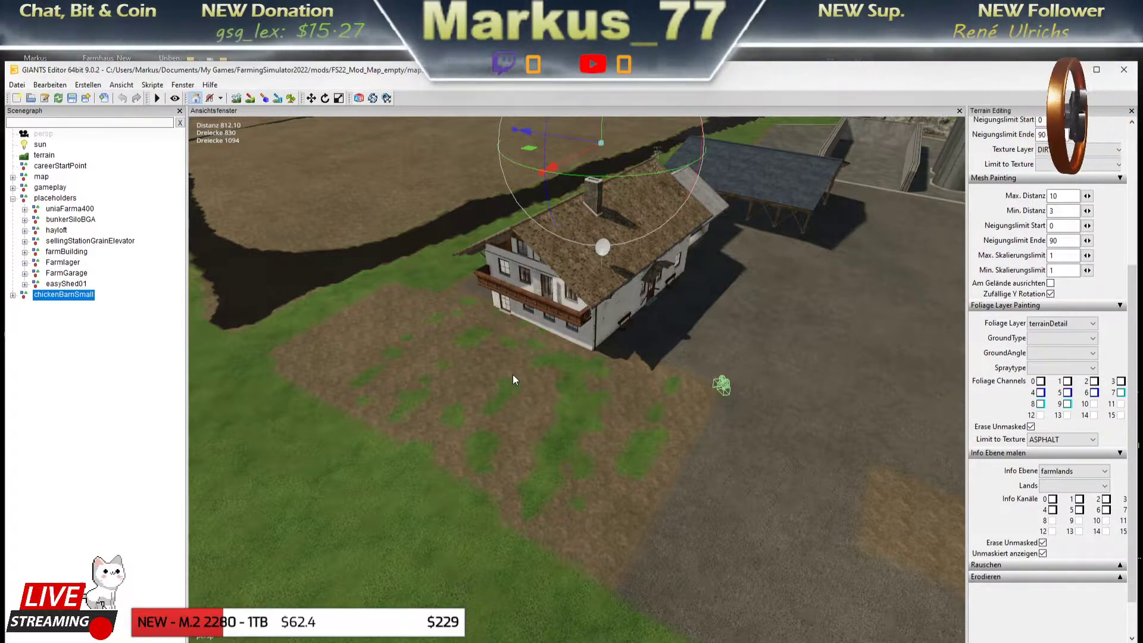
# Place the chicken barn on the dirt yard beside the farmhouse, adjusting height and rotation, and close Terrain Editing.
pyautogui.click(514, 395)
pyautogui.click(503, 405)
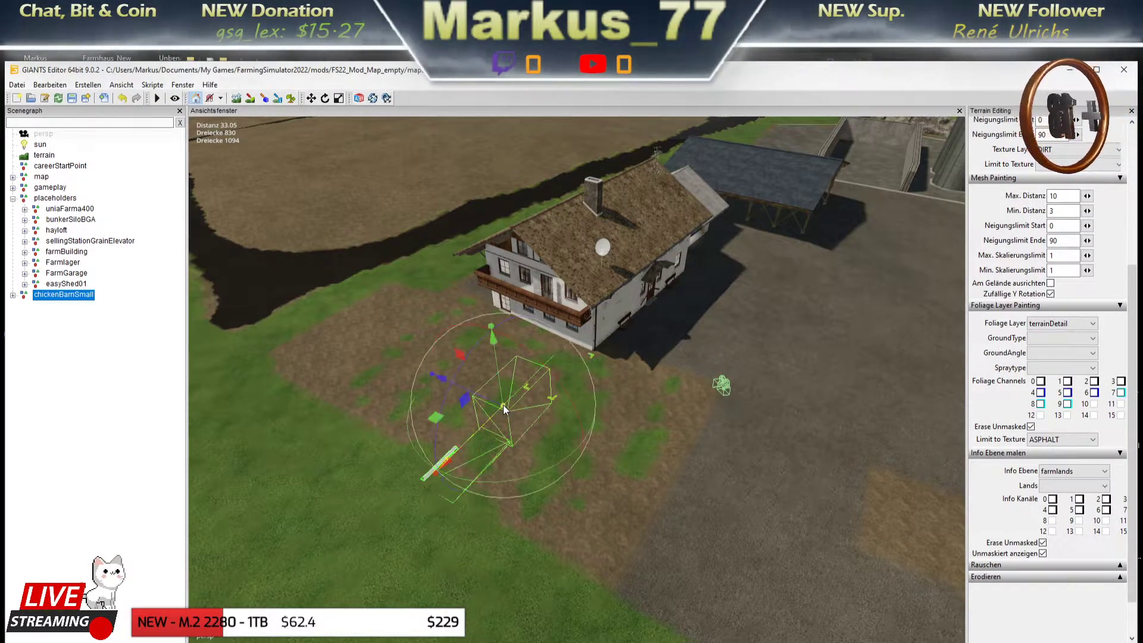
pyautogui.moveTo(503, 450)
pyautogui.mouseDown(button='middle')
pyautogui.moveTo(667, 373)
pyautogui.moveTo(591, 417)
pyautogui.mouseUp(button='middle')
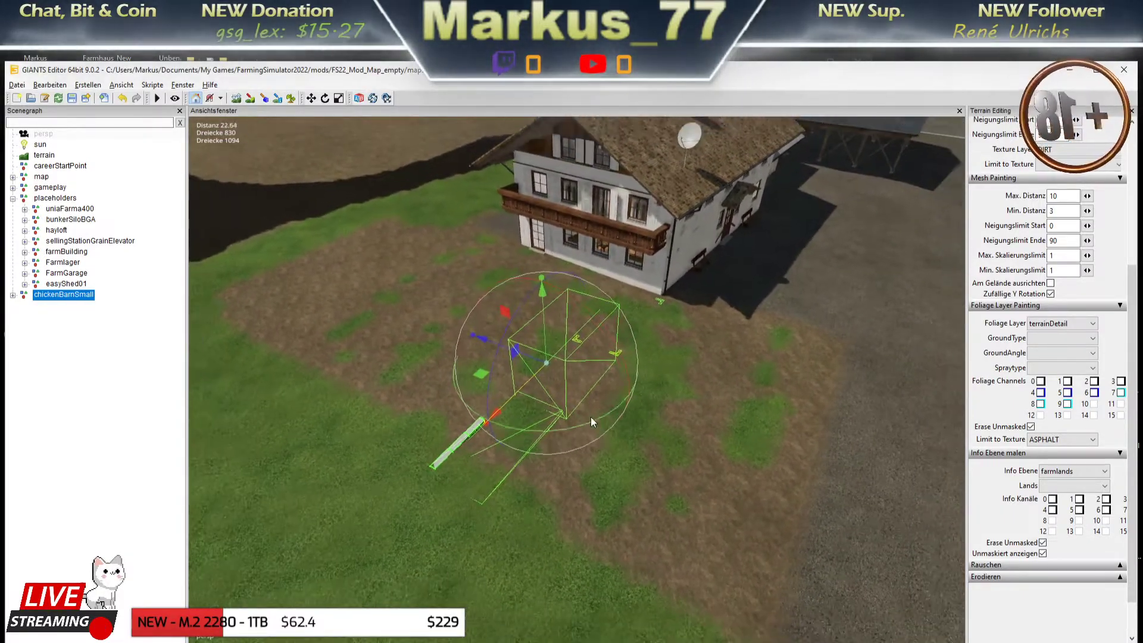
pyautogui.moveTo(552, 347); pyautogui.dragTo(549, 353)
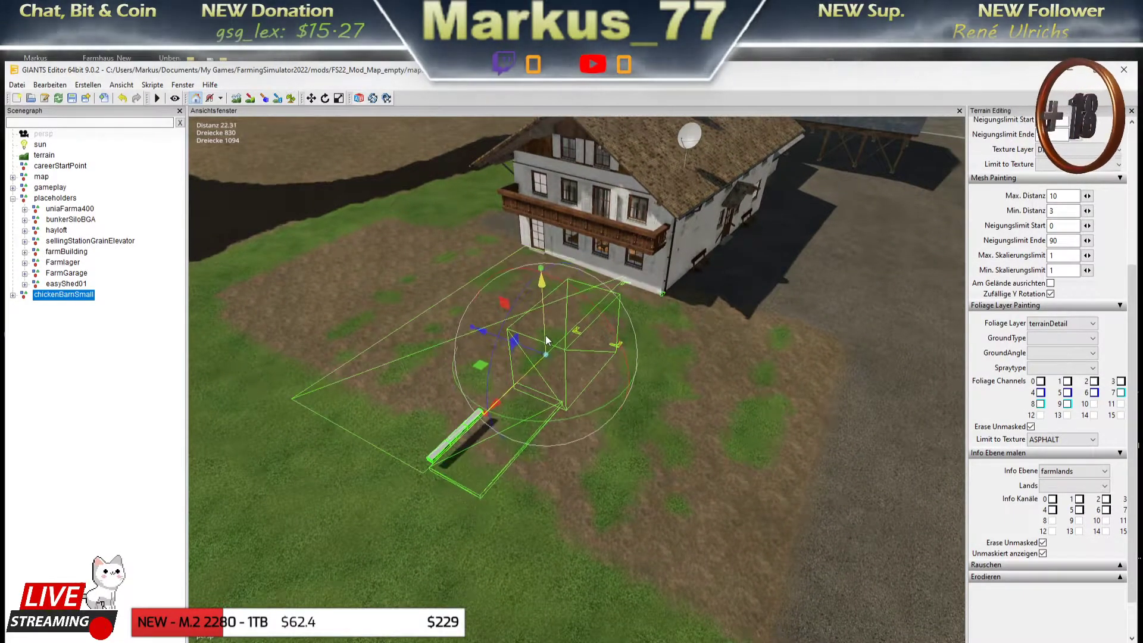
pyautogui.moveTo(583, 415)
pyautogui.mouseDown()
pyautogui.moveTo(441, 421)
pyautogui.moveTo(349, 396)
pyautogui.mouseUp()
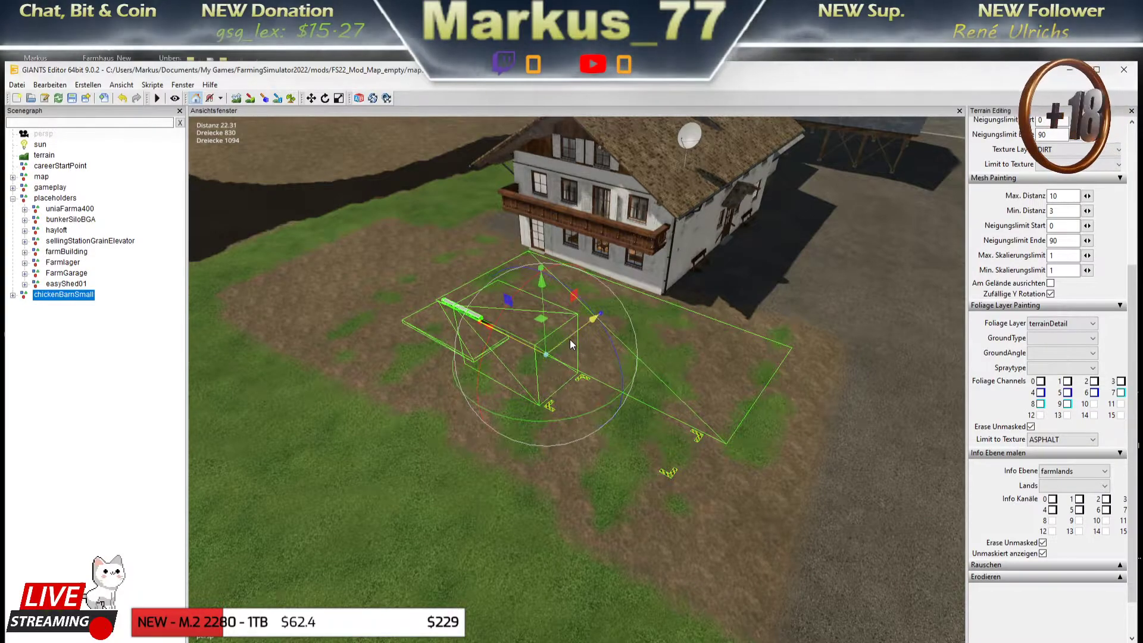
pyautogui.moveTo(571, 345)
pyautogui.mouseDown()
pyautogui.moveTo(493, 377)
pyautogui.moveTo(393, 347)
pyautogui.mouseUp()
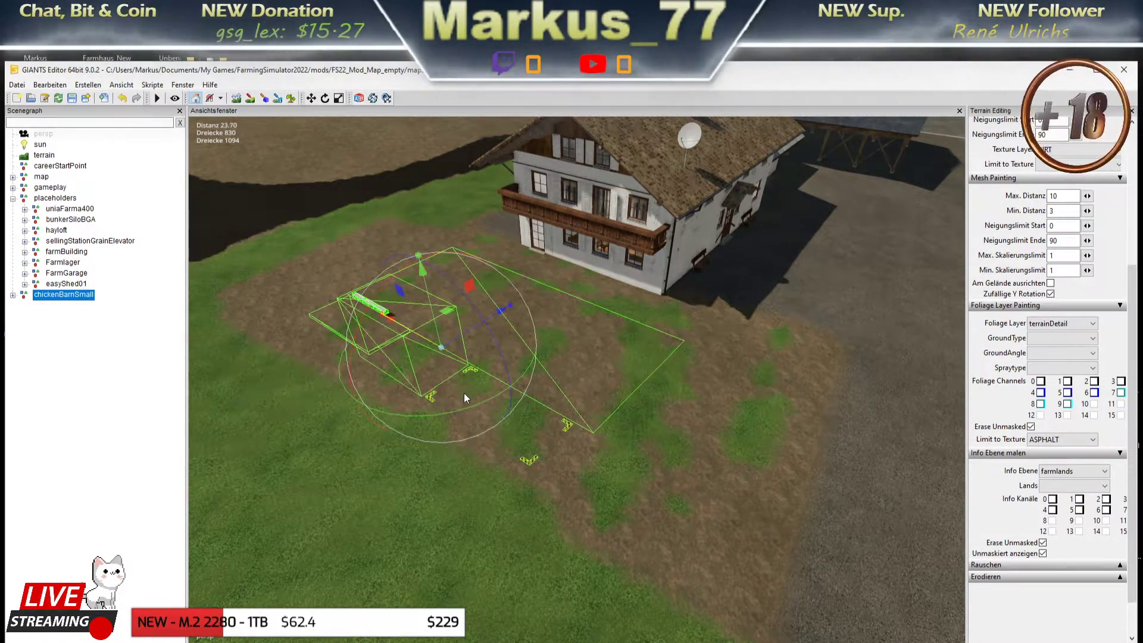
pyautogui.moveTo(468, 408); pyautogui.dragTo(474, 406)
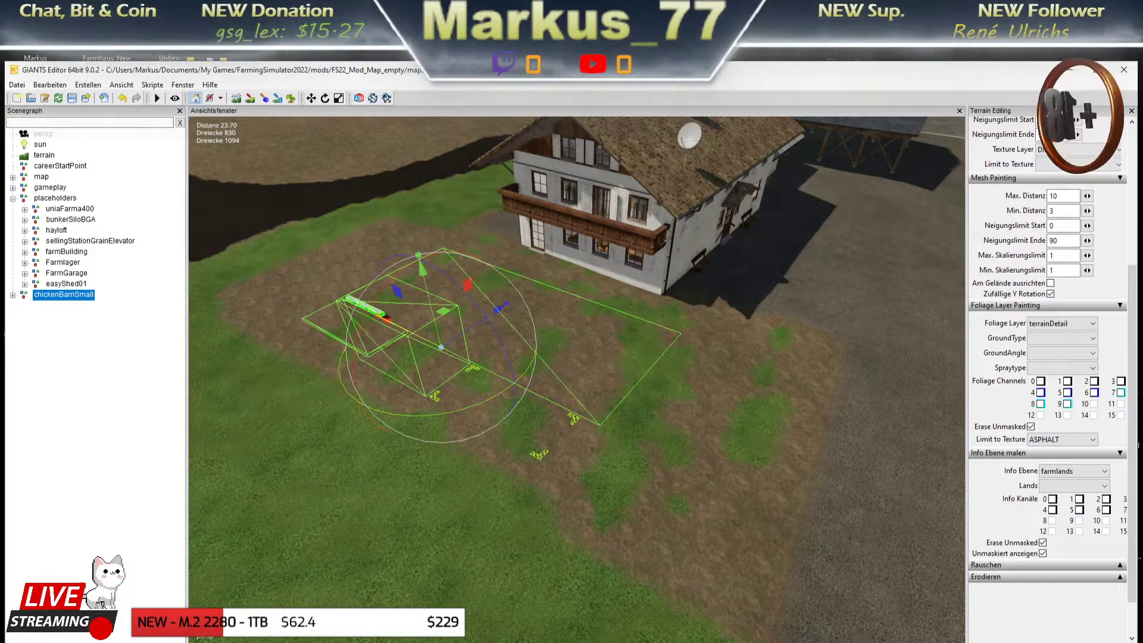
pyautogui.click(1132, 112)
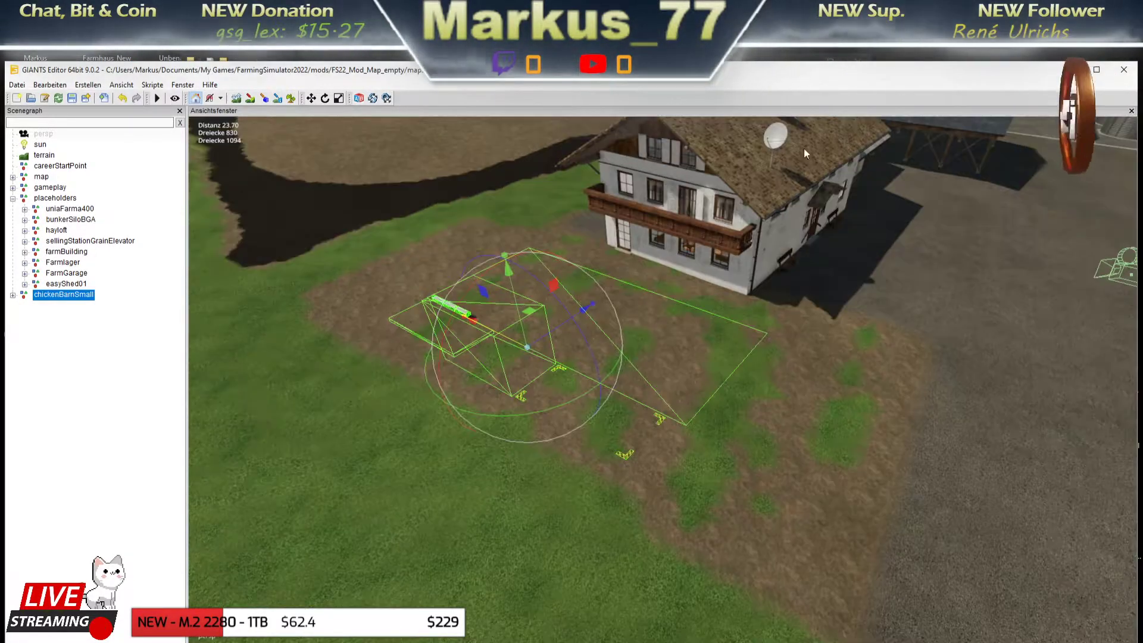
pyautogui.click(183, 86)
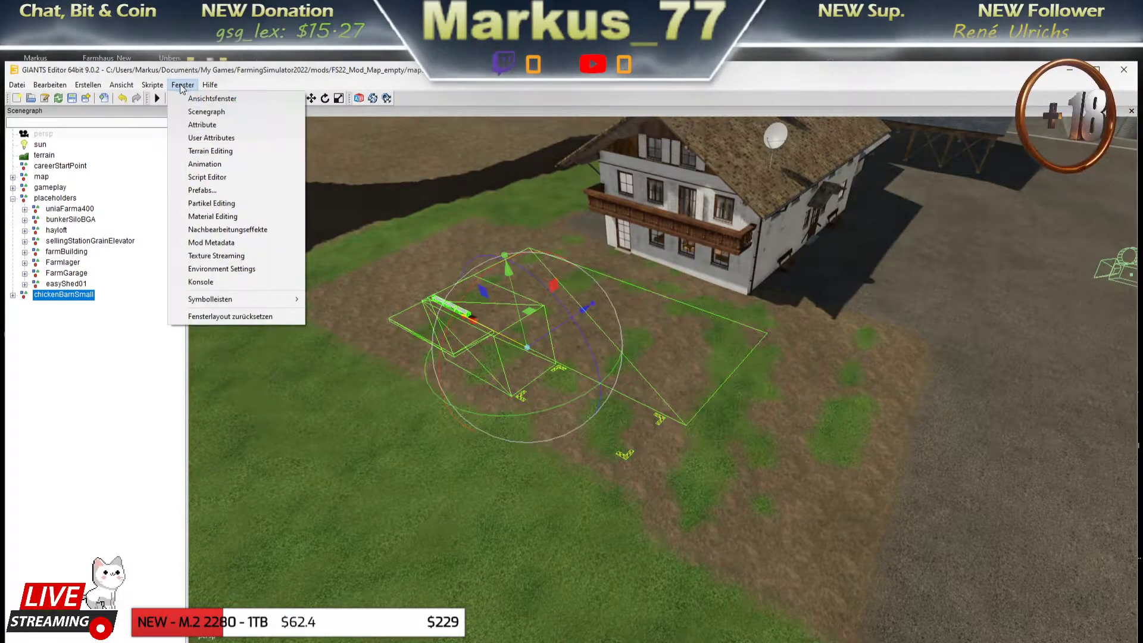
# Set the barn's Y rotation to -90 in the Attributes panel.
pyautogui.click(207, 126)
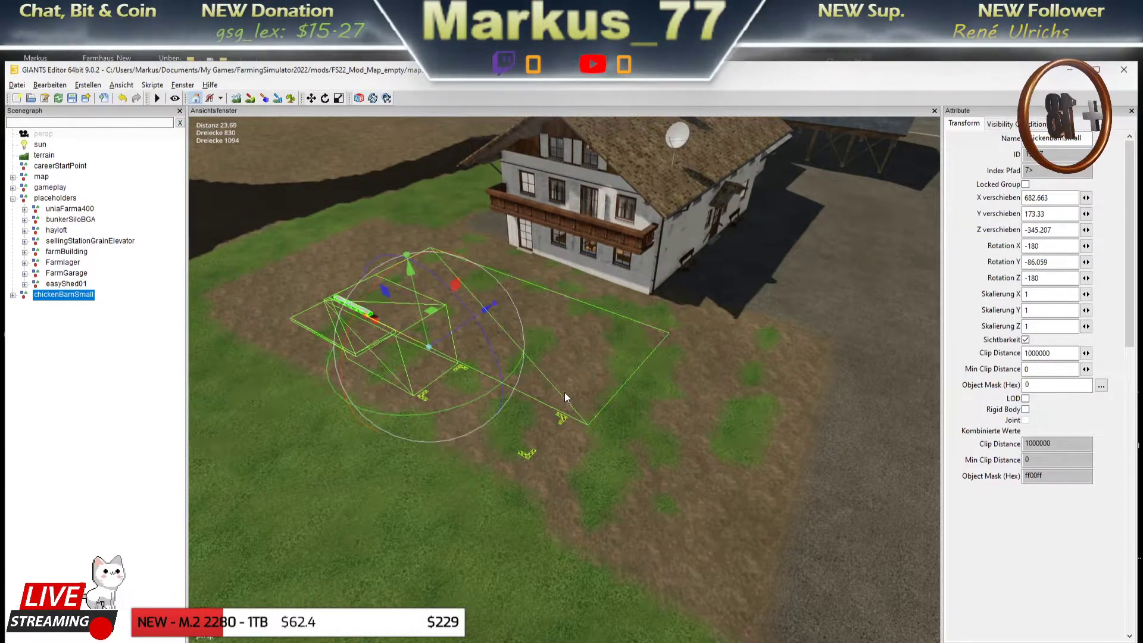
pyautogui.scroll(2, 616, 394)
pyautogui.scroll(2, 627, 394)
pyautogui.scroll(-1, 643, 396)
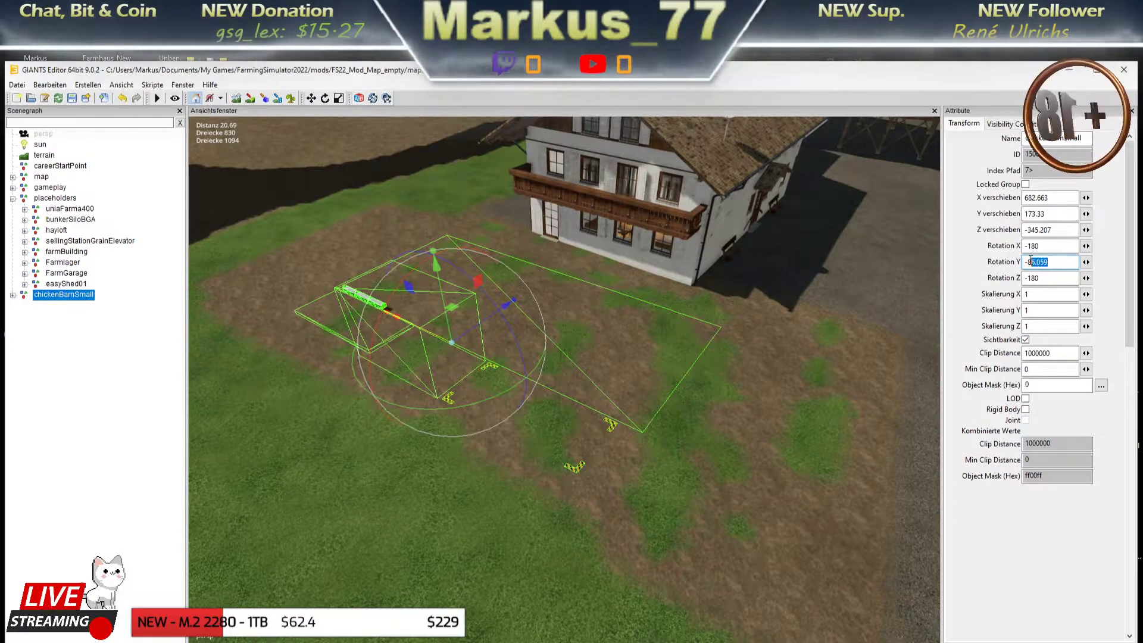
pyautogui.write('90')
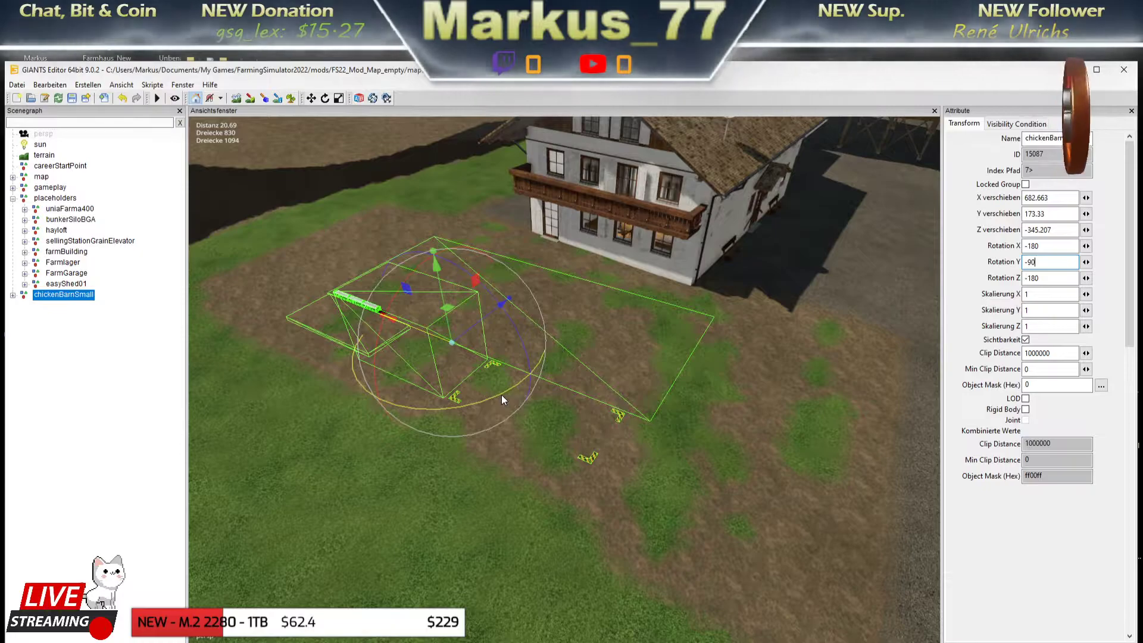
pyautogui.scroll(-5, 566, 376)
pyautogui.moveTo(540, 380)
pyautogui.mouseDown(button='middle')
pyautogui.moveTo(678, 390)
pyautogui.moveTo(183, 410)
pyautogui.mouseUp(button='middle')
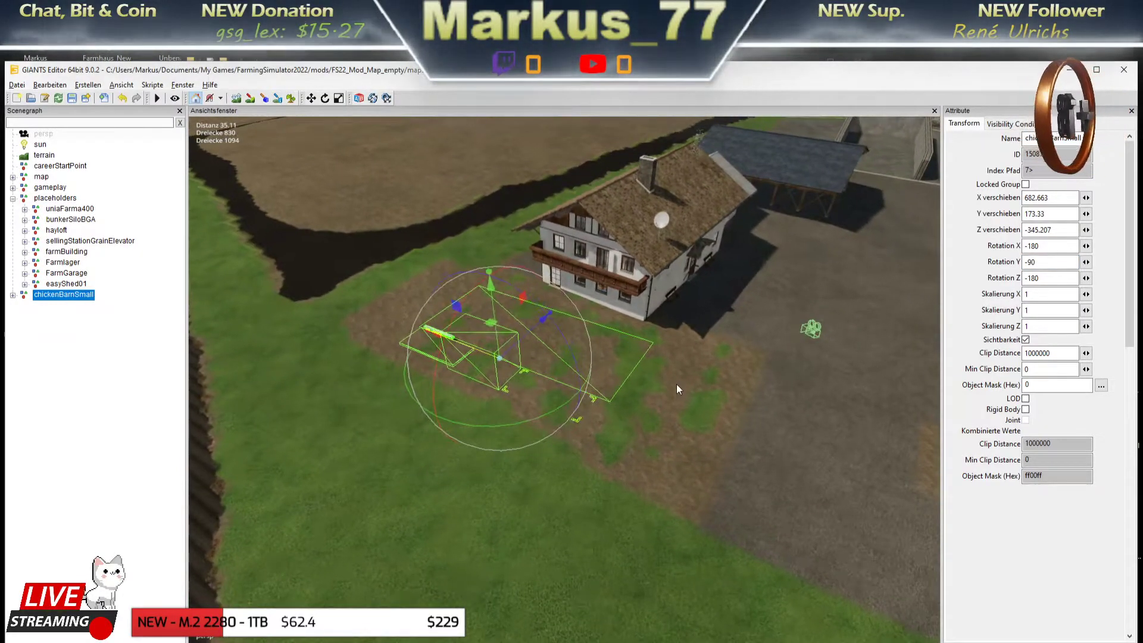
pyautogui.scroll(3, 491, 419)
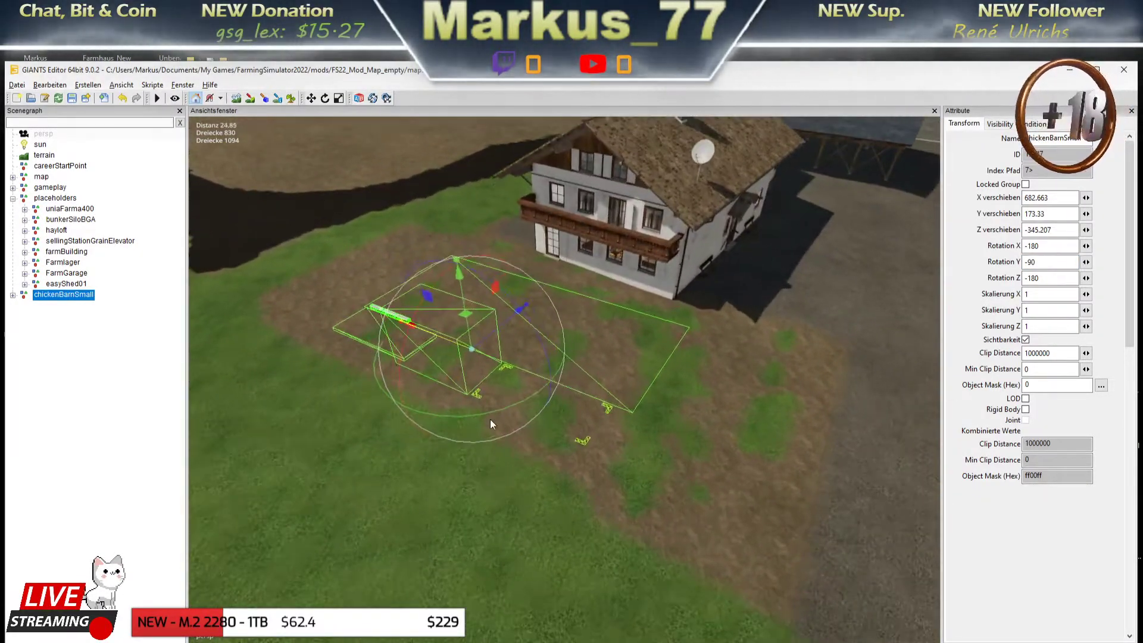
pyautogui.moveTo(491, 419)
pyautogui.mouseDown(button='middle')
pyautogui.moveTo(591, 355)
pyautogui.moveTo(898, 379)
pyautogui.moveTo(667, 375)
pyautogui.mouseUp(button='middle')
pyautogui.scroll(2, 898, 379)
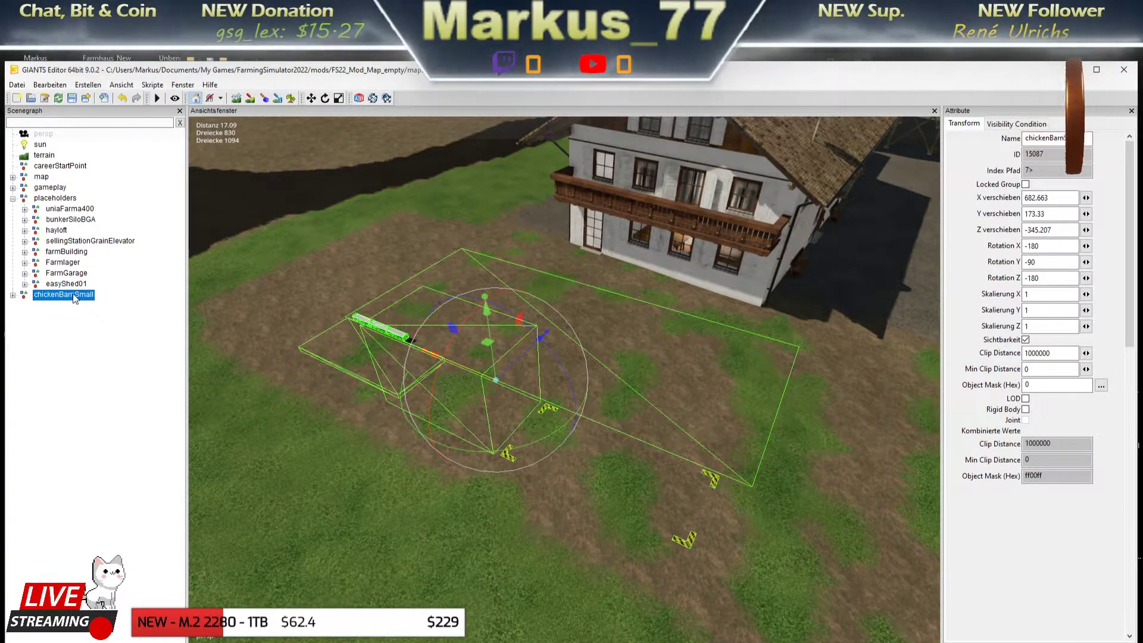
# Nest chickenBarnSmall under the placeholders group and minimize the editor.
pyautogui.moveTo(73, 295); pyautogui.dragTo(50, 201)
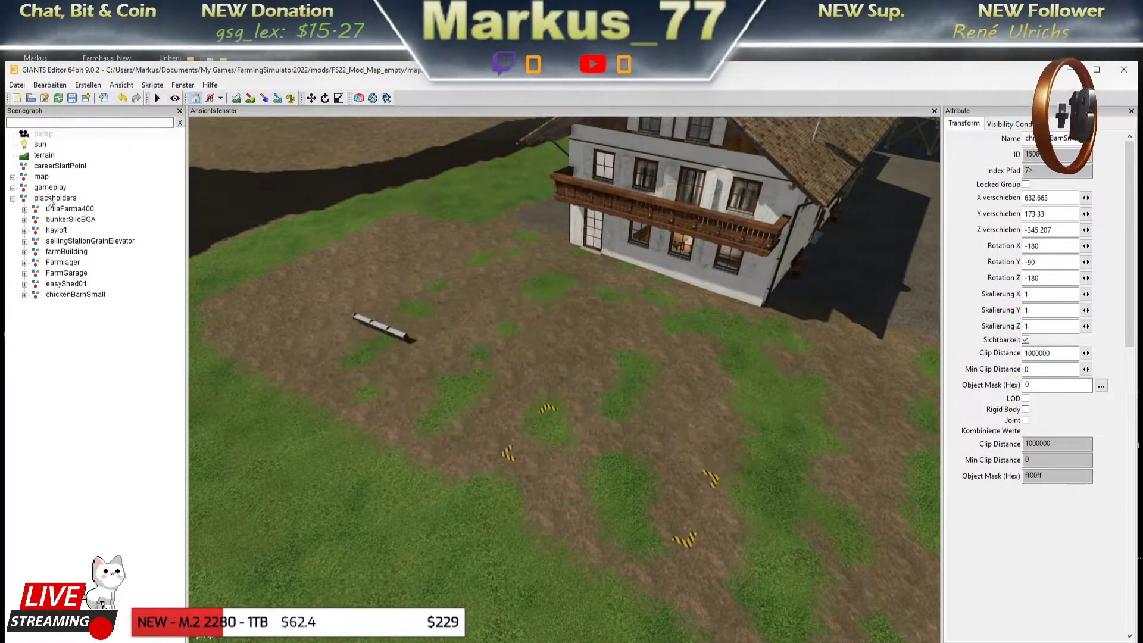
pyautogui.click(68, 296)
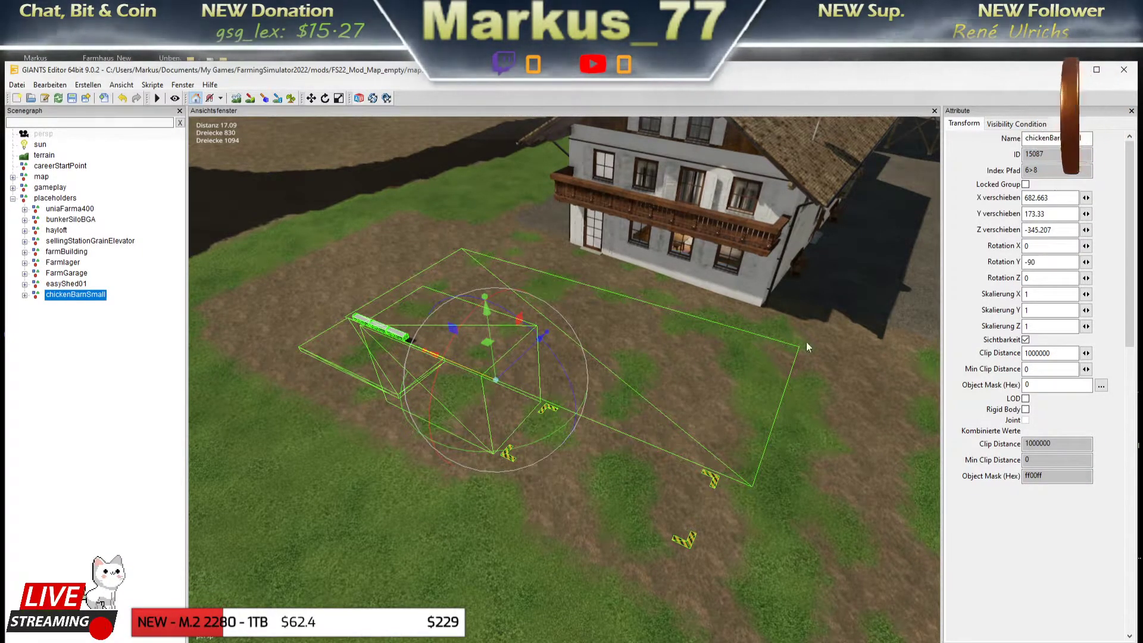
pyautogui.click(1071, 68)
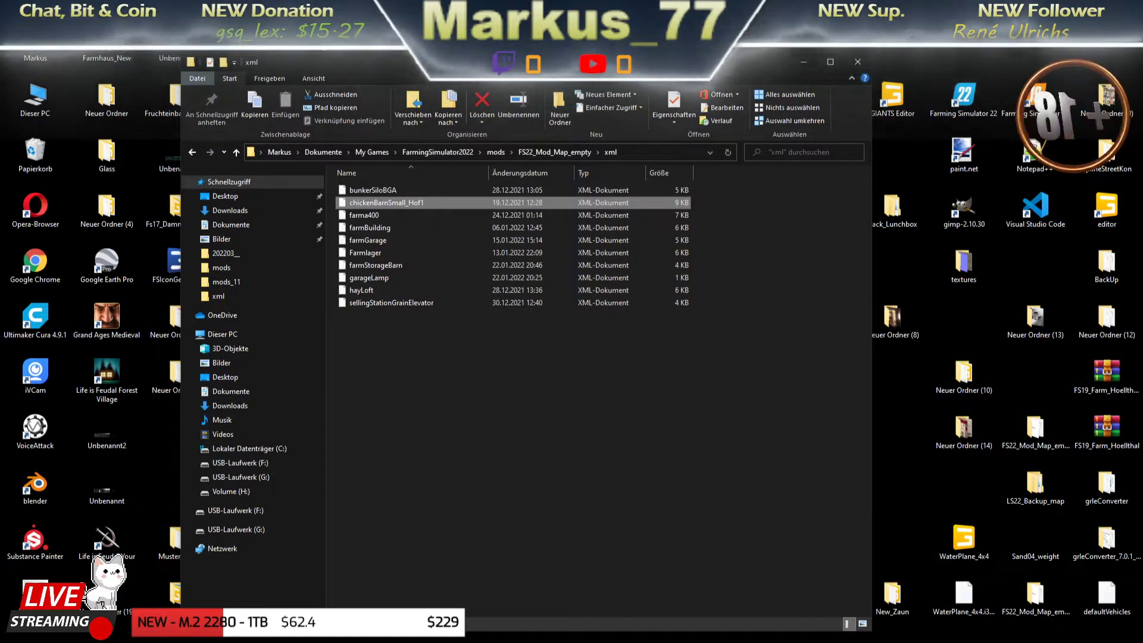
# Review chickenBarnSmall_Hof1.xml in Notepad++ and select the ../.. part of line 2's schema path.
pyautogui.hotkey('alt', 'Tab')
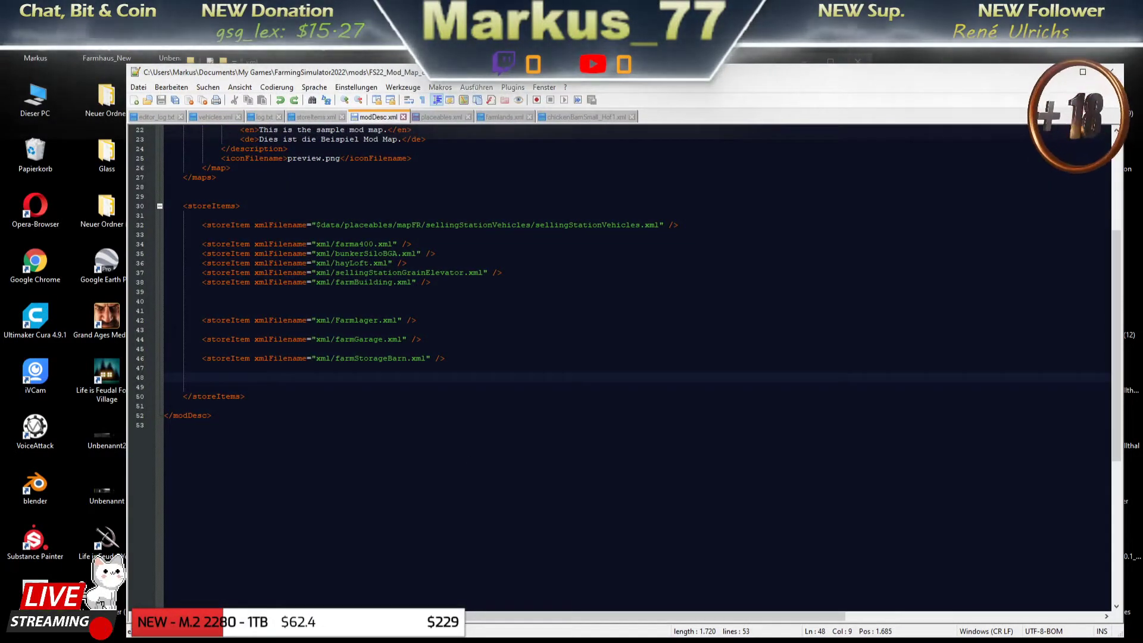
pyautogui.click(562, 117)
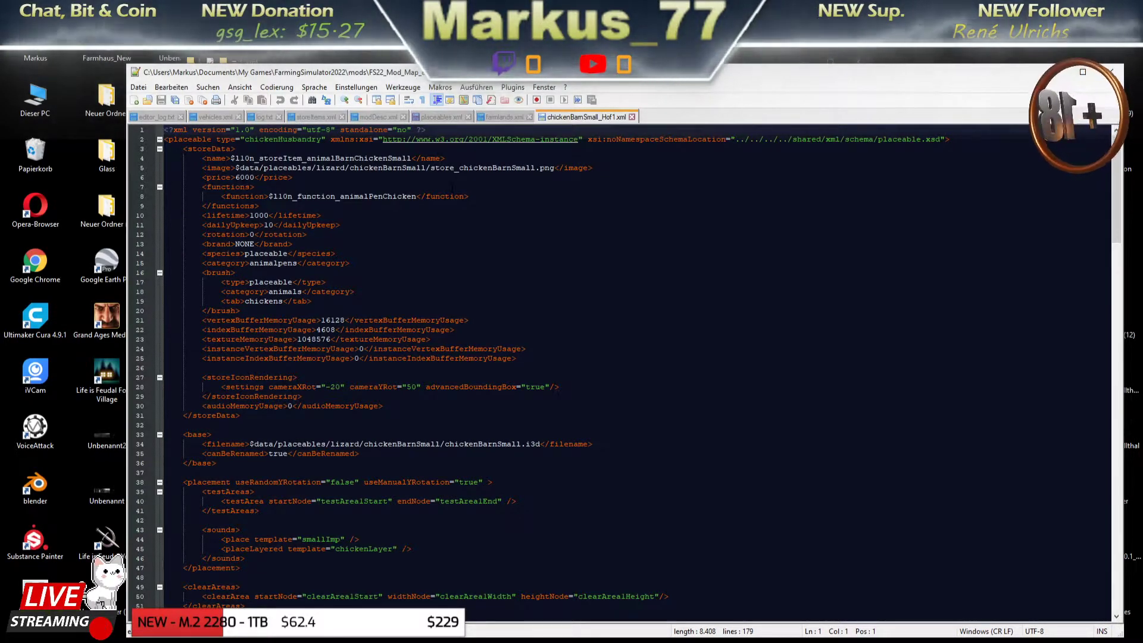
pyautogui.scroll(-2, 626, 369)
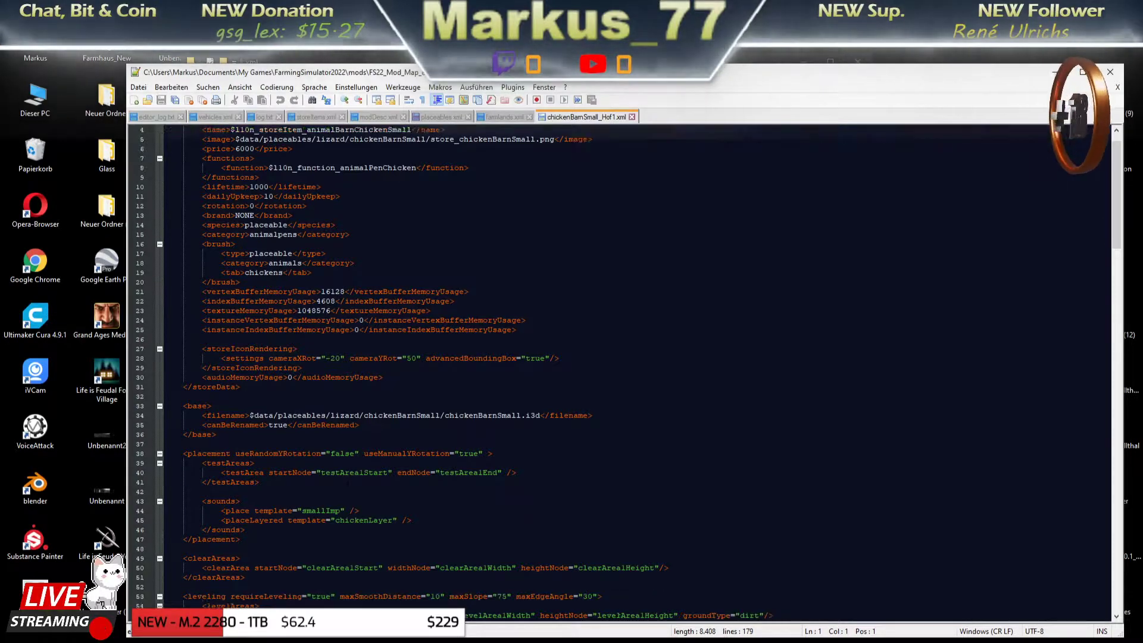
pyautogui.scroll(-5, 626, 369)
pyautogui.scroll(-3, 625, 369)
pyautogui.scroll(5, 626, 369)
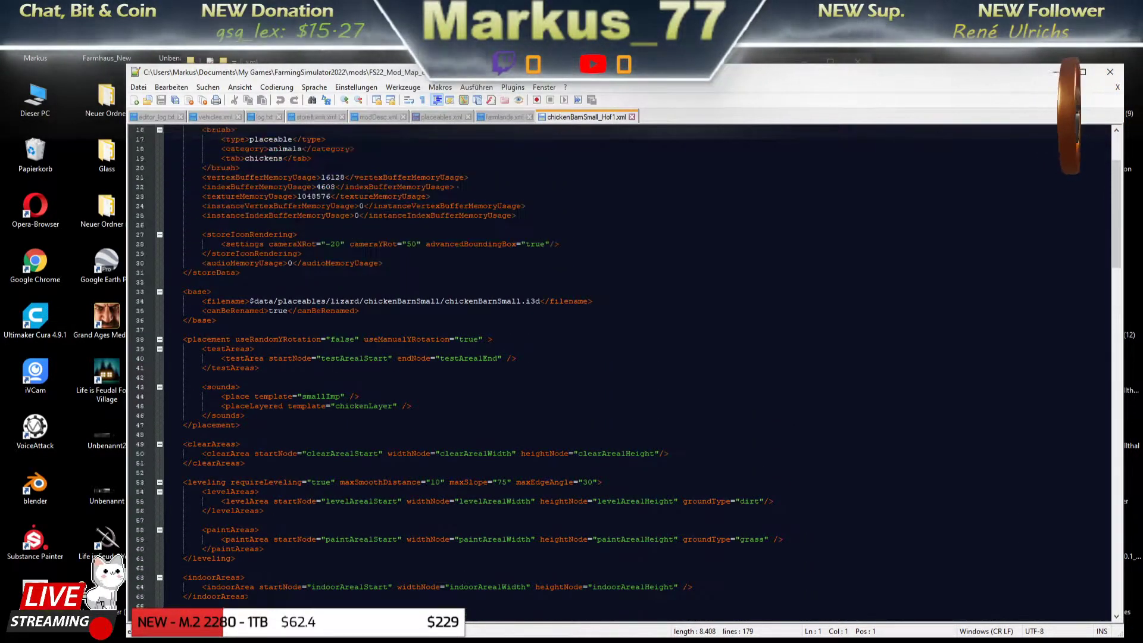
pyautogui.scroll(5, 625, 369)
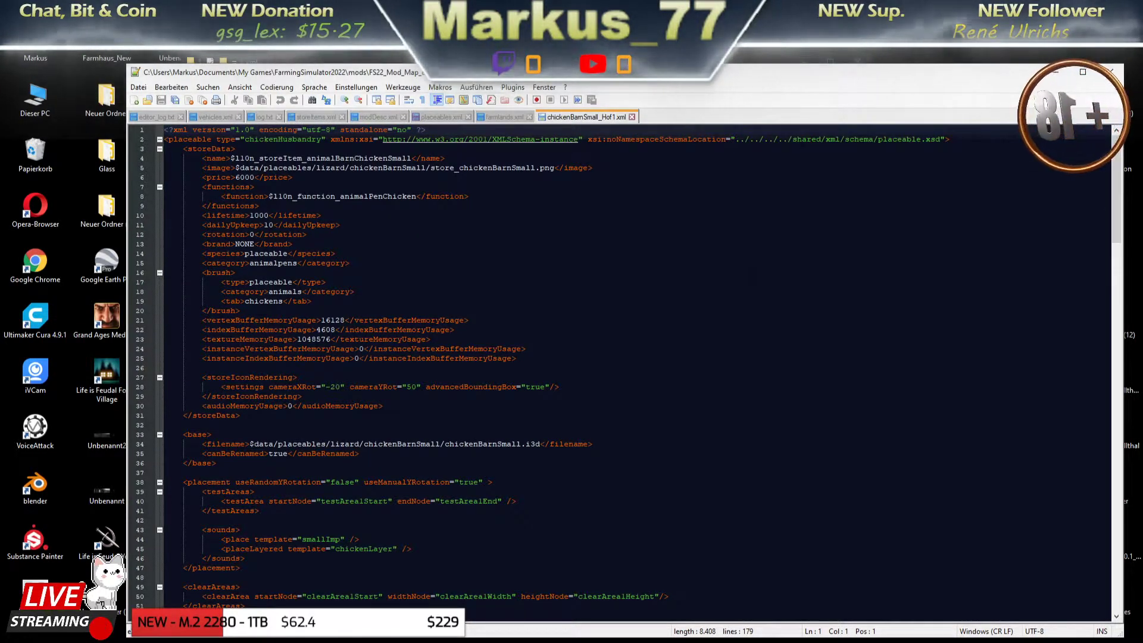
pyautogui.moveTo(788, 138); pyautogui.dragTo(764, 139)
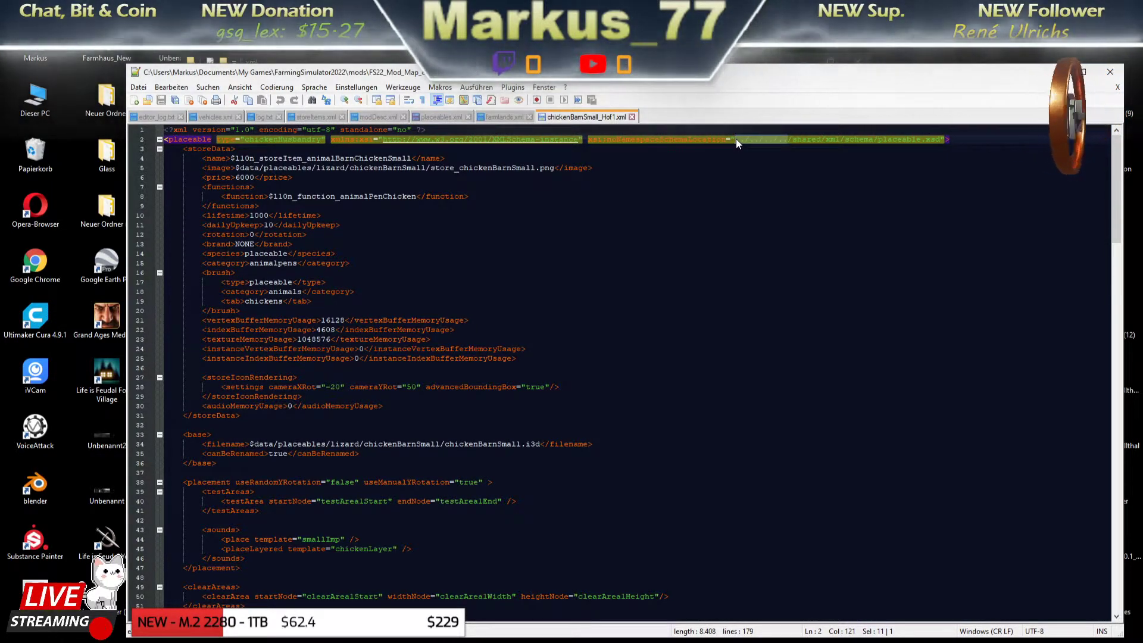
# Change line 2's schema location to $data/shared/xml/schema/placeable.xsd.
pyautogui.write('$Data')
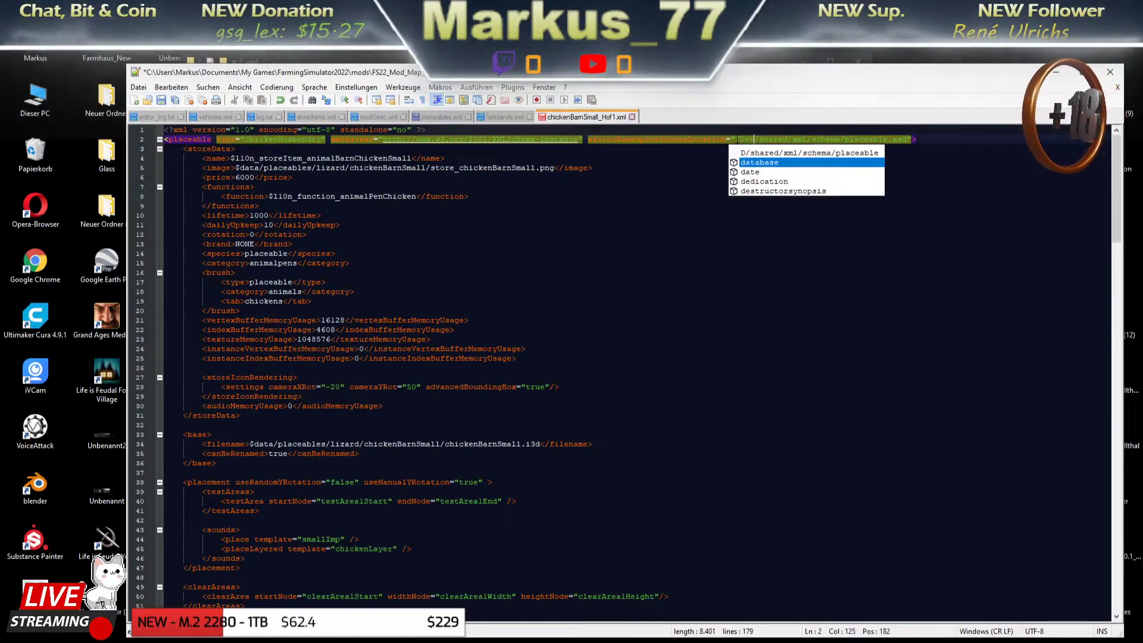
pyautogui.press('BackSpace')
pyautogui.press('BackSpace')
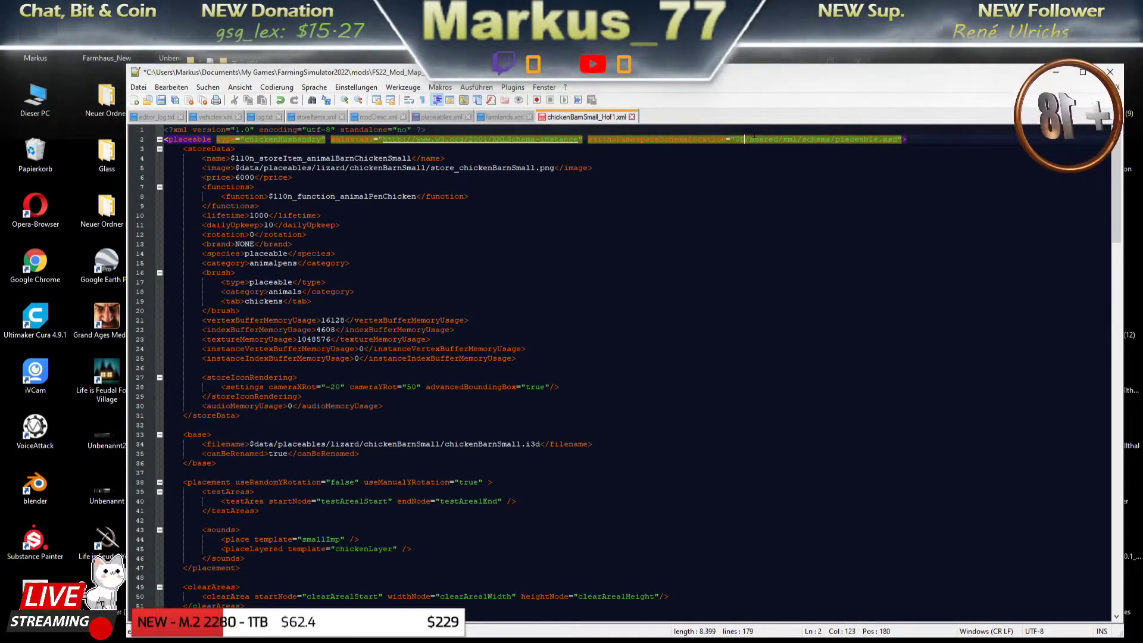
pyautogui.write('data')
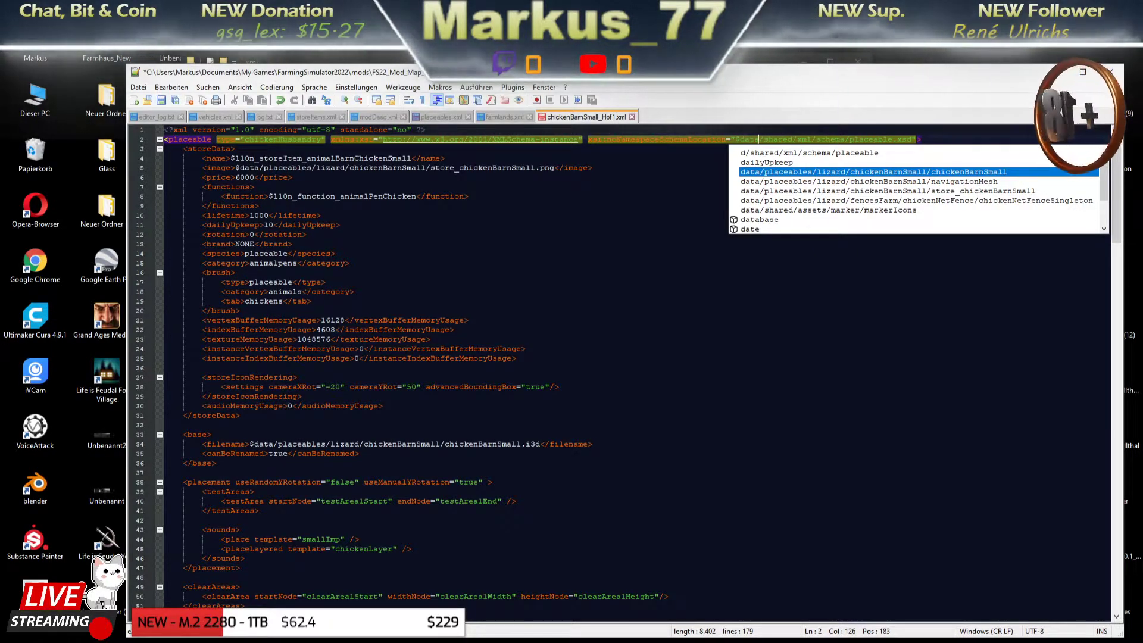
pyautogui.click(284, 159)
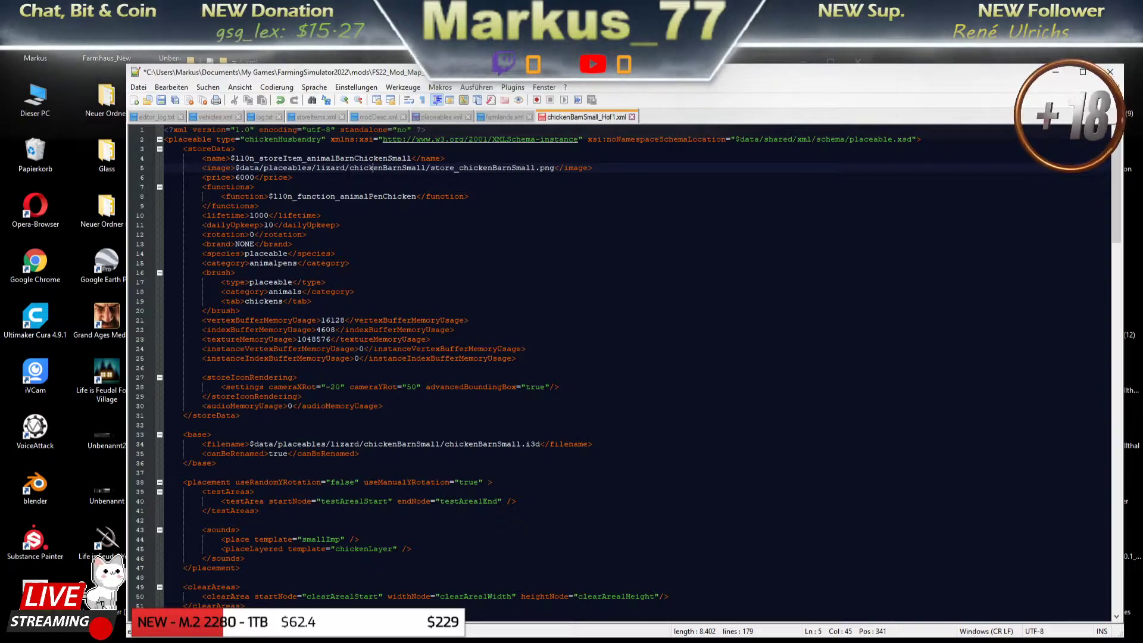
# Place the cursor in the barn's i3d filename on line 34, then switch to the Explorer xml folder.
pyautogui.scroll(-1, 625, 370)
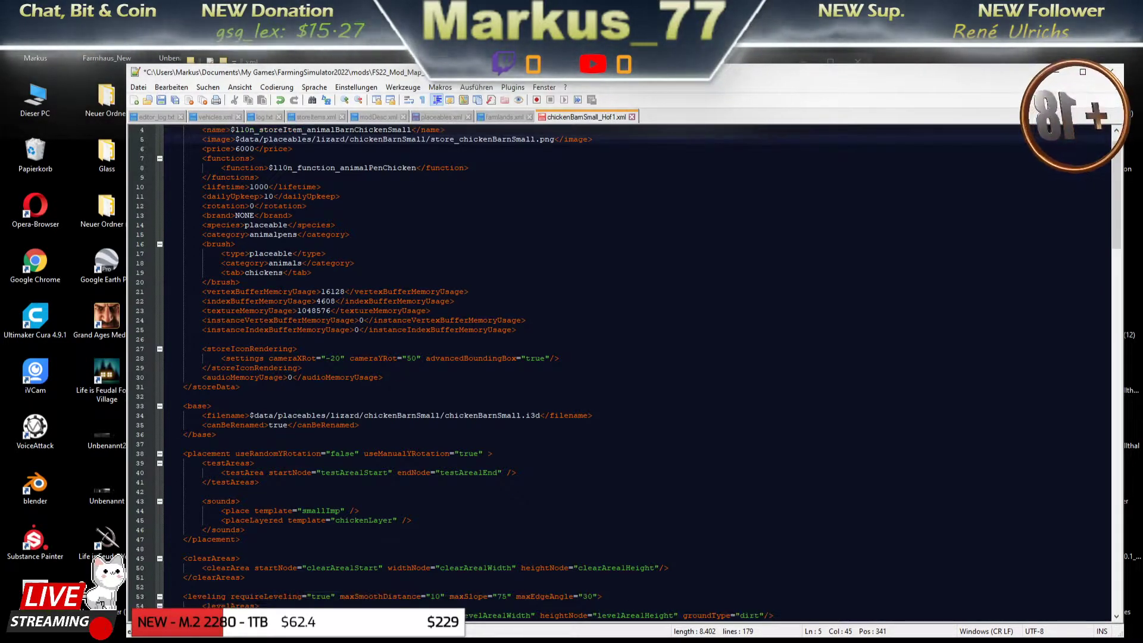
pyautogui.scroll(-2, 626, 369)
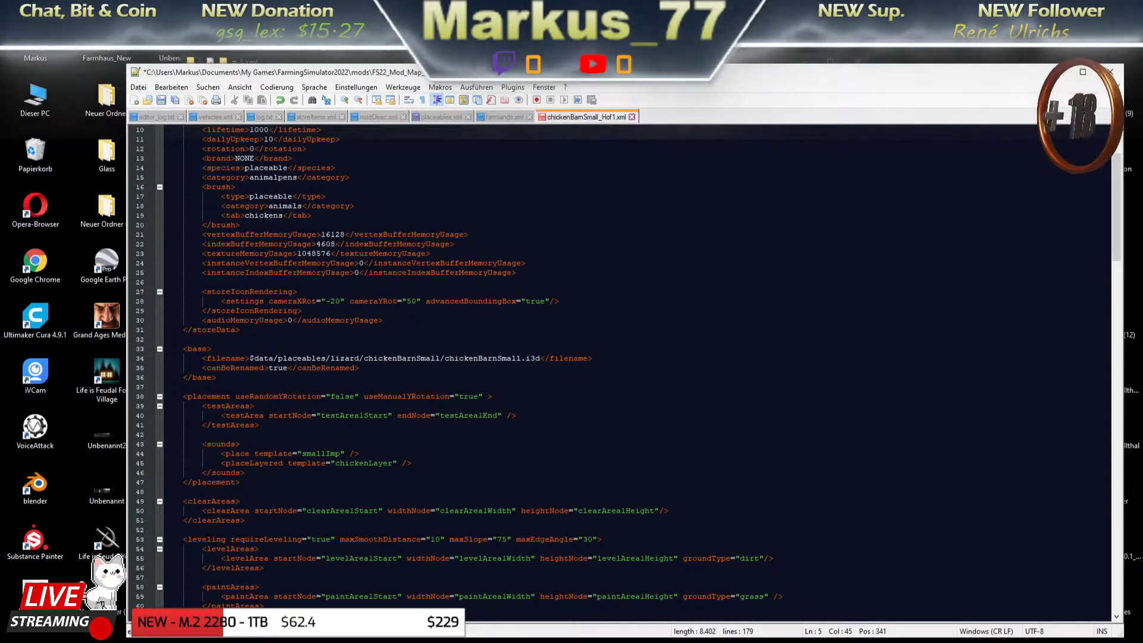
pyautogui.click(197, 349)
pyautogui.click(278, 358)
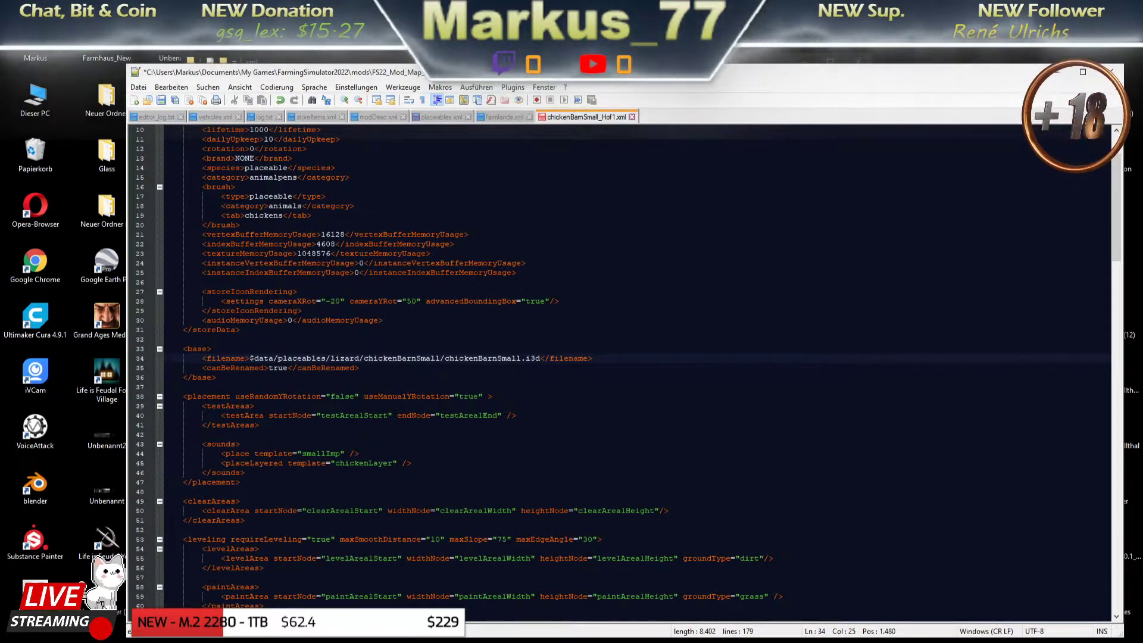
pyautogui.hotkey('alt', 'Tab')
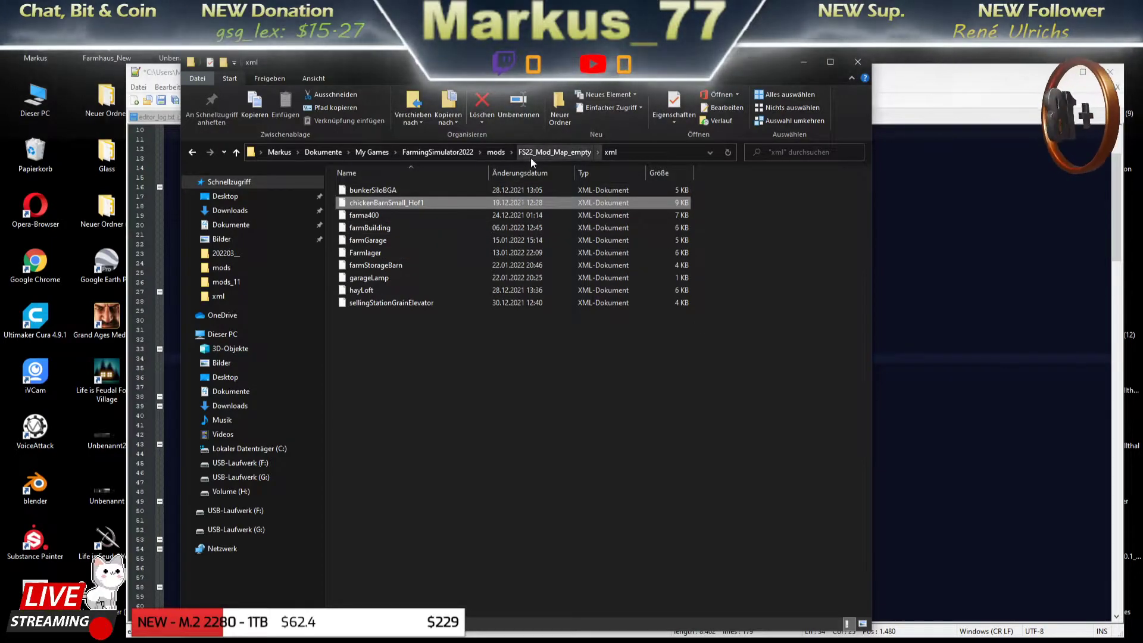
# Browse to placeable\Animal\chickenBarn_Hof1 and select that part of the Explorer address path.
pyautogui.click(543, 153)
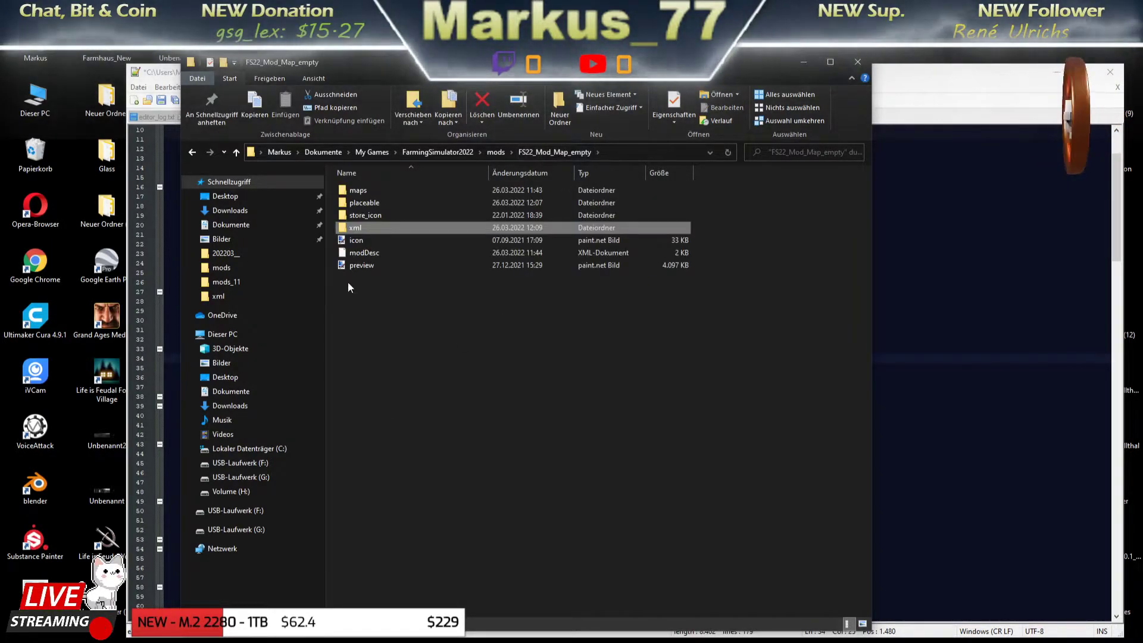
pyautogui.click(364, 207)
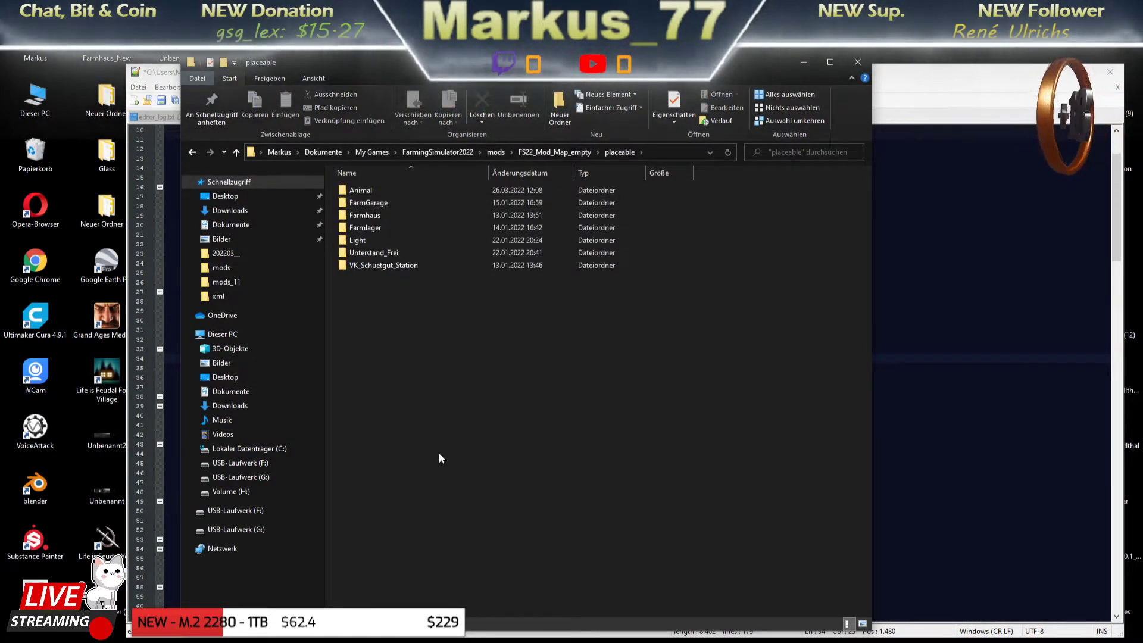
pyautogui.doubleClick(355, 190)
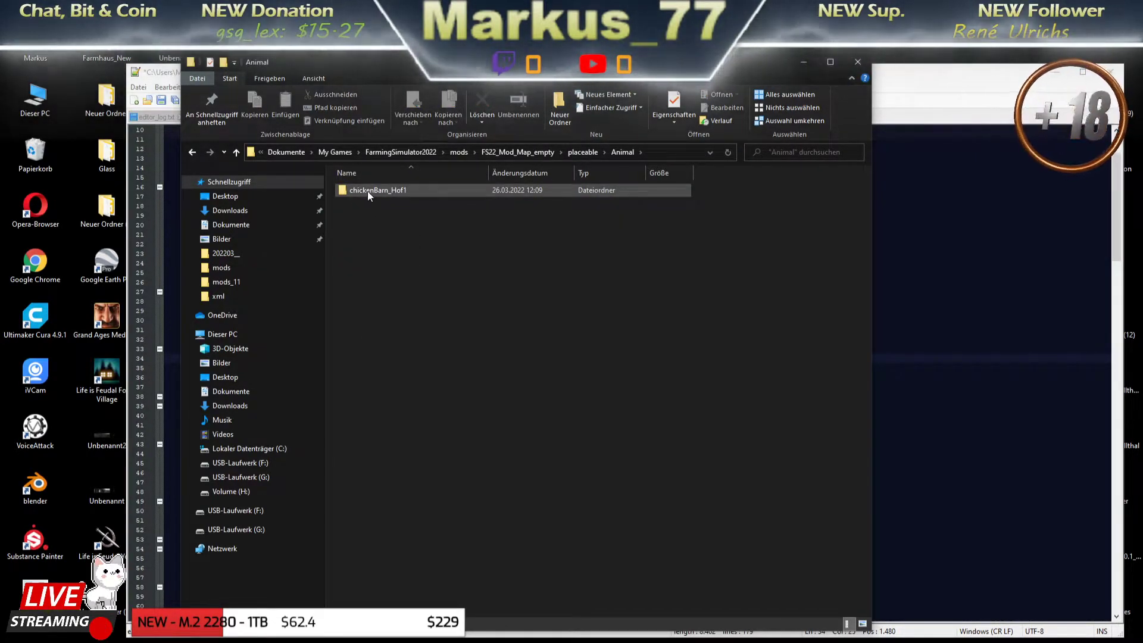
pyautogui.doubleClick(367, 190)
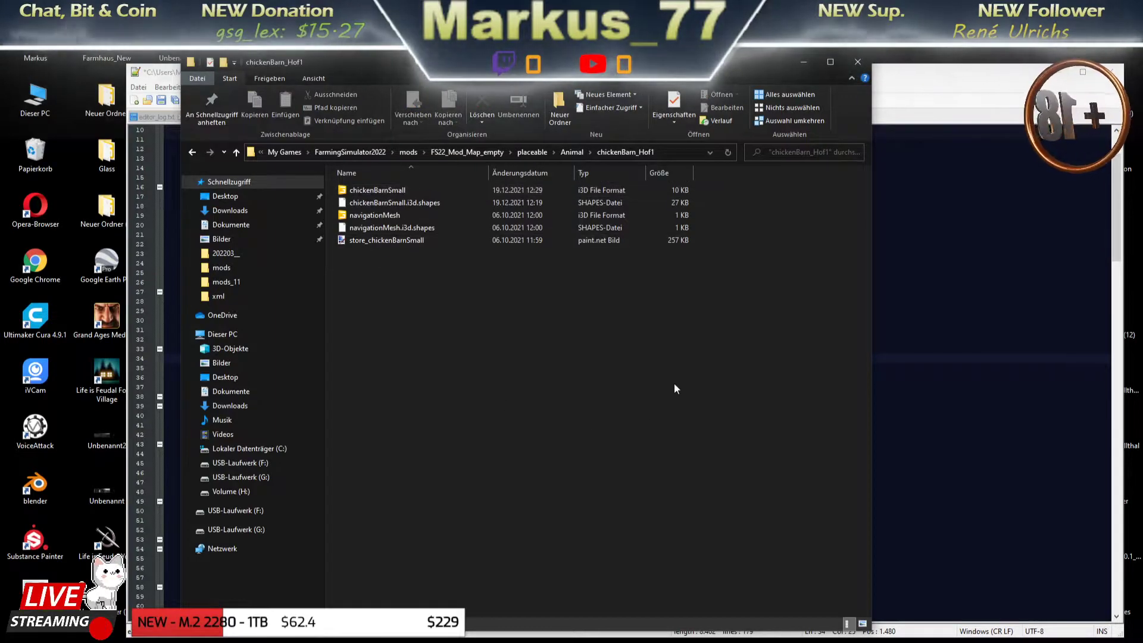
pyautogui.click(691, 153)
pyautogui.click(677, 157)
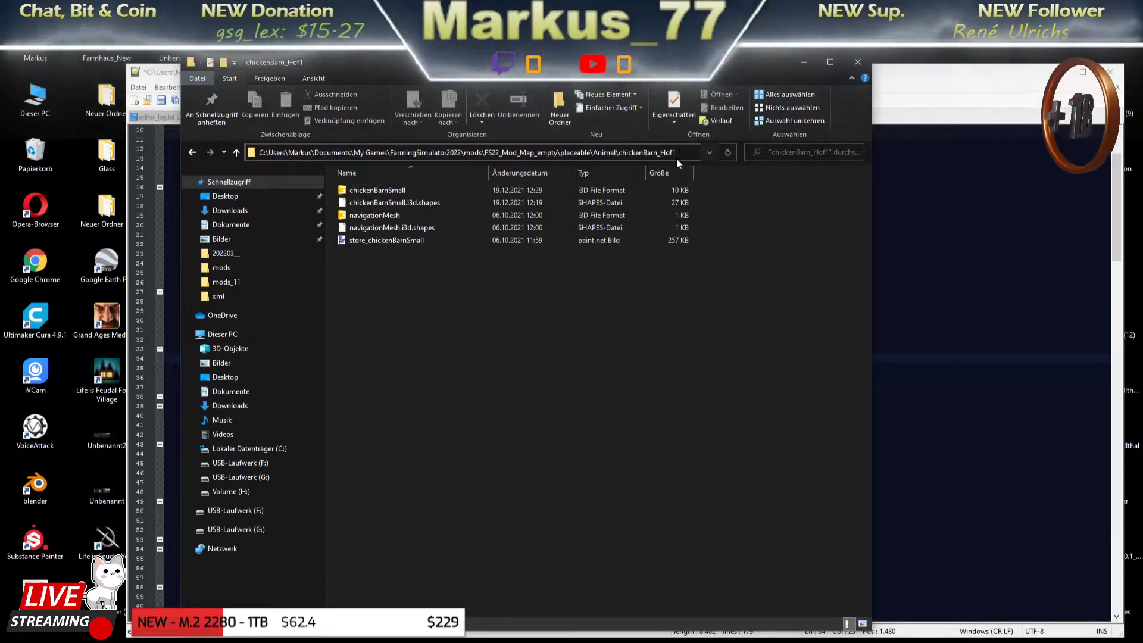
pyautogui.moveTo(677, 153); pyautogui.dragTo(559, 154)
pyautogui.hotkey('ctrl', 'c')
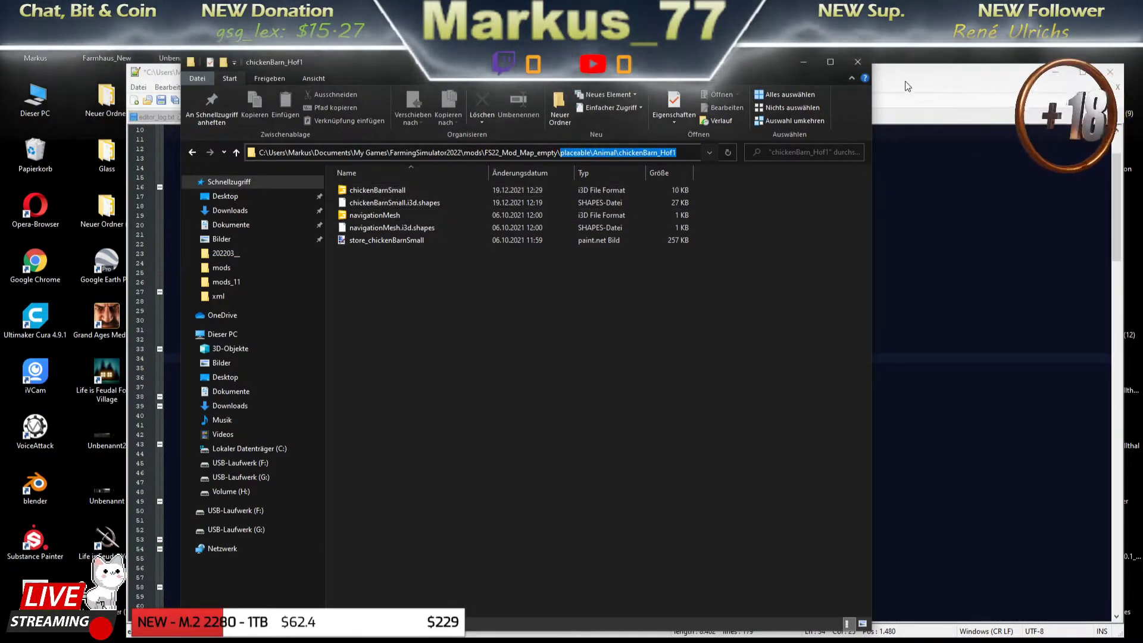
# Paste the path into line 34's filename and replace the backslash before Animal with a slash.
pyautogui.hotkey('alt', 'Tab')
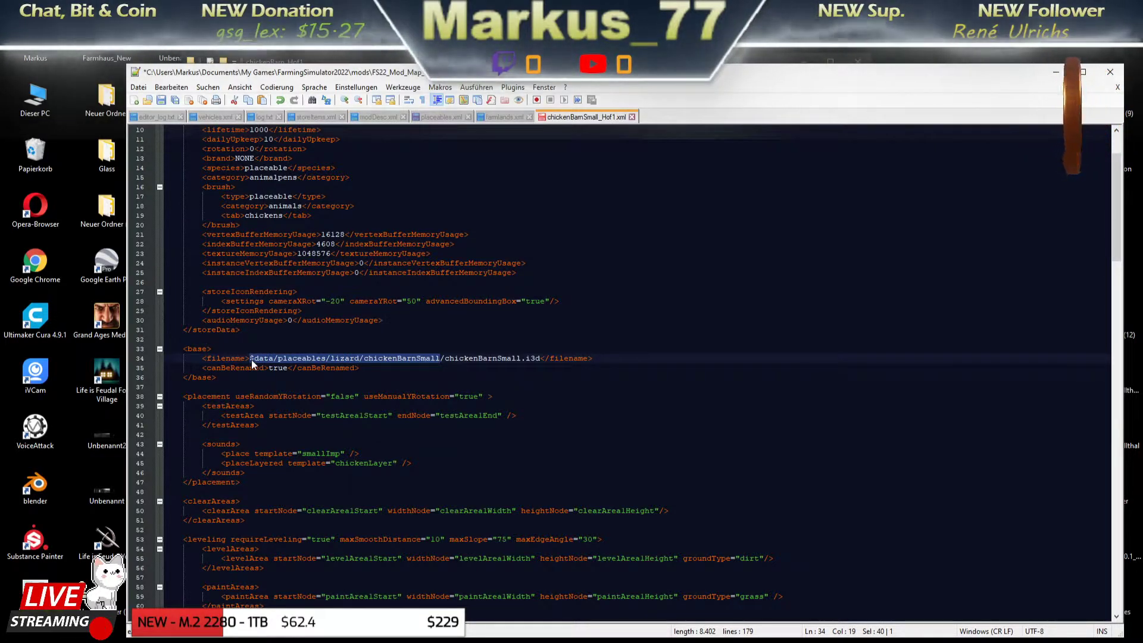
pyautogui.hotkey('ctrl', 'v')
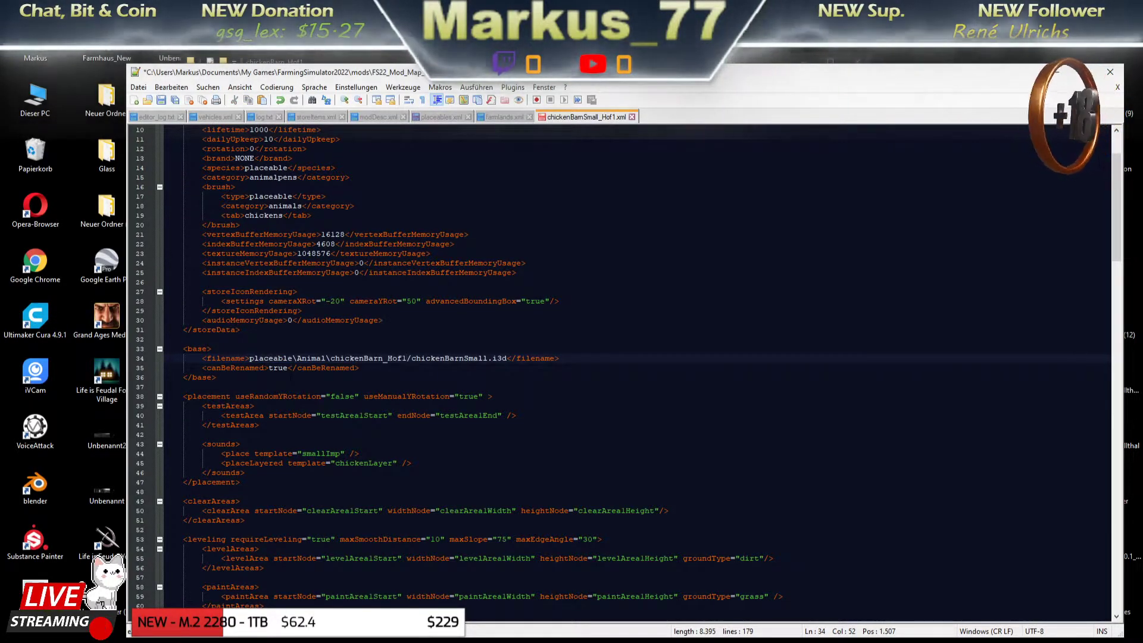
pyautogui.press('Left')
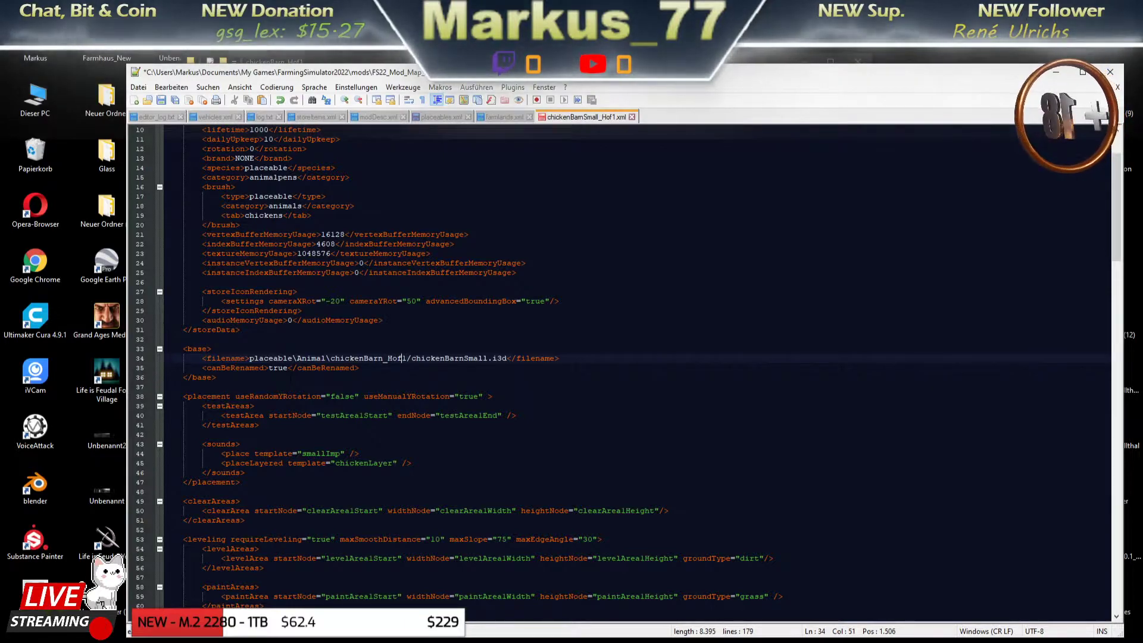
pyautogui.hotkey('ctrl', 'Left')
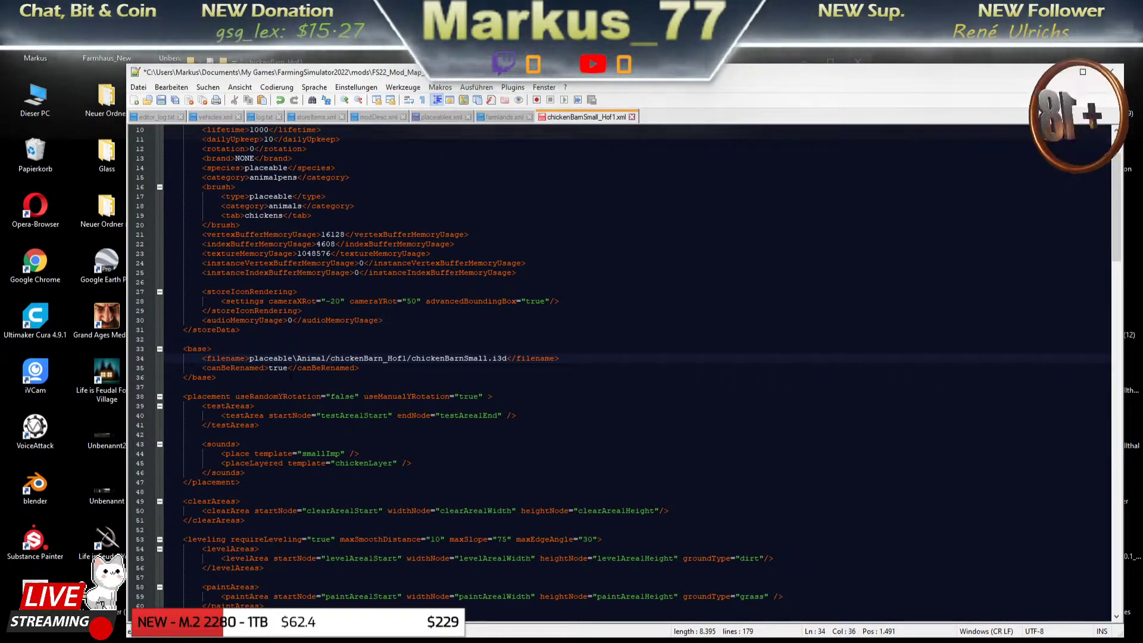
pyautogui.hotkey('ctrl', 'Left')
pyautogui.hotkey('ctrl', 'Left')
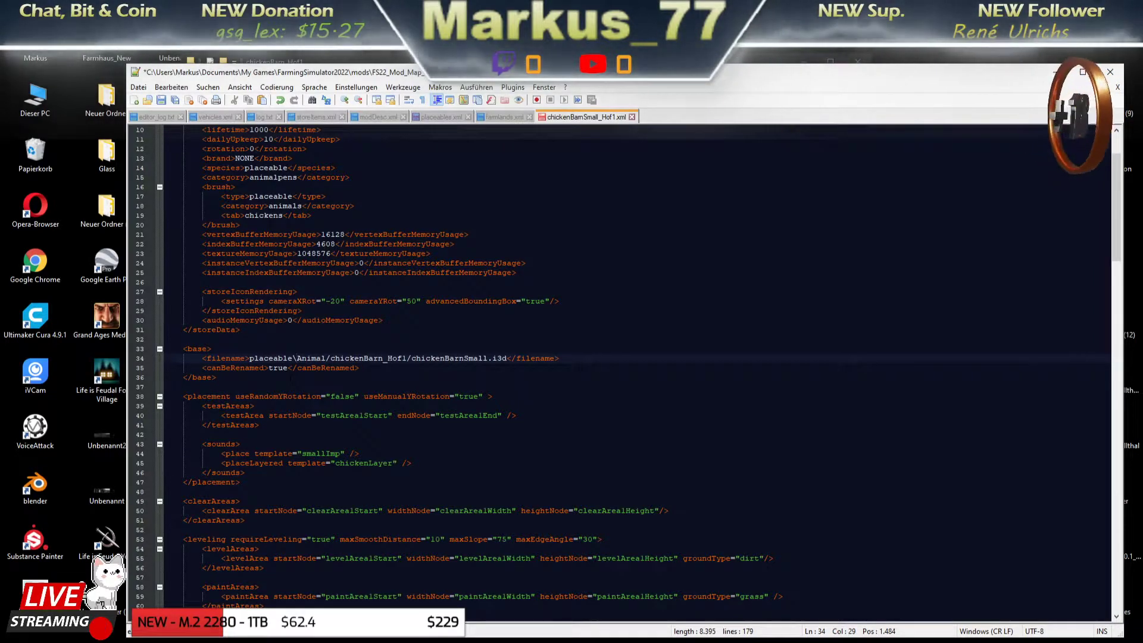
pyautogui.press('BackSpace')
pyautogui.write('/')
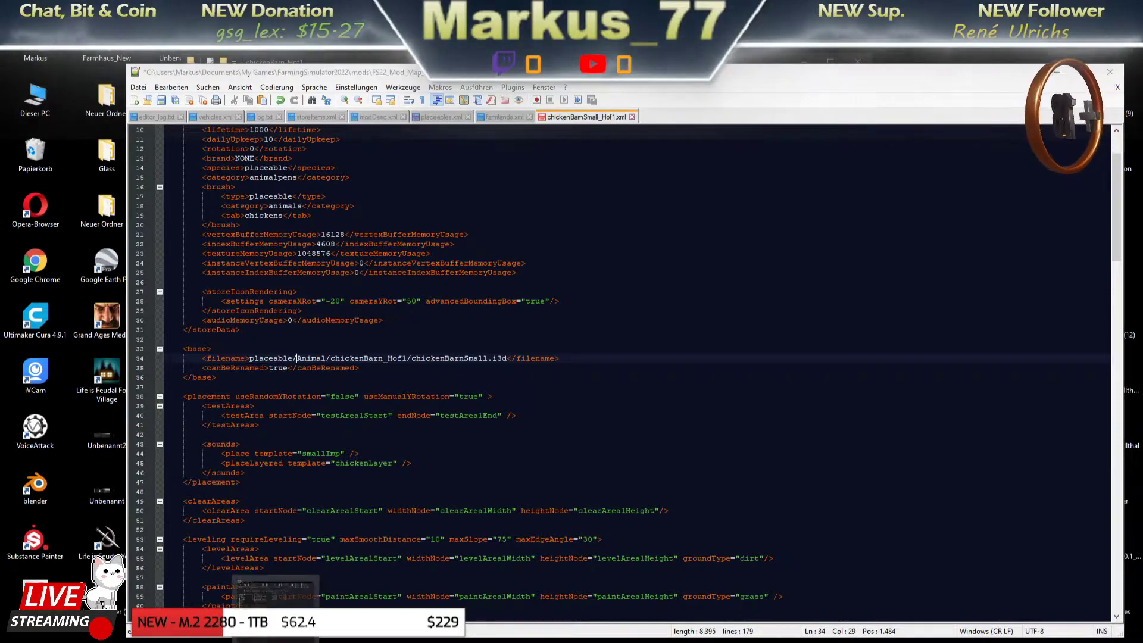
pyautogui.click(275, 595)
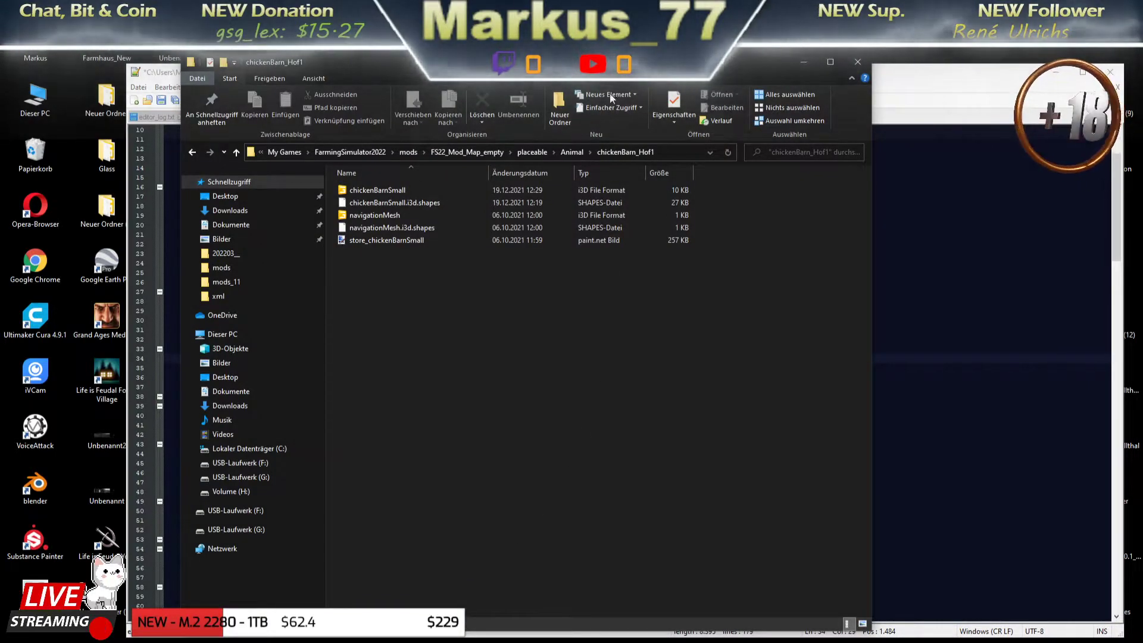
# Recheck the placeable/Animal/chickenBarn_Hof1 folder path in Explorer, then minimize it.
pyautogui.moveTo(385, 69)
pyautogui.mouseDown()
pyautogui.moveTo(676, 134)
pyautogui.moveTo(760, 115)
pyautogui.mouseUp()
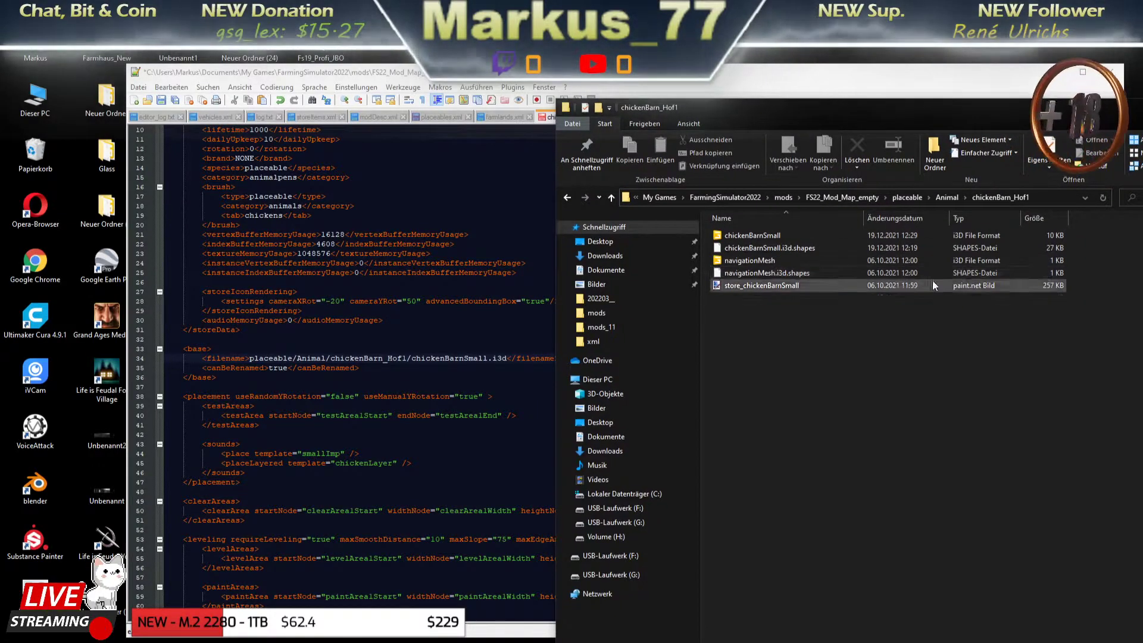
pyautogui.click(848, 197)
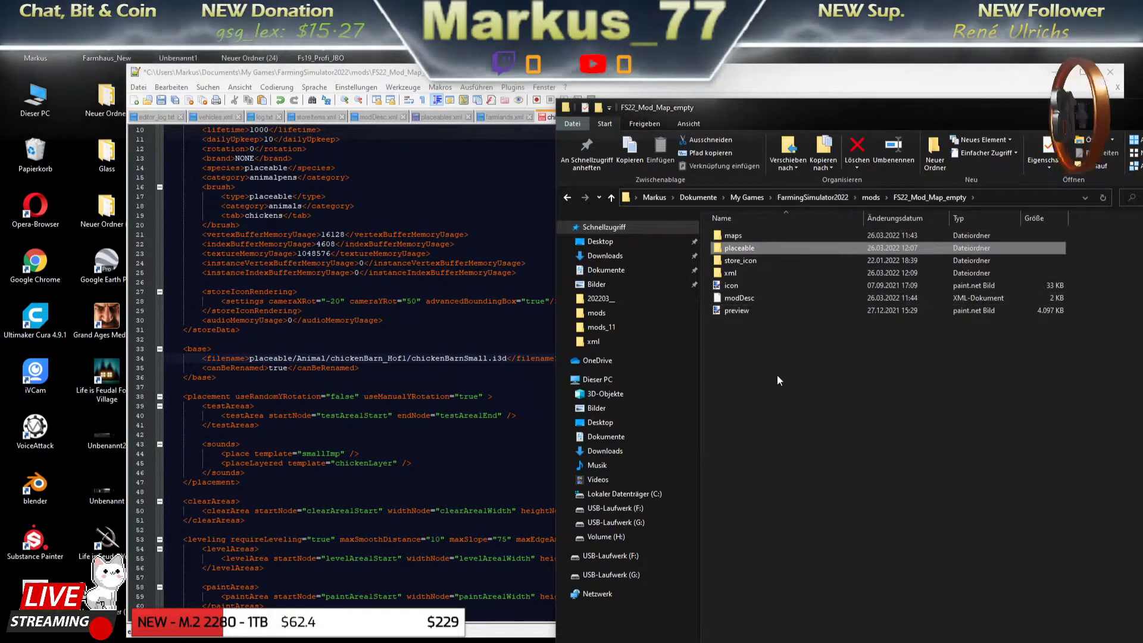
pyautogui.doubleClick(738, 248)
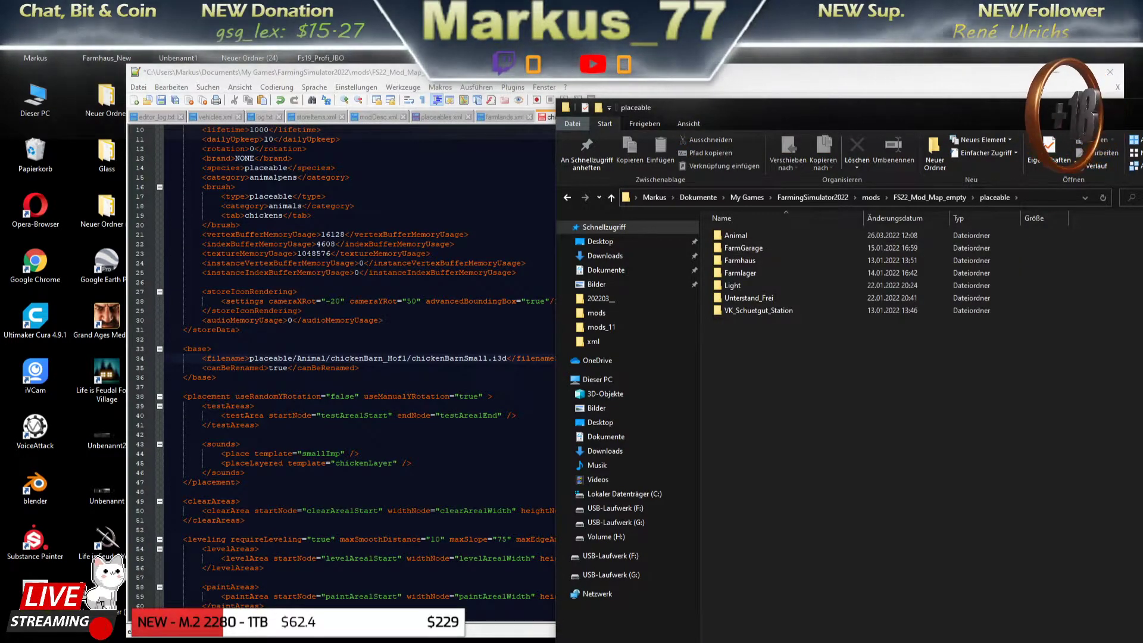
pyautogui.doubleClick(739, 237)
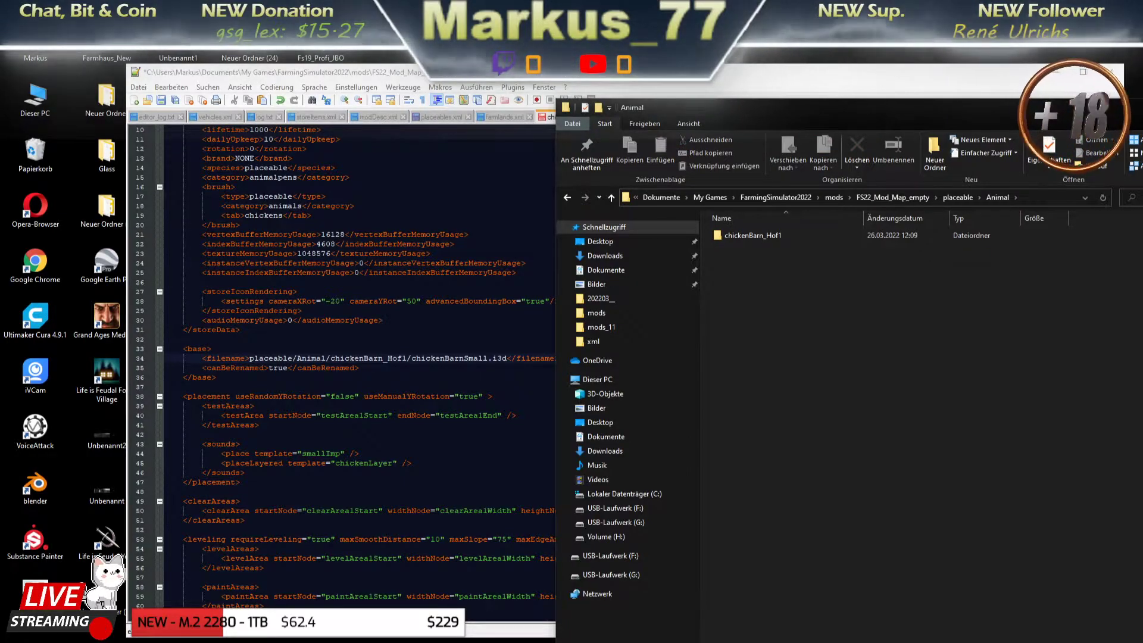
pyautogui.doubleClick(748, 237)
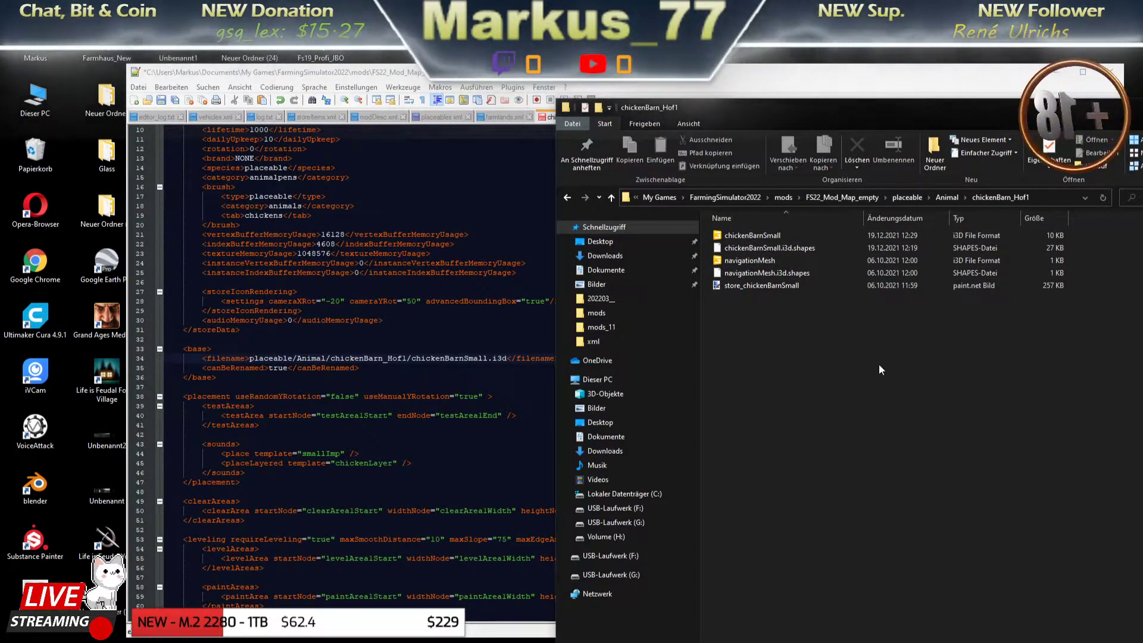
pyautogui.moveTo(895, 112); pyautogui.dragTo(530, 91)
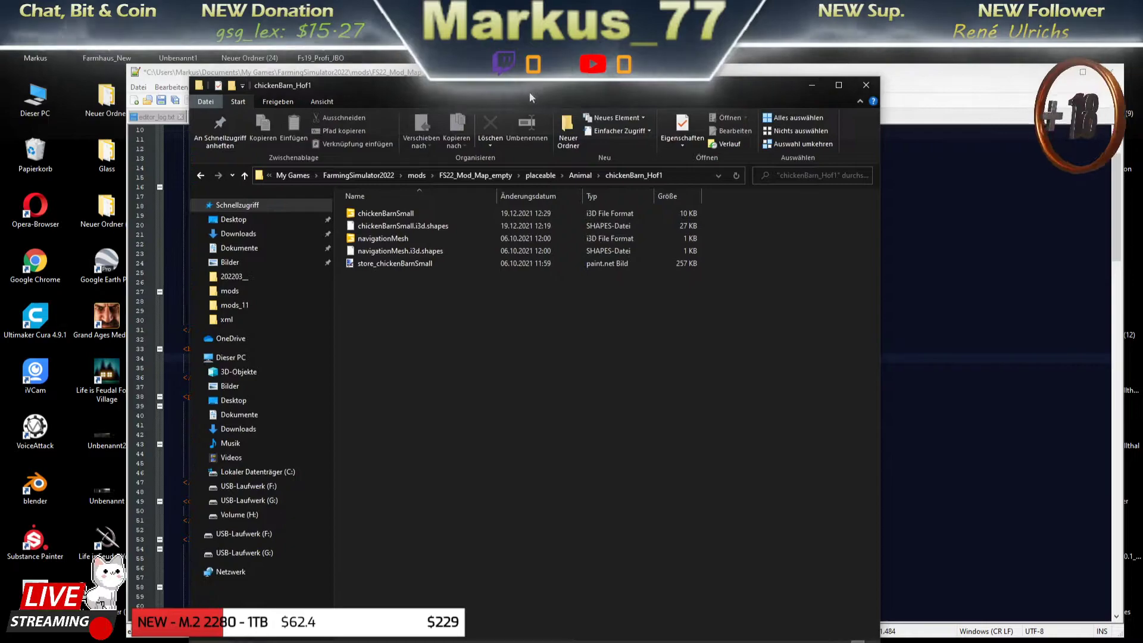
pyautogui.click(812, 85)
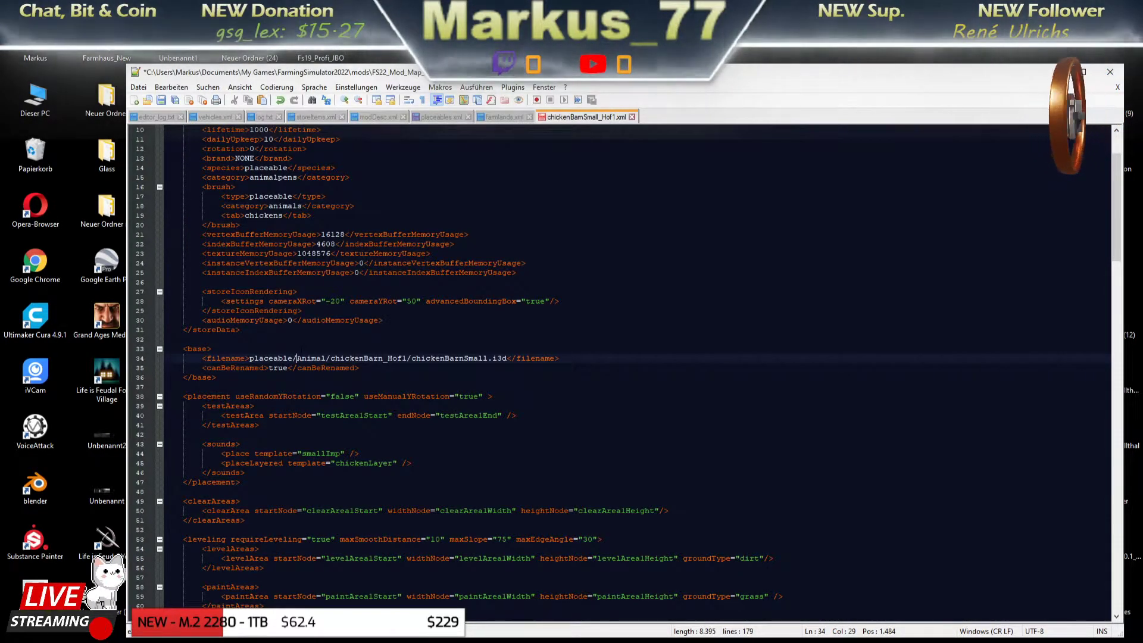
# Capitalise Animal in the filename path, save chickenBarnSmall_Hof1.xml, and view placeables.xml.
pyautogui.press('Delete')
pyautogui.write('A')
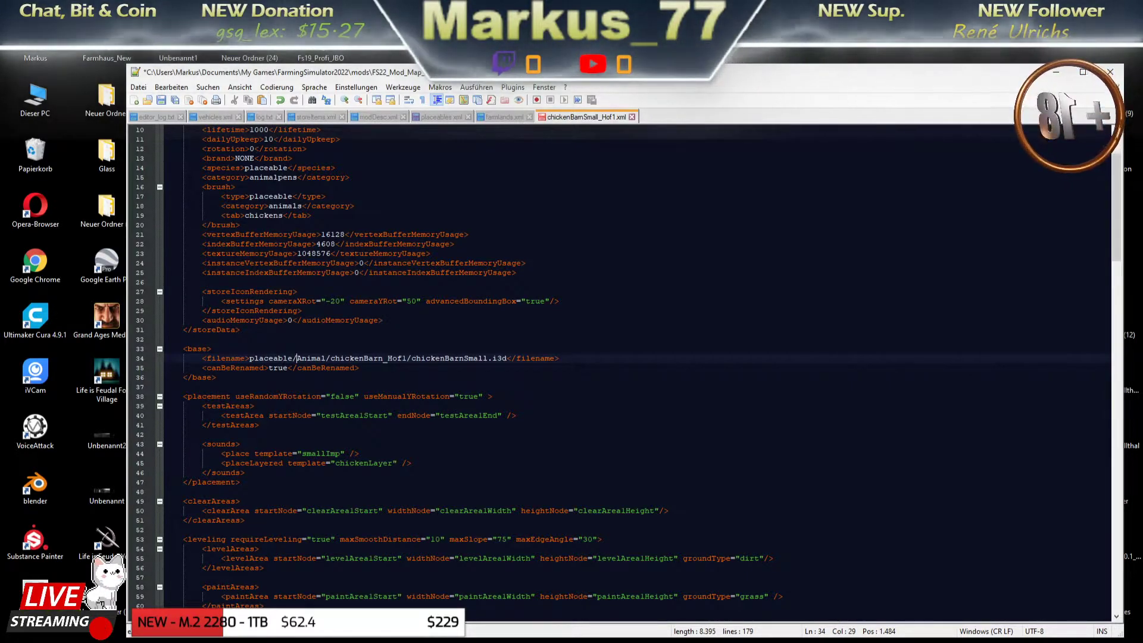
pyautogui.click(161, 101)
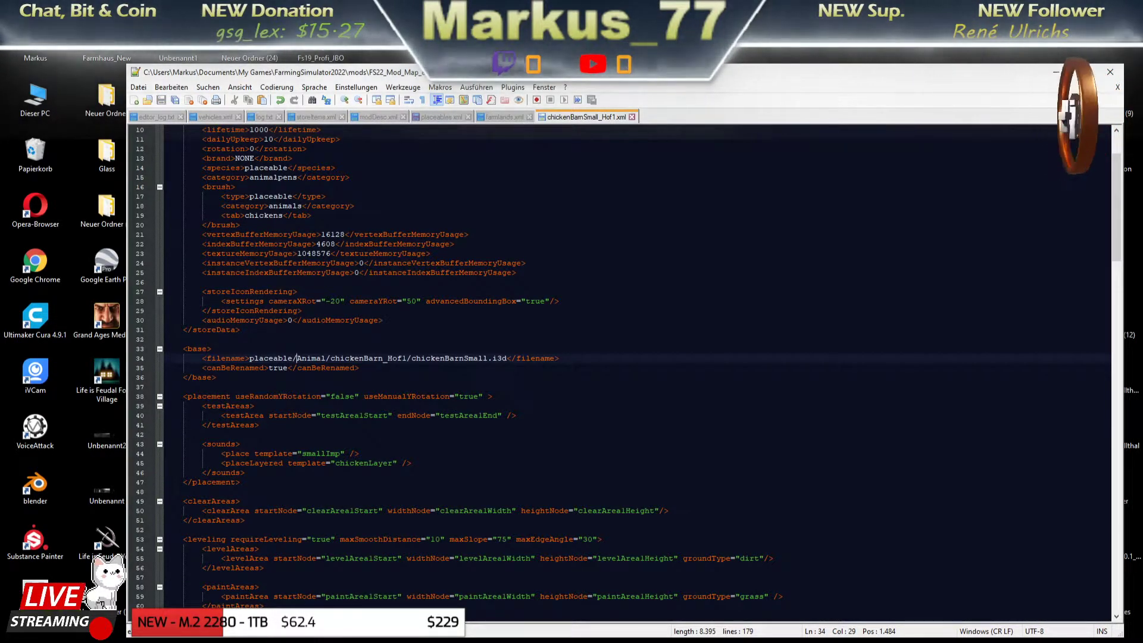
pyautogui.click(438, 117)
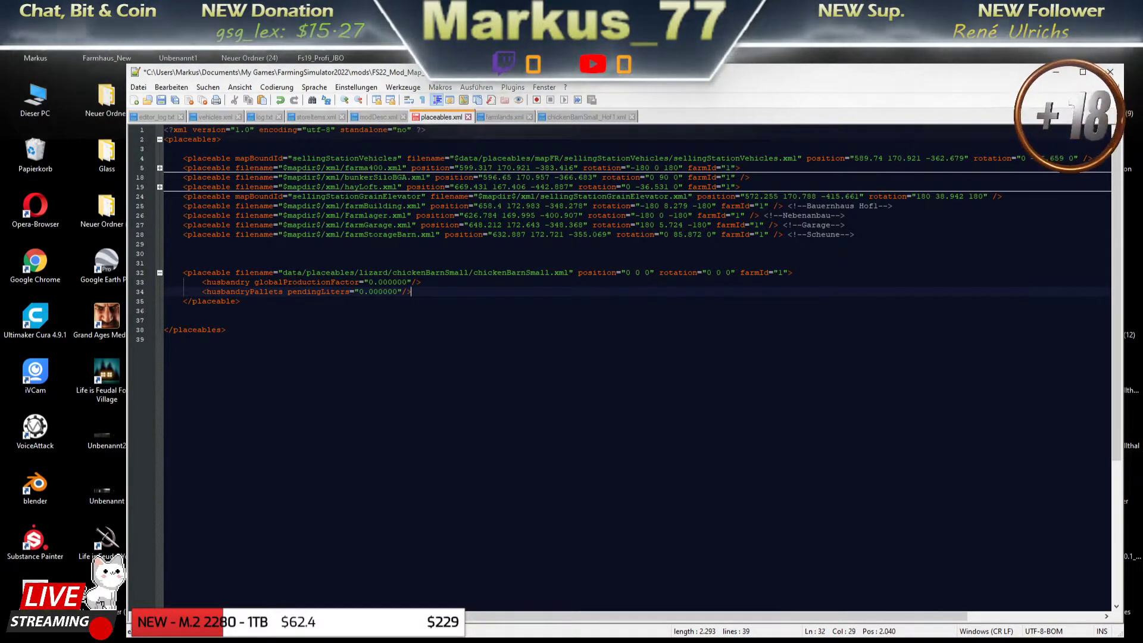
# Locate the chicken barn entry on line 32, then open the FS22_Mod_Map_empty xml folder.
pyautogui.click(297, 273)
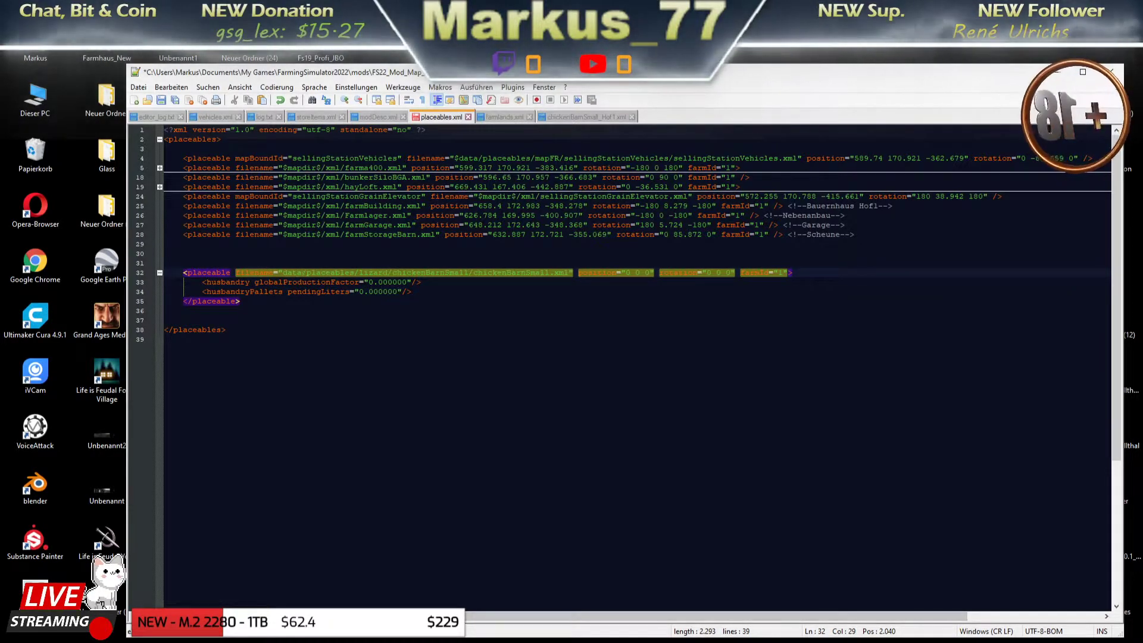
pyautogui.hotkey('alt', 'Tab')
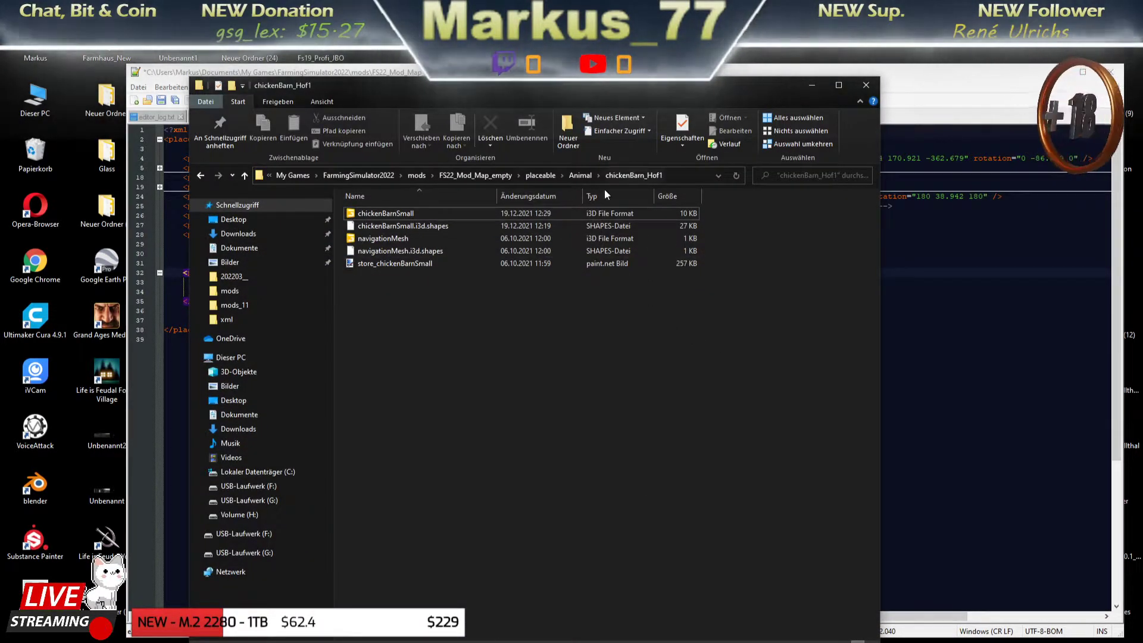
pyautogui.click(485, 174)
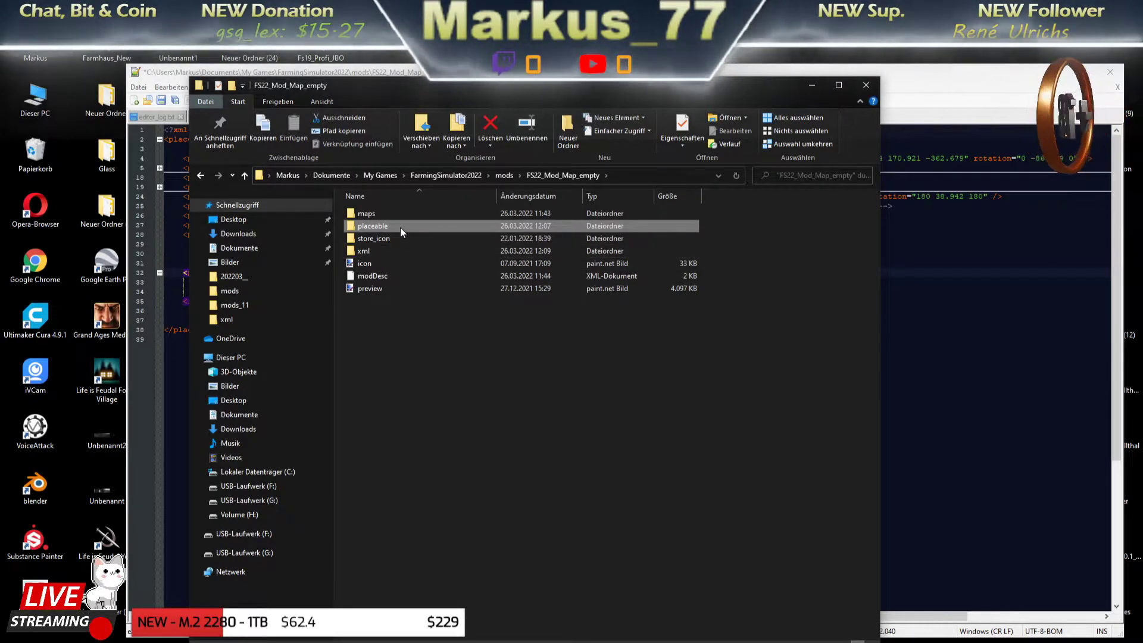
pyautogui.doubleClick(367, 251)
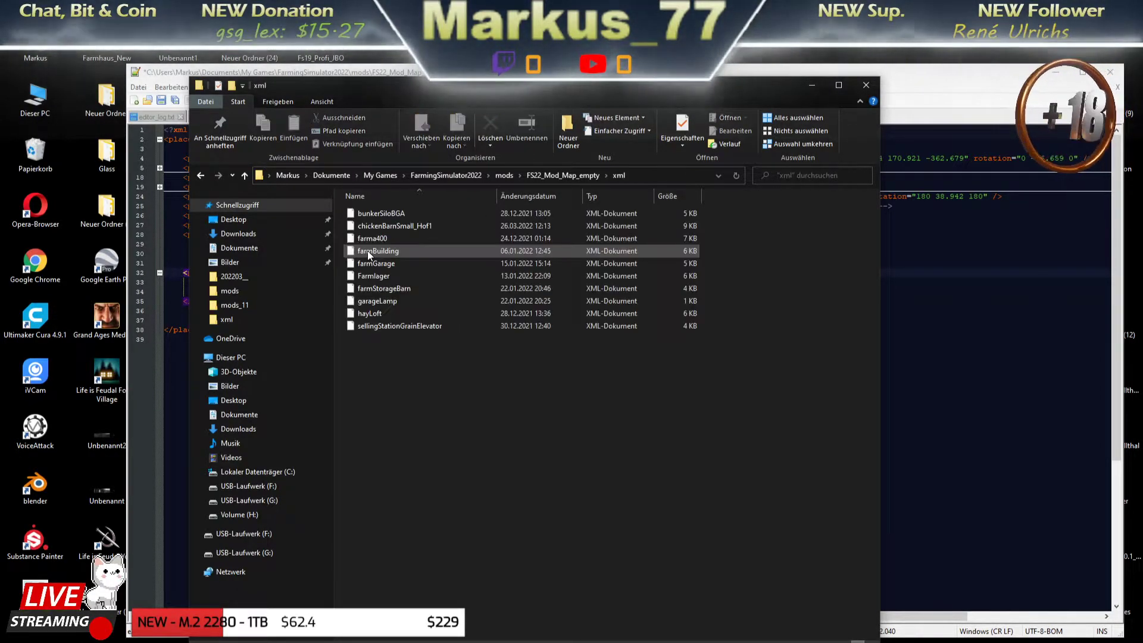
pyautogui.click(638, 174)
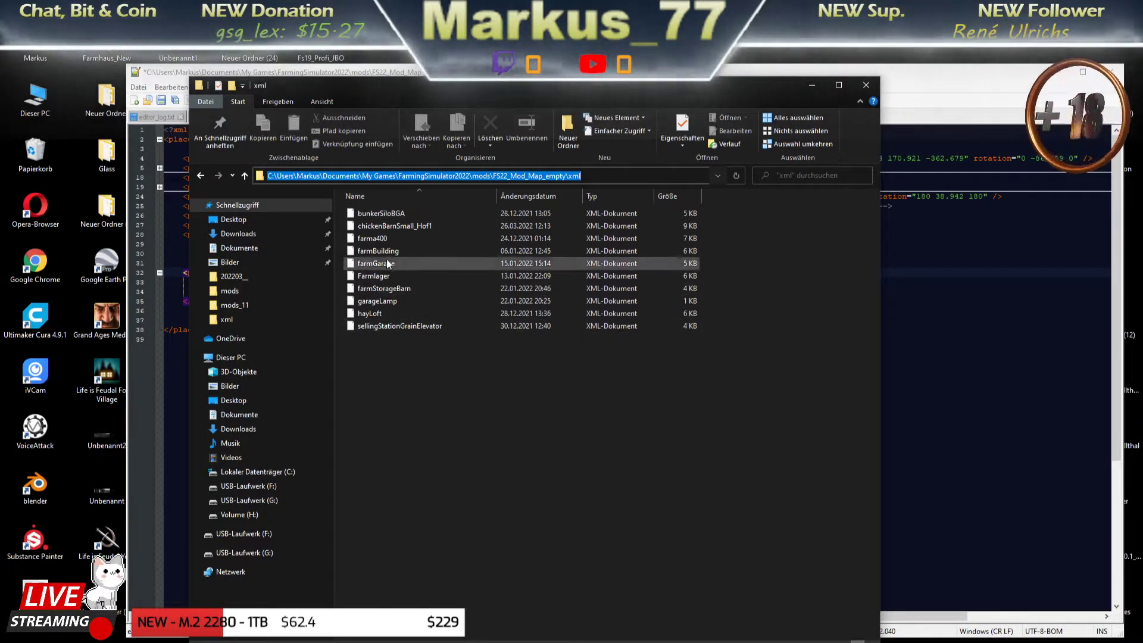
# Copy the chickenBarnSmall_Hof1 file name and return to placeables.xml.
pyautogui.rightClick(390, 227)
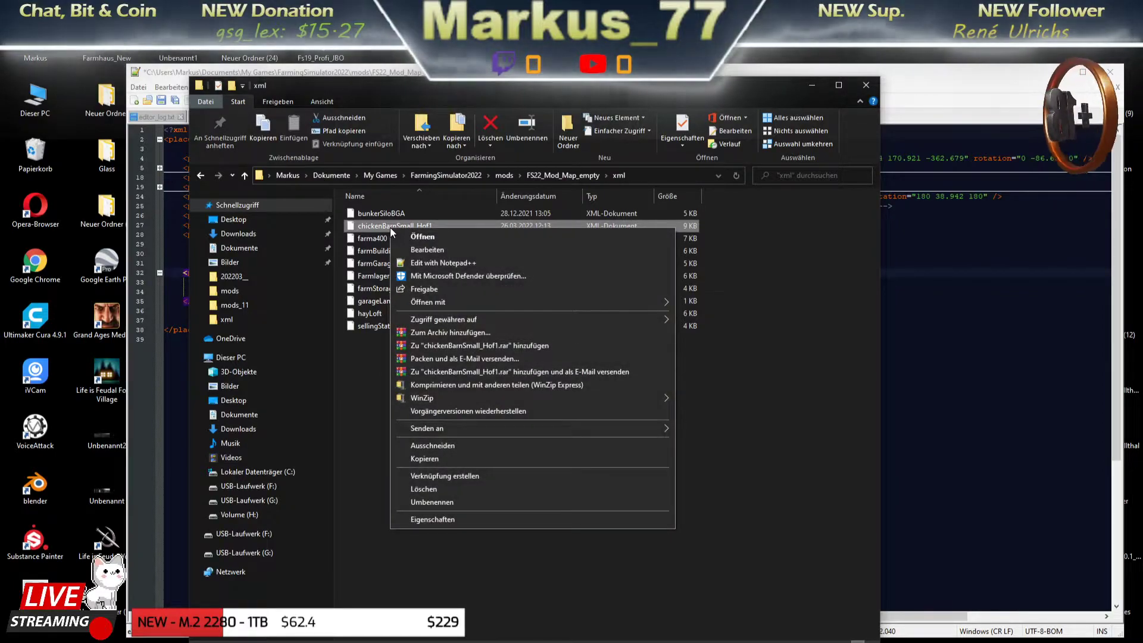
pyautogui.click(439, 502)
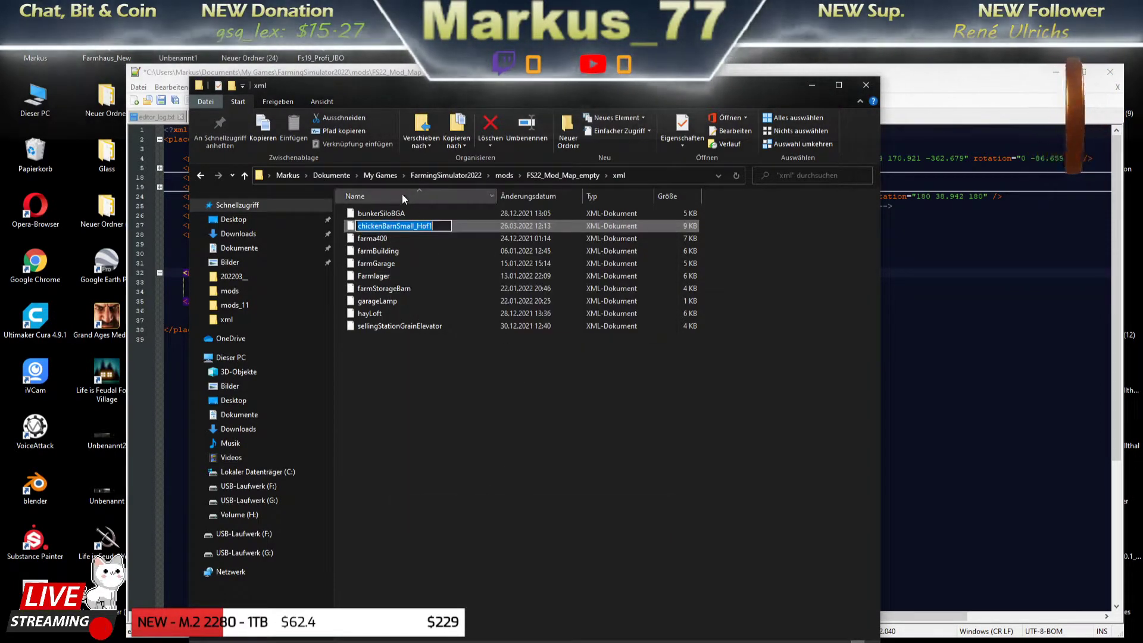
pyautogui.rightClick(402, 227)
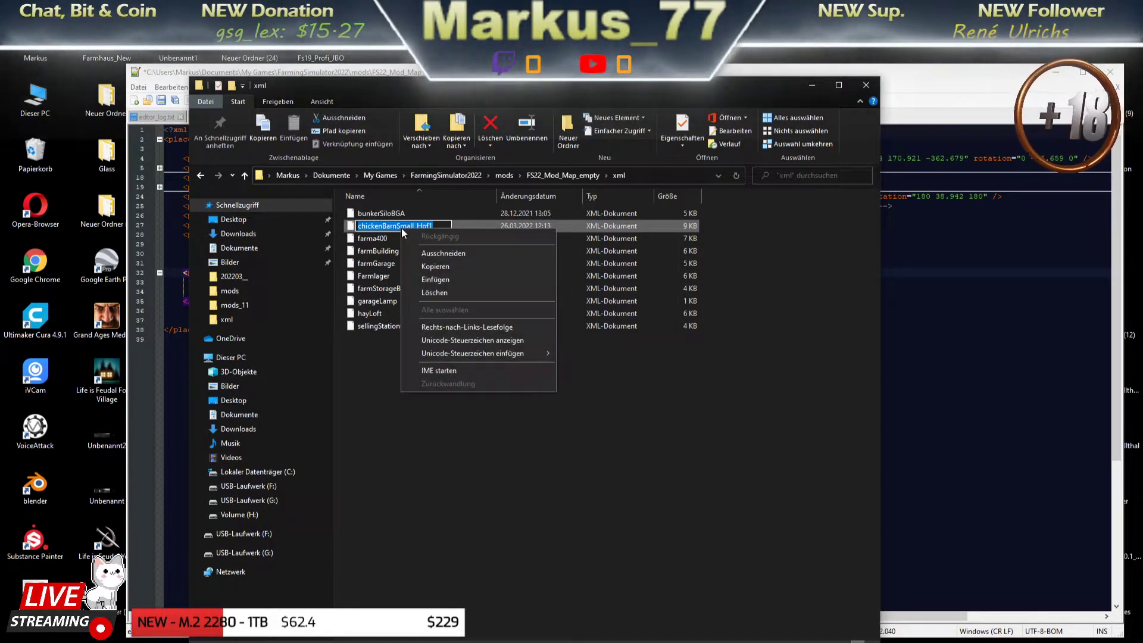
pyautogui.click(440, 268)
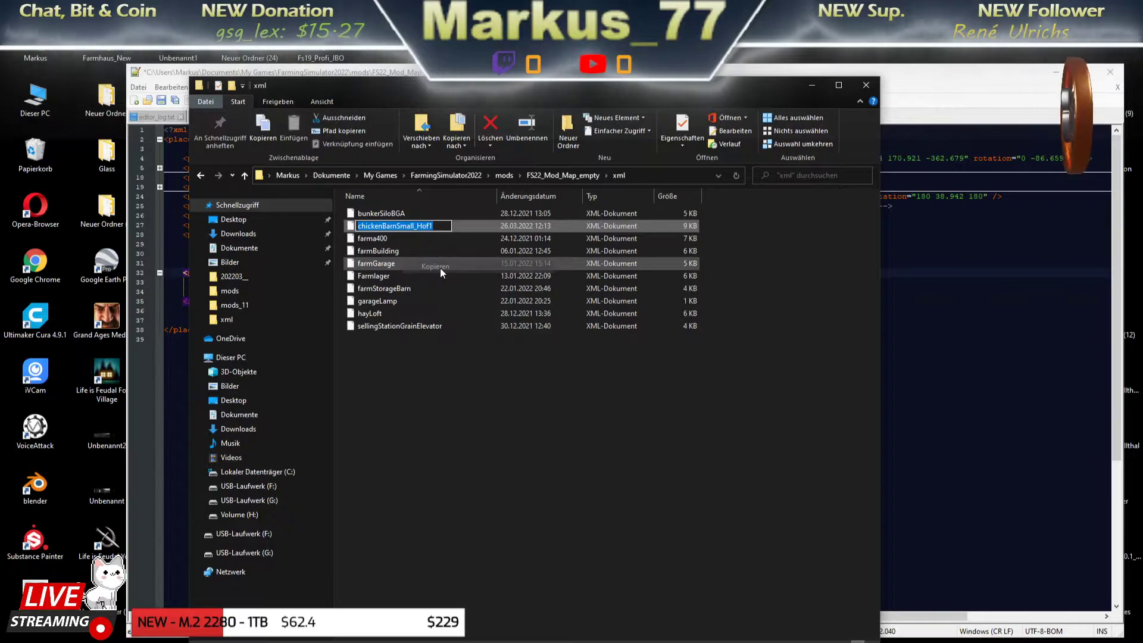
pyautogui.click(935, 83)
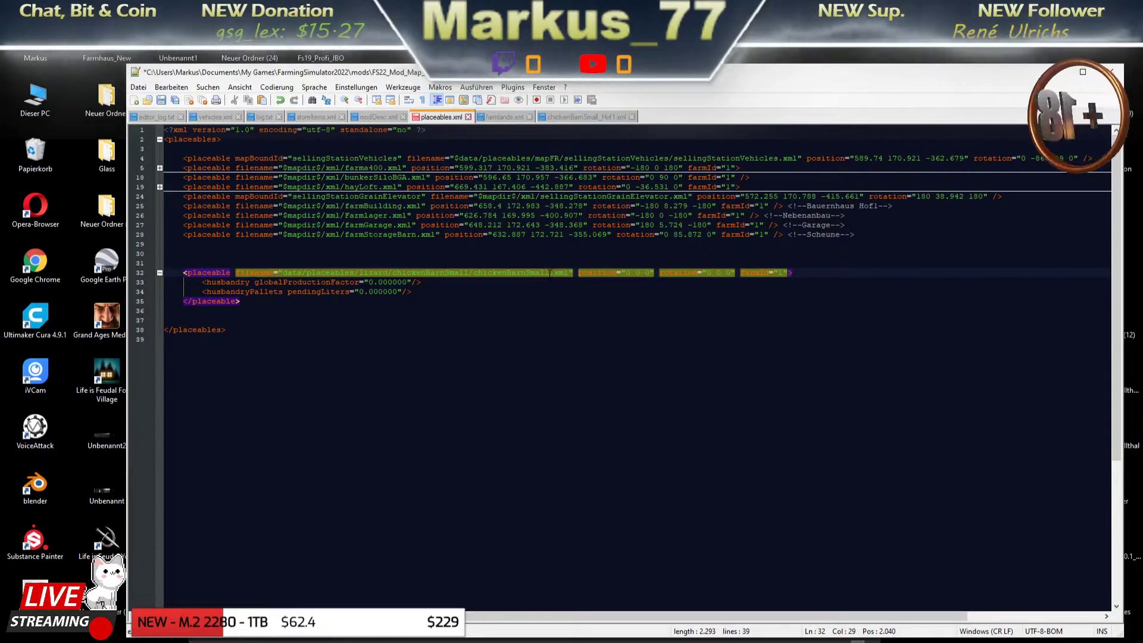
# Replace line 32's old lizard path with $mapdir$/xml/chickenBarnSmall_Hof1.xml.
pyautogui.moveTo(549, 273); pyautogui.dragTo(285, 273)
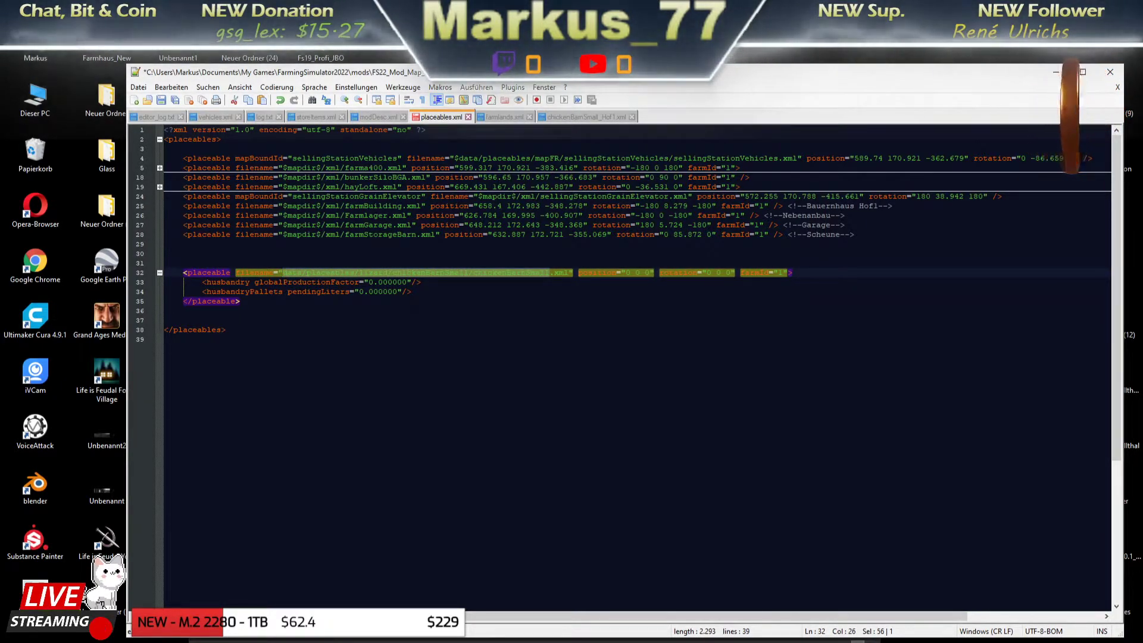
pyautogui.write('xml')
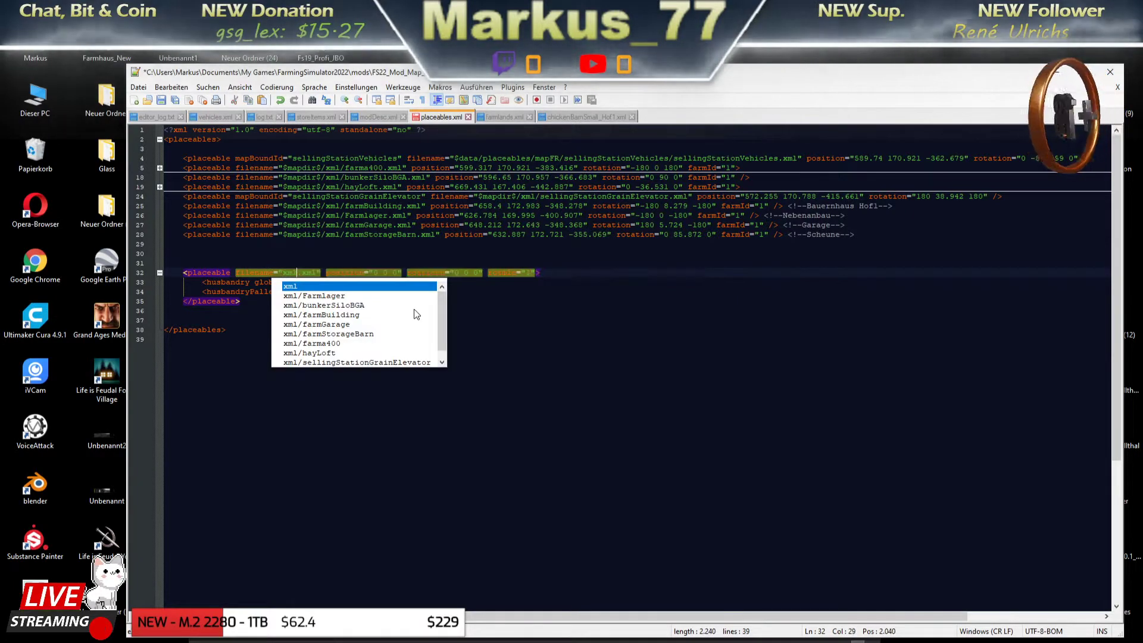
pyautogui.write('/')
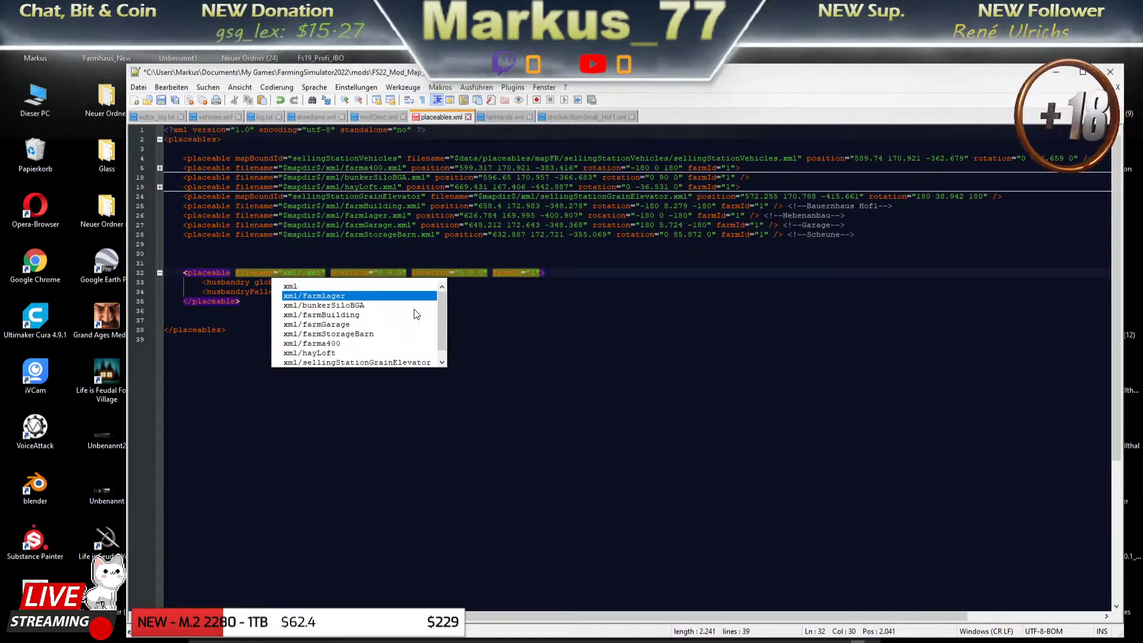
pyautogui.write('chickenBarnSmall_Hof1')
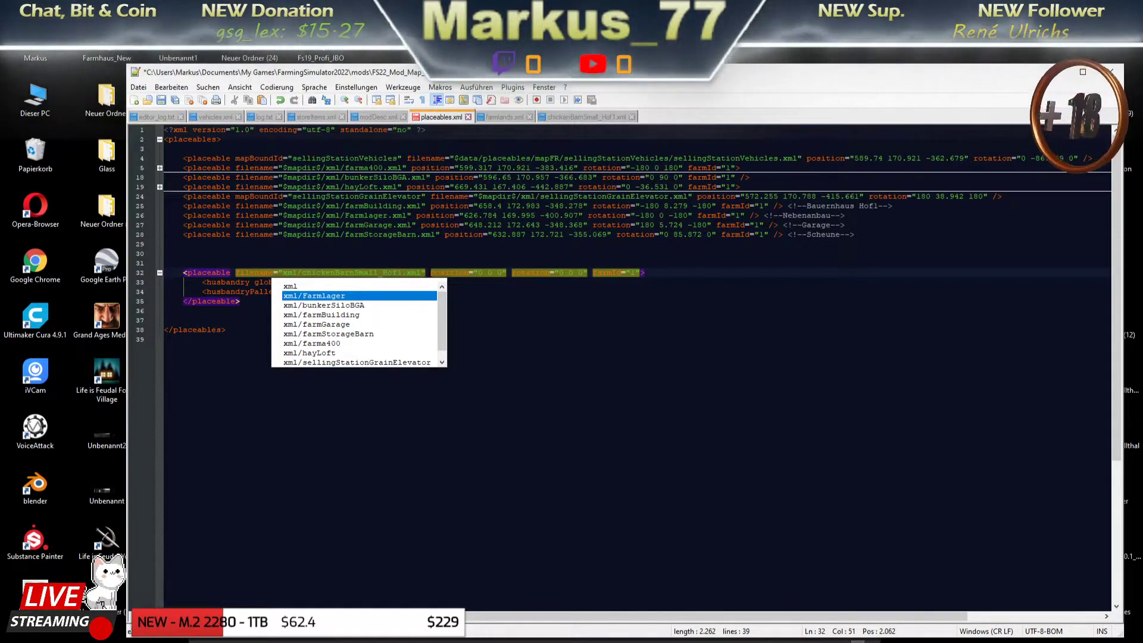
pyautogui.press('Right')
pyautogui.press('Right')
pyautogui.press('Right')
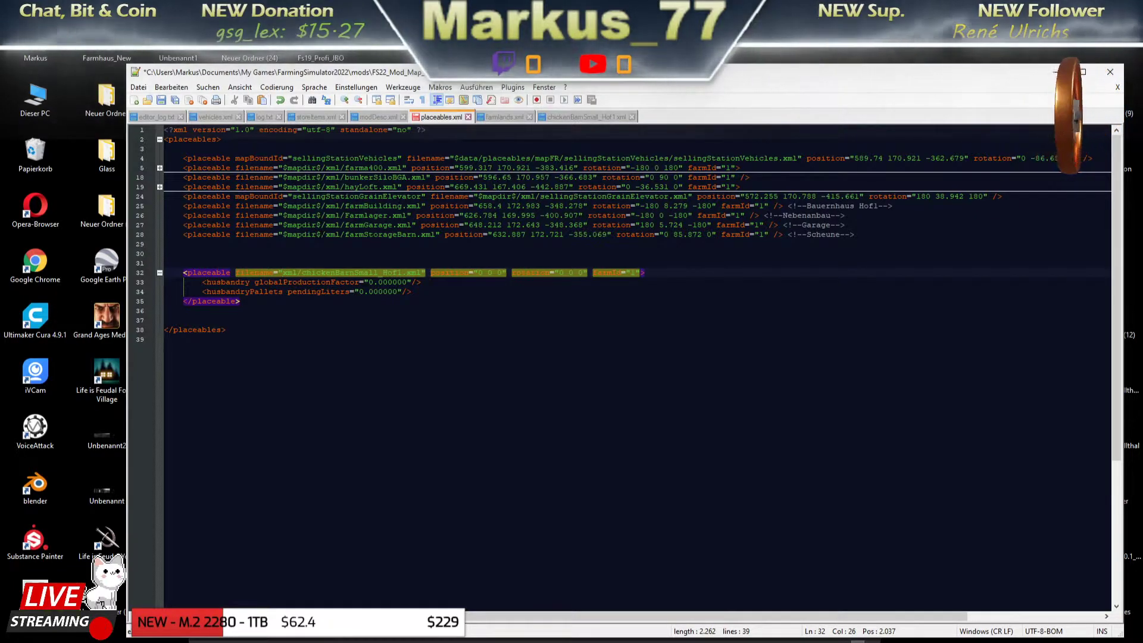
pyautogui.click(325, 234)
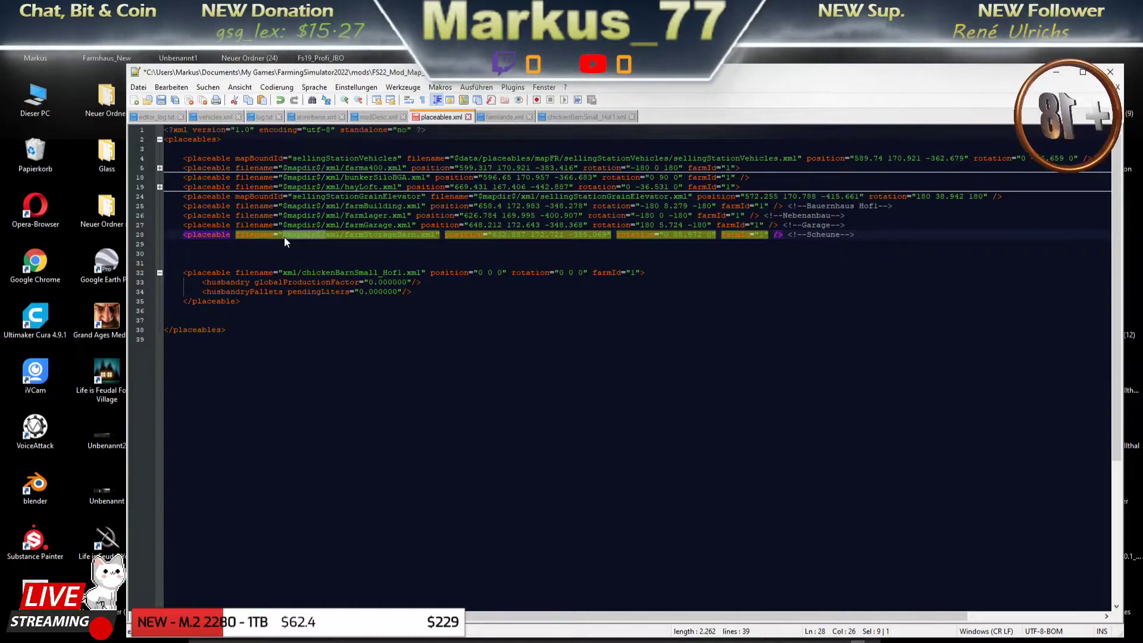
pyautogui.click(282, 273)
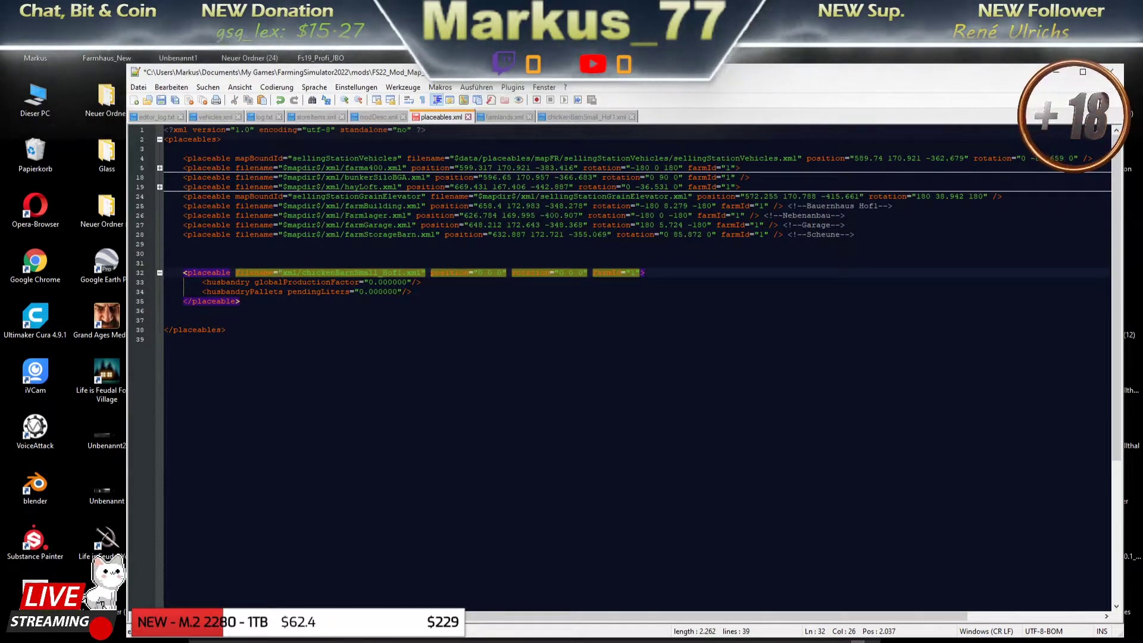
pyautogui.write('$mapdir$/')
pyautogui.click(432, 292)
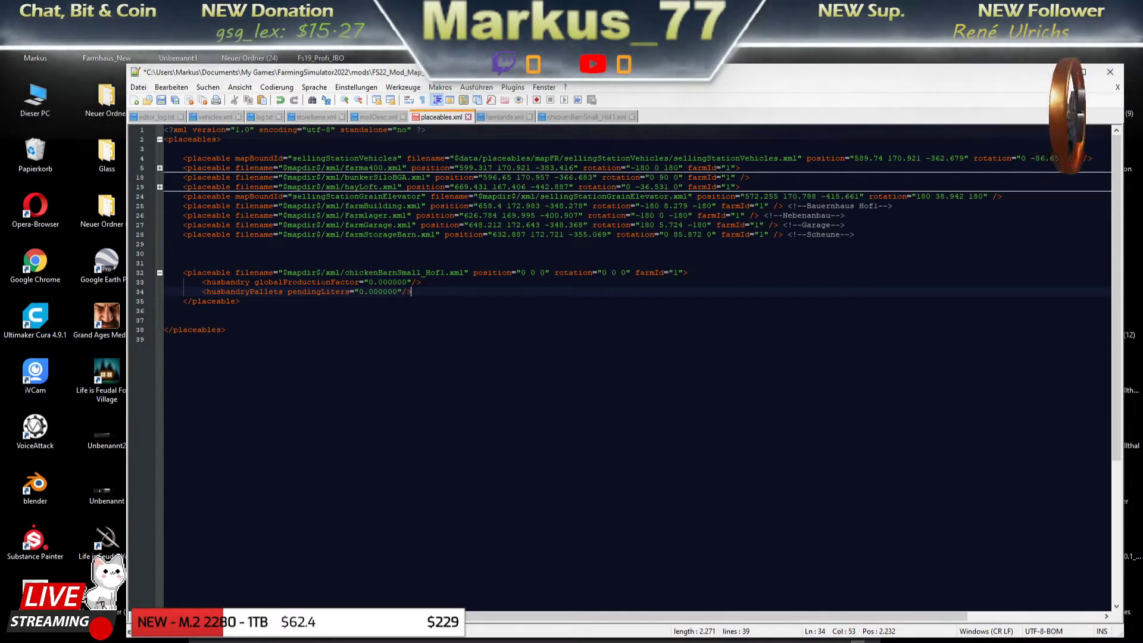
# Verify the chickenBarnSmall_Hof1 file name in the xml folder, then bring up GIANTS Editor.
pyautogui.hotkey('alt', 'Tab')
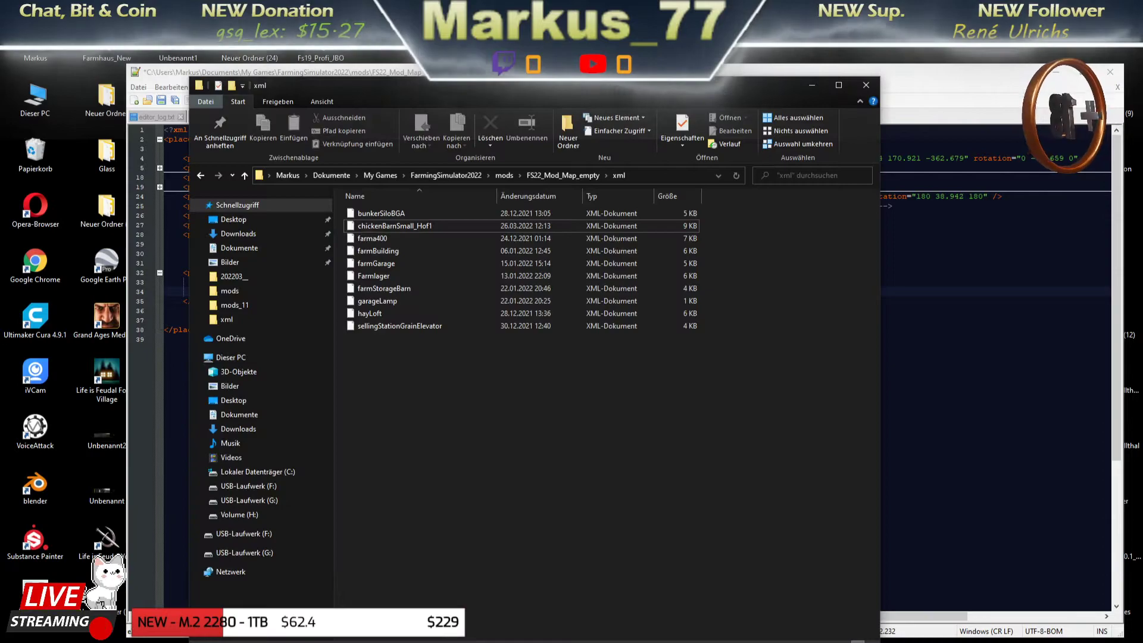
pyautogui.click(569, 176)
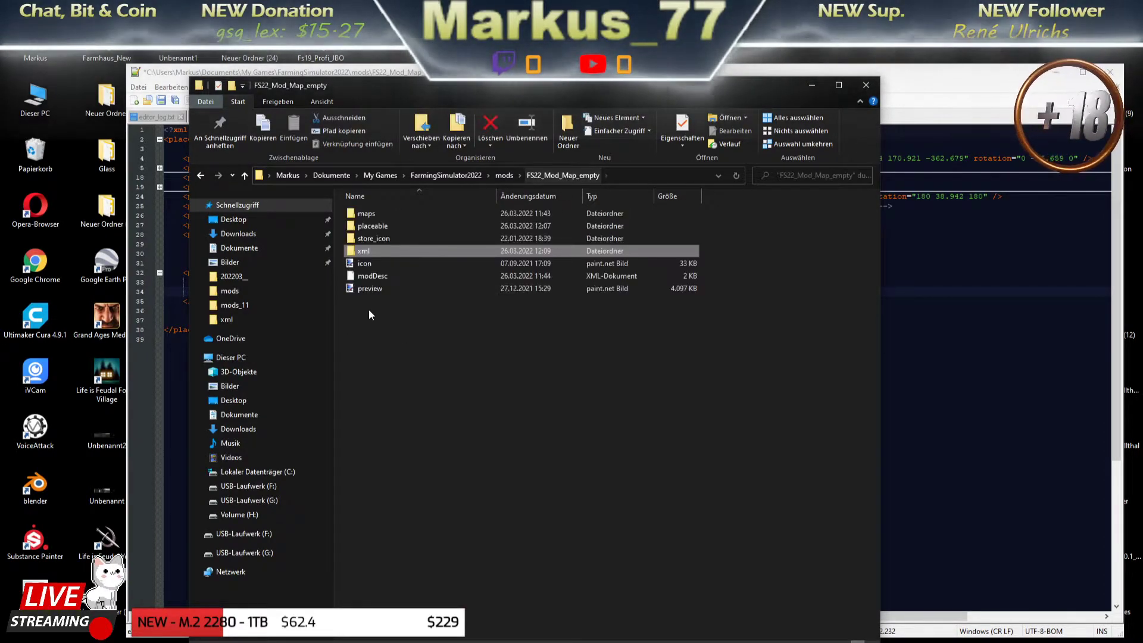
pyautogui.doubleClick(363, 253)
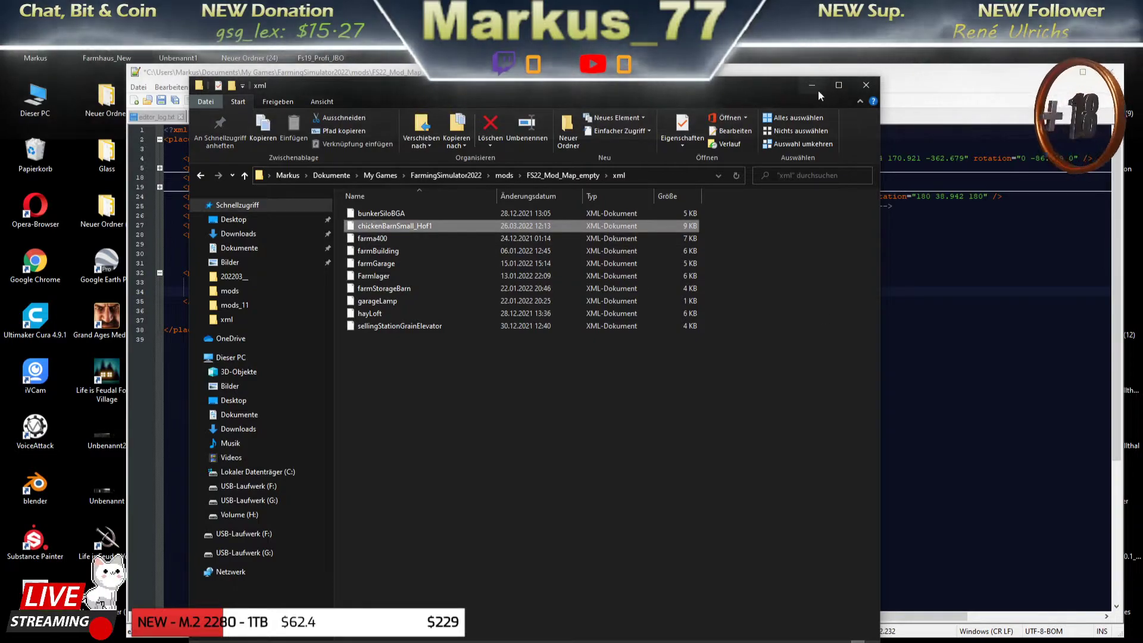
pyautogui.hotkey('alt', 'Tab')
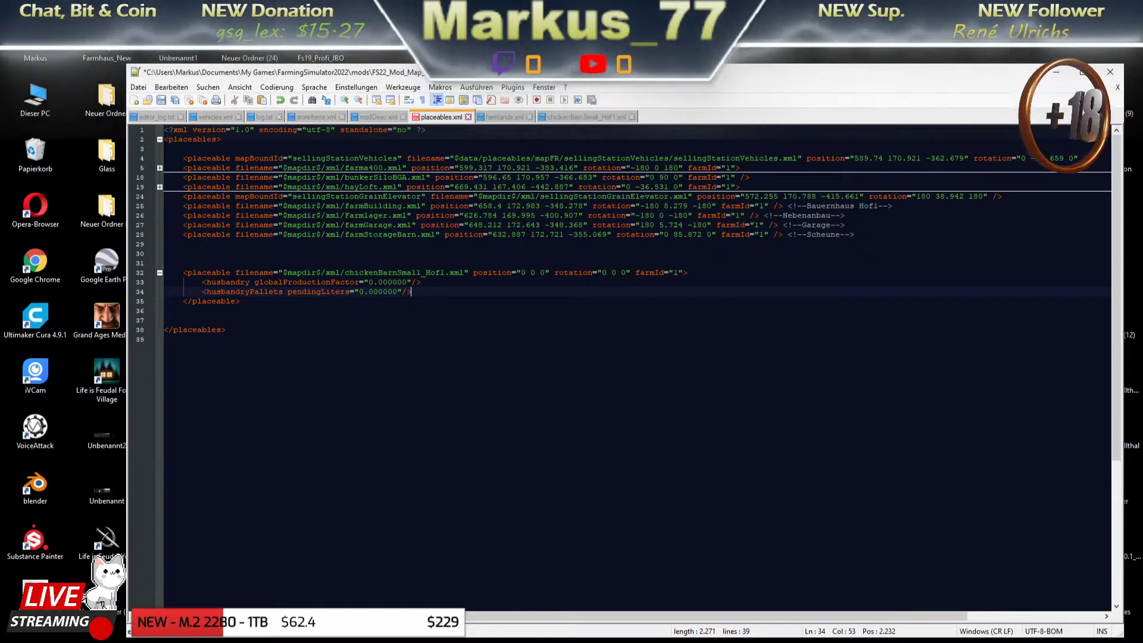
pyautogui.hotkey('alt', 'Tab')
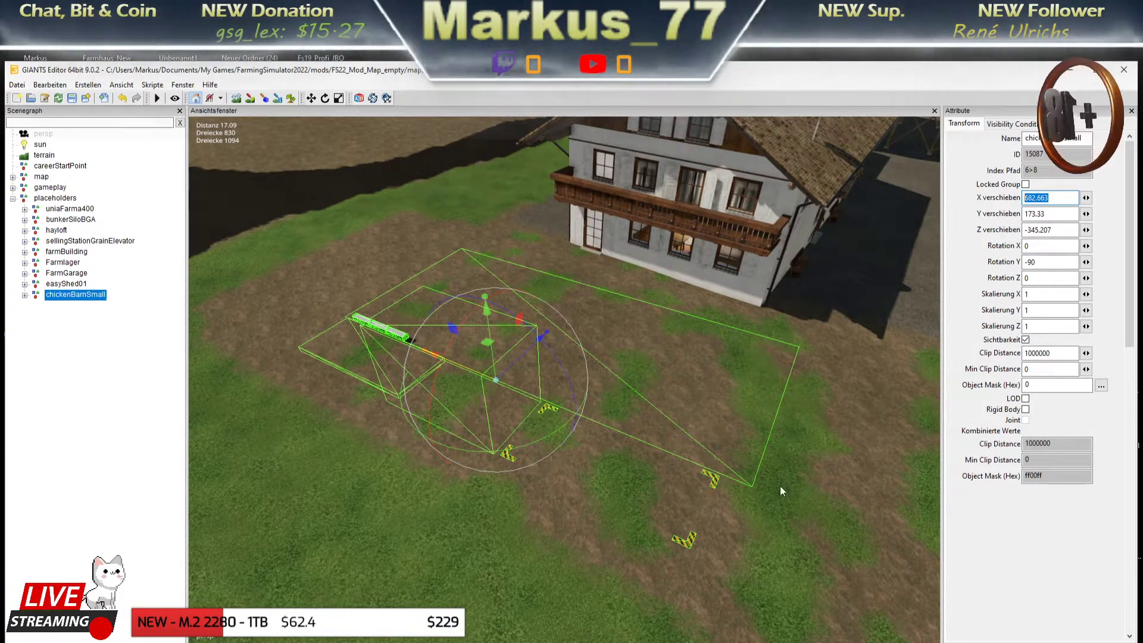
# Enter the barn's position values 682.663 and 173.33 from GIANTS Editor into line 32.
pyautogui.hotkey('alt', 'Tab')
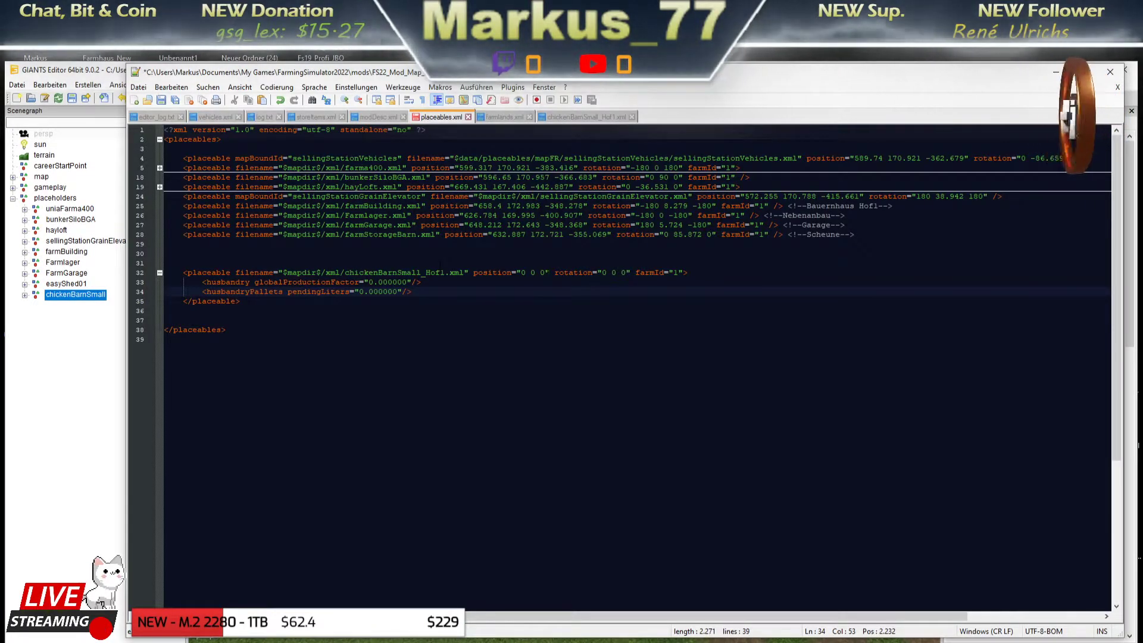
pyautogui.moveTo(546, 273); pyautogui.dragTo(531, 272)
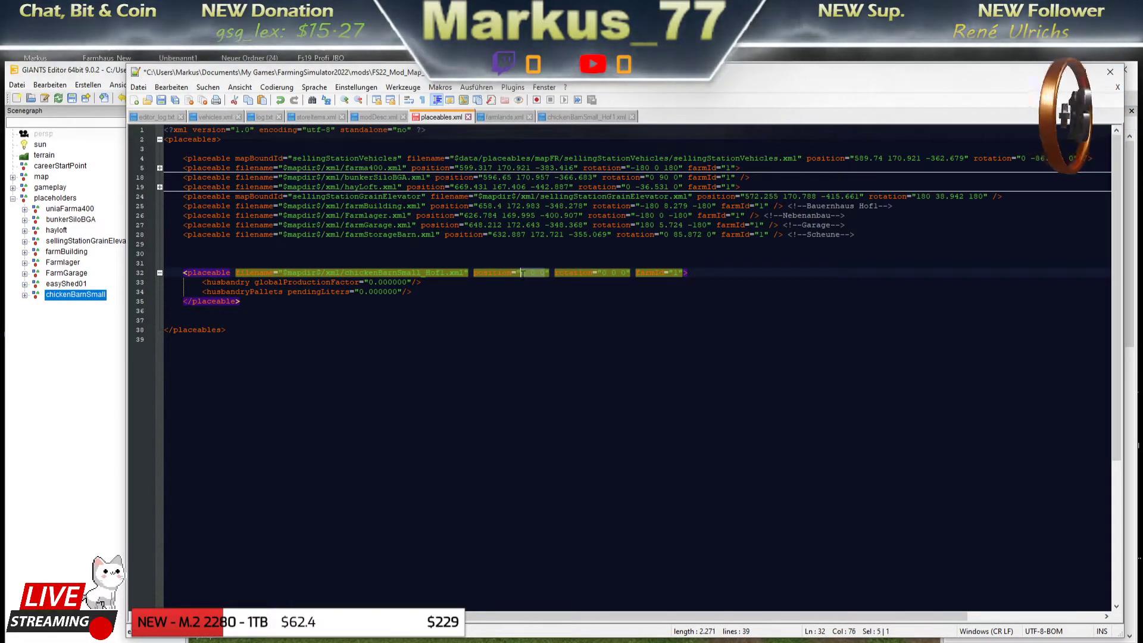
pyautogui.write('682.663')
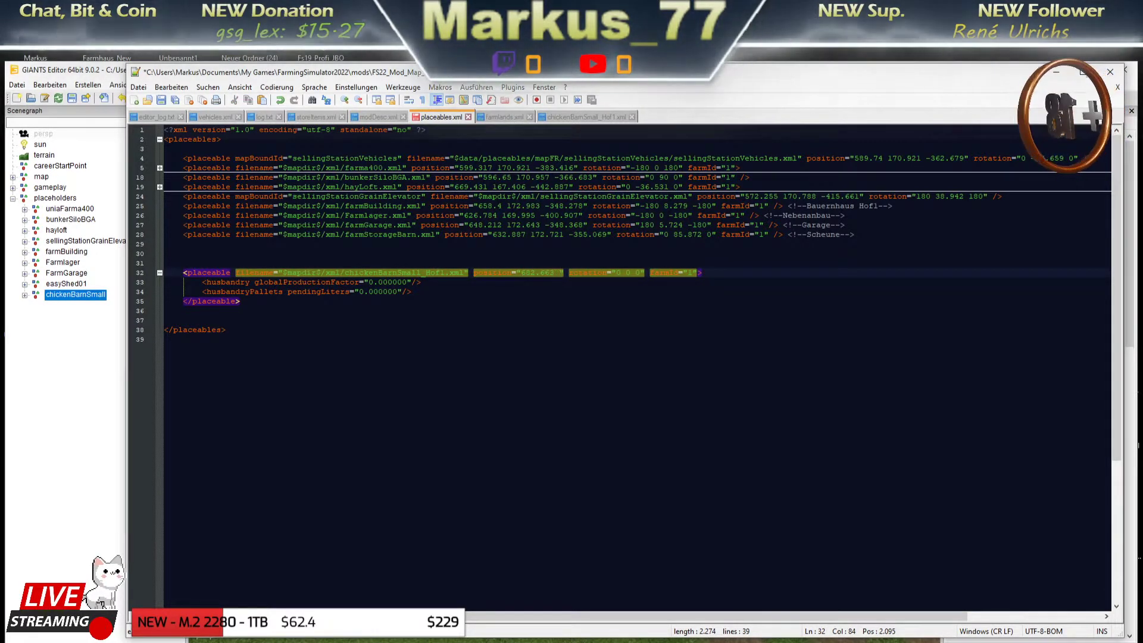
pyautogui.hotkey('alt', 'Tab')
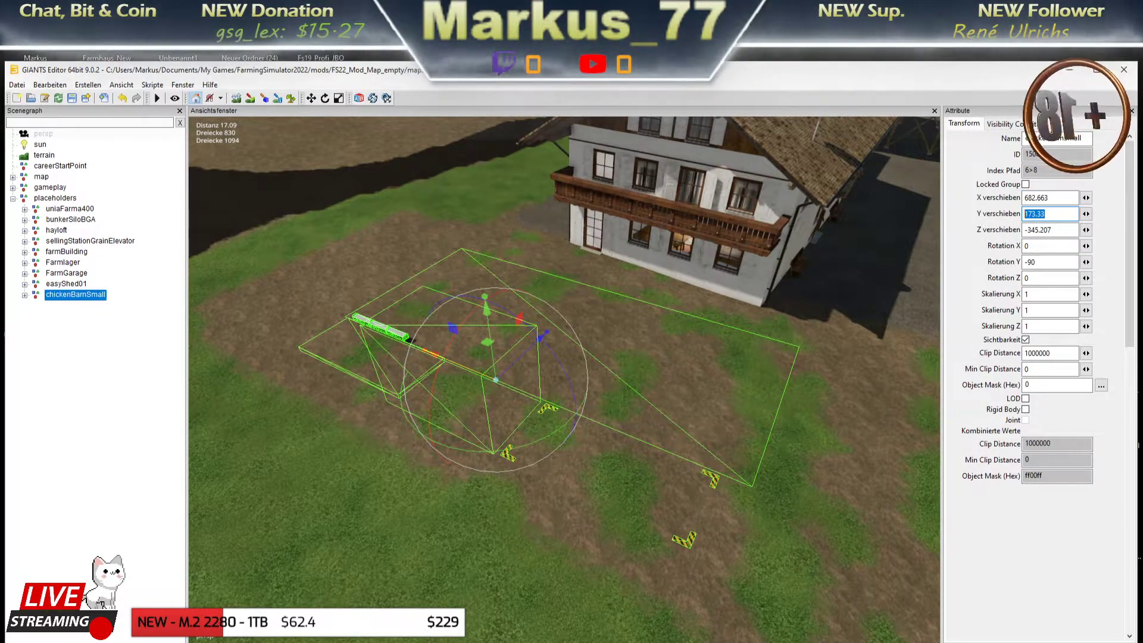
pyautogui.hotkey('alt', 'Tab')
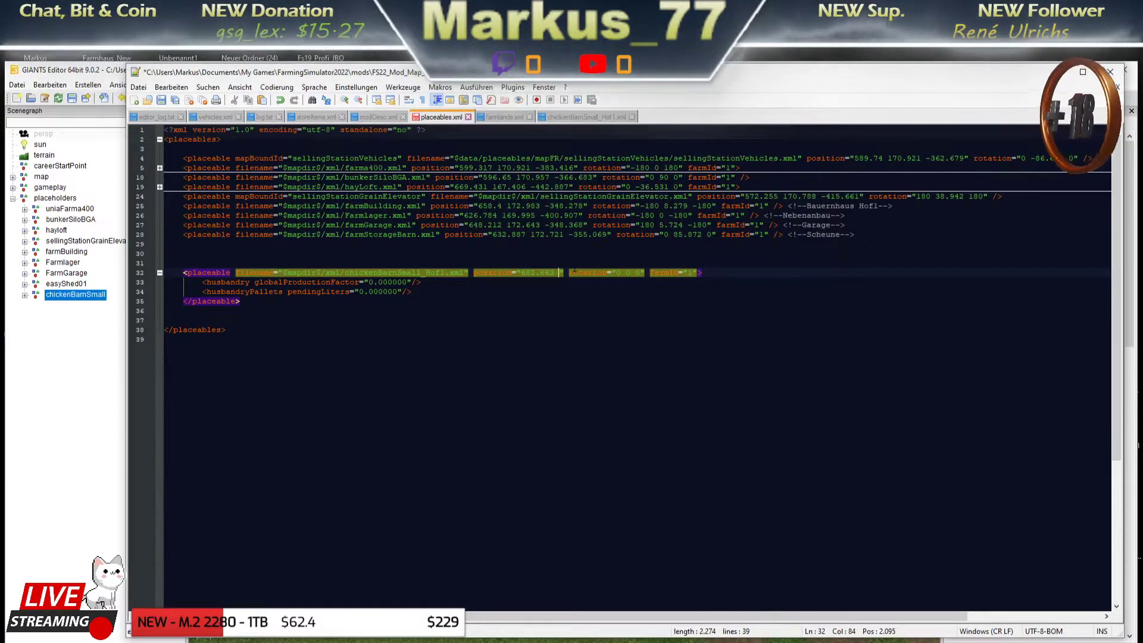
pyautogui.write('173.33')
pyautogui.hotkey('alt', 'Tab')
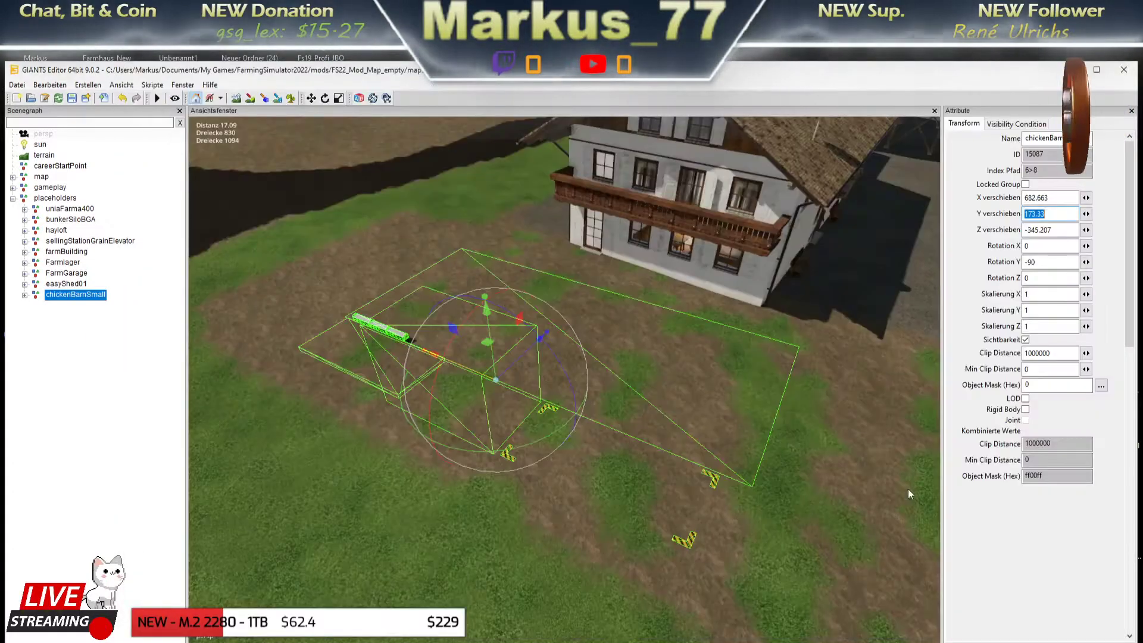
pyautogui.press('Tab')
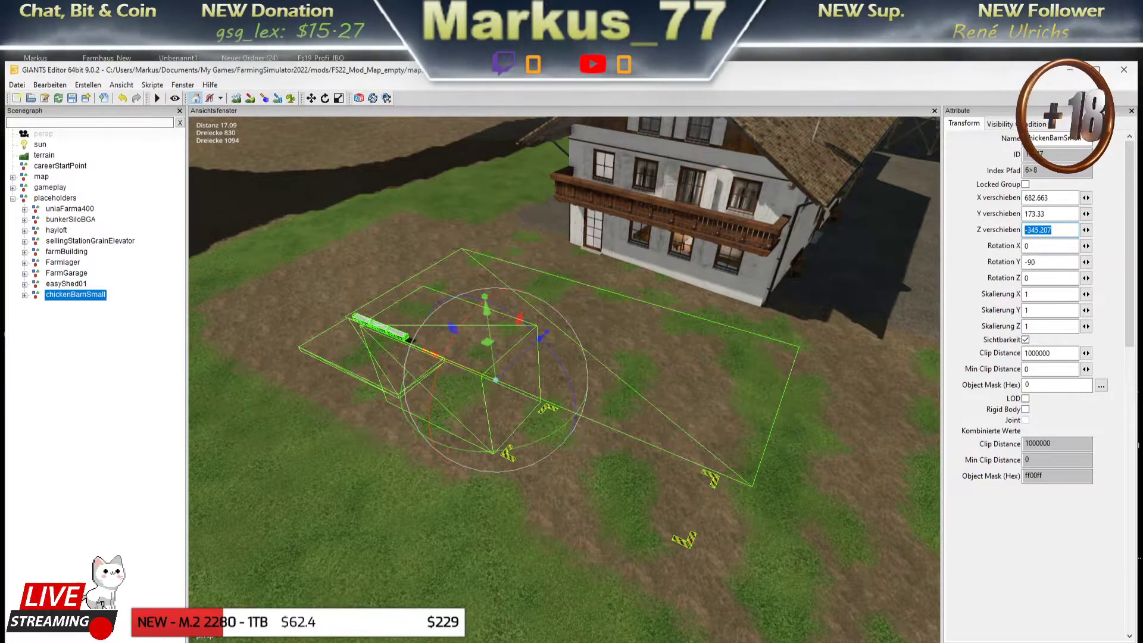
# Recheck the barn's transform values and set its rotation to 0 -90 0.
pyautogui.hotkey('alt', 'Tab')
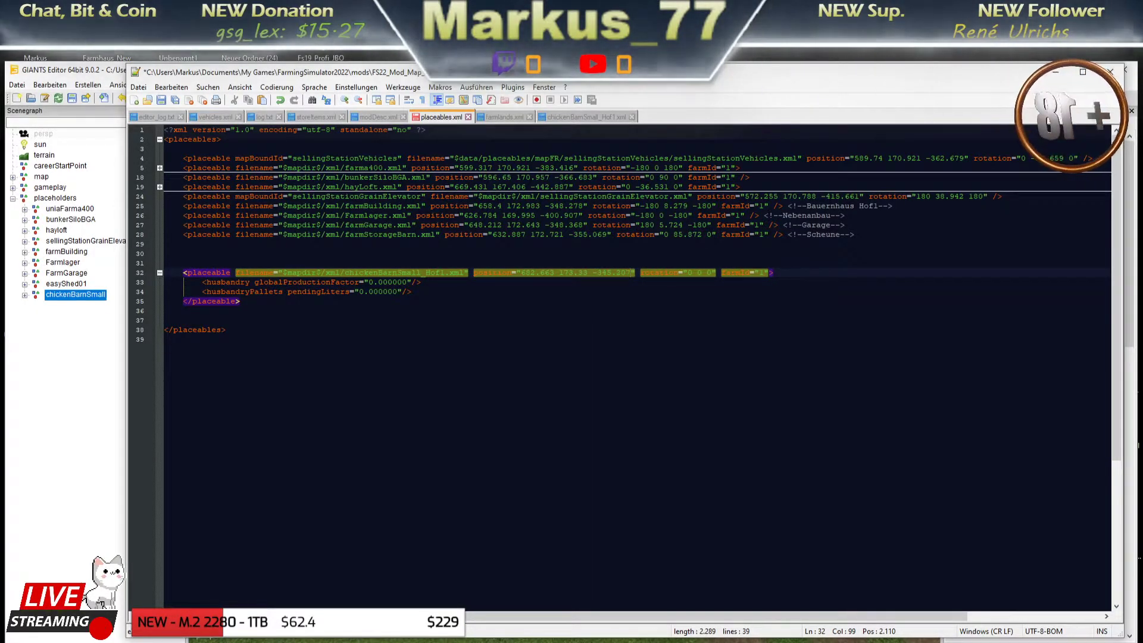
pyautogui.hotkey('alt', 'Tab')
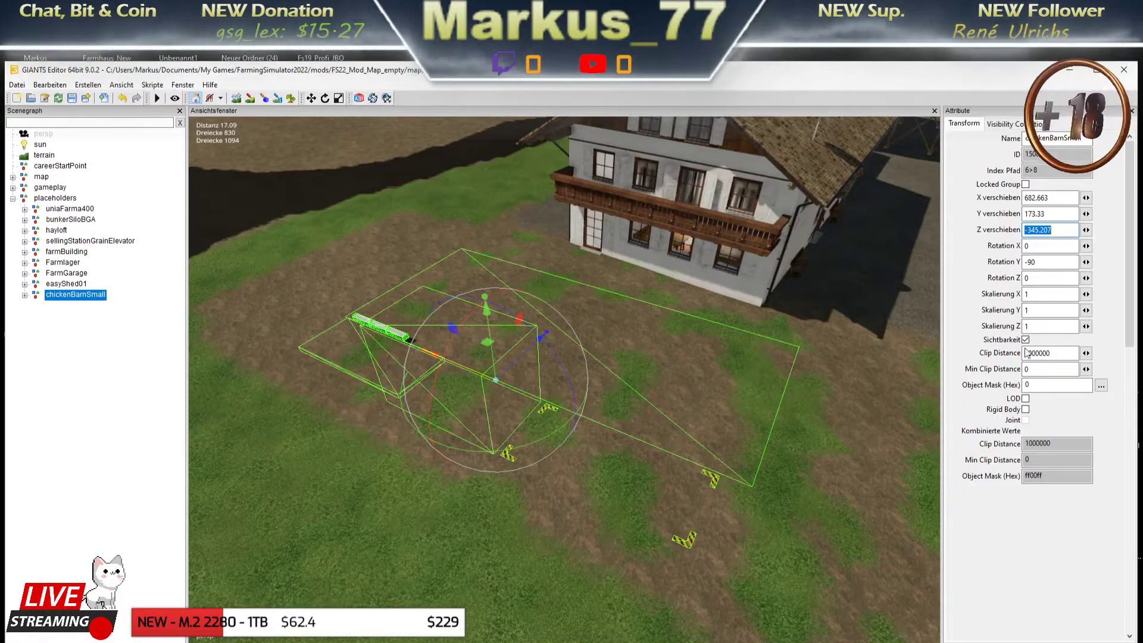
pyautogui.hotkey('alt', 'Tab')
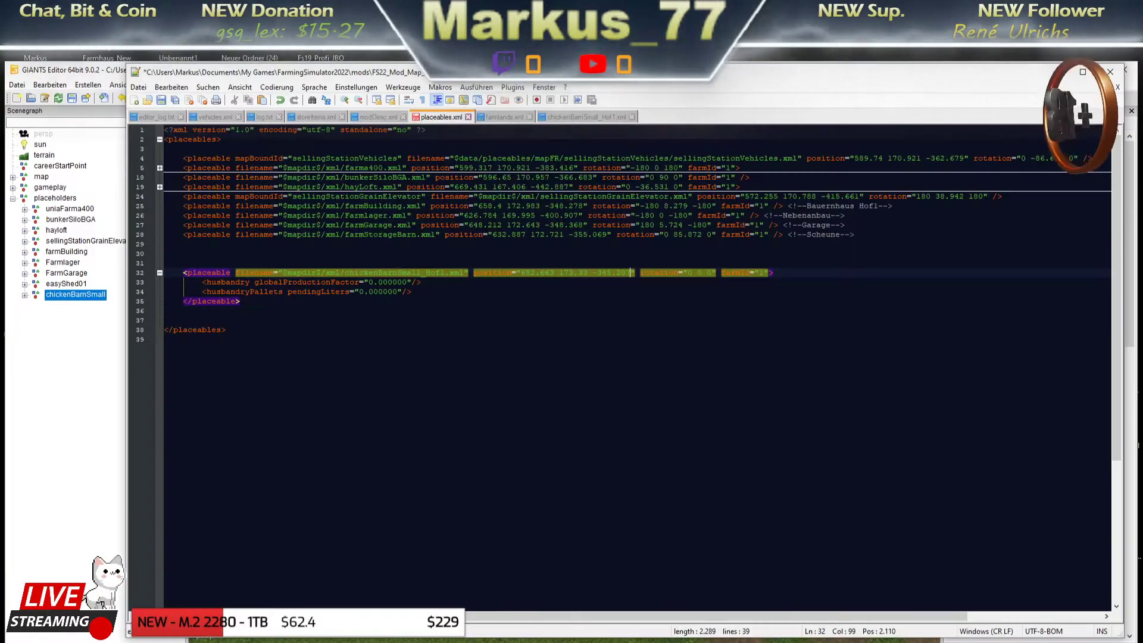
pyautogui.doubleClick(699, 272)
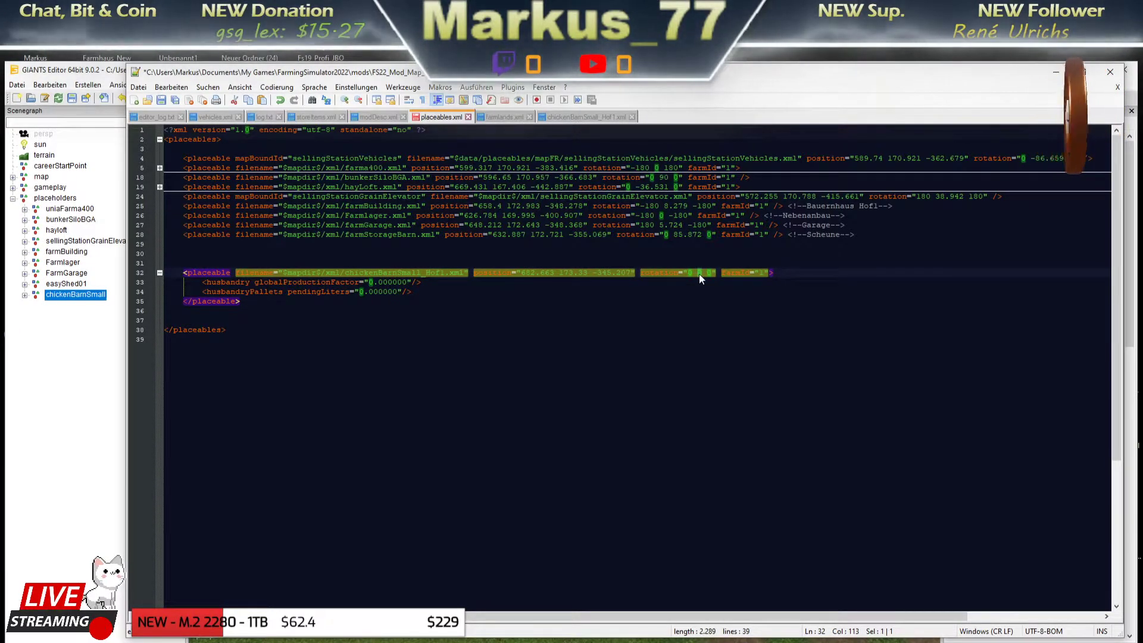
pyautogui.write('-50')
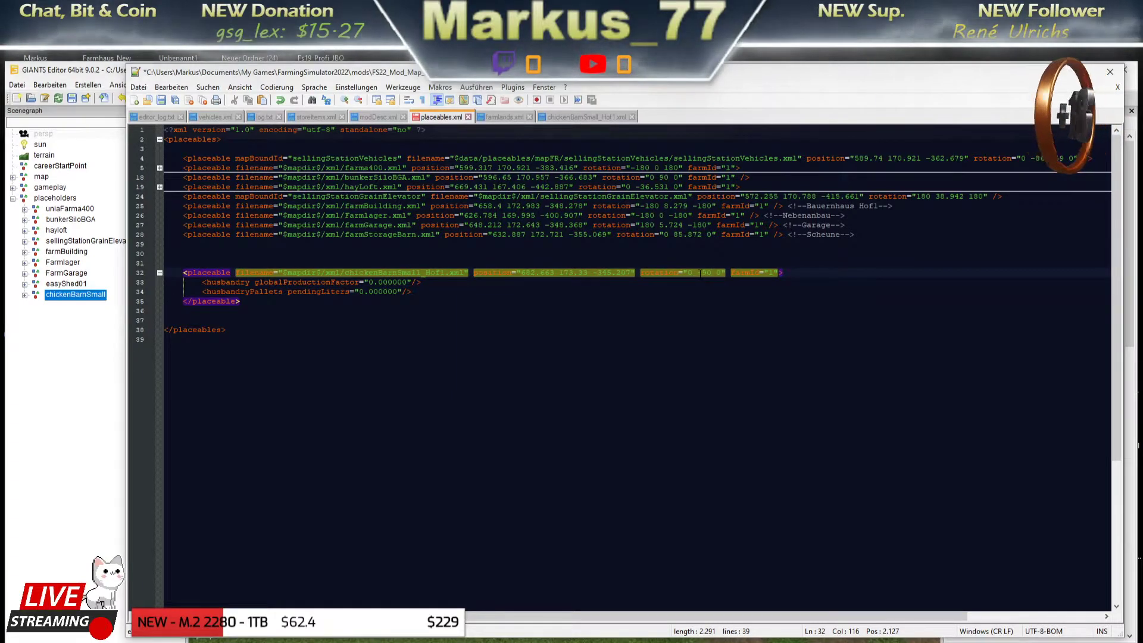
pyautogui.click(807, 272)
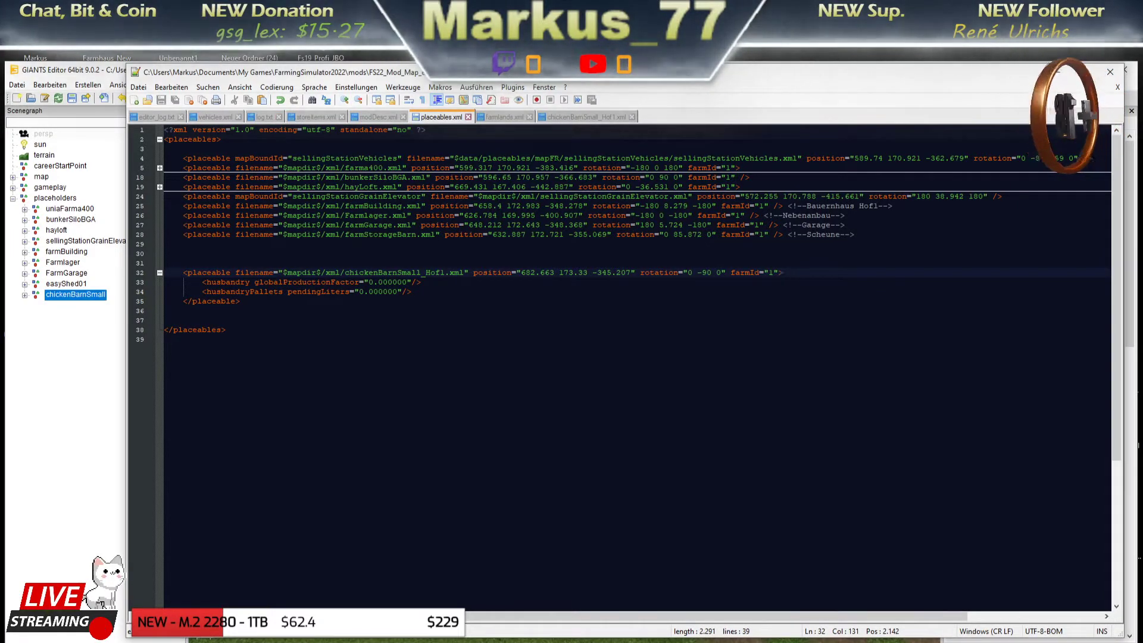
# Duplicate the farmStorageBarn storeItem line onto line 48 of modDesc.xml.
pyautogui.click(377, 118)
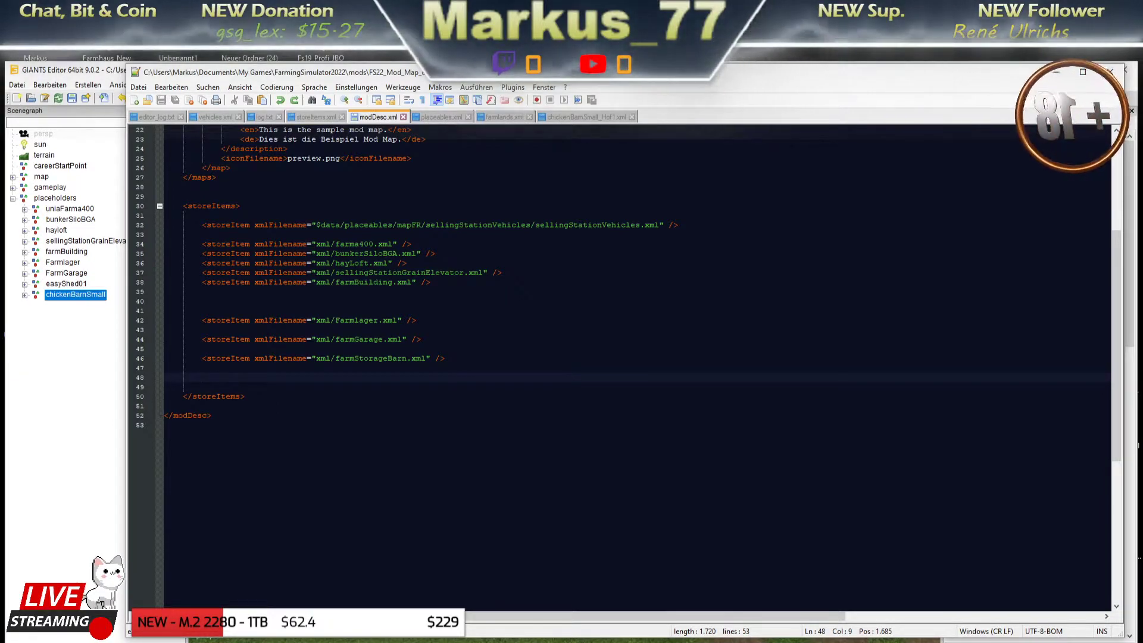
pyautogui.moveTo(446, 357); pyautogui.dragTo(202, 358)
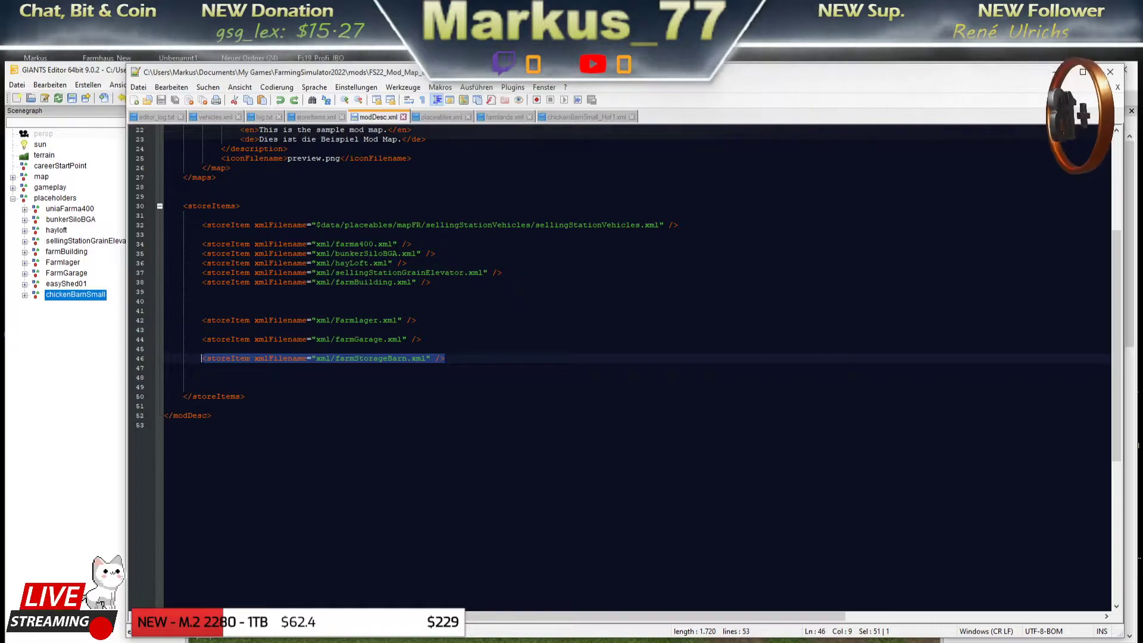
pyautogui.press('Down')
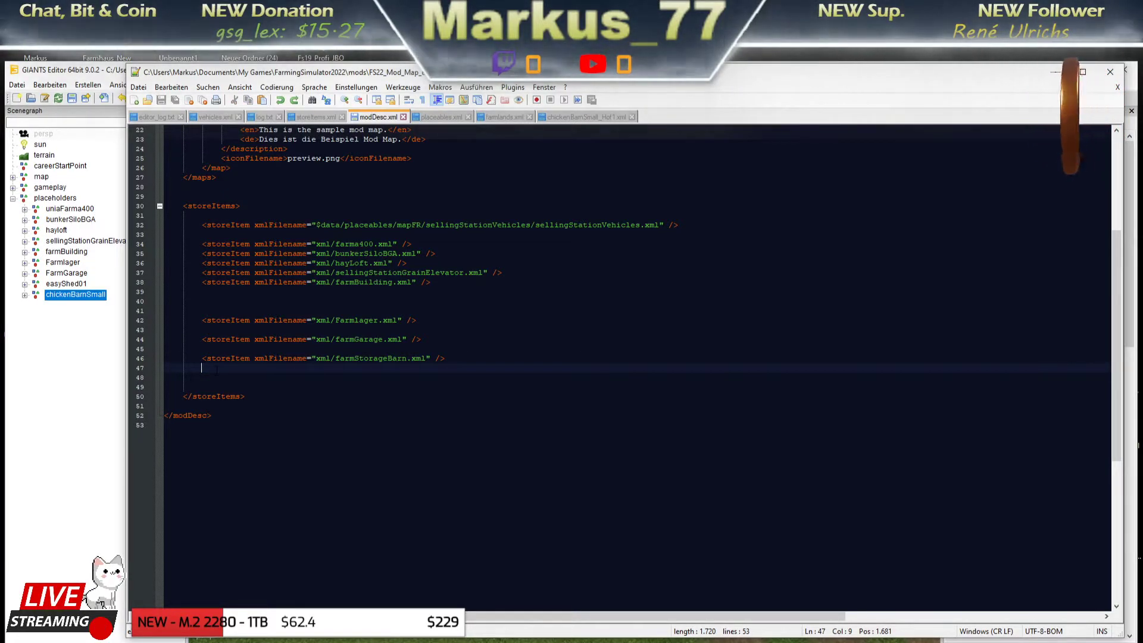
pyautogui.press('Down')
pyautogui.write('<storeItem xmlFilename="xml/farmStorageBarn.xml" />')
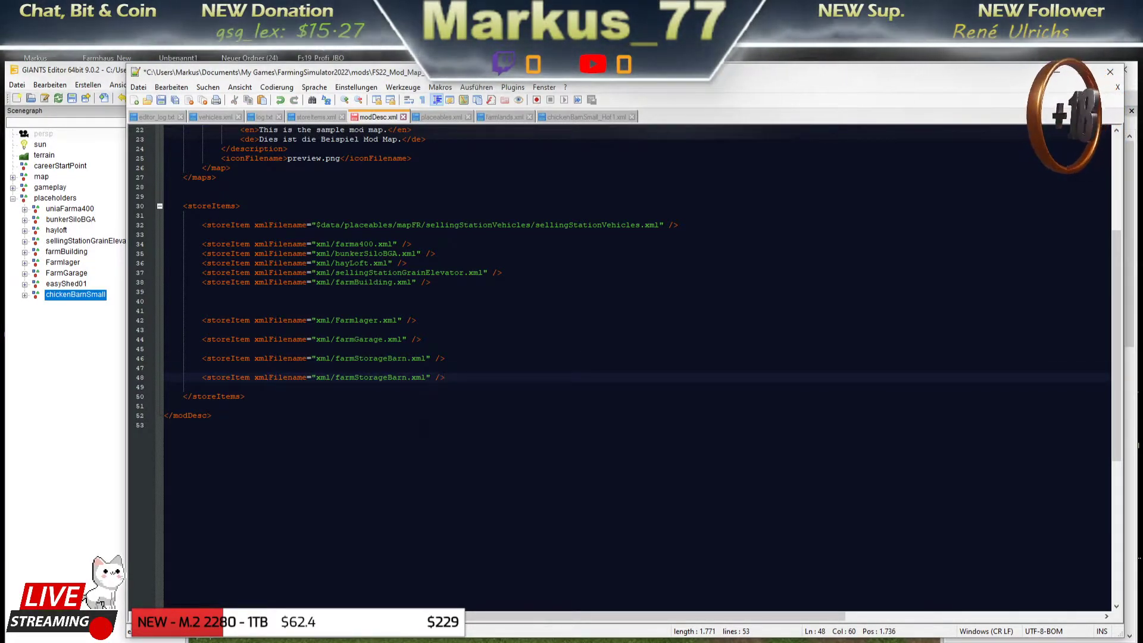
# Change the copied storeItem's xmlFilename to xml/chickenBarnSmall_Hof1.xml.
pyautogui.click(440, 118)
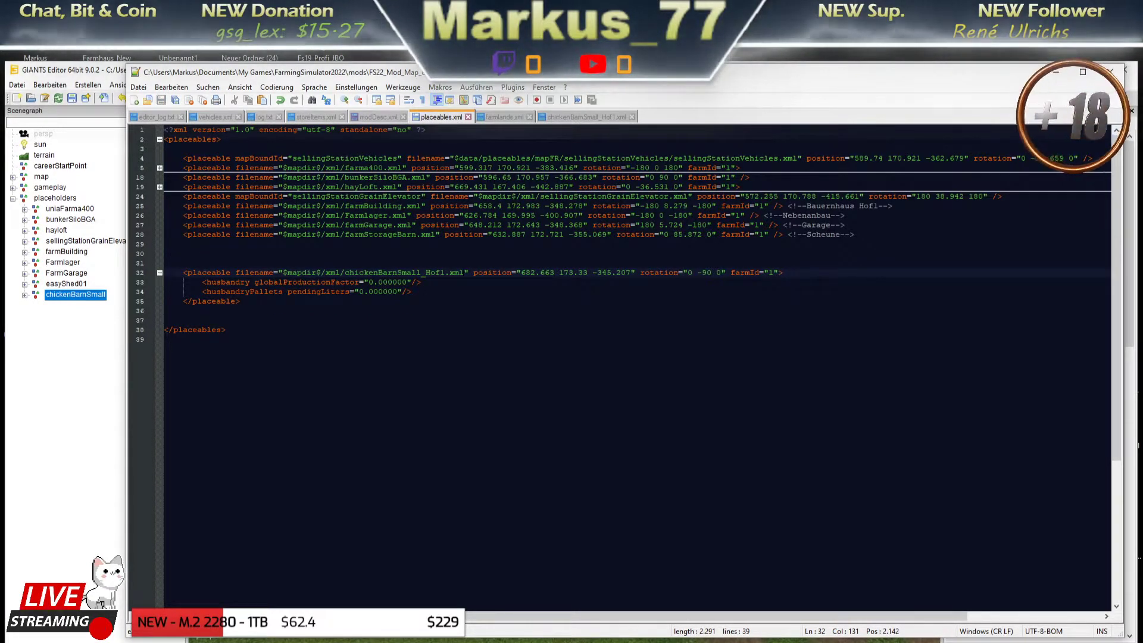
pyautogui.doubleClick(363, 272)
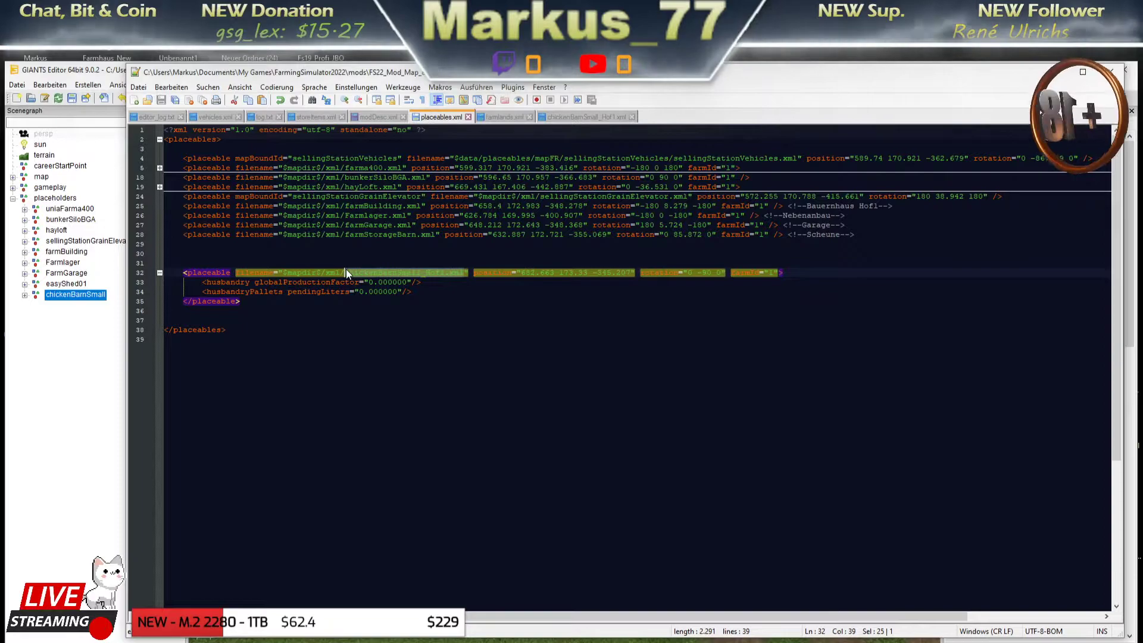
pyautogui.click(503, 117)
pyautogui.click(378, 117)
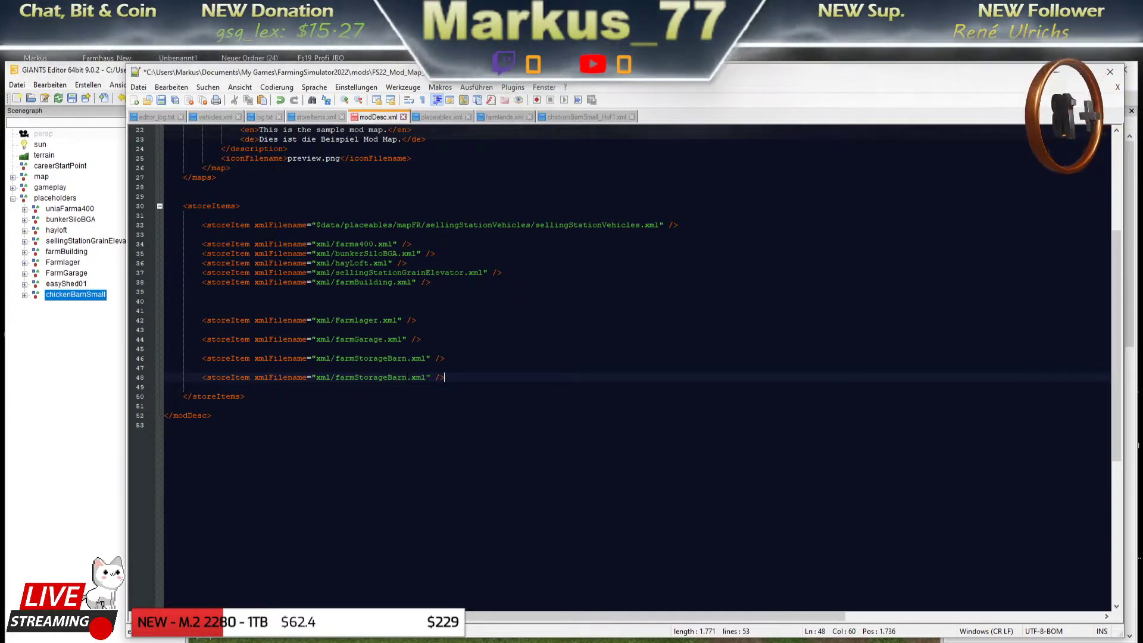
pyautogui.moveTo(426, 377); pyautogui.dragTo(316, 378)
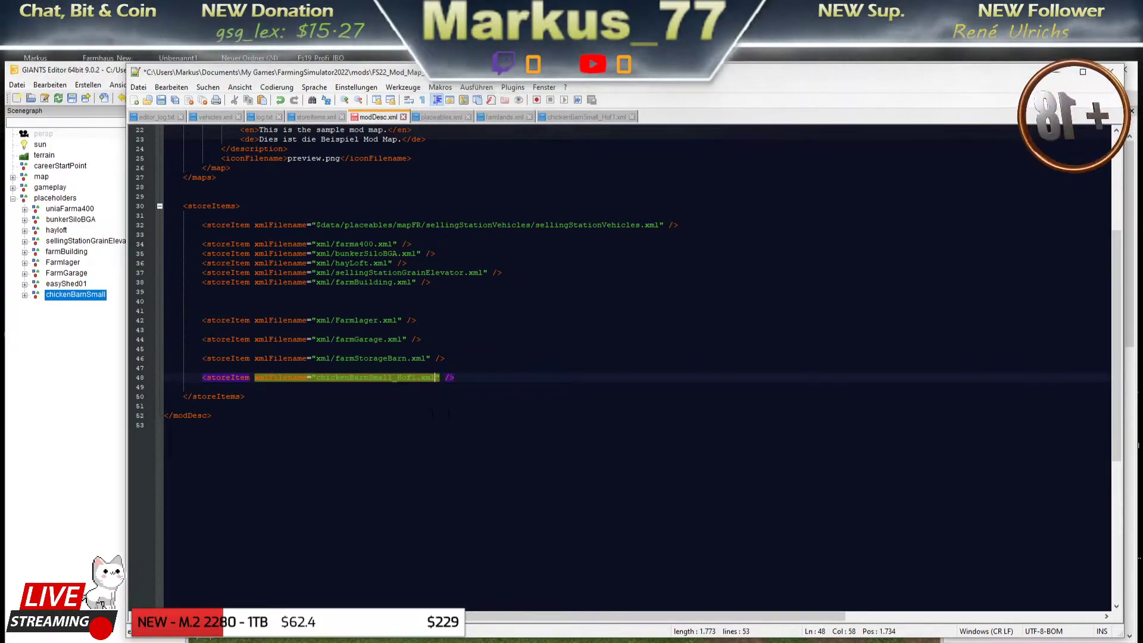
pyautogui.click(316, 377)
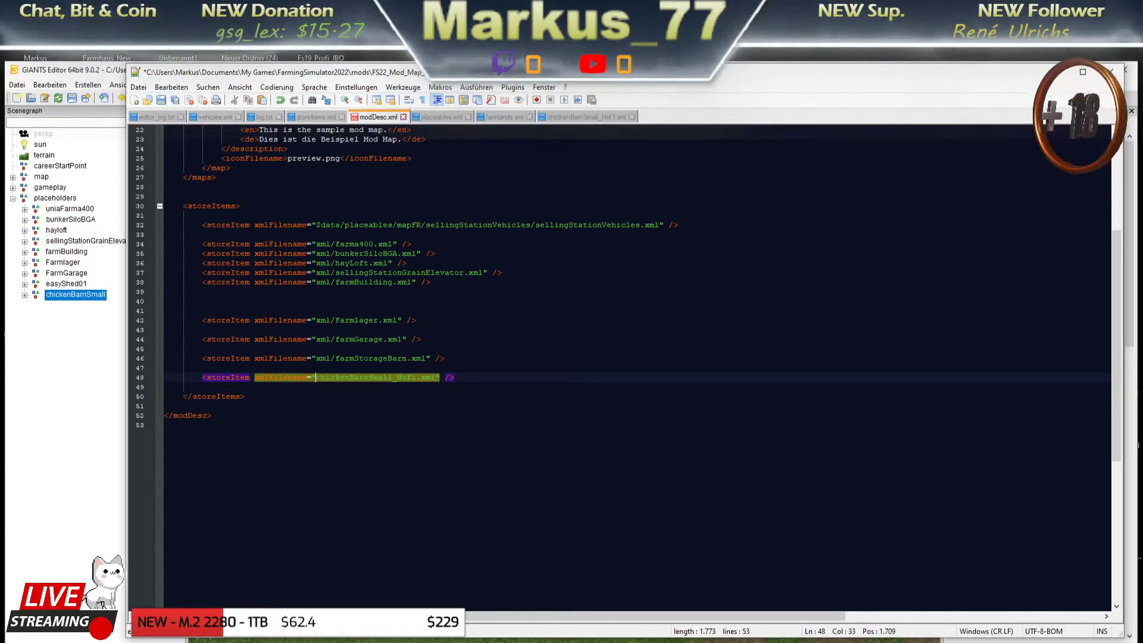
pyautogui.write('xml/')
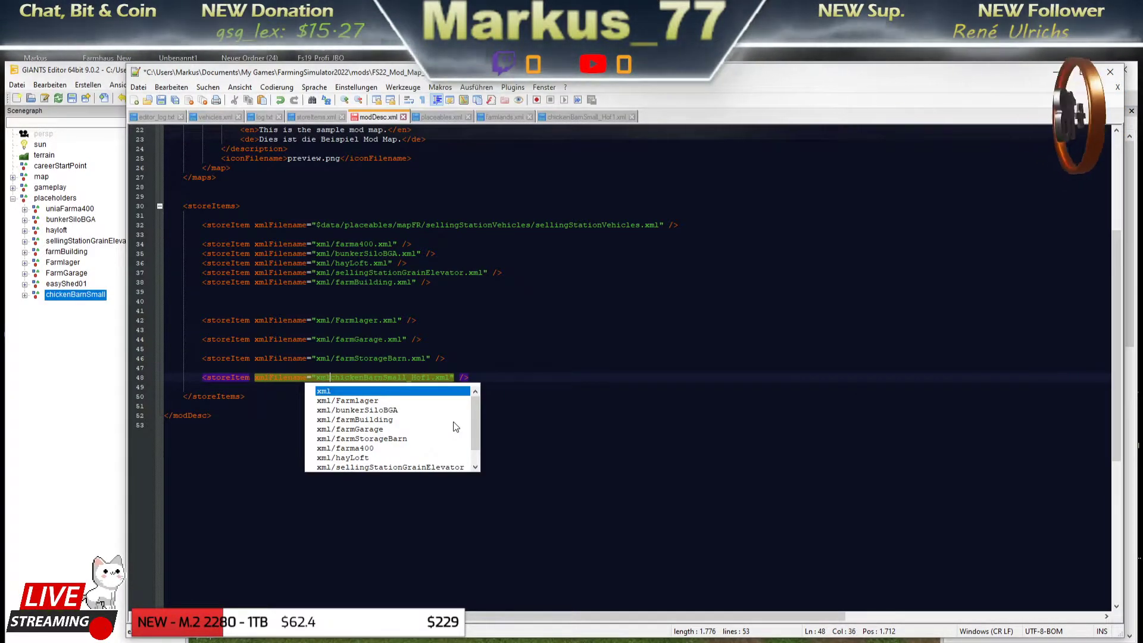
pyautogui.press('Down')
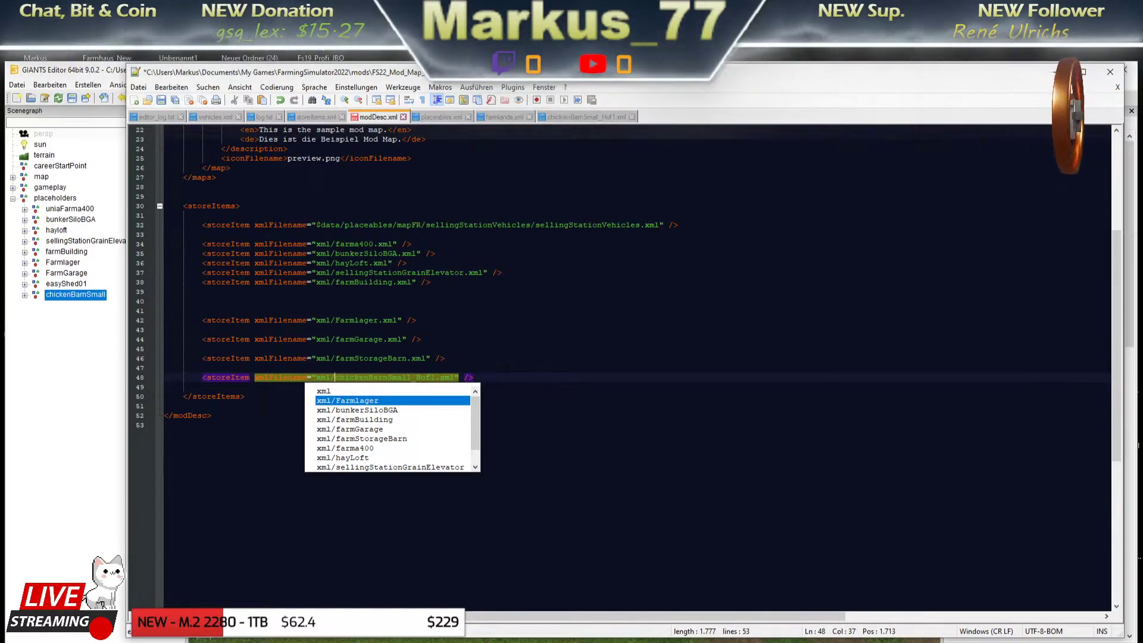
pyautogui.press('Escape')
pyautogui.press('End')
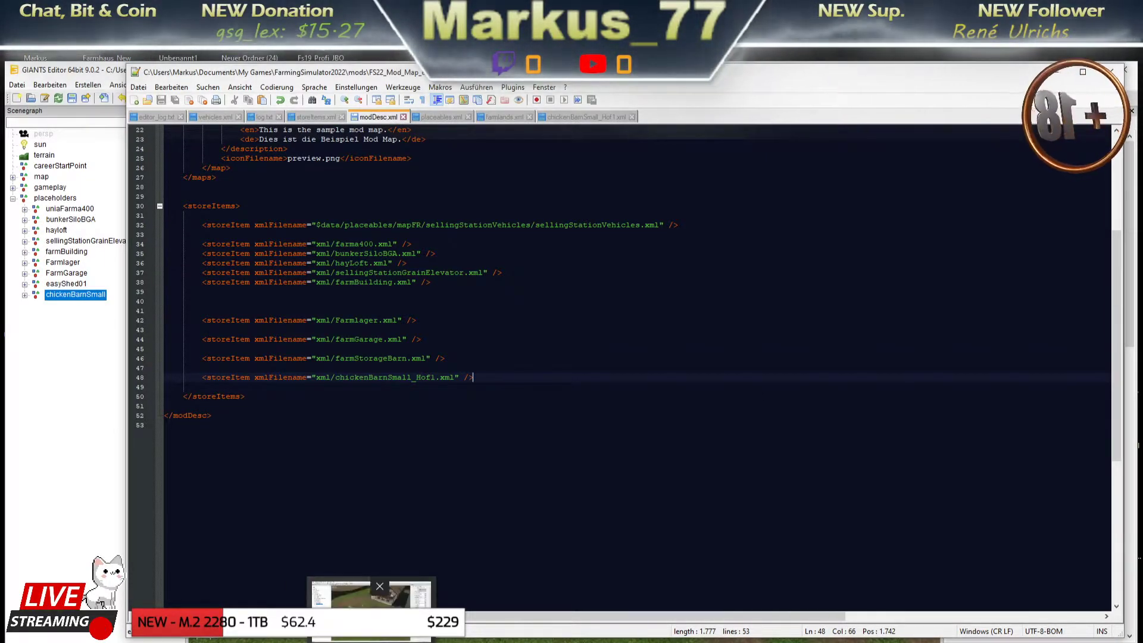
# Browse from the mods folder through FS22_Mod_Map_empty, placeable and Animal into chickenBarn_Hof1.
pyautogui.click(279, 601)
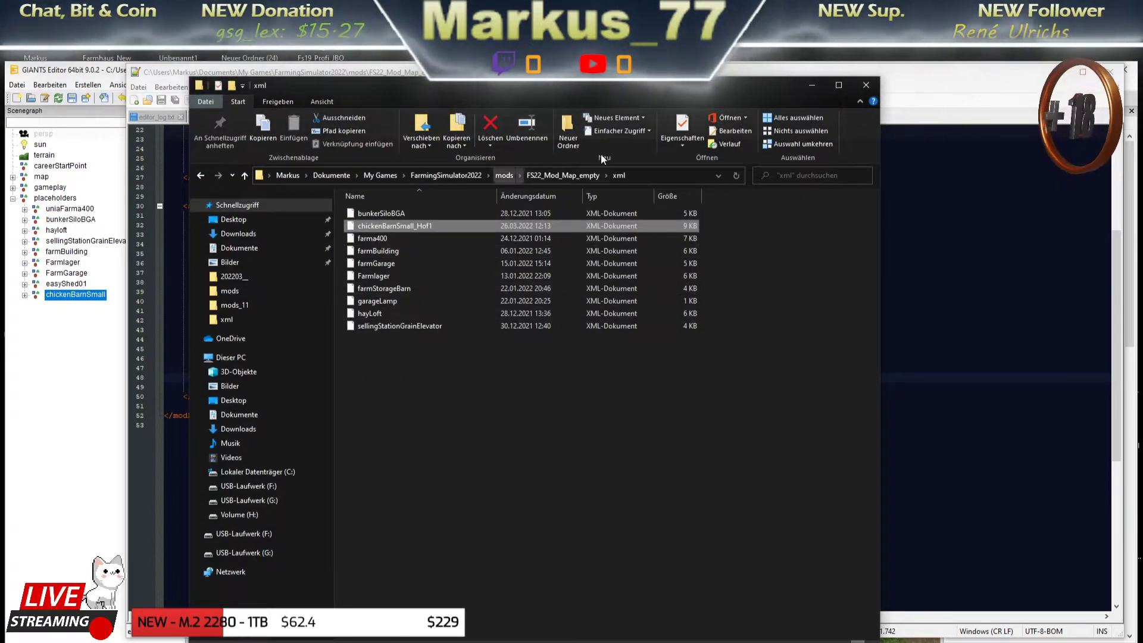
pyautogui.click(506, 175)
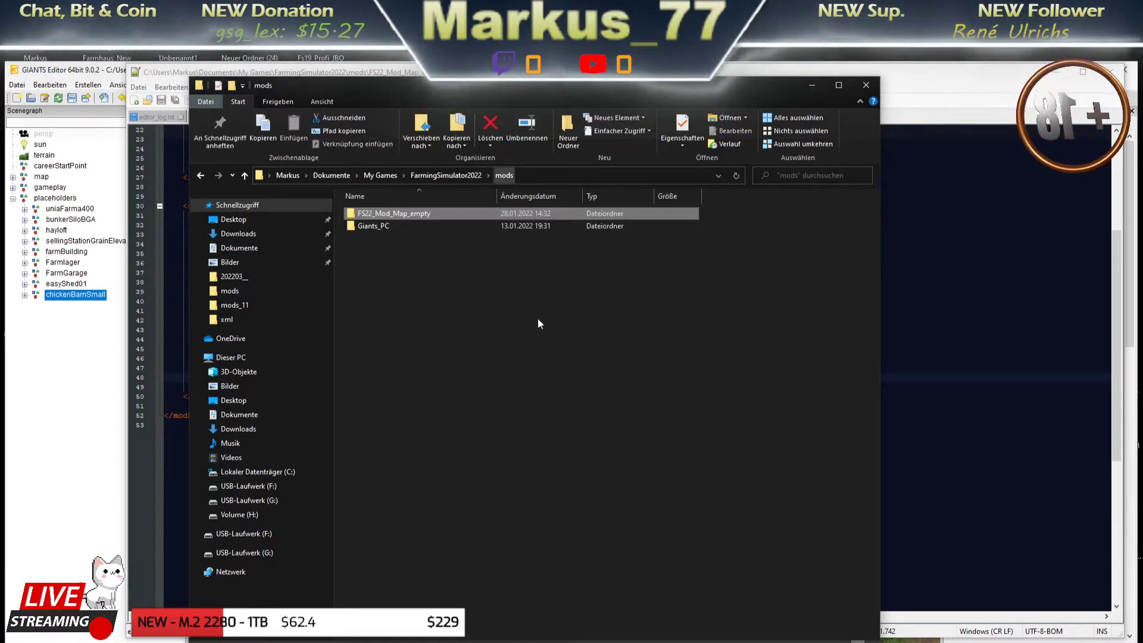
pyautogui.doubleClick(385, 214)
pyautogui.doubleClick(365, 228)
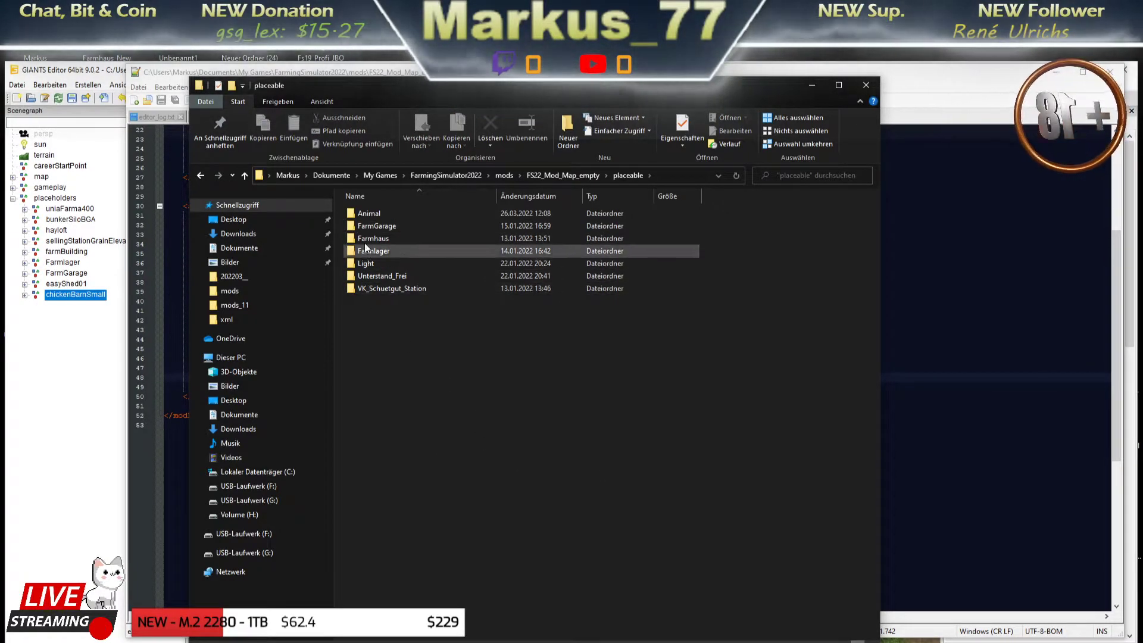
pyautogui.doubleClick(363, 213)
pyautogui.doubleClick(363, 213)
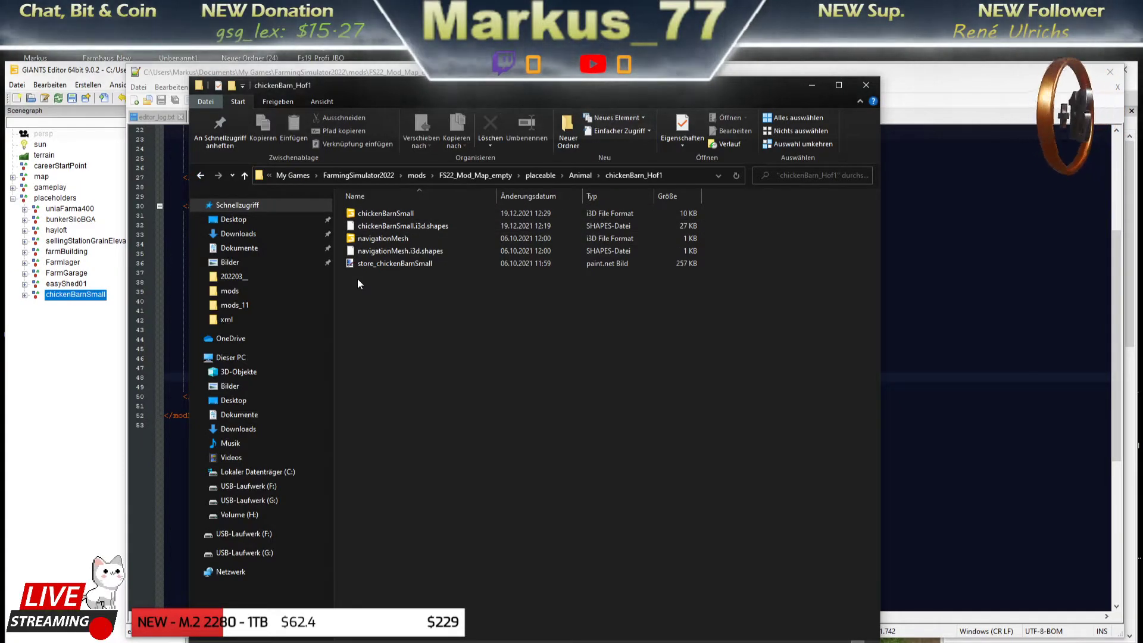
# Check the barn model's file path in chickenBarnSmall_Hof1.xml.
pyautogui.click(806, 85)
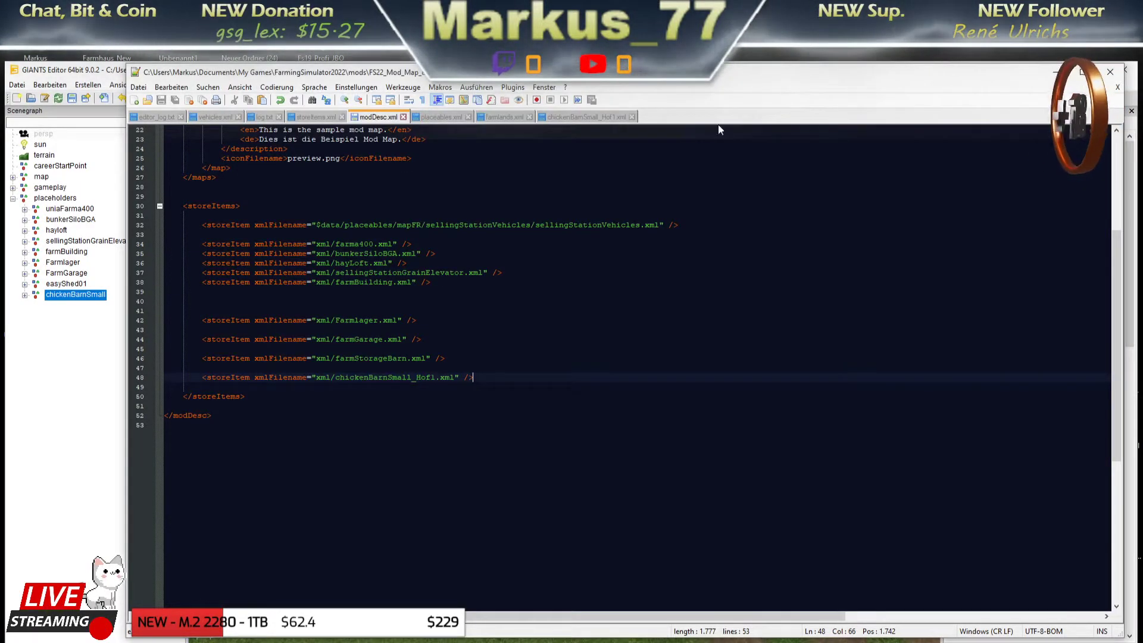
pyautogui.click(566, 117)
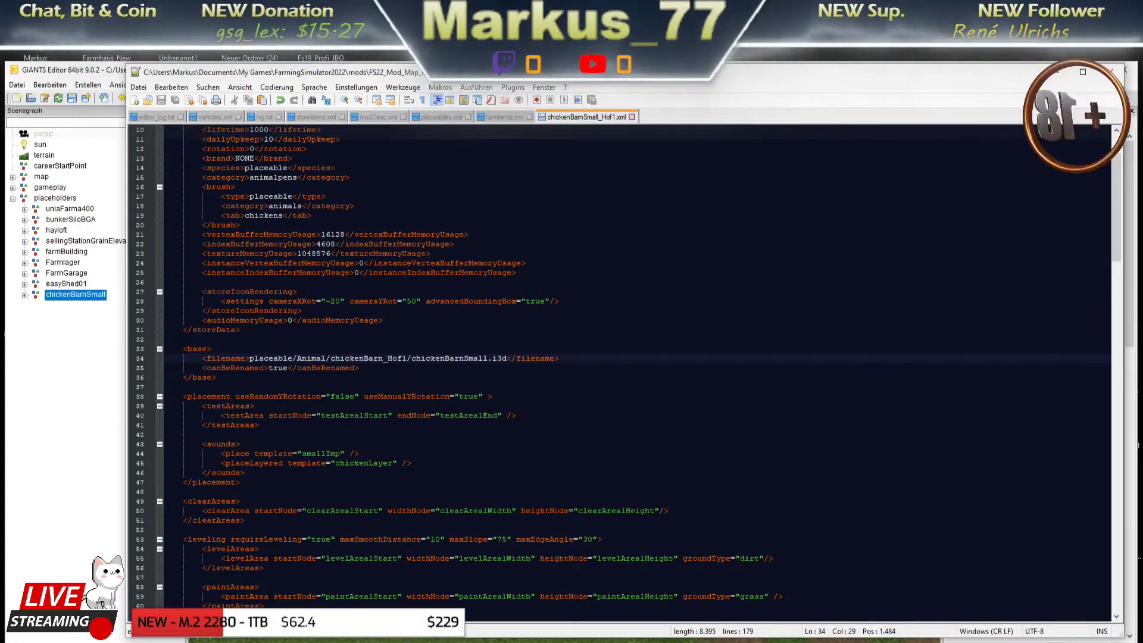
pyautogui.moveTo(250, 358); pyautogui.dragTo(507, 358)
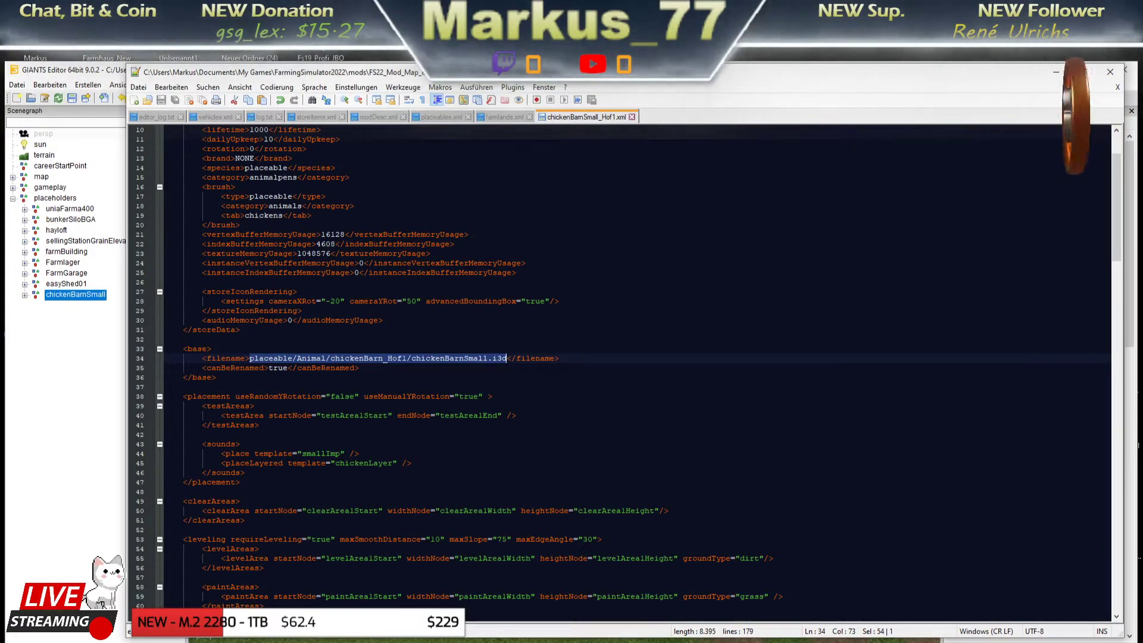
# Review the chicken barn block in placeables.xml and its storeItem line in modDesc.xml.
pyautogui.click(438, 117)
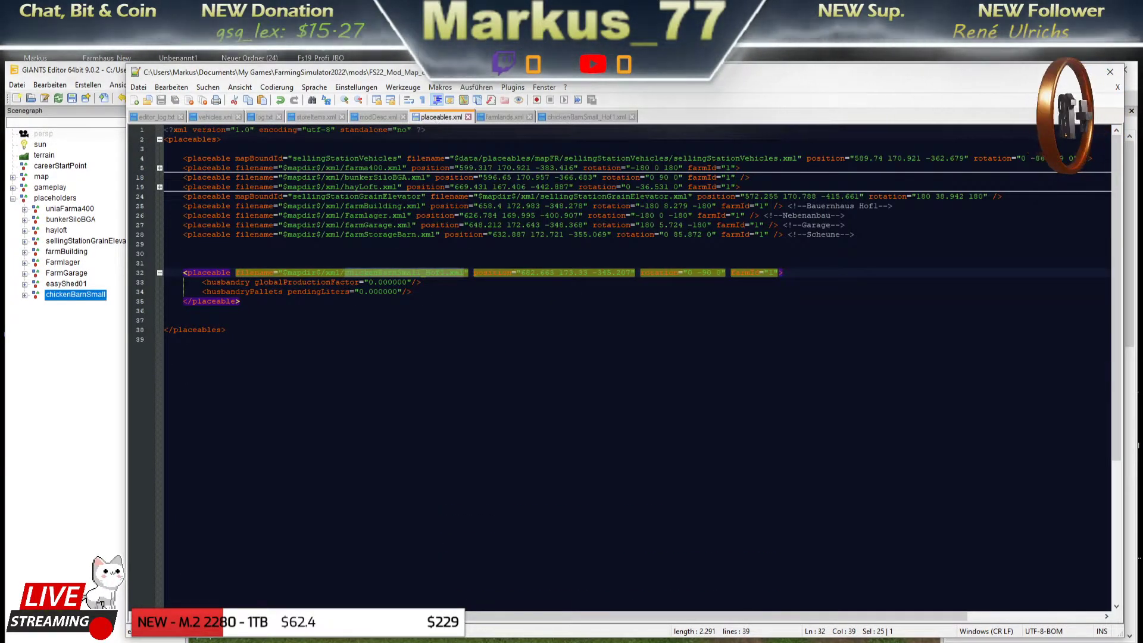
pyautogui.click(183, 253)
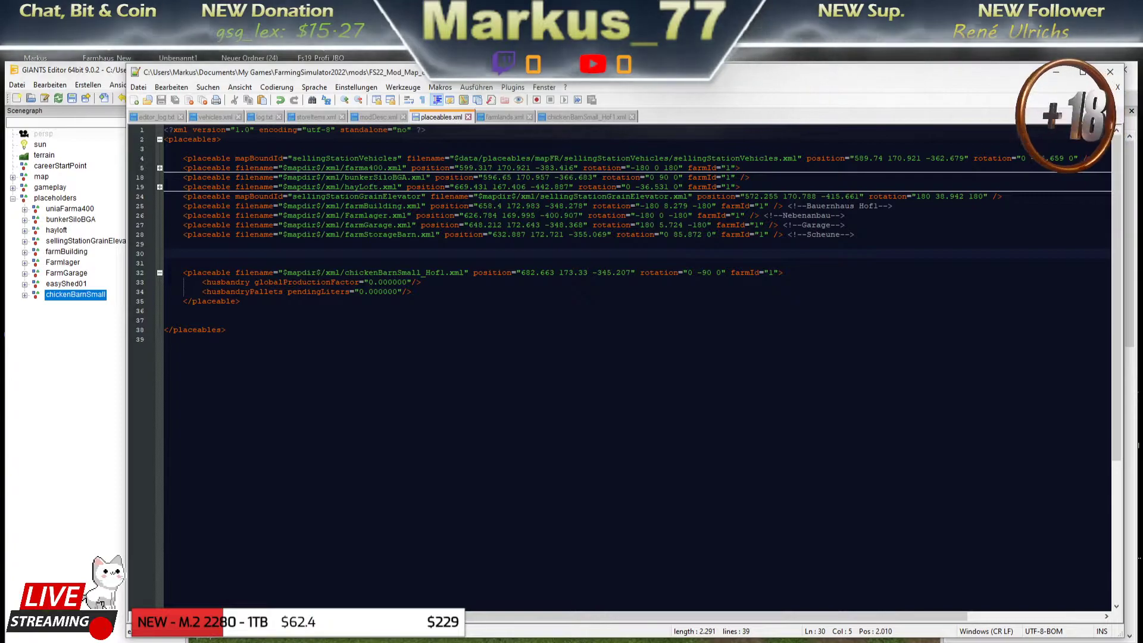
pyautogui.moveTo(183, 273); pyautogui.dragTo(240, 301)
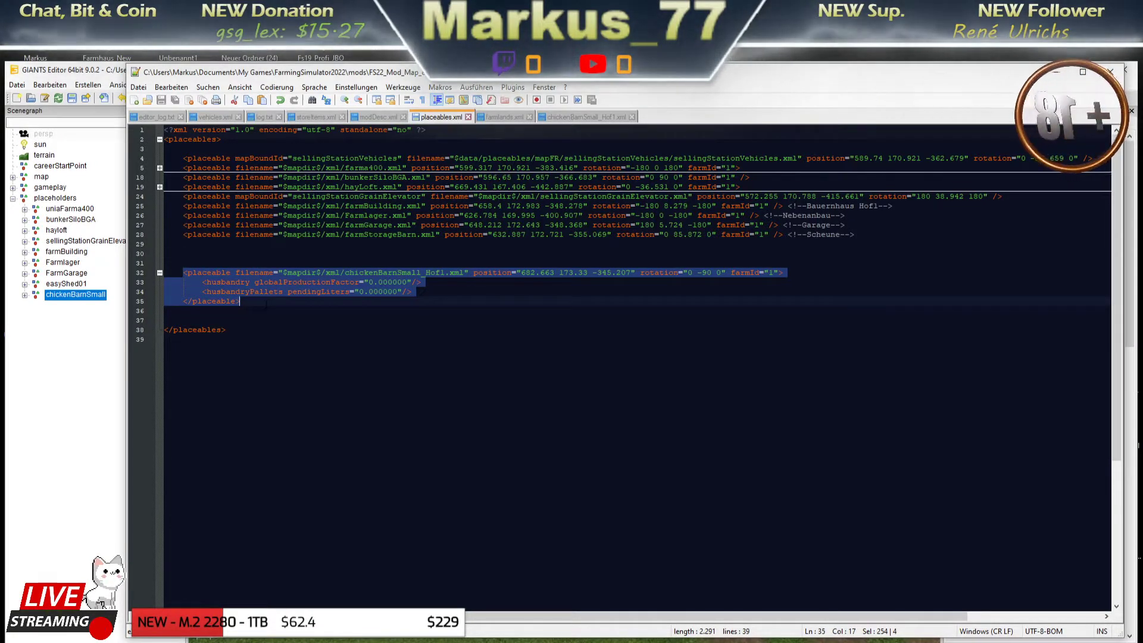
pyautogui.click(294, 320)
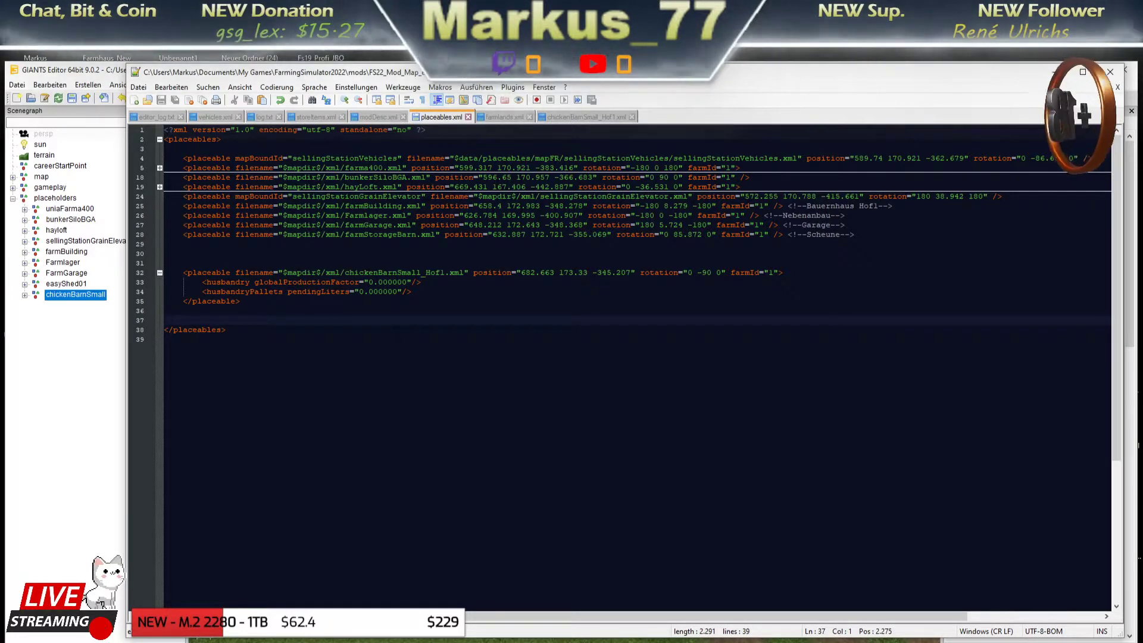
pyautogui.moveTo(197, 273); pyautogui.dragTo(241, 301)
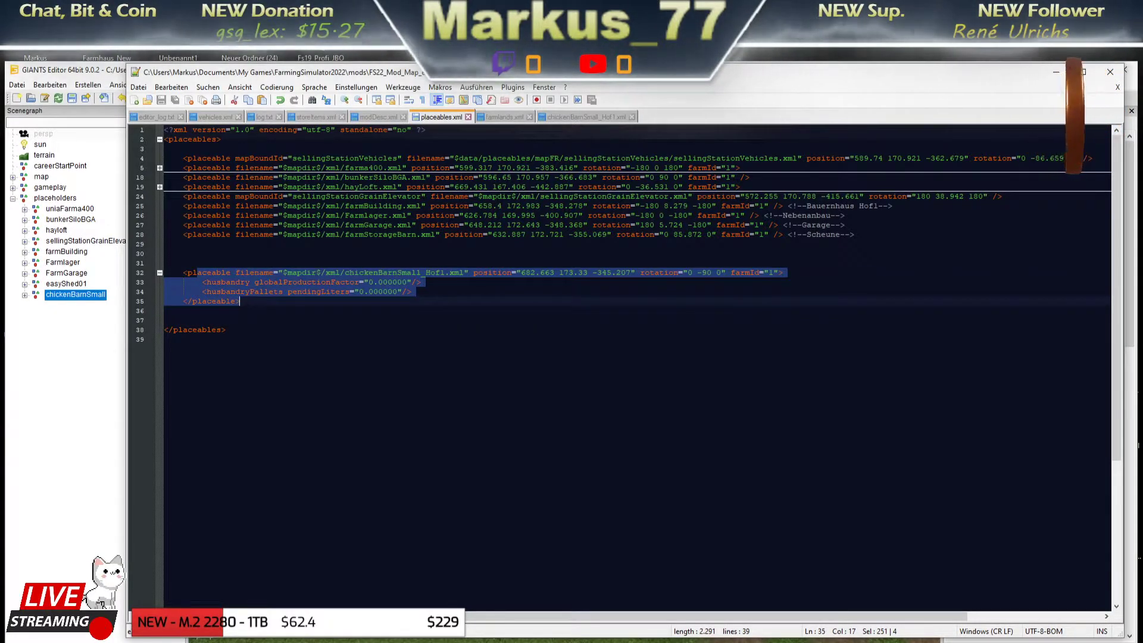
pyautogui.click(248, 310)
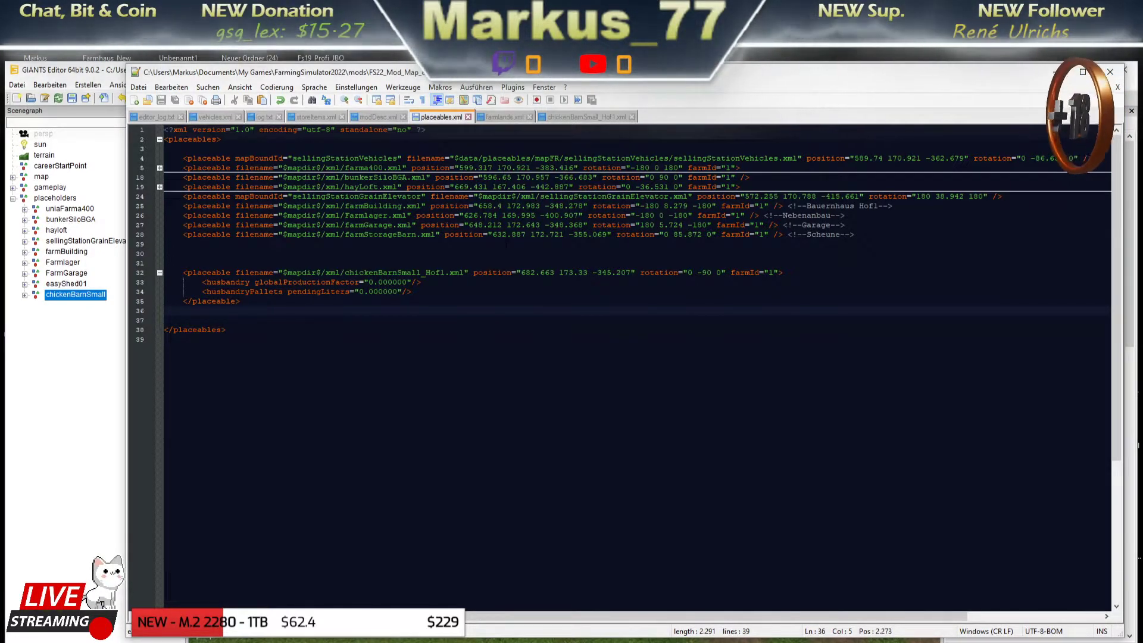
pyautogui.click(373, 118)
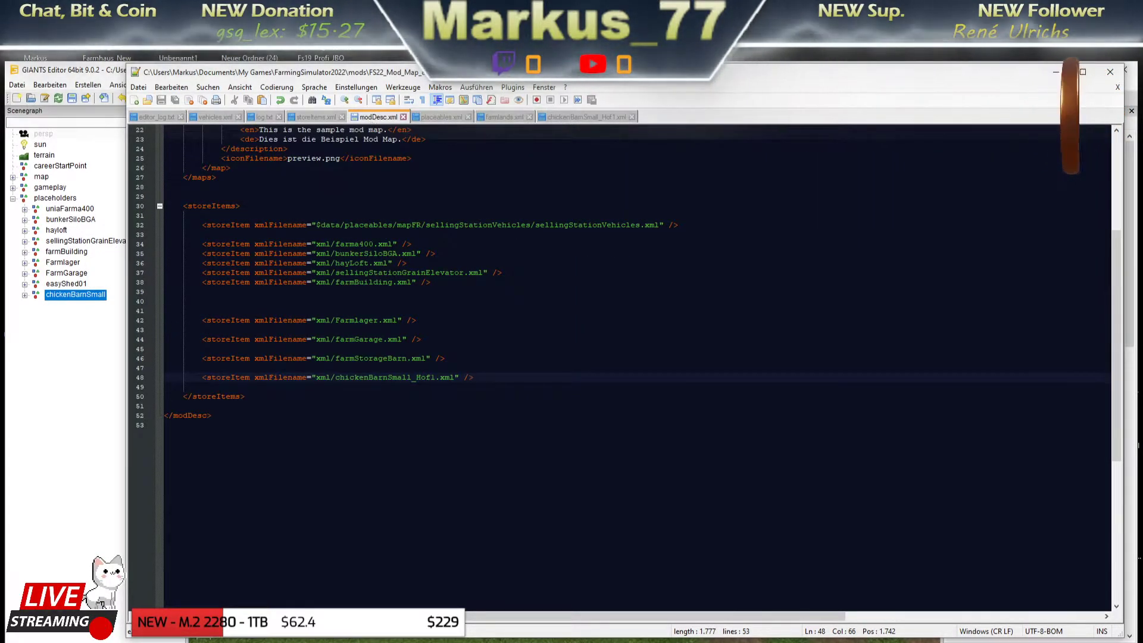
pyautogui.moveTo(473, 378); pyautogui.dragTo(203, 378)
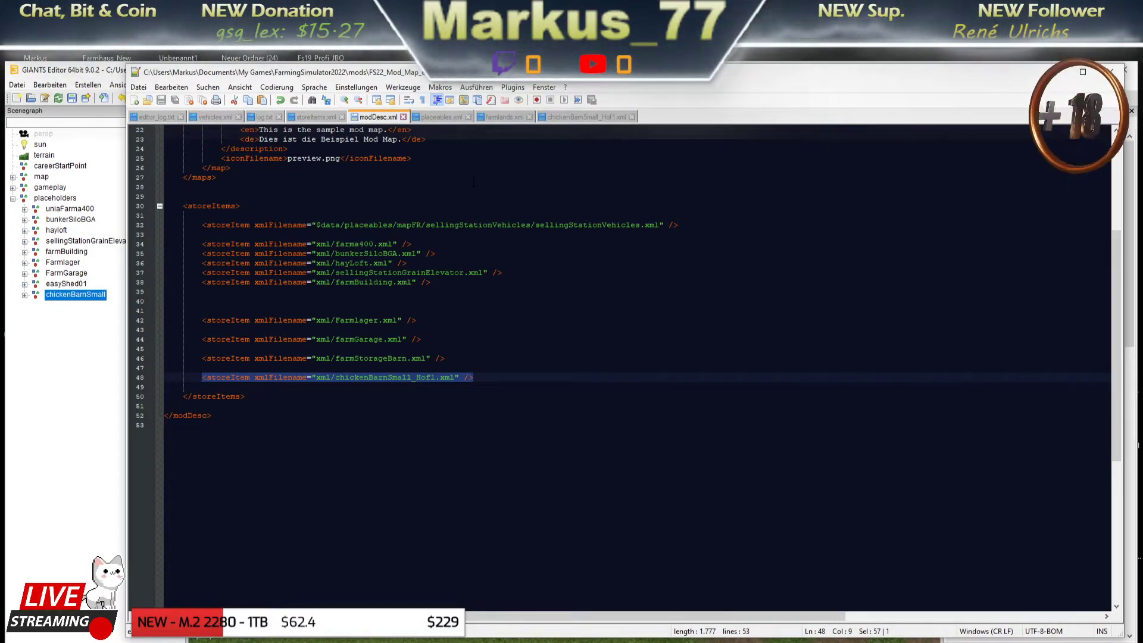
pyautogui.click(1055, 75)
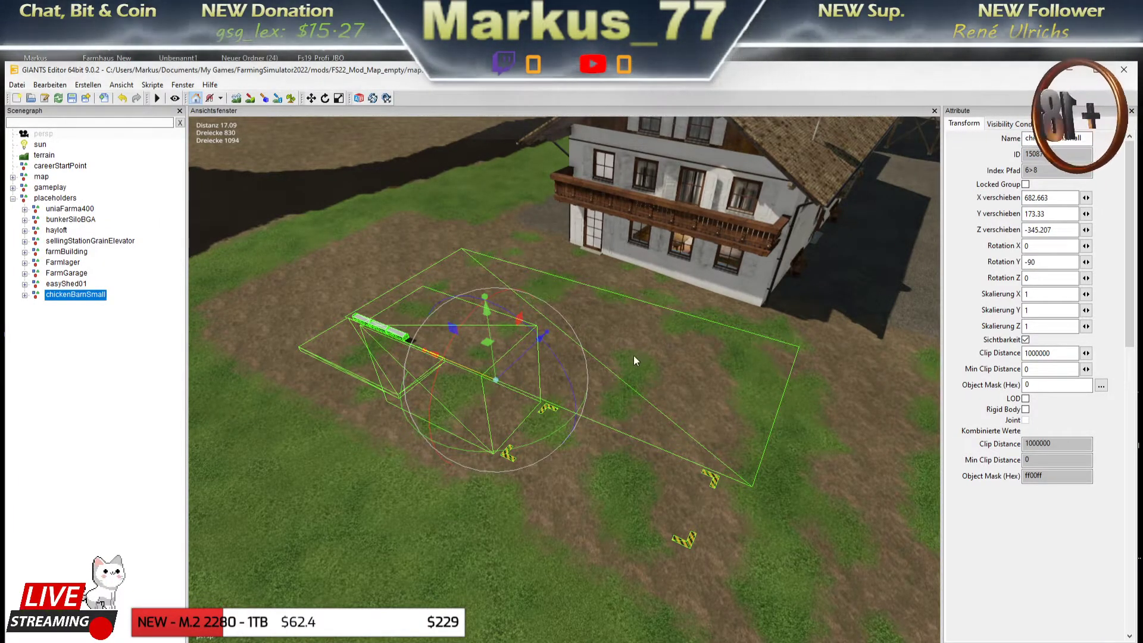
# Save the map scene with the chicken barn and minimize GIANTS Editor.
pyautogui.click(72, 99)
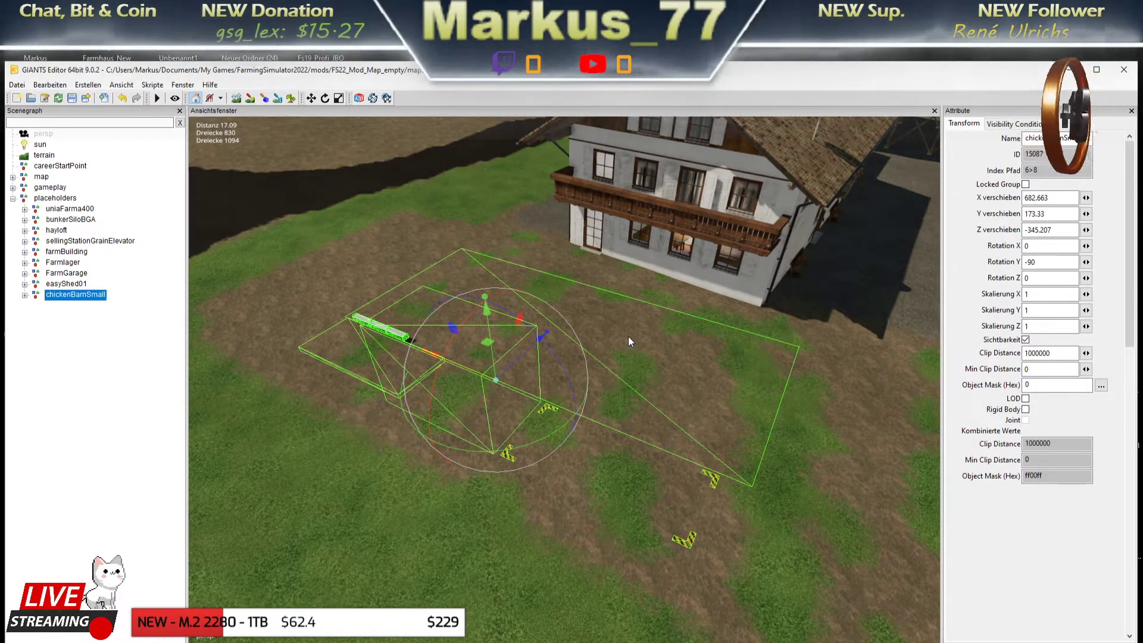
pyautogui.click(1071, 70)
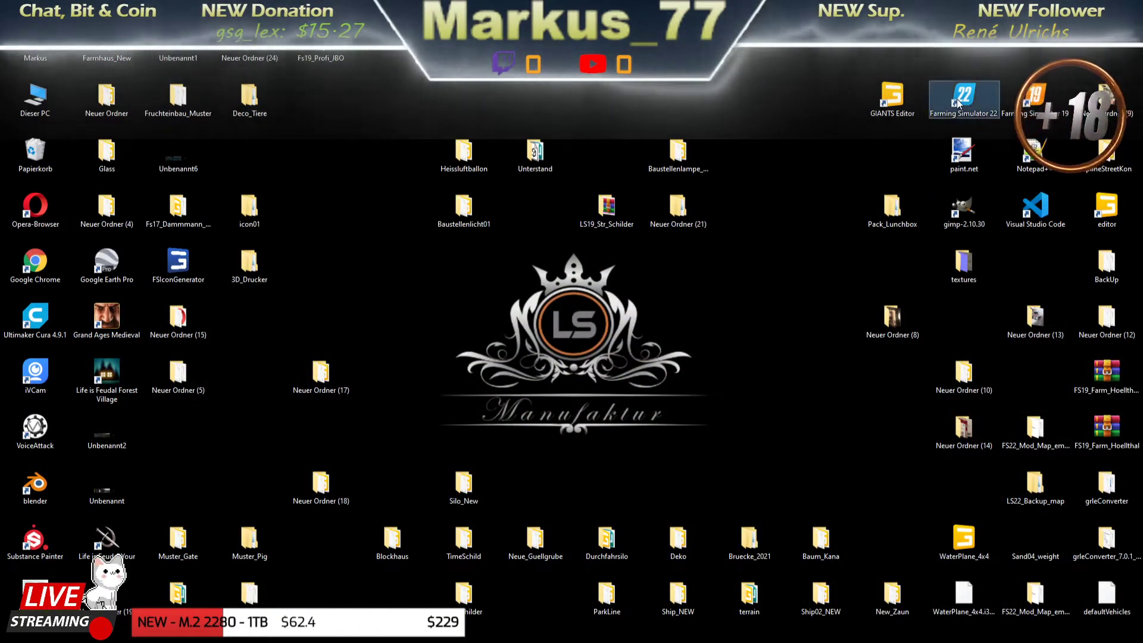
# Launch Farming Simulator 22 from the desktop and postpone the update with Später.
pyautogui.doubleClick(957, 99)
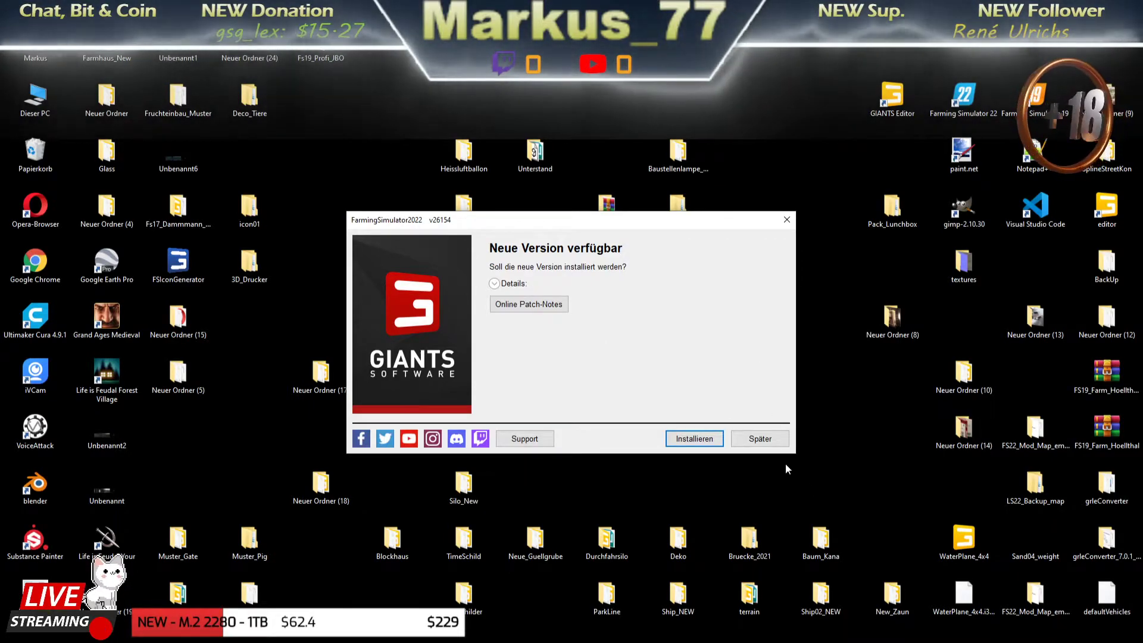
pyautogui.click(767, 439)
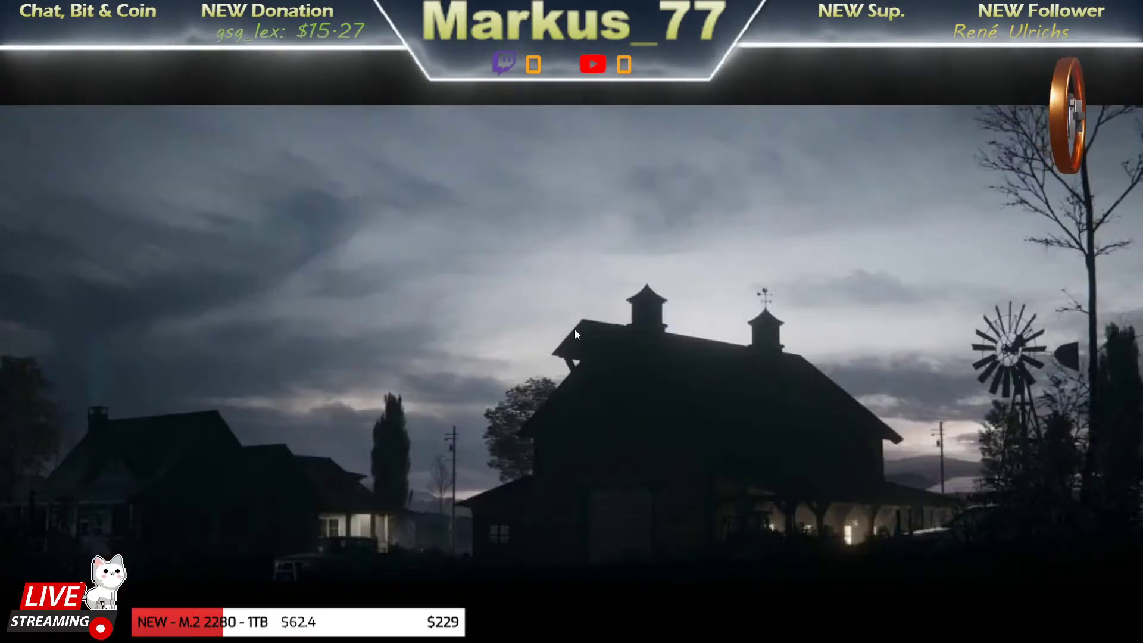
# Skip the intro, open Karriere, and delete the old Spielstand 1 save.
pyautogui.click(575, 334)
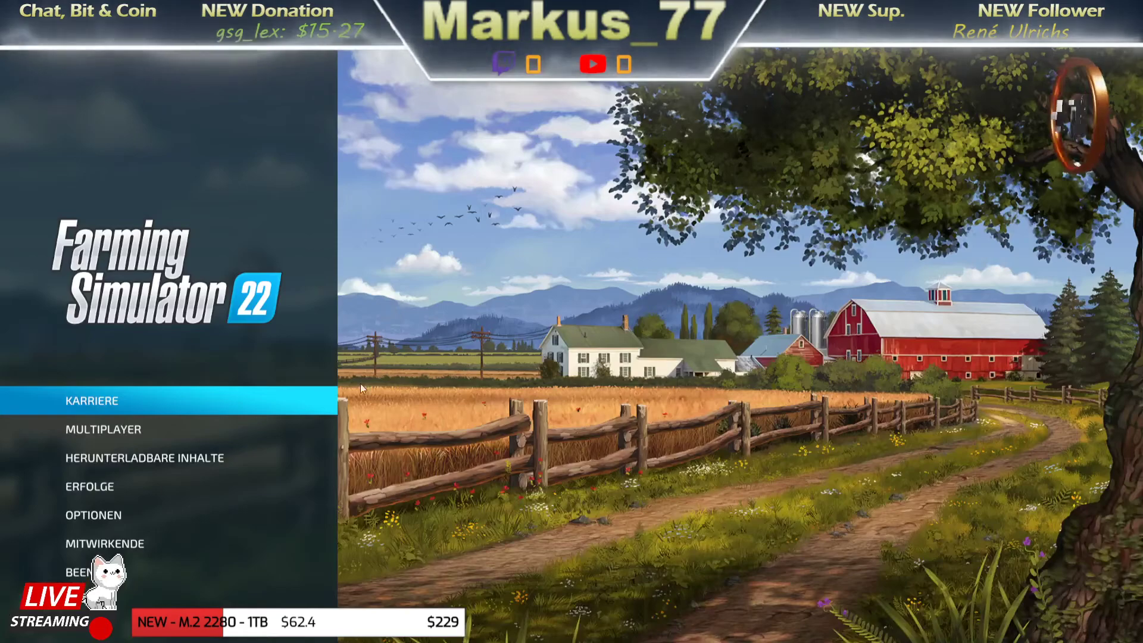
pyautogui.click(102, 402)
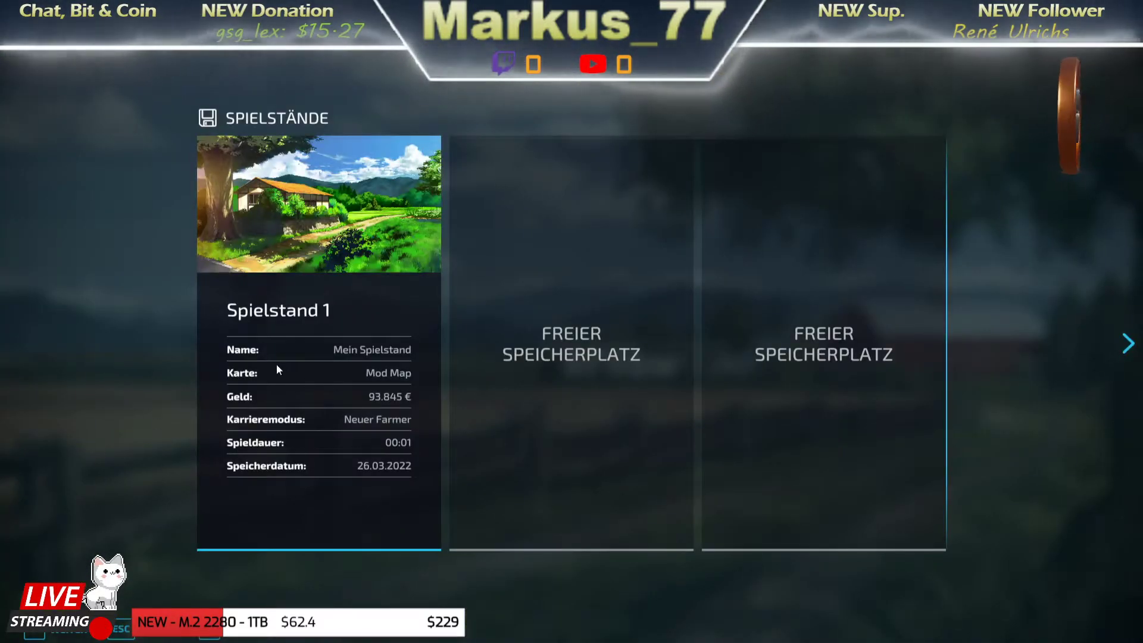
pyautogui.click(246, 635)
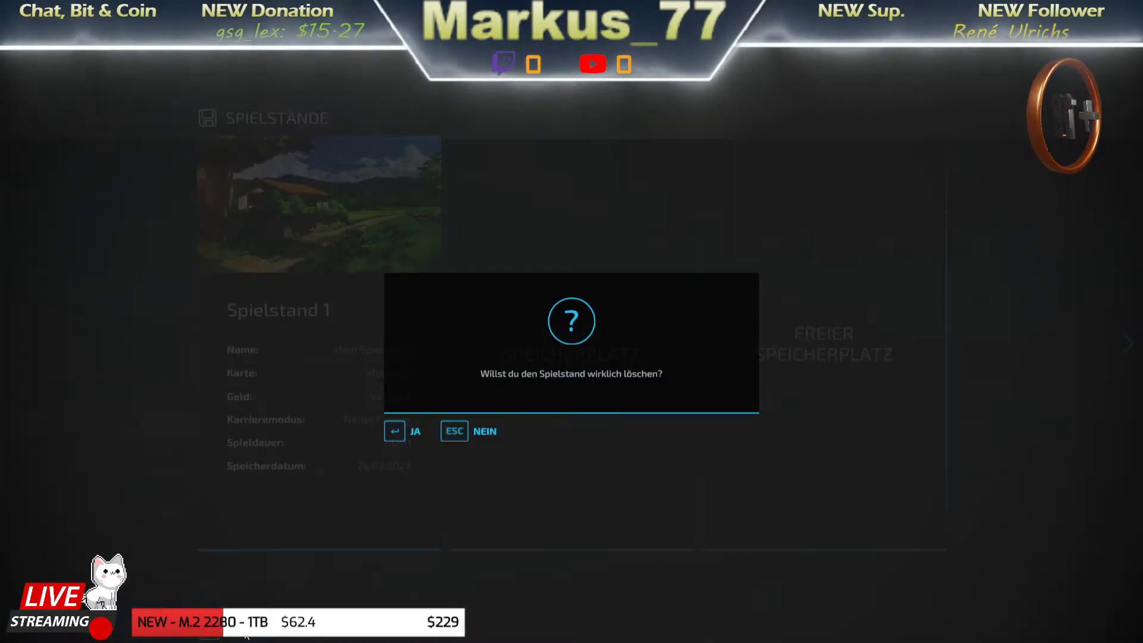
pyautogui.click(402, 446)
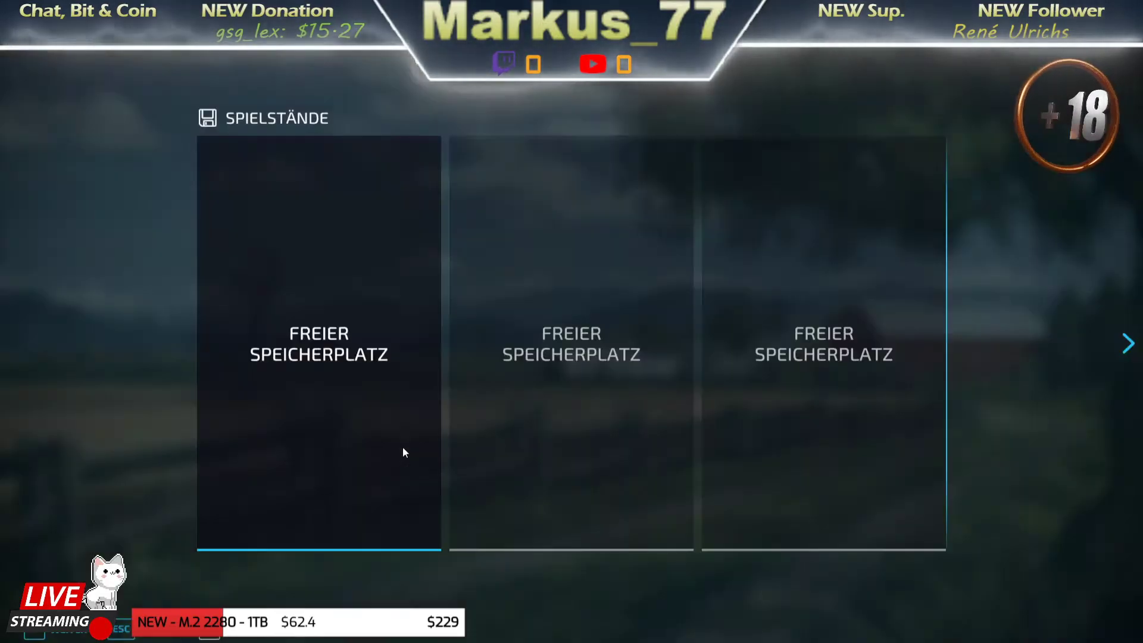
# Start a Neuer Farmer career on the Mod Map with Farm Höllthal enabled.
pyautogui.click(302, 337)
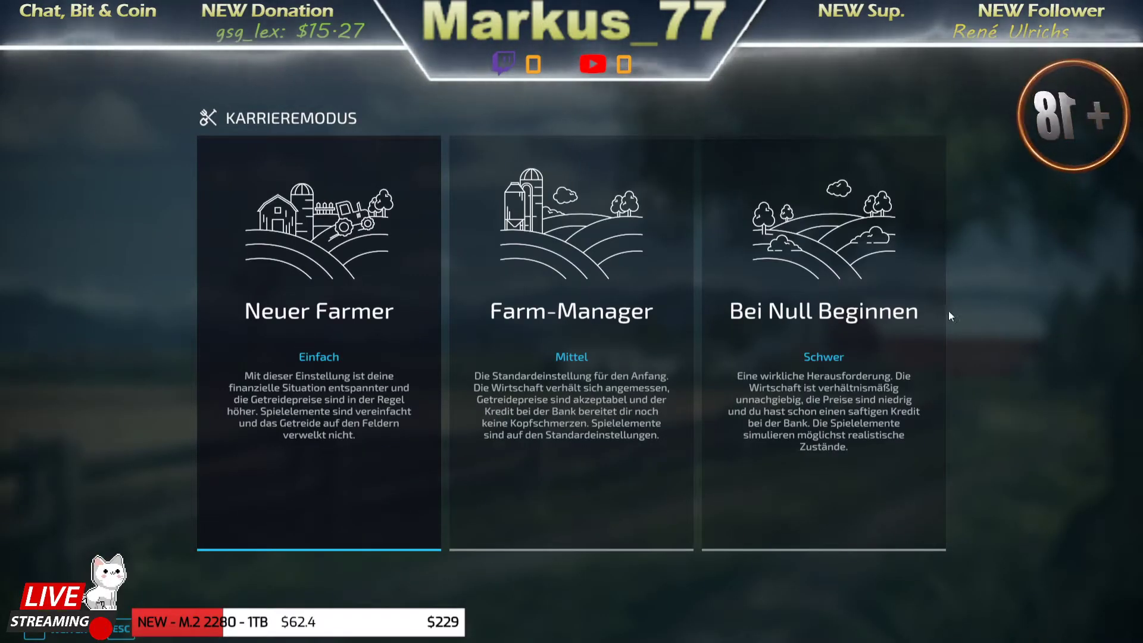
pyautogui.click(342, 331)
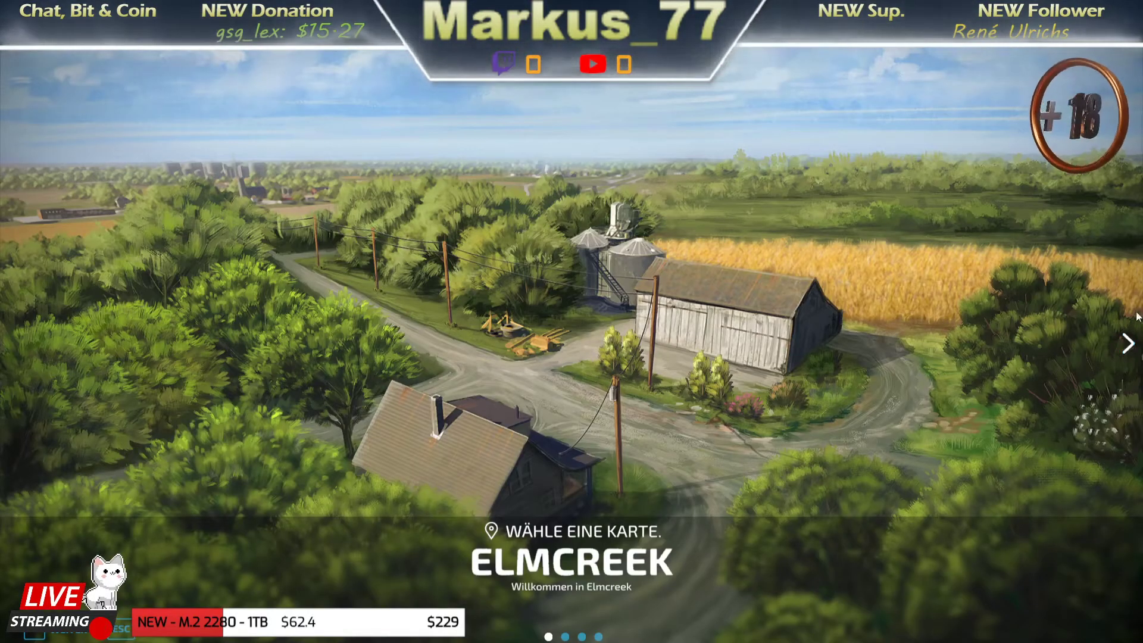
pyautogui.click(1126, 346)
pyautogui.click(1127, 345)
pyautogui.click(1128, 347)
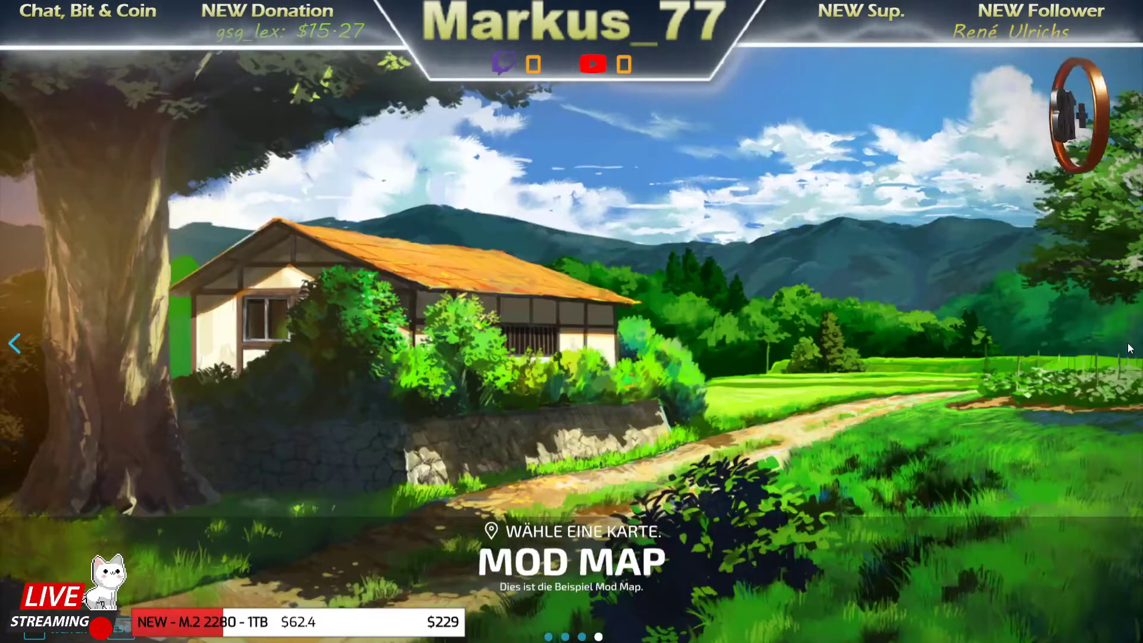
pyautogui.click(67, 634)
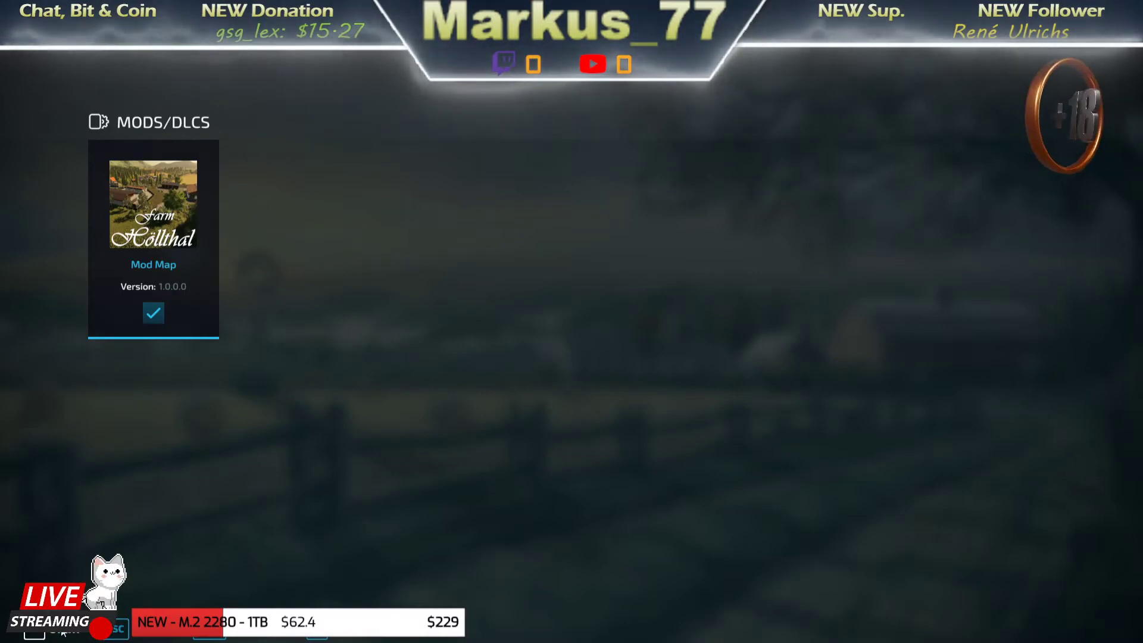
pyautogui.click(62, 635)
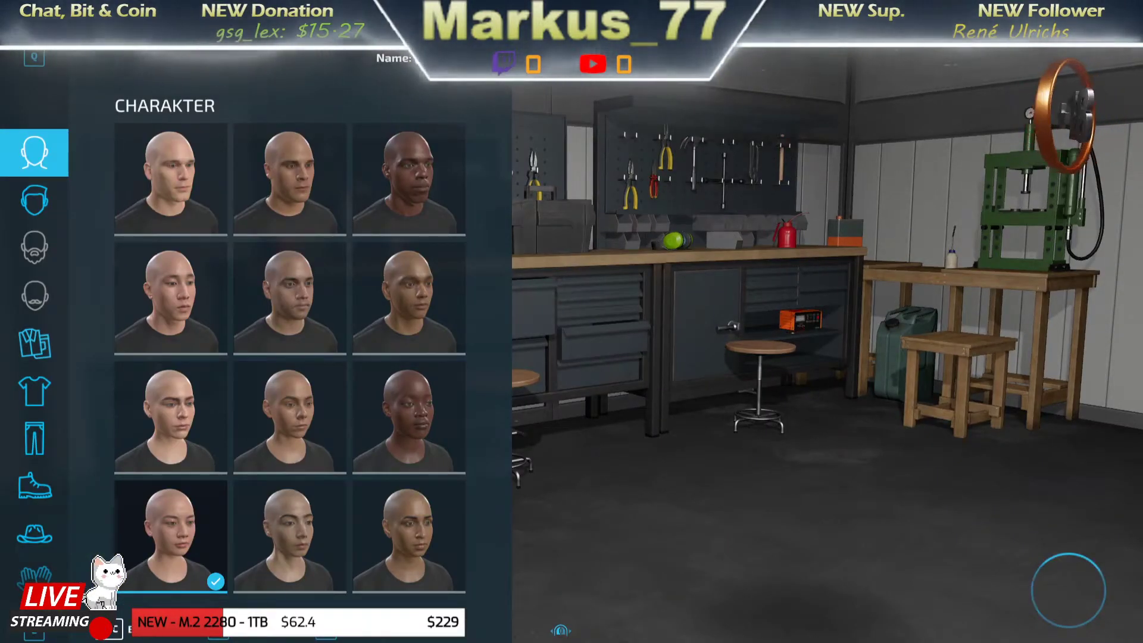
# Enter the farm and travel via the map to the Hühnerweide chicken pasture.
pyautogui.press('Return')
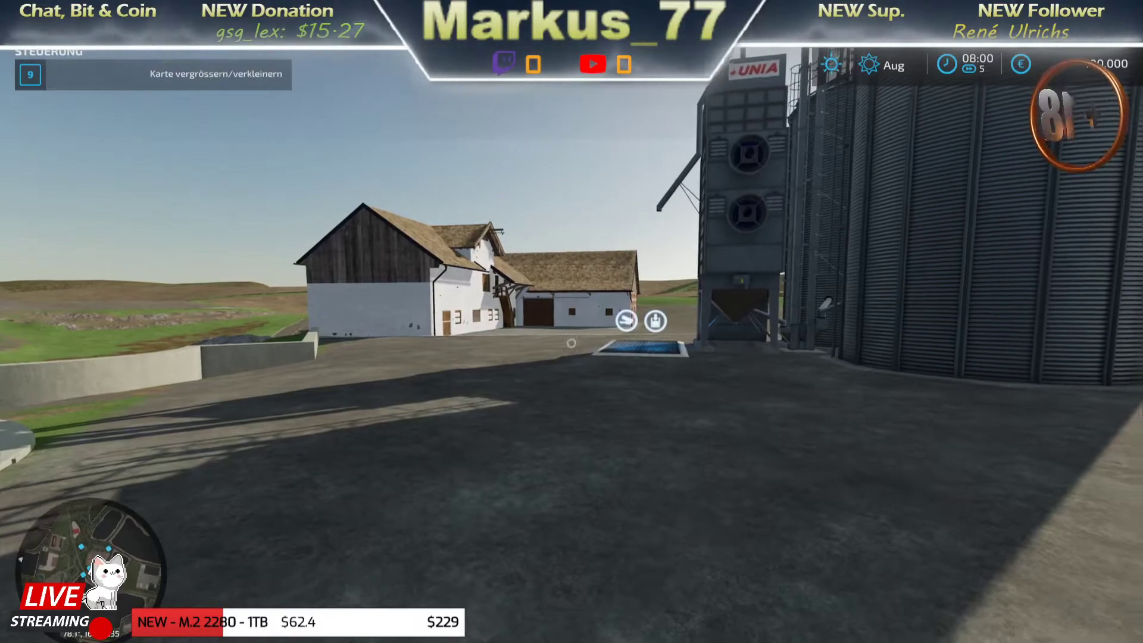
pyautogui.press('Escape')
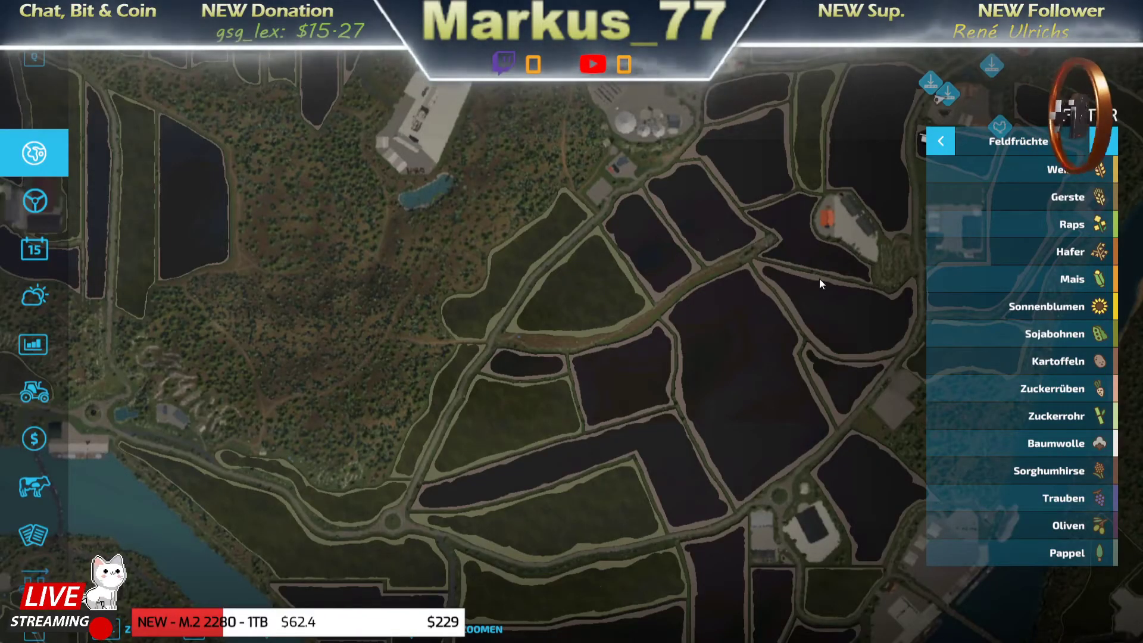
pyautogui.moveTo(819, 278); pyautogui.dragTo(410, 373)
pyautogui.moveTo(630, 320); pyautogui.dragTo(477, 419)
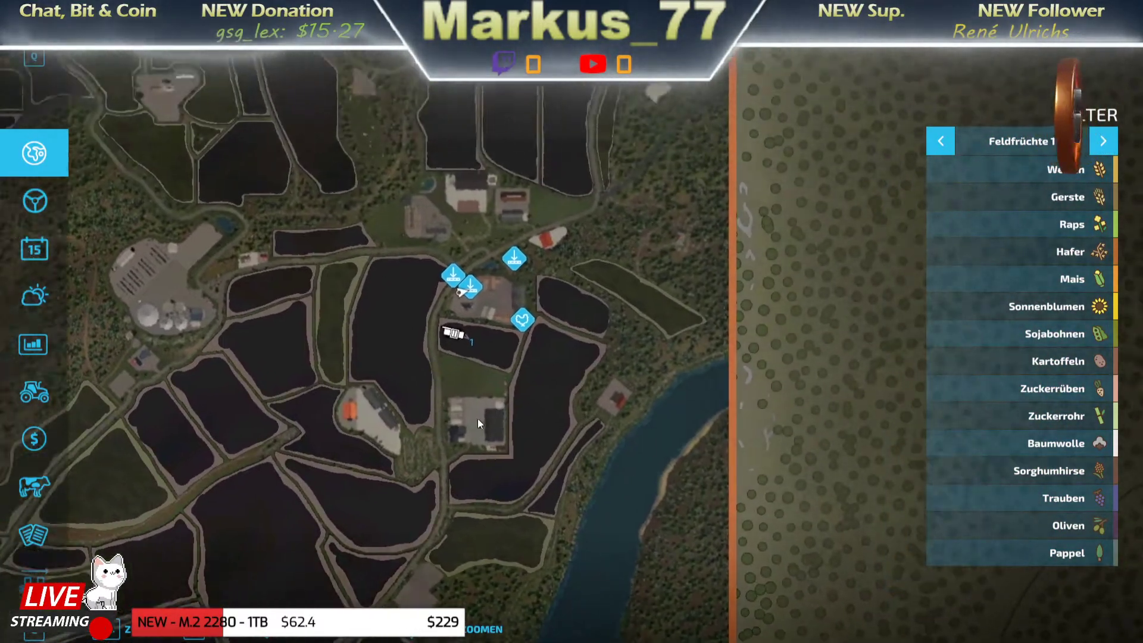
pyautogui.scroll(5, 552, 397)
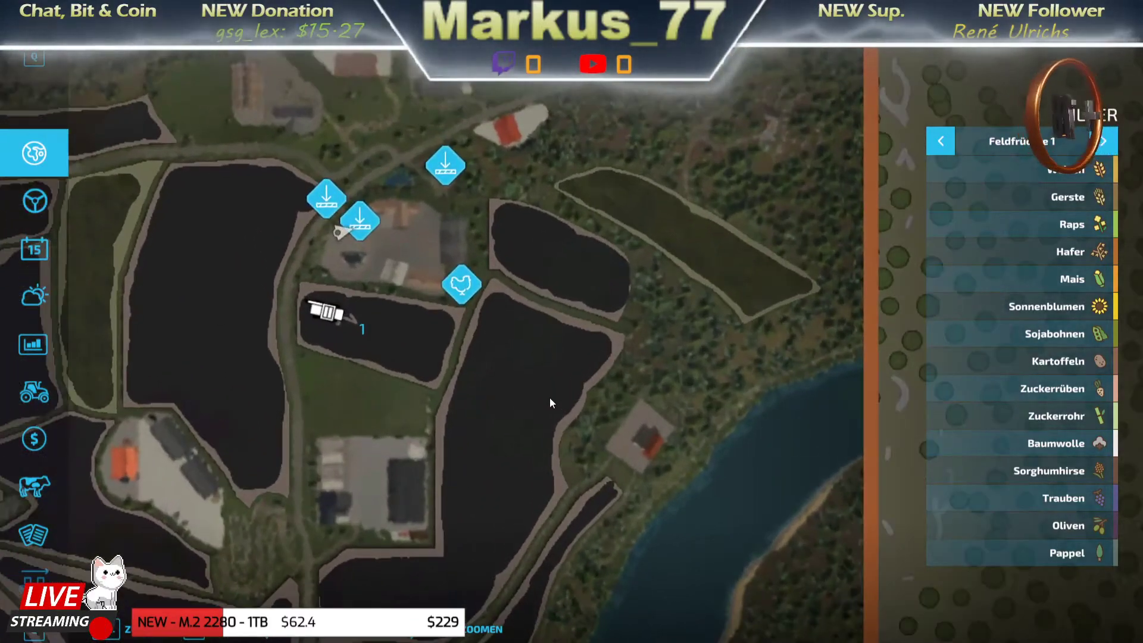
pyautogui.moveTo(441, 322); pyautogui.dragTo(558, 395)
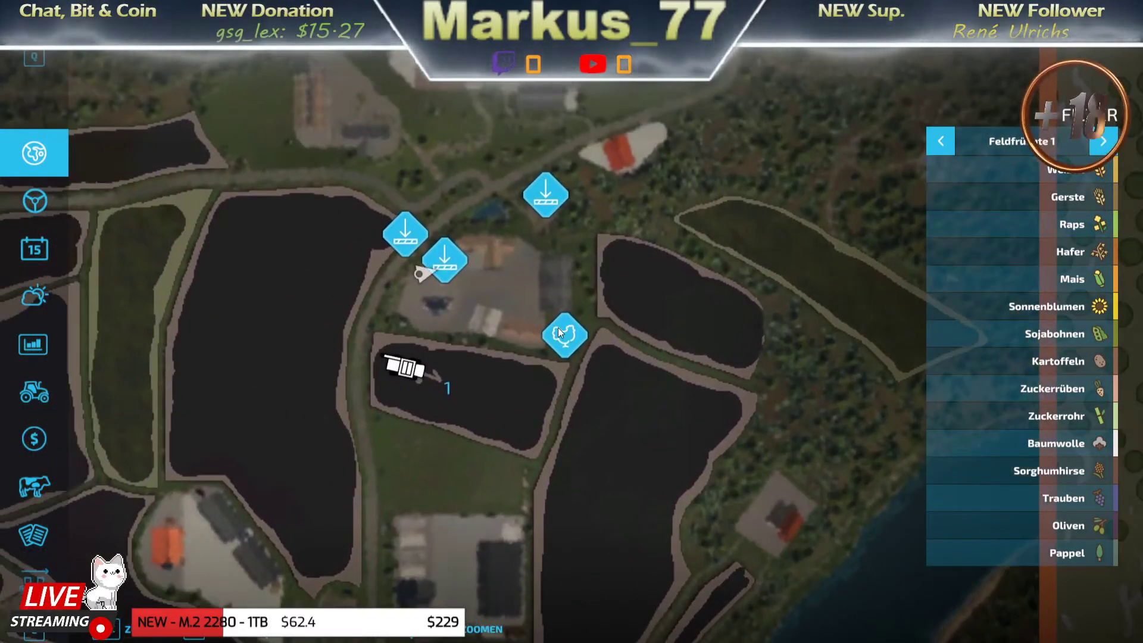
pyautogui.click(560, 332)
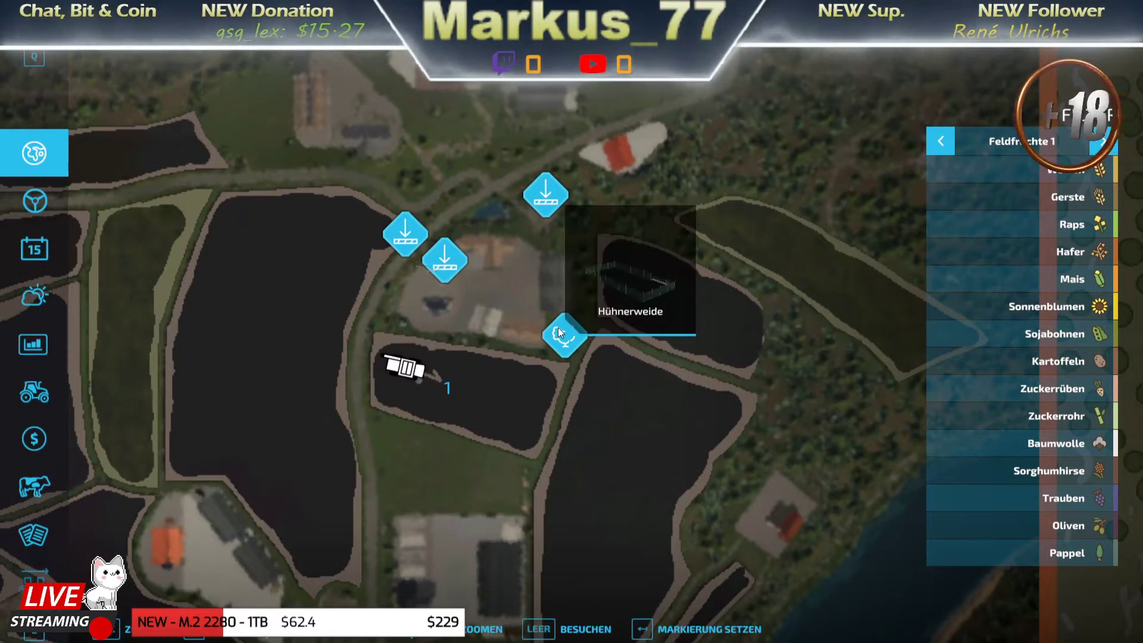
pyautogui.click(576, 633)
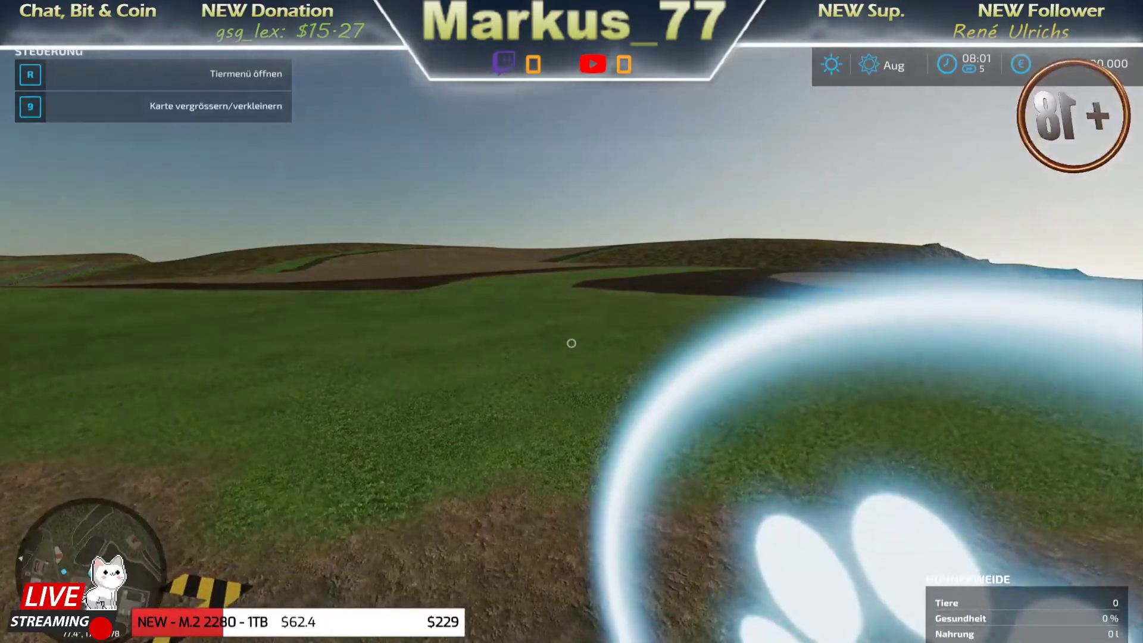
# Walk around the fenced chicken pasture beside the farmhouse.
pyautogui.press('w')
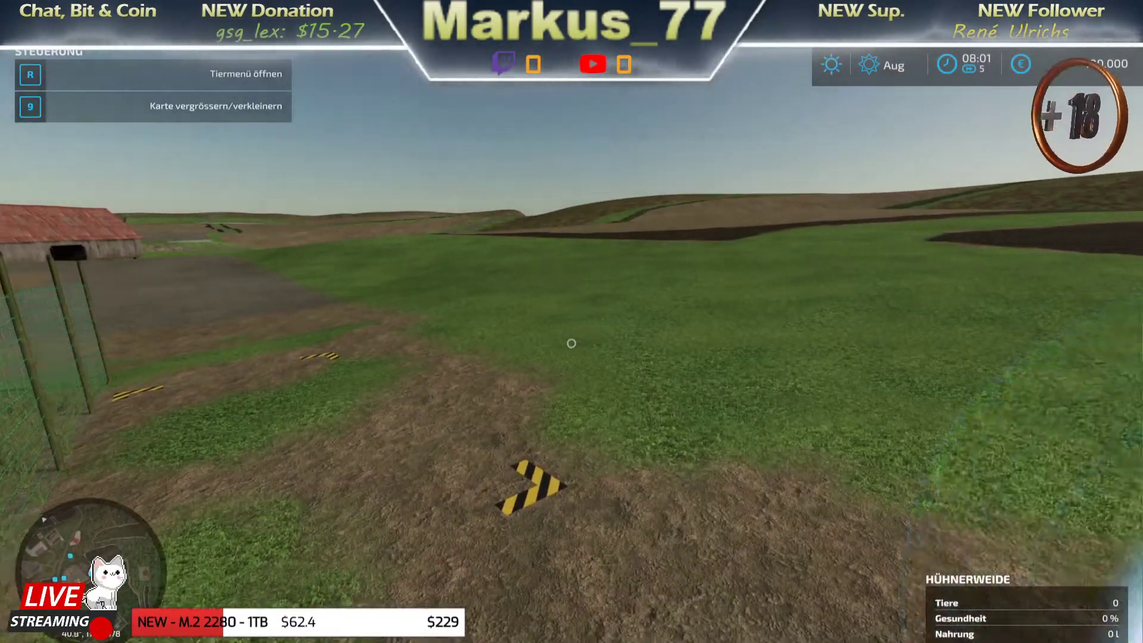
pyautogui.press('w')
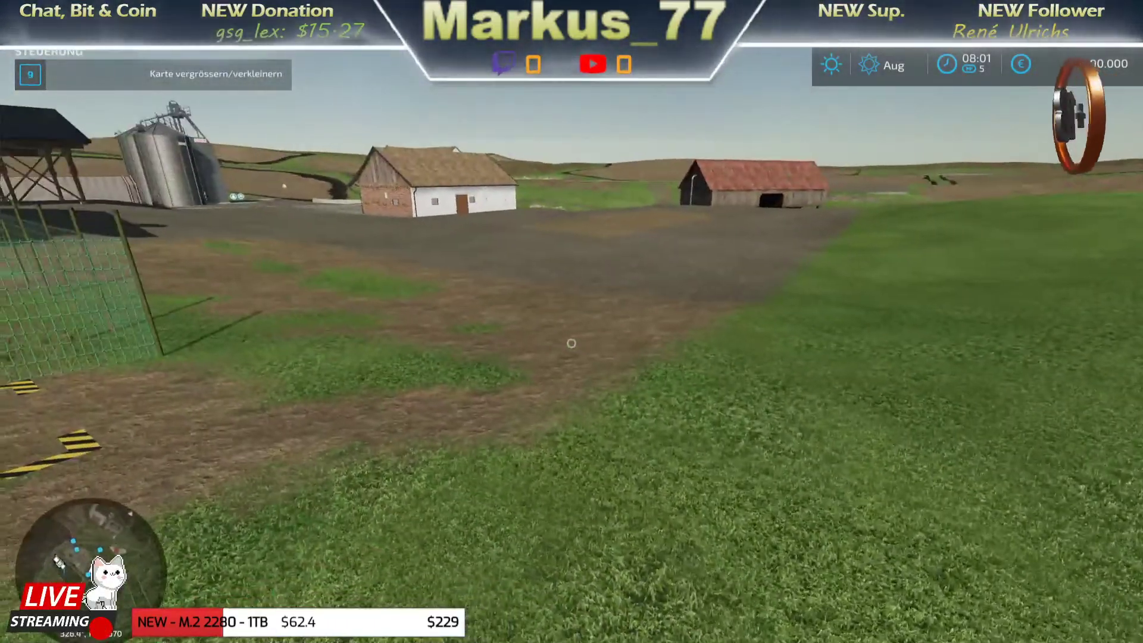
pyautogui.press('w')
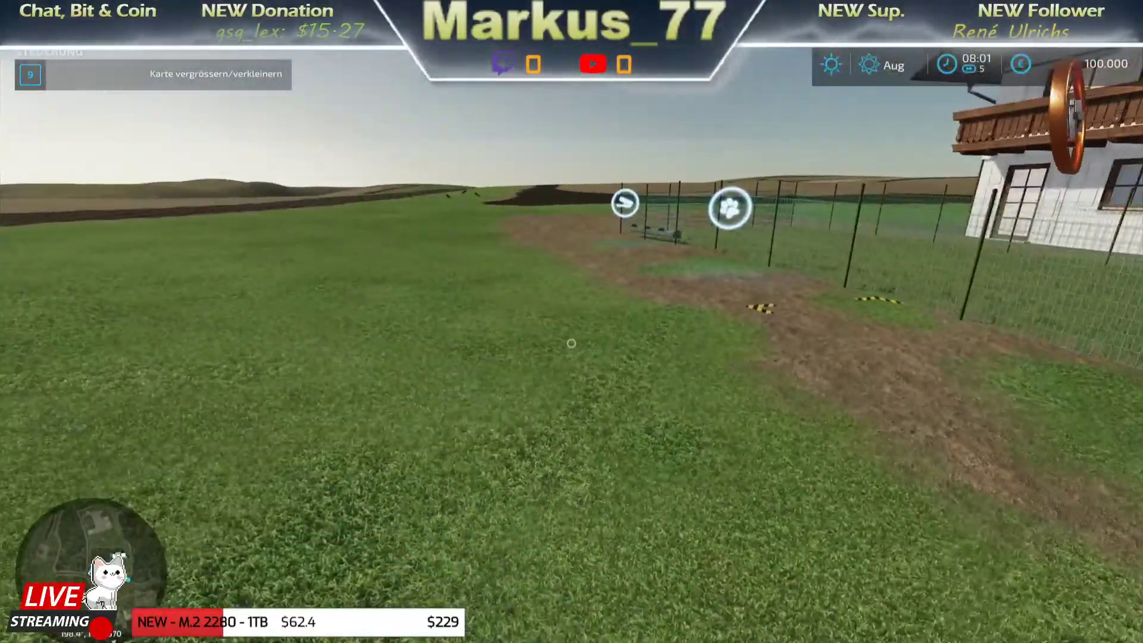
pyautogui.press('w')
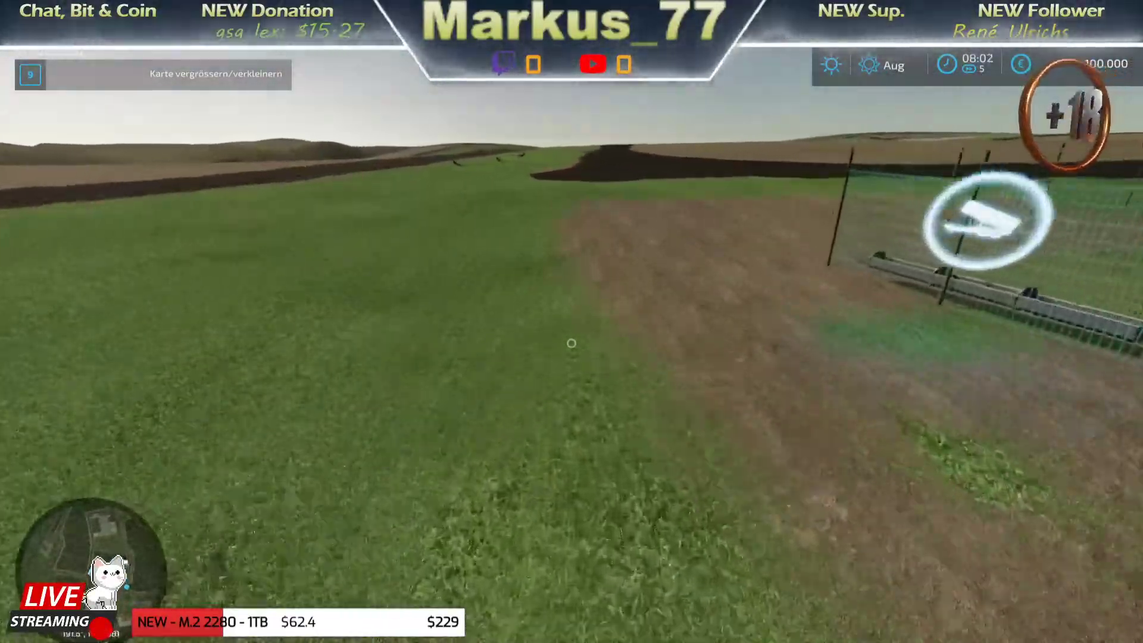
pyautogui.press('w')
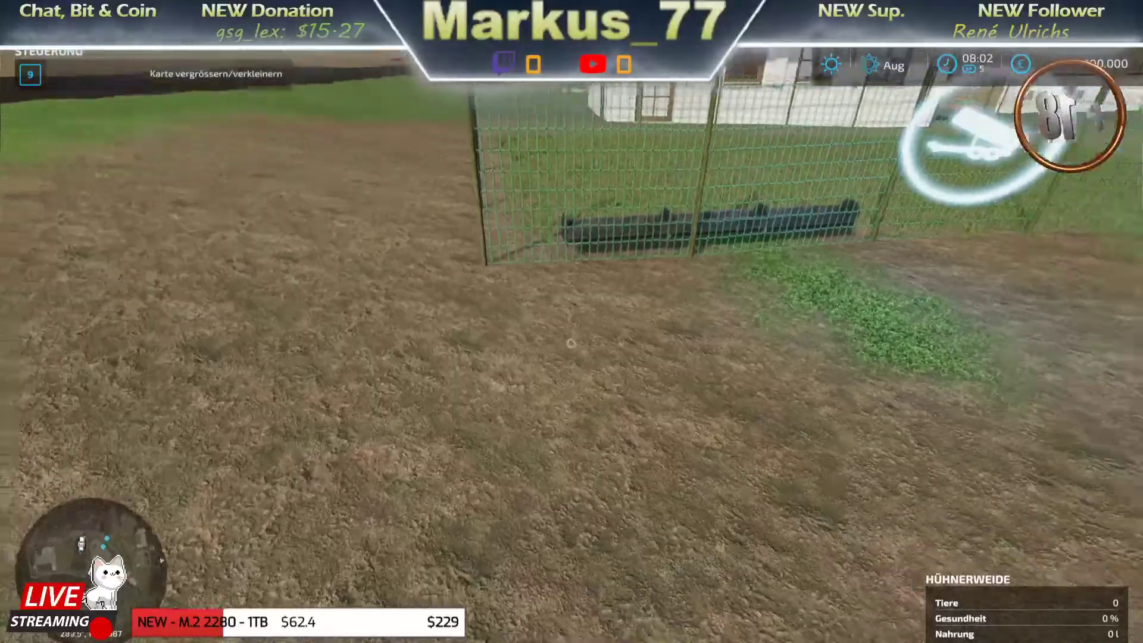
pyautogui.press('s')
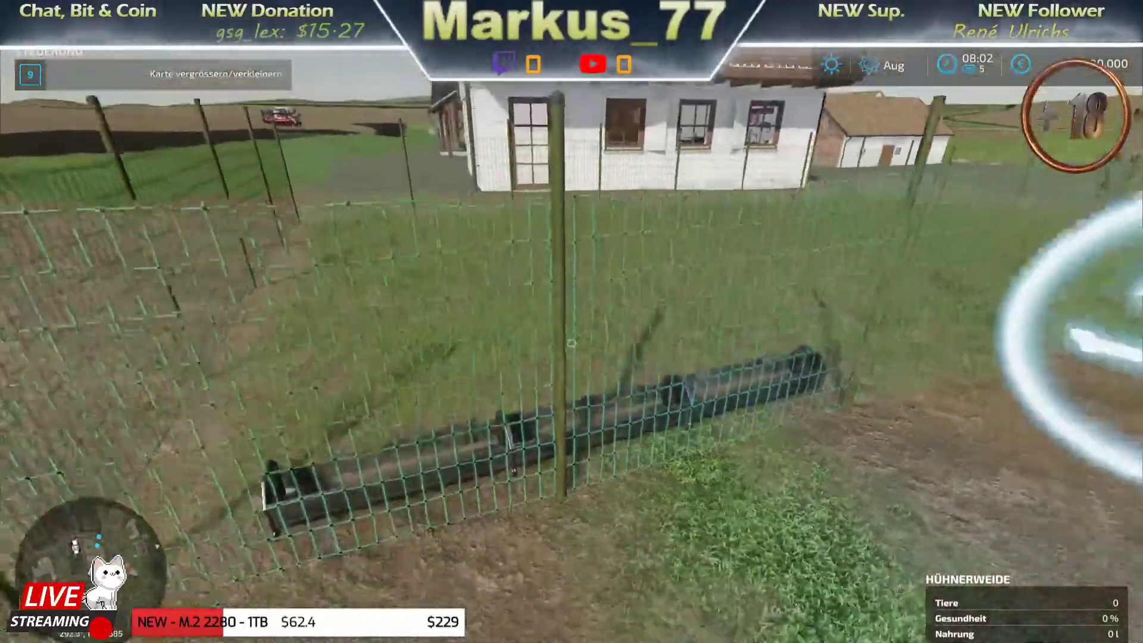
pyautogui.press('w')
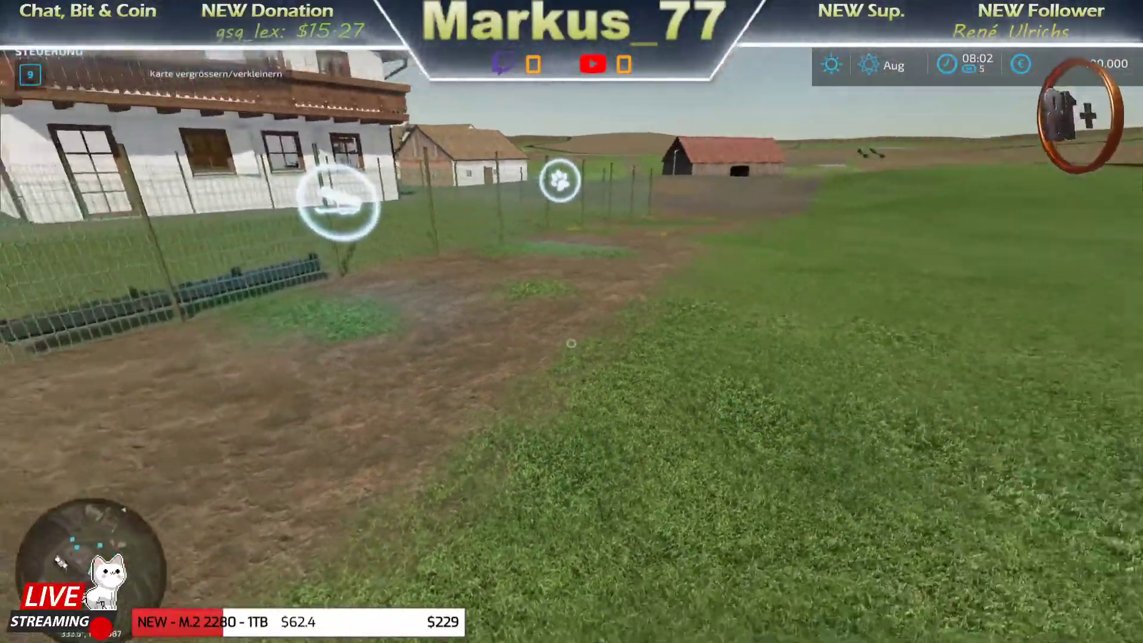
pyautogui.press('w')
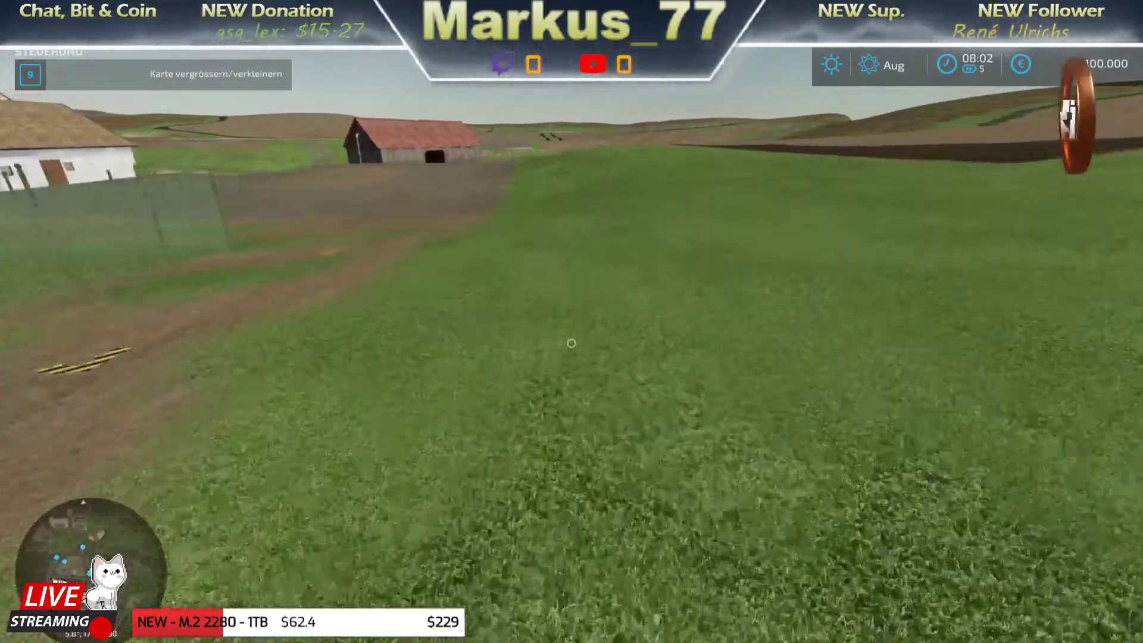
pyautogui.press('w')
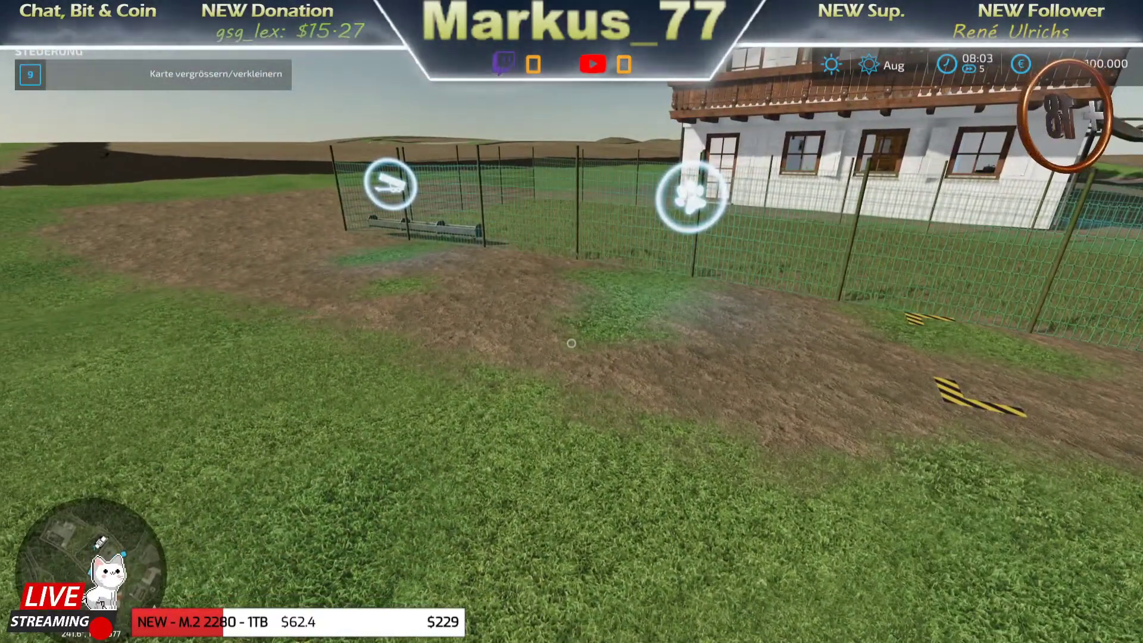
# Walk to the pasture's animal marker, open Viehhandel, and buy one Hahn rooster.
pyautogui.press('w')
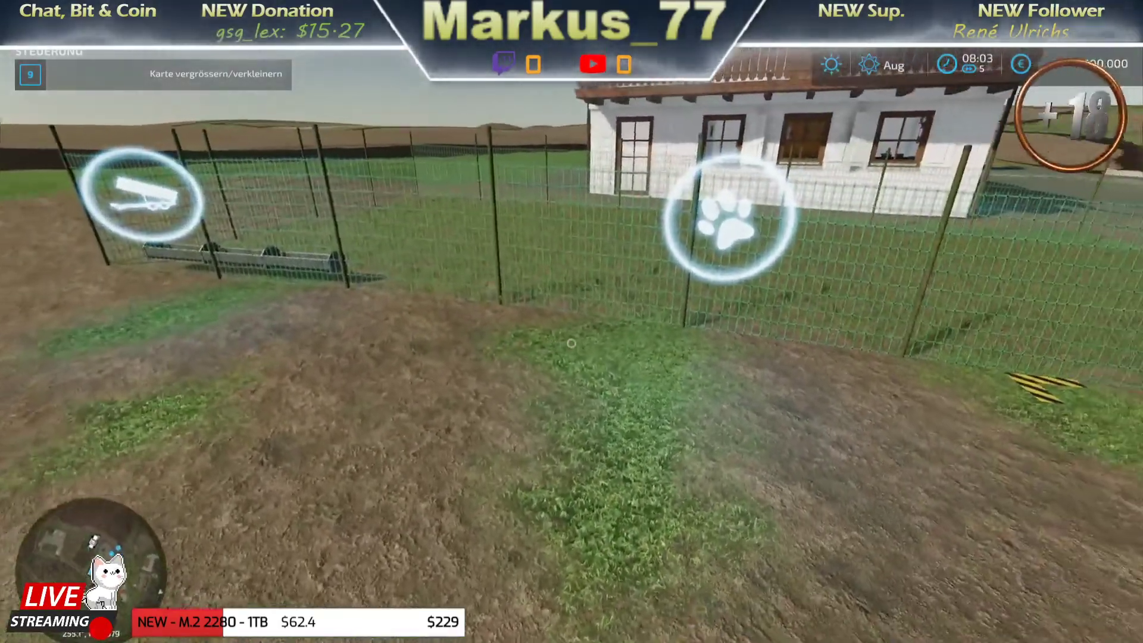
pyautogui.press('w')
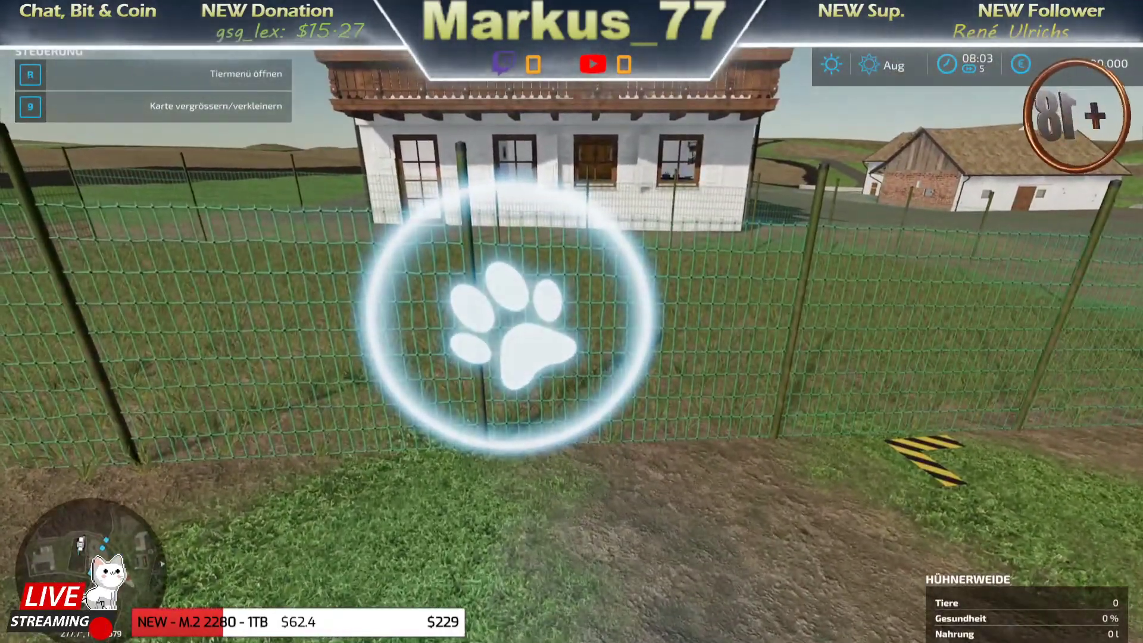
pyautogui.press('r')
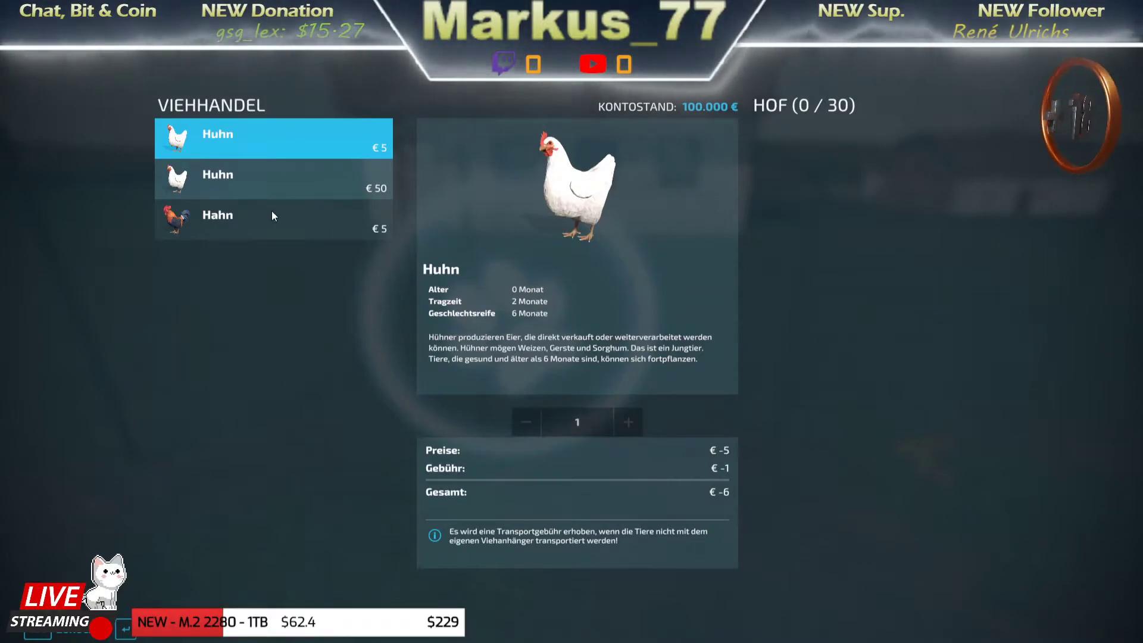
pyautogui.click(206, 217)
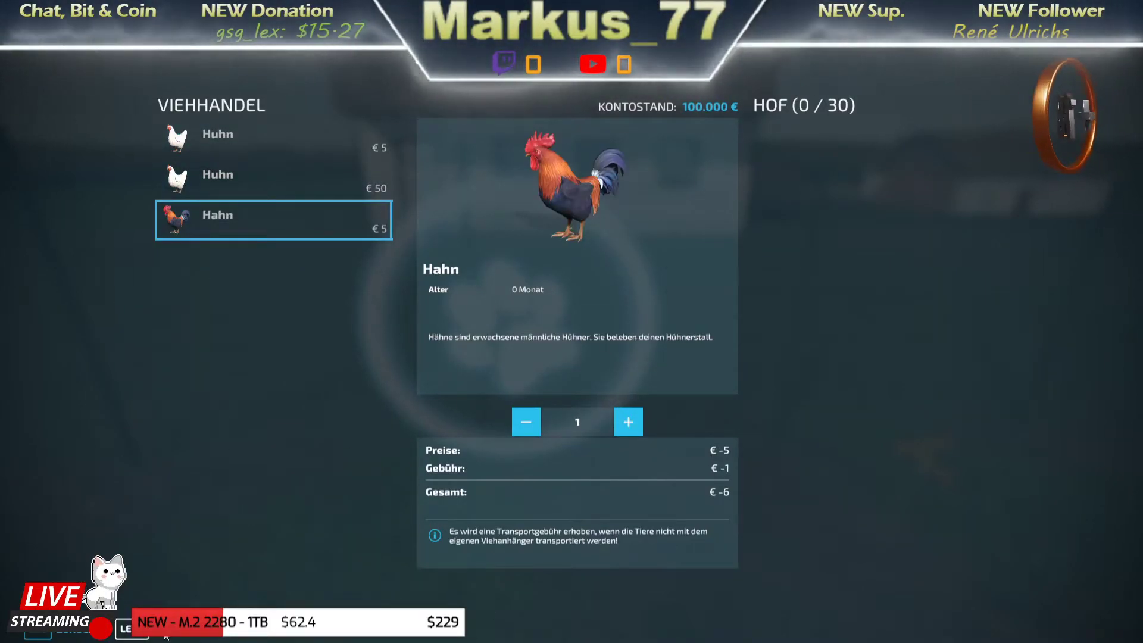
pyautogui.click(167, 635)
pyautogui.click(409, 427)
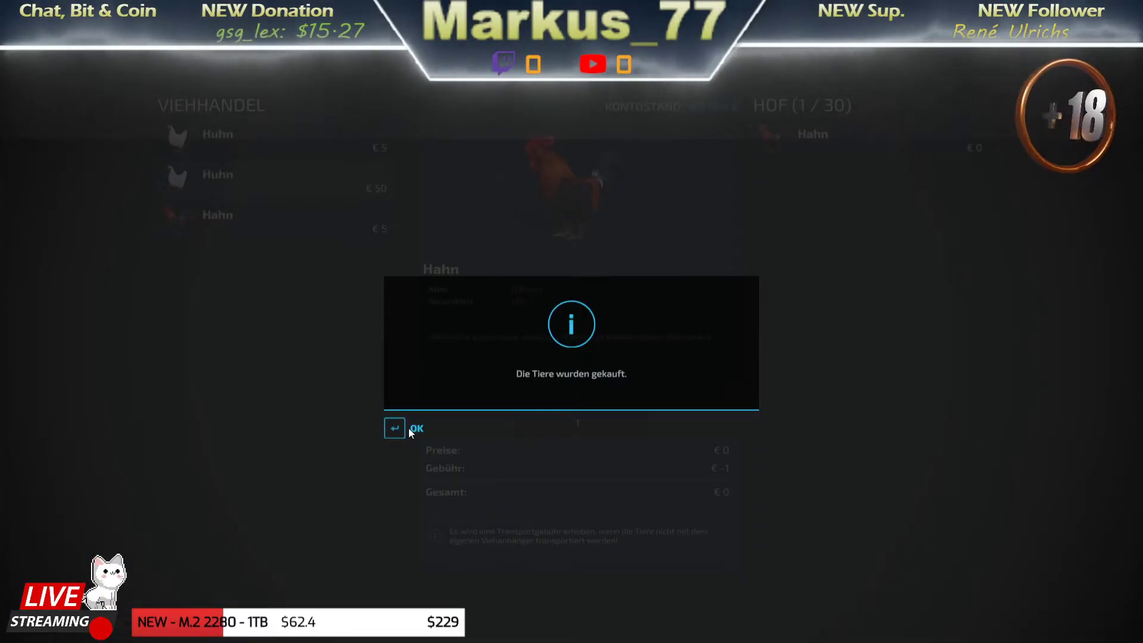
pyautogui.click(408, 428)
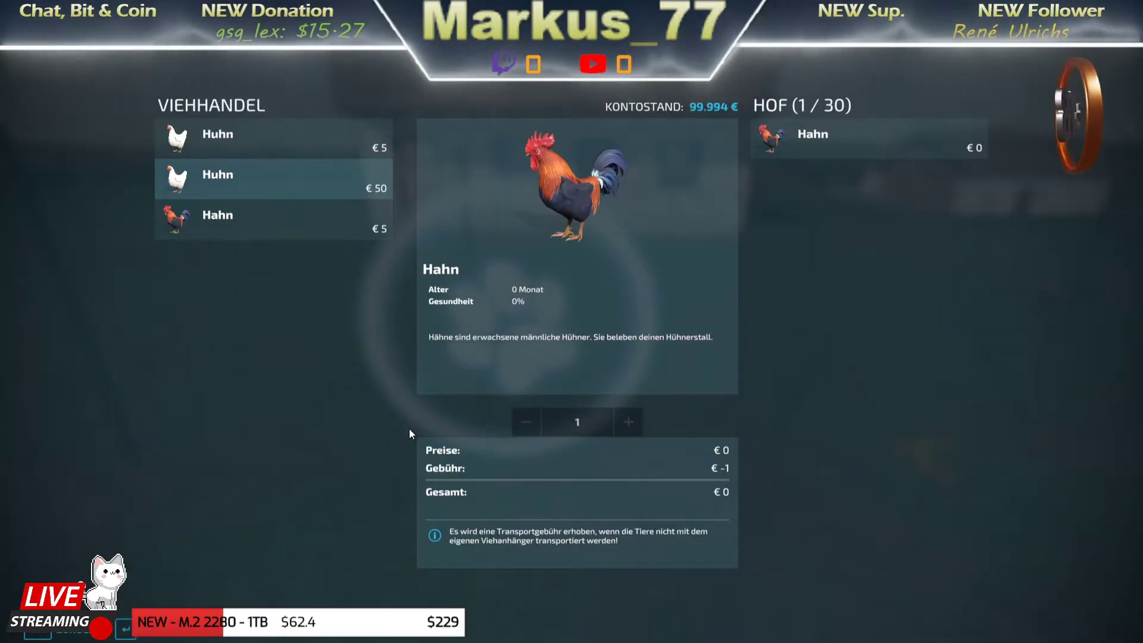
# Buy 8 adult Huhn hens at €50 each.
pyautogui.click(206, 175)
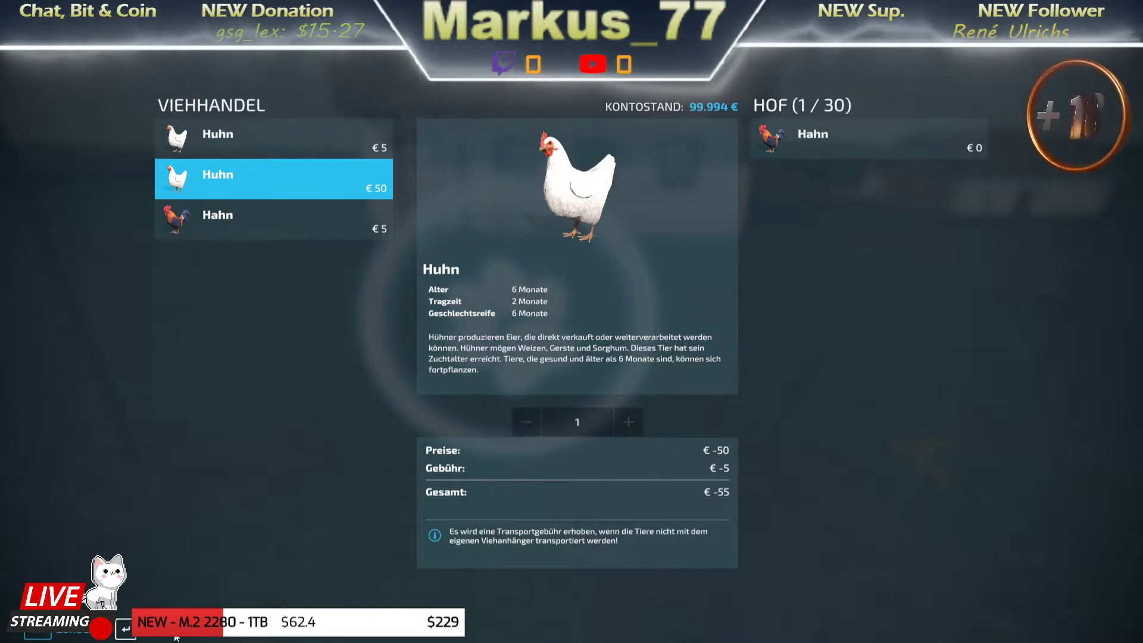
pyautogui.doubleClick(631, 419)
pyautogui.doubleClick(631, 419)
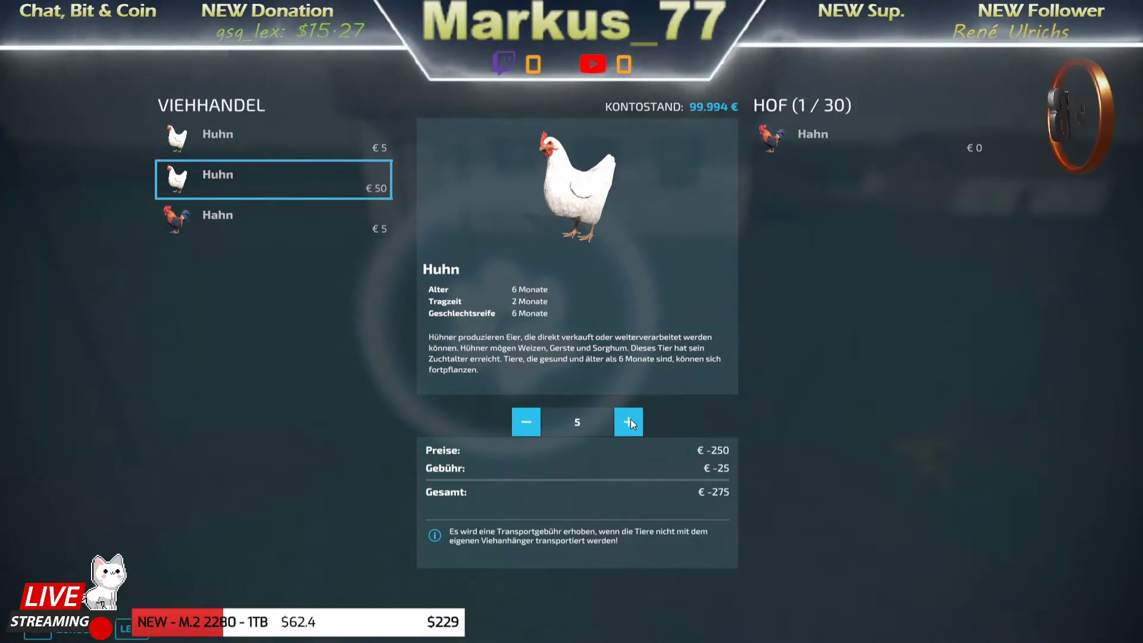
pyautogui.tripleClick(630, 420)
pyautogui.press('Return')
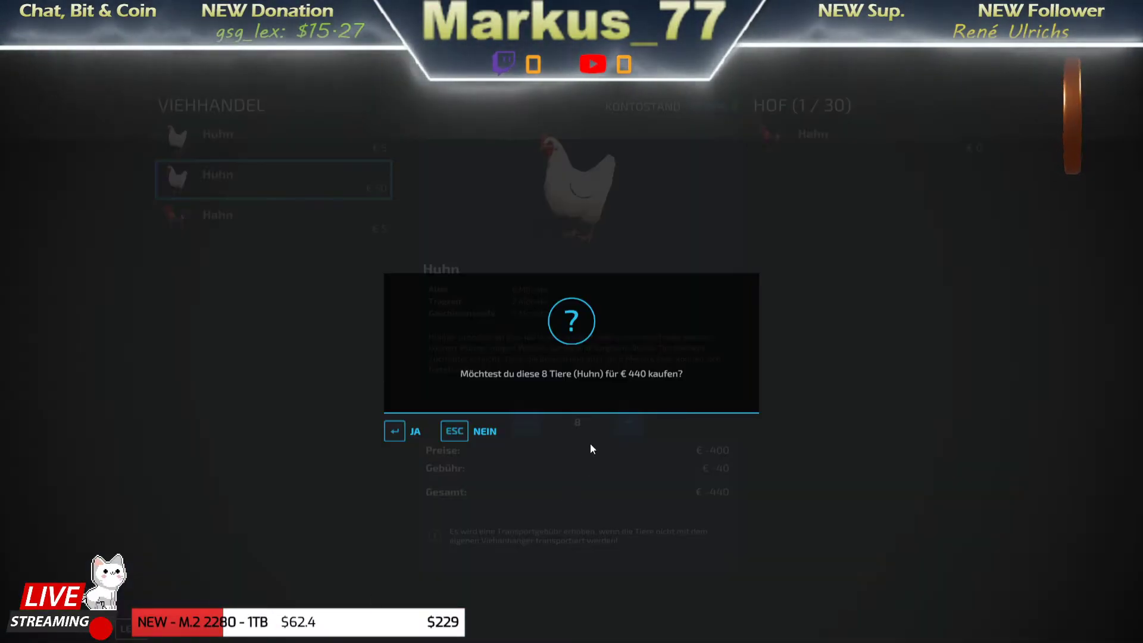
pyautogui.click(414, 432)
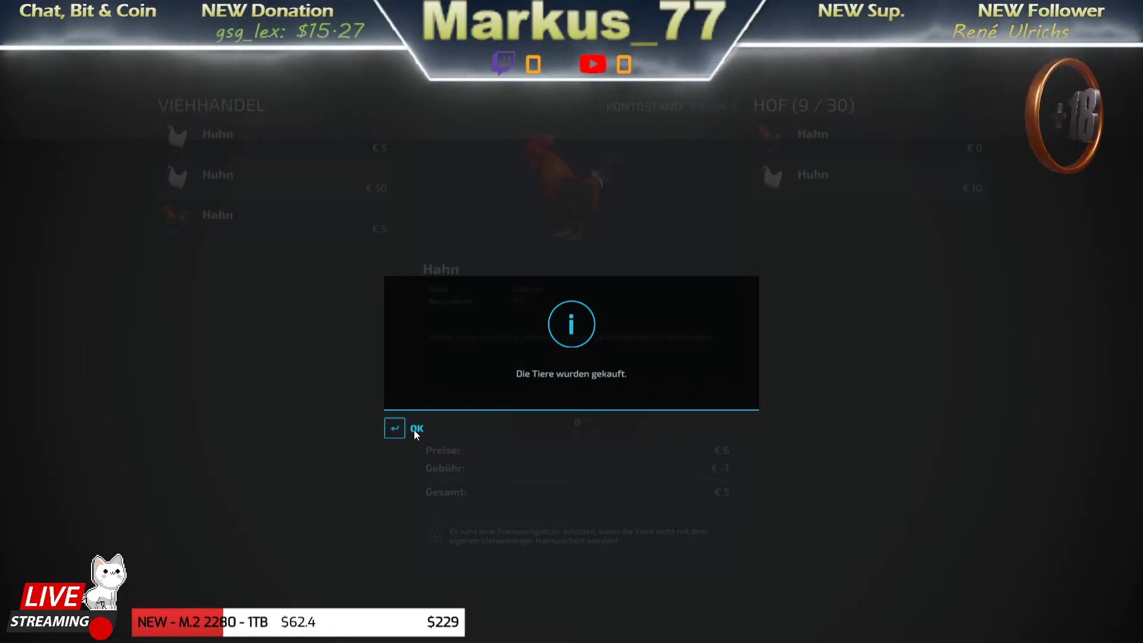
pyautogui.click(413, 430)
# Buy 6 young Huhn hens at €5 each and close the livestock shop.
pyautogui.click(223, 135)
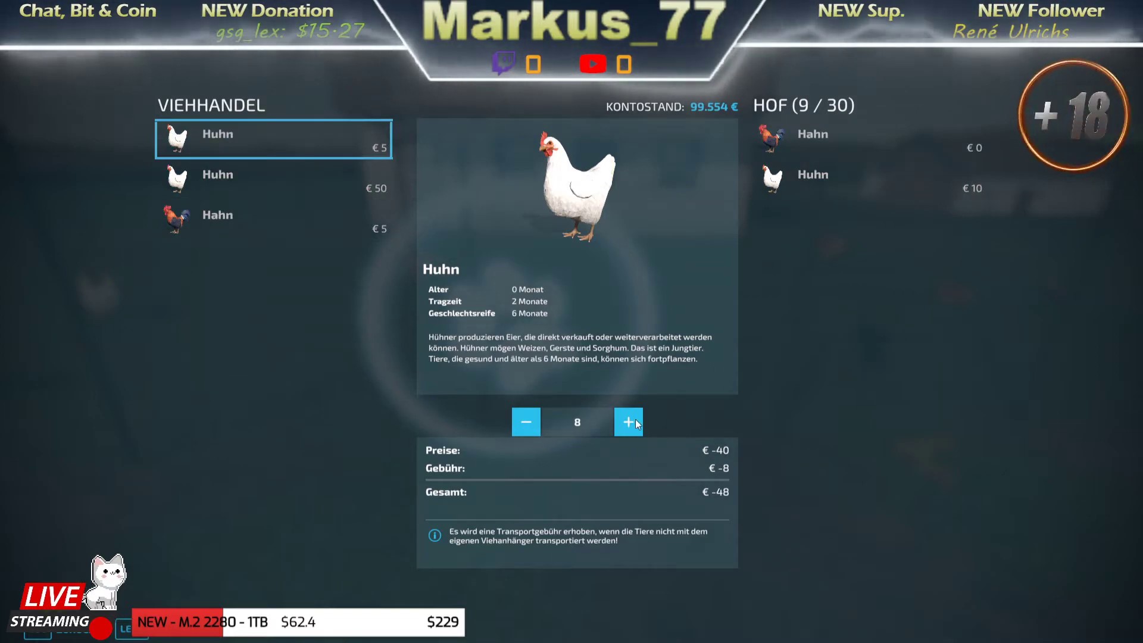
pyautogui.click(634, 423)
pyautogui.click(633, 423)
pyautogui.click(528, 422)
pyautogui.click(528, 421)
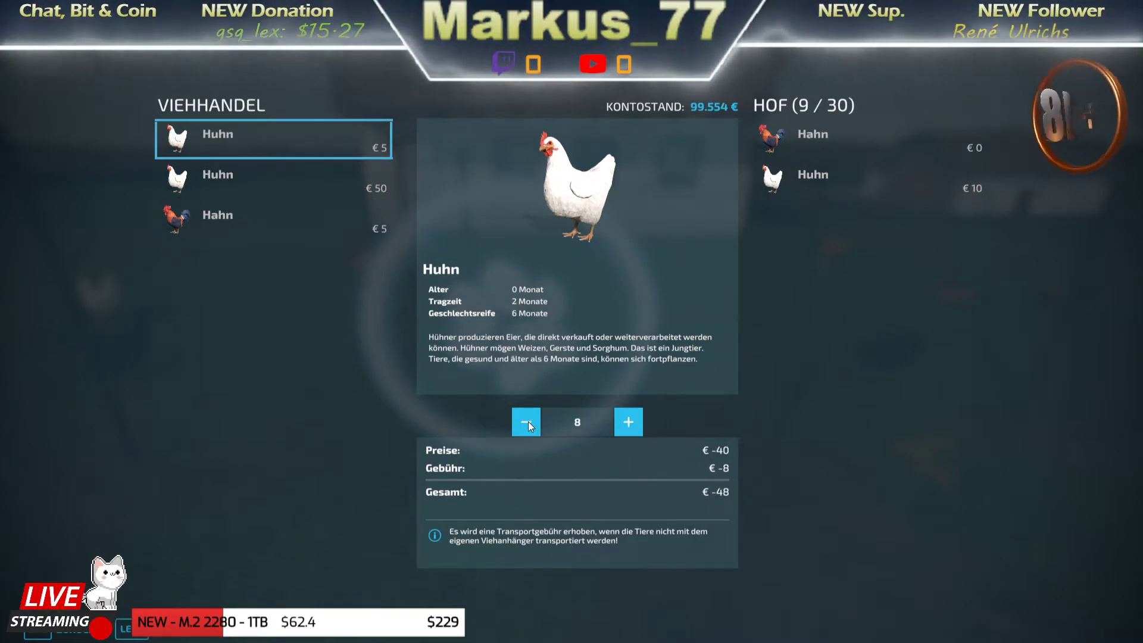
pyautogui.press('Return')
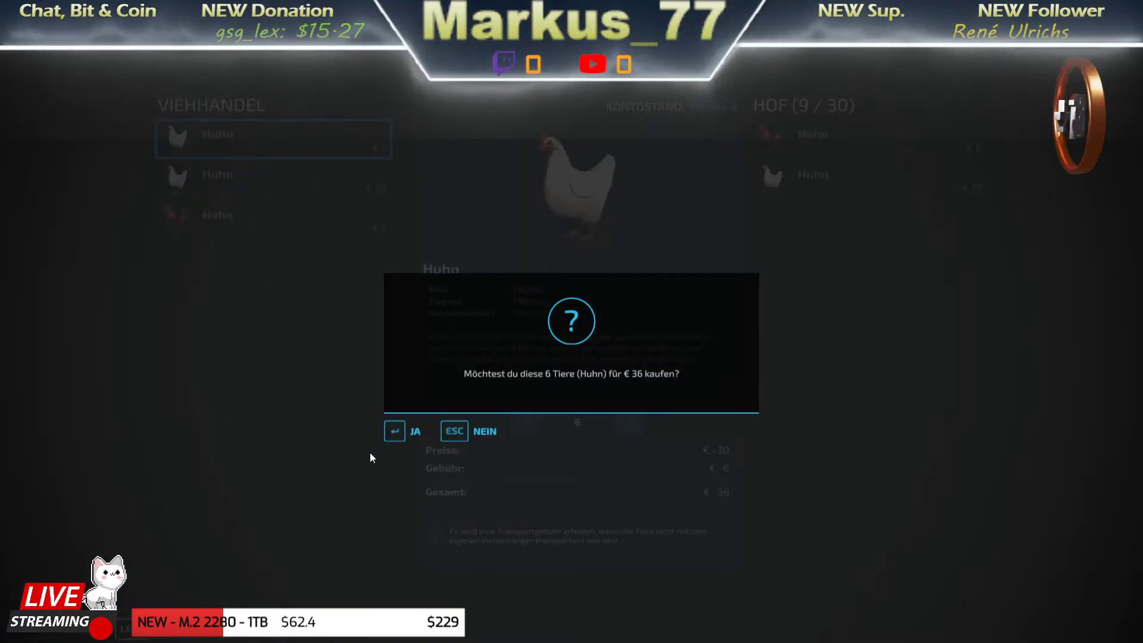
pyautogui.click(394, 434)
pyautogui.click(398, 430)
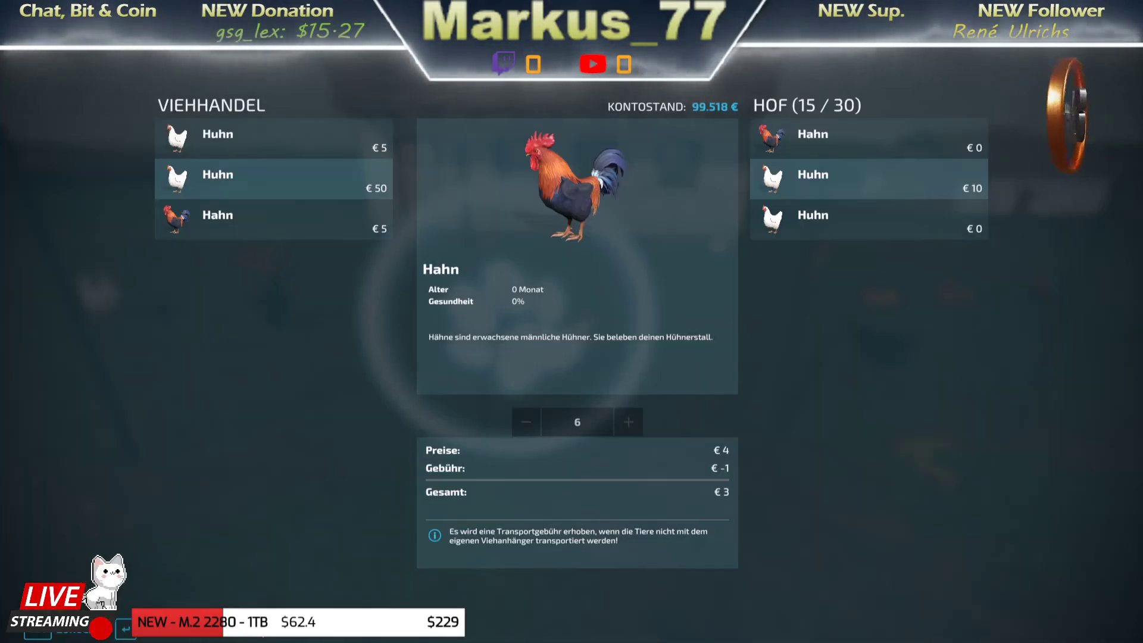
pyautogui.press('Escape')
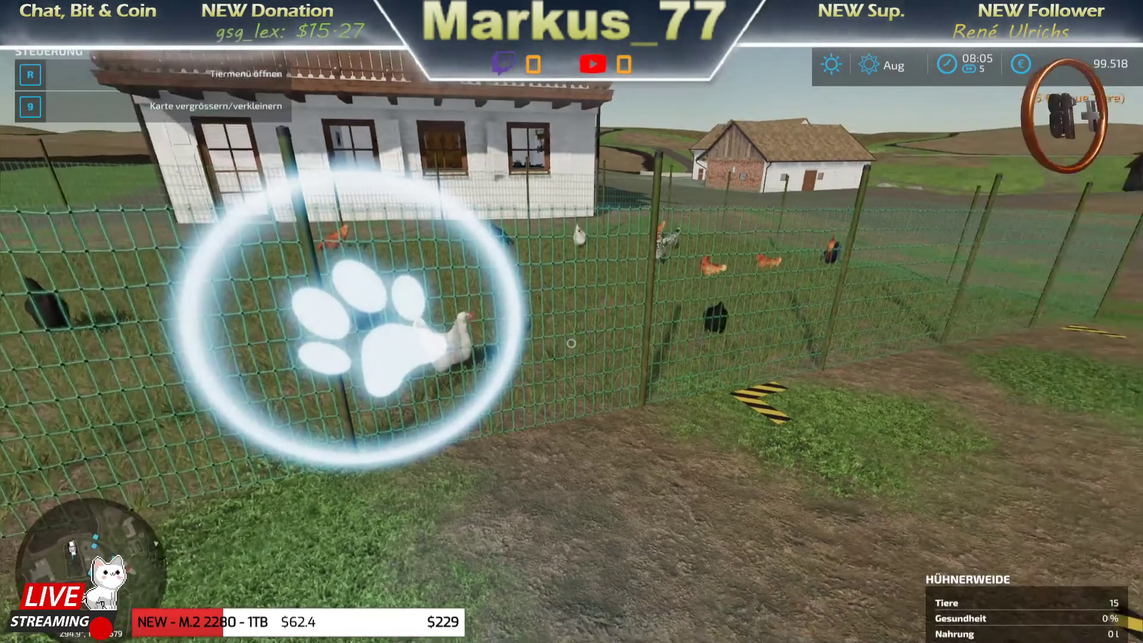
pyautogui.press('w')
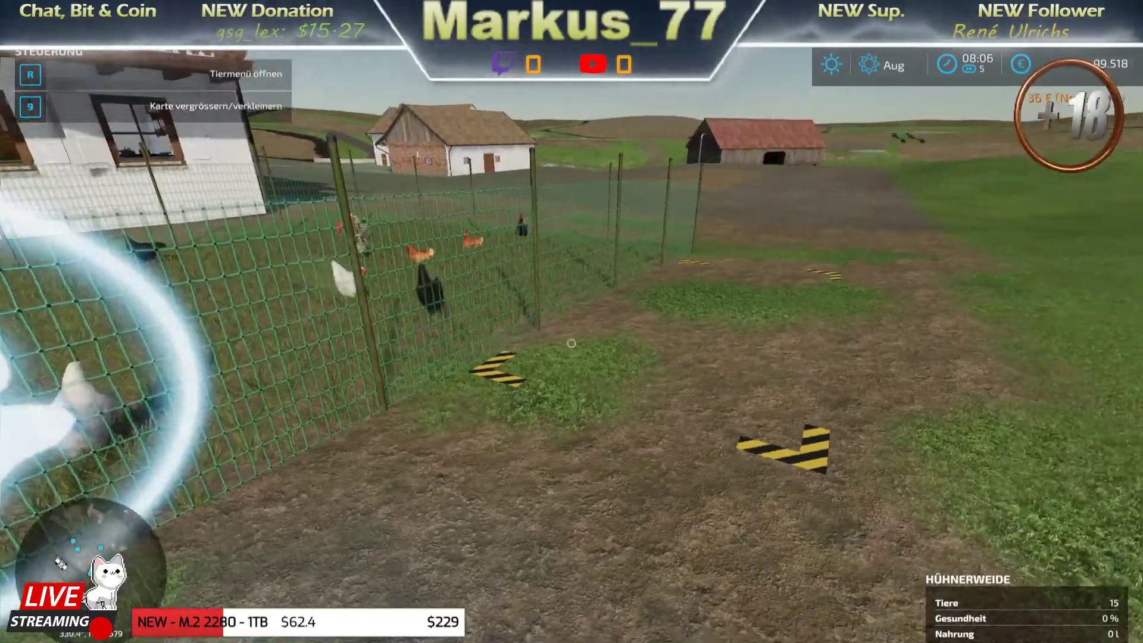
pyautogui.press('w')
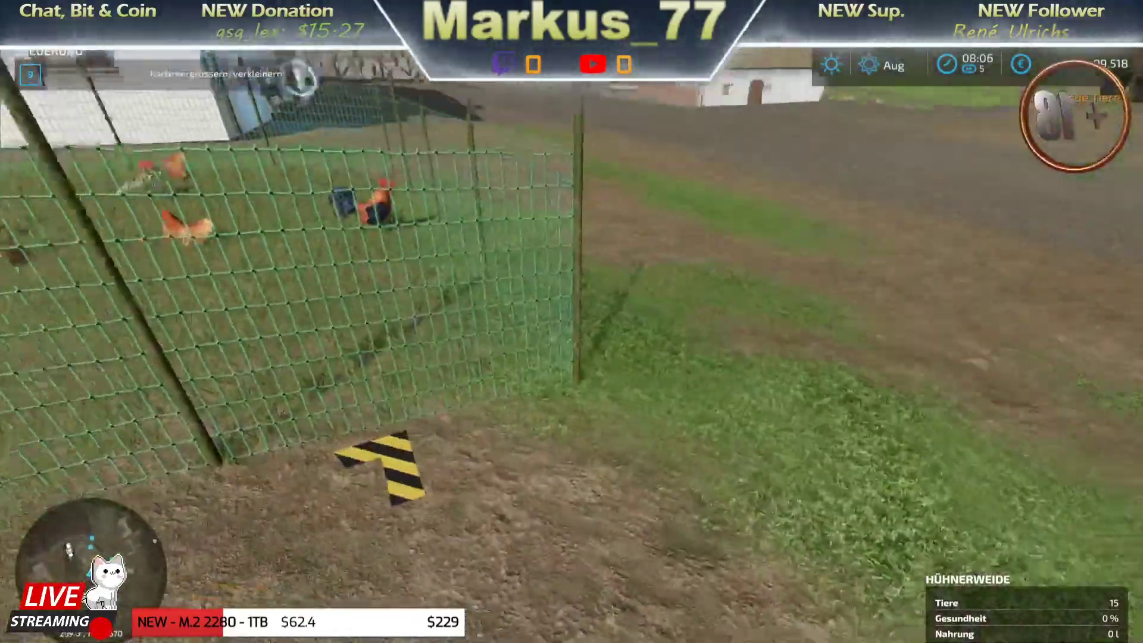
pyautogui.press('s')
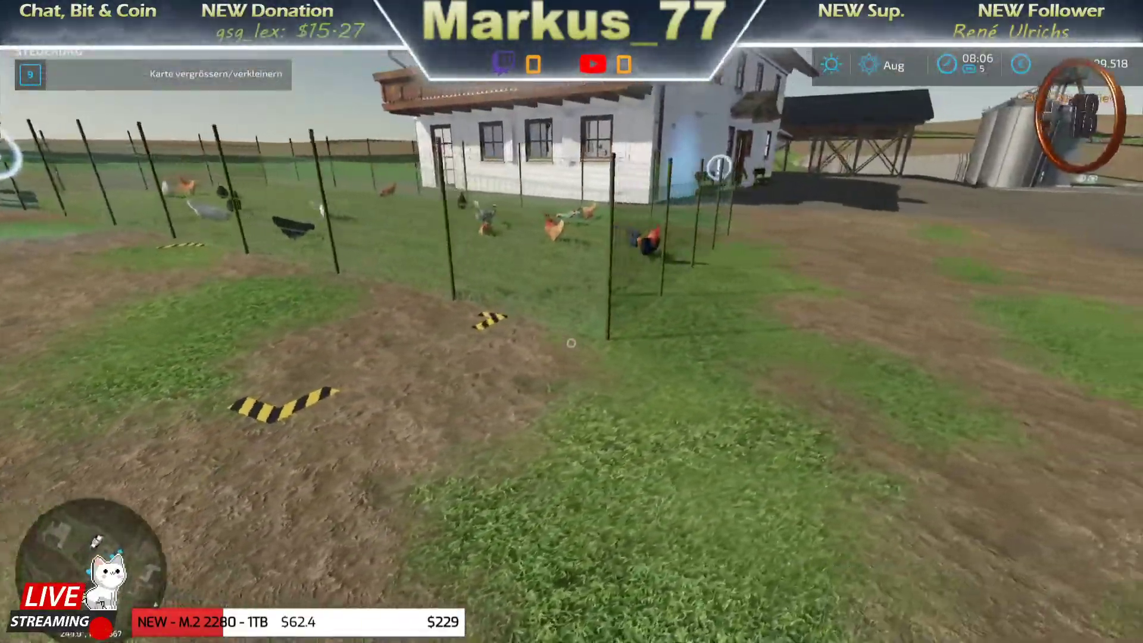
pyautogui.press('w')
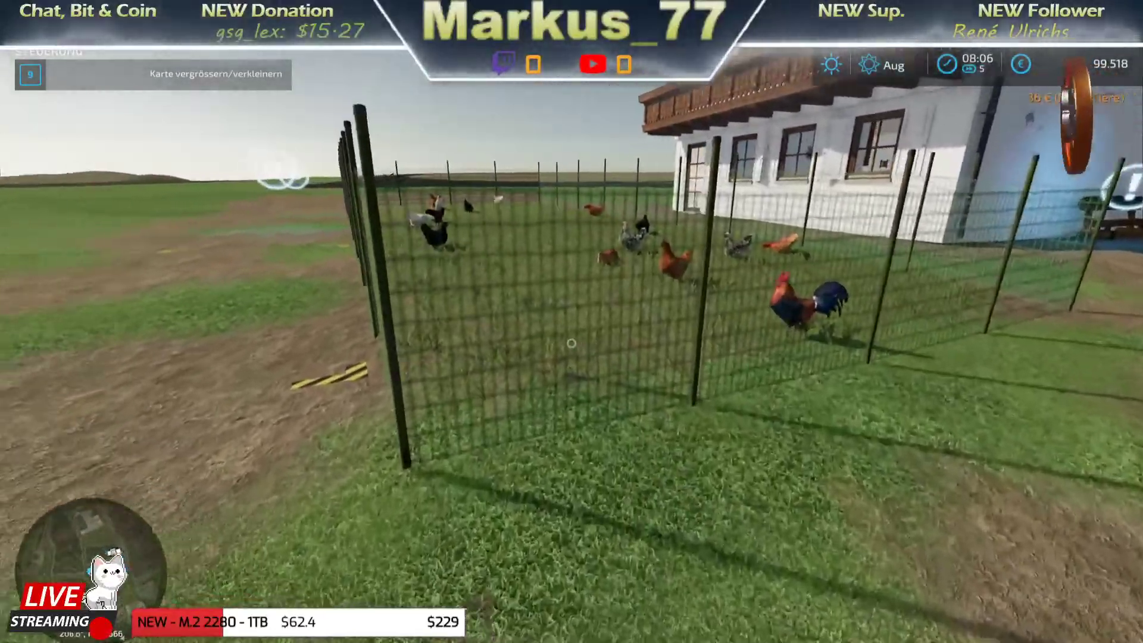
pyautogui.press('s')
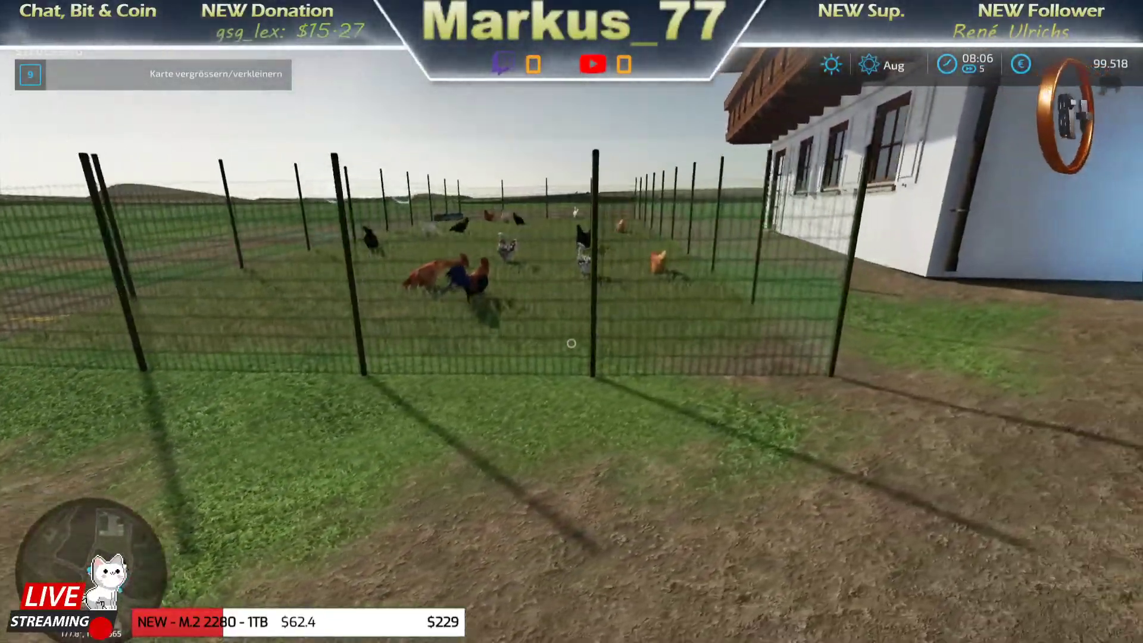
pyautogui.press('w')
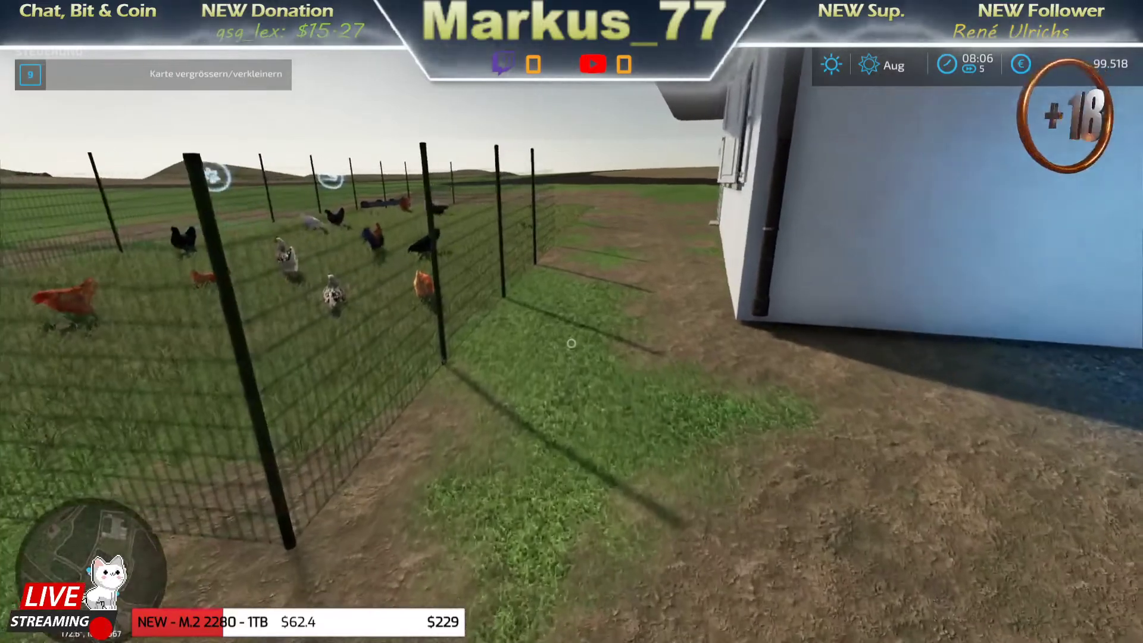
pyautogui.press('w')
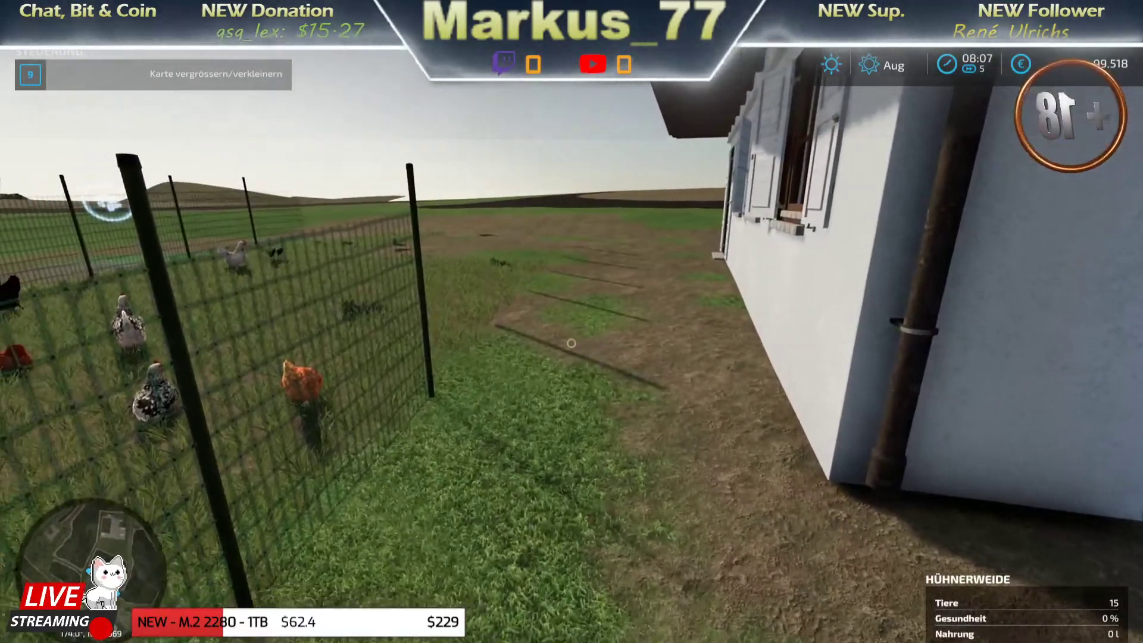
pyautogui.press('w')
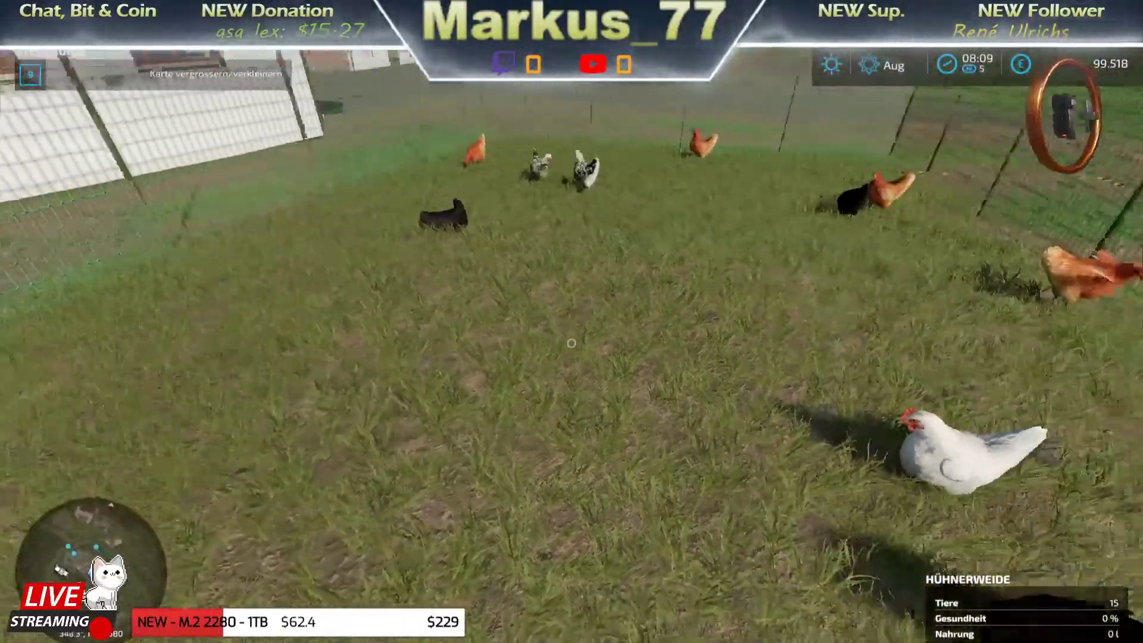
# Check the Tiere, Wetter and Wachstumskalender map pages, then bring up the quit prompt.
pyautogui.press('Escape')
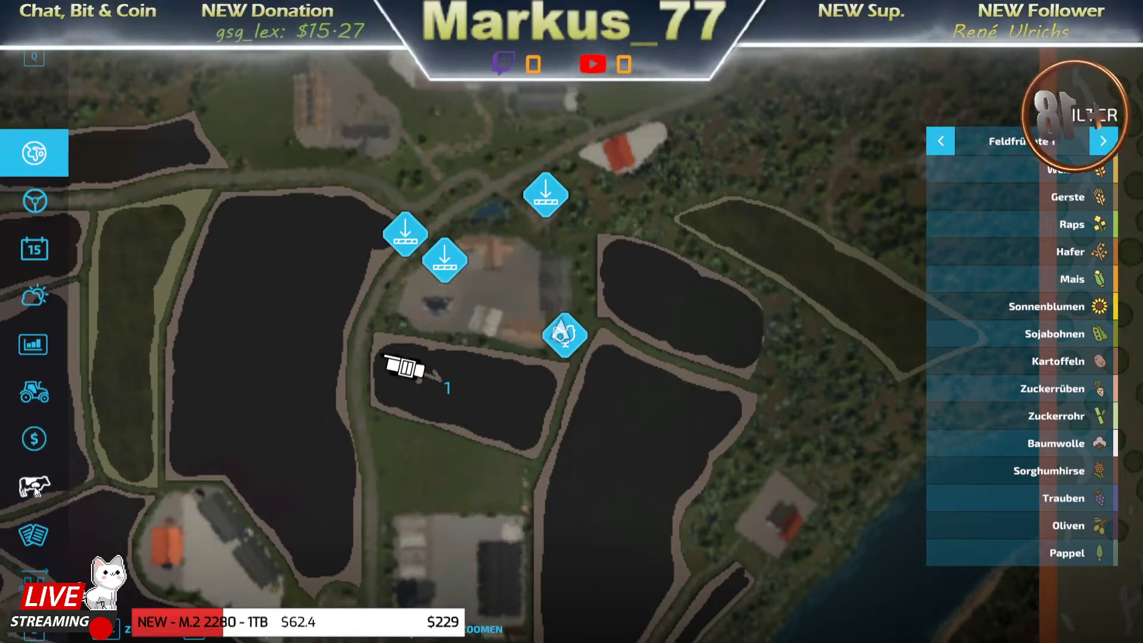
pyautogui.click(34, 487)
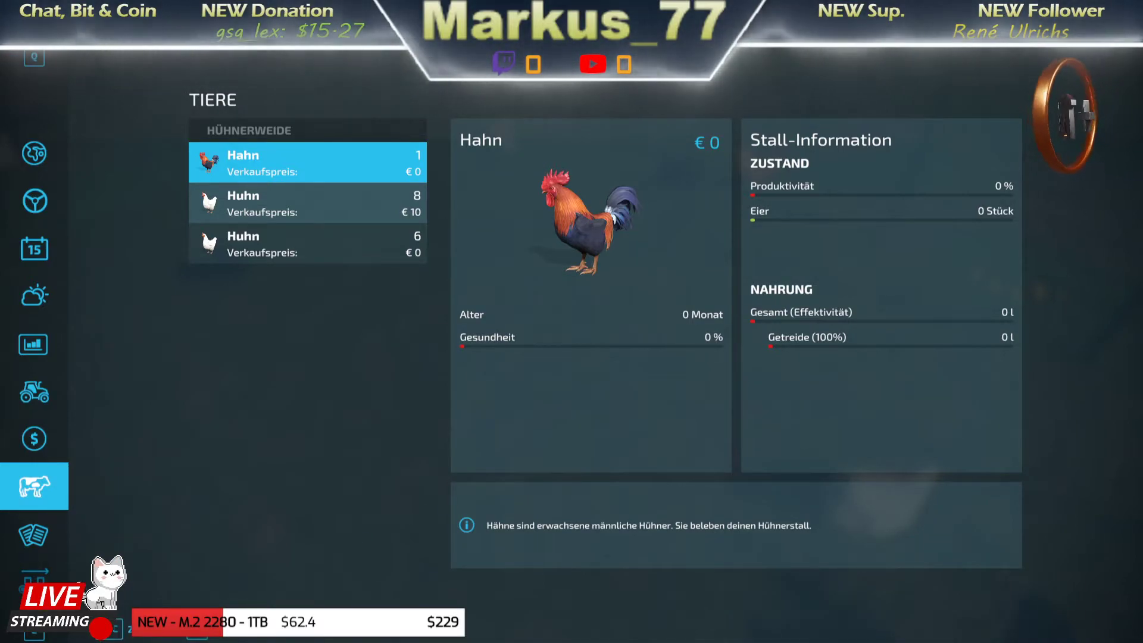
pyautogui.click(40, 291)
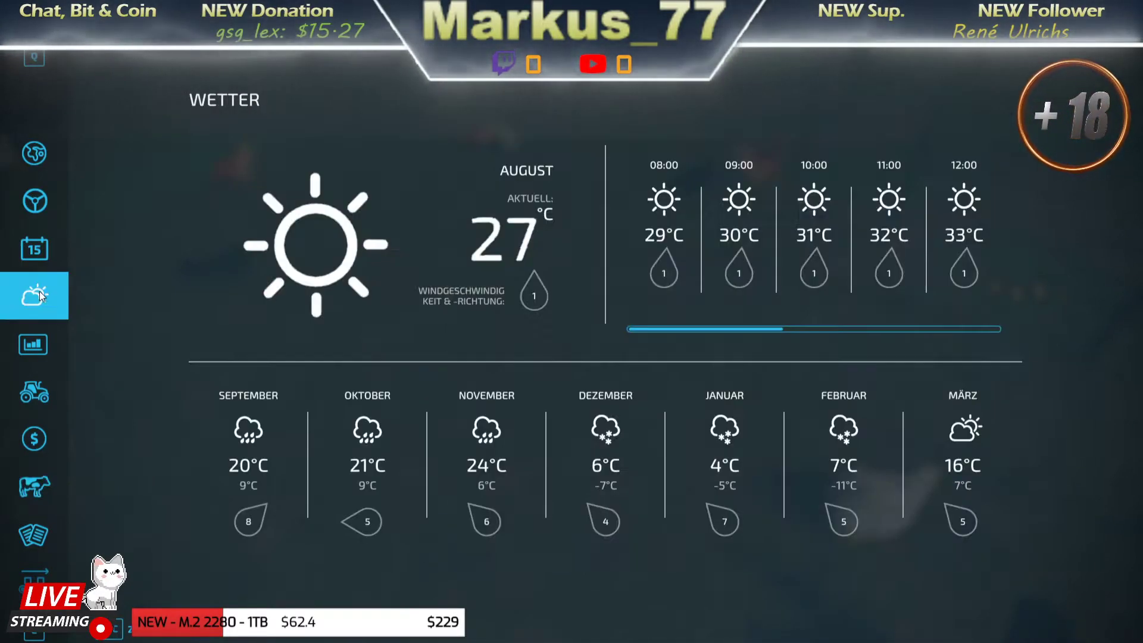
pyautogui.click(40, 252)
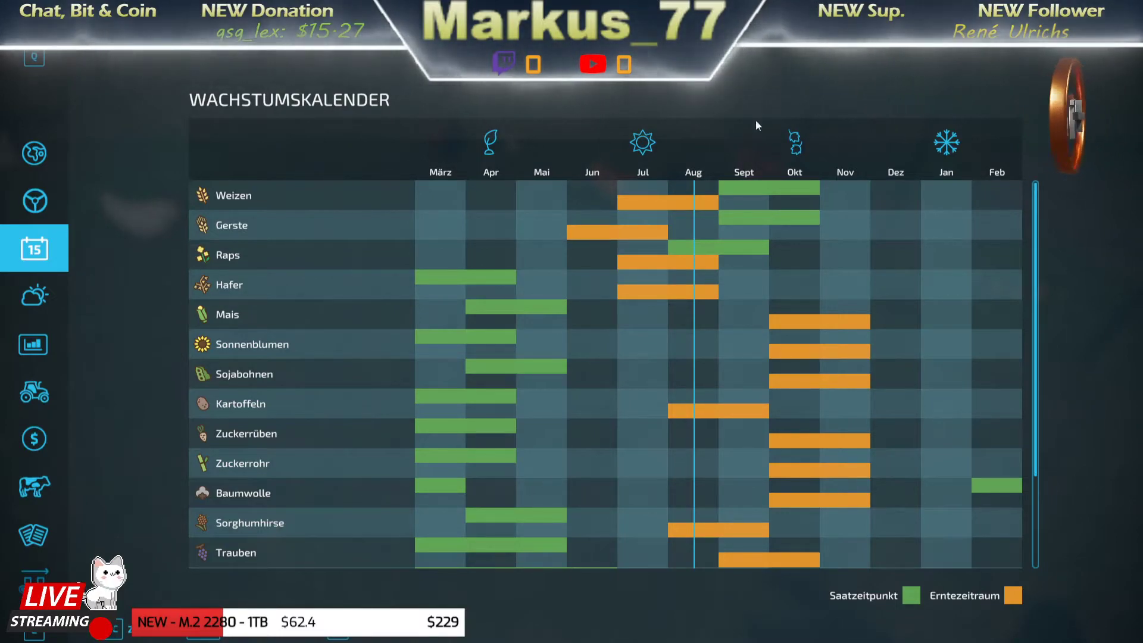
pyautogui.press('Escape')
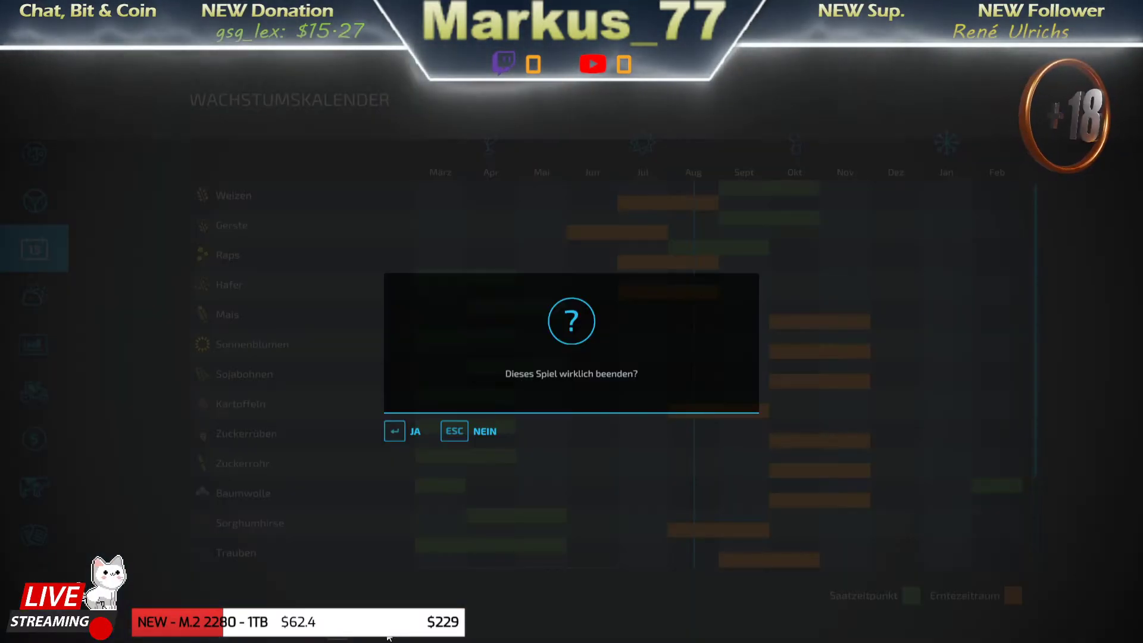
# Confirm quitting Farming Simulator 22 with JA and switch back to GIANTS Editor.
pyautogui.click(416, 431)
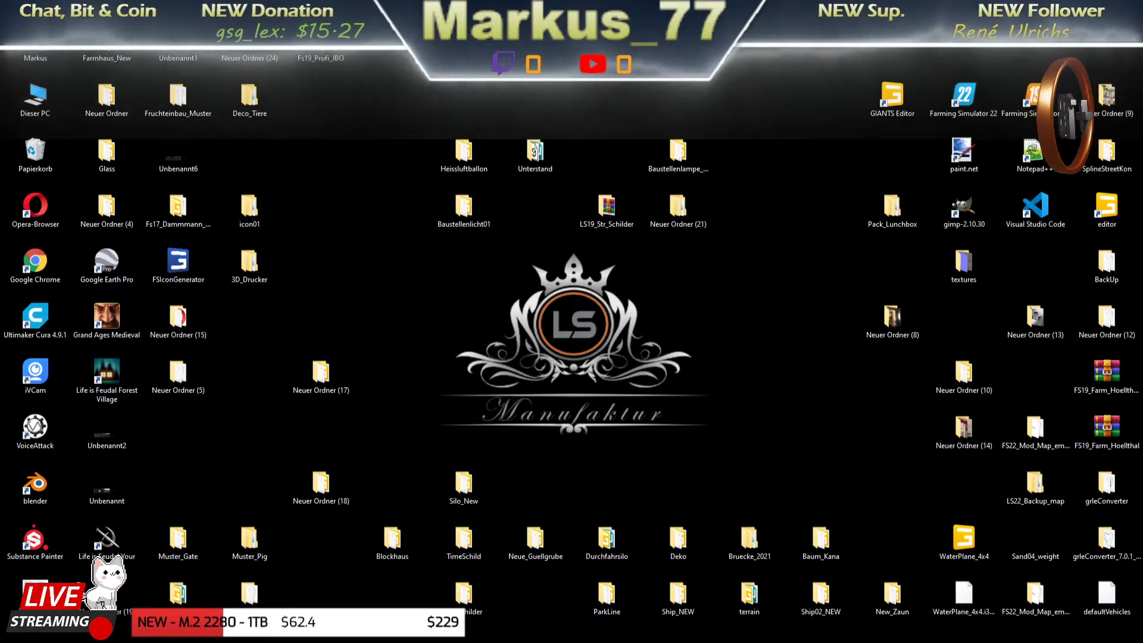
pyautogui.hotkey('alt', 'Tab')
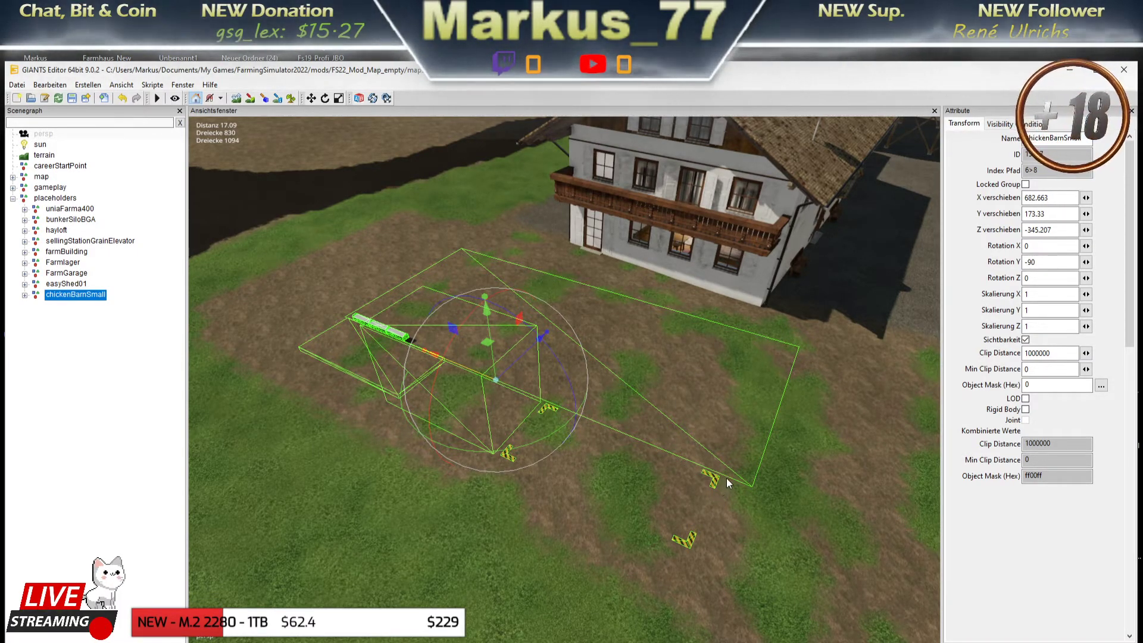
# Orbit and zoom around chickenBarnSmall, hide the Attribute panel, then minimize GIANTS Editor.
pyautogui.scroll(-5, 745, 466)
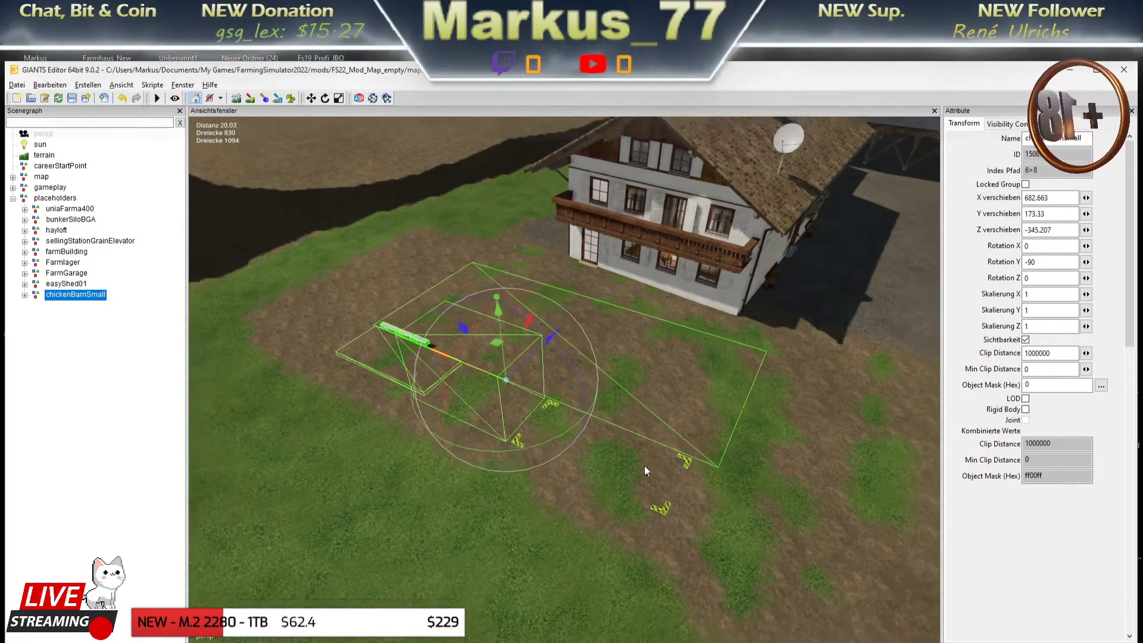
pyautogui.moveTo(644, 465)
pyautogui.keyDown('alt'); pyautogui.mouseDown()
pyautogui.moveTo(642, 442)
pyautogui.moveTo(649, 478)
pyautogui.moveTo(613, 469)
pyautogui.moveTo(657, 497)
pyautogui.mouseUp(); pyautogui.keyUp('alt')
pyautogui.scroll(5, 630, 470)
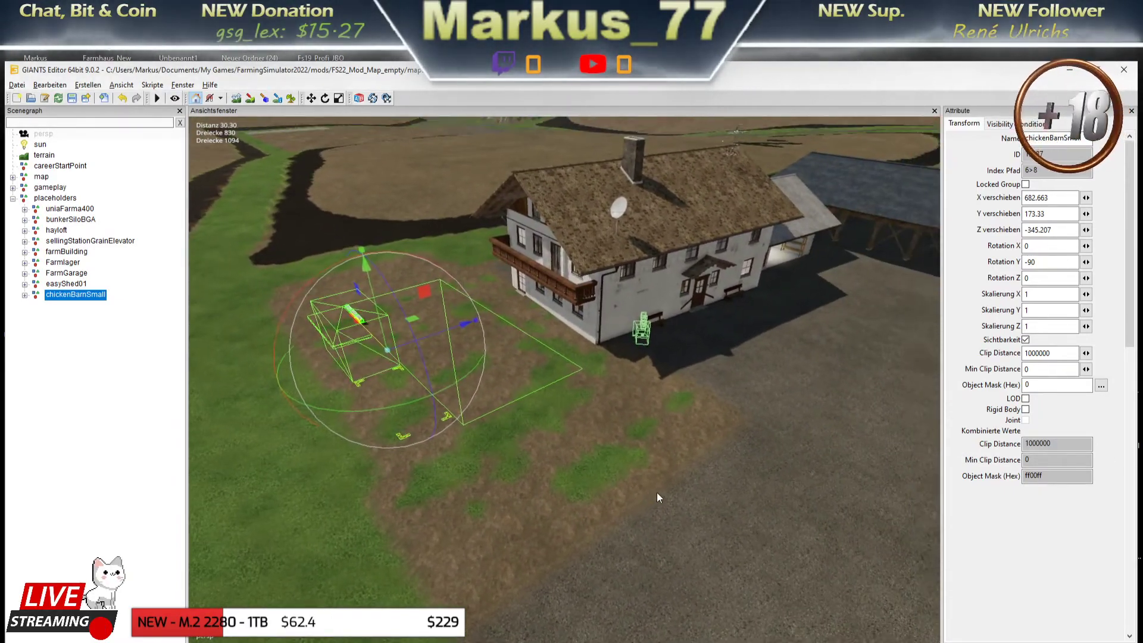
pyautogui.click(1133, 112)
pyautogui.scroll(-3, 848, 369)
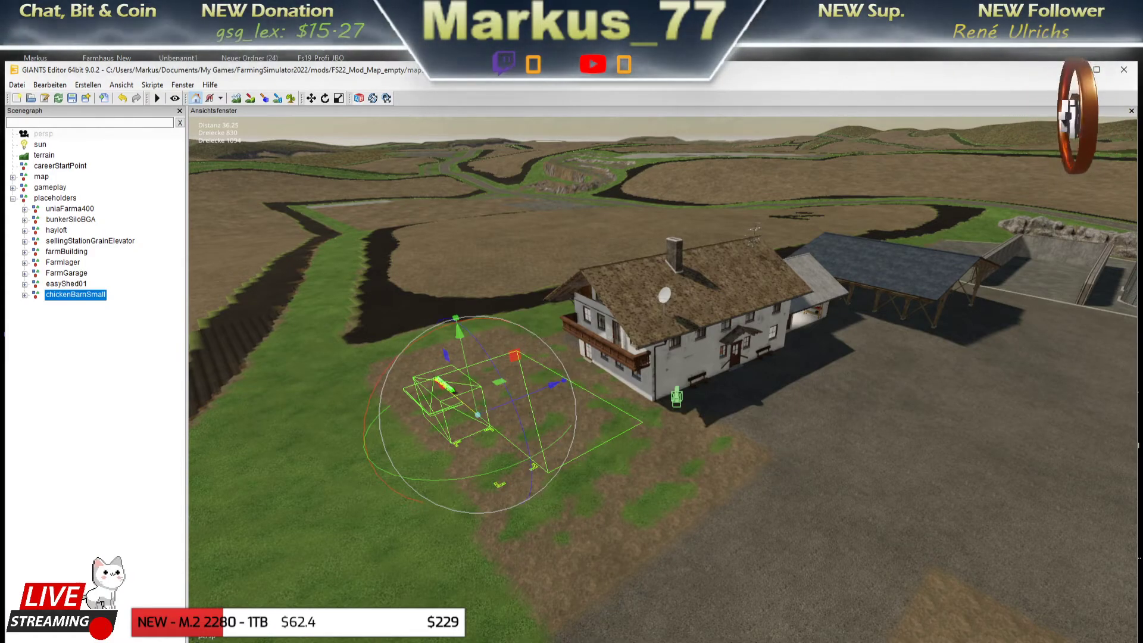
pyautogui.click(1069, 72)
# View chickenBarnSmall_Hof1.xml from line 1 in Notepad++, then minimize it.
pyautogui.click(487, 620)
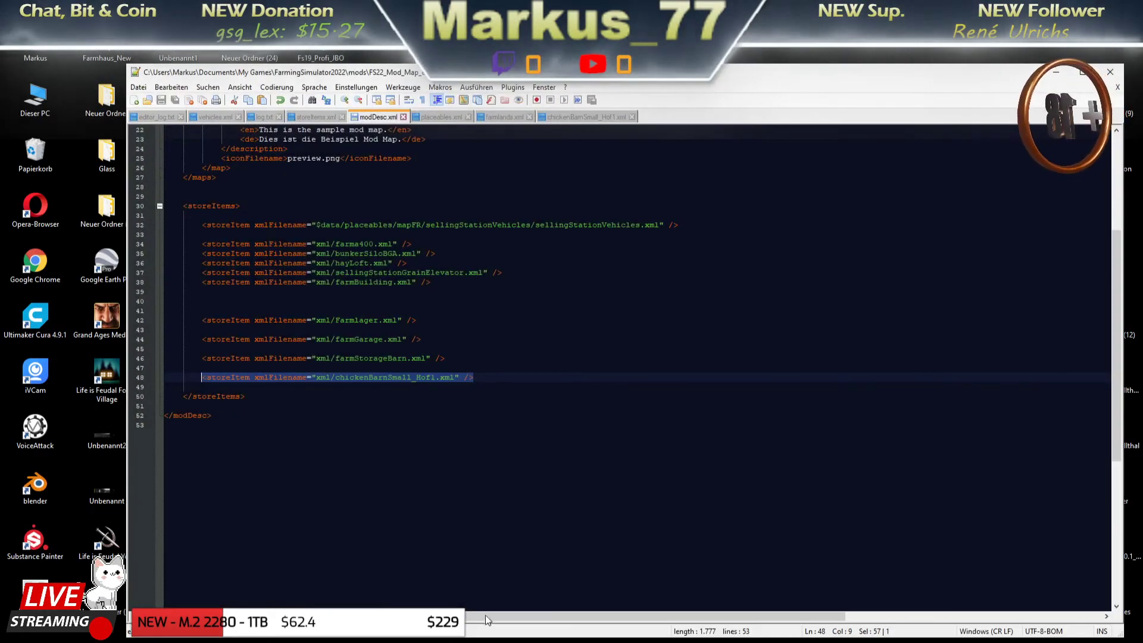
pyautogui.click(575, 117)
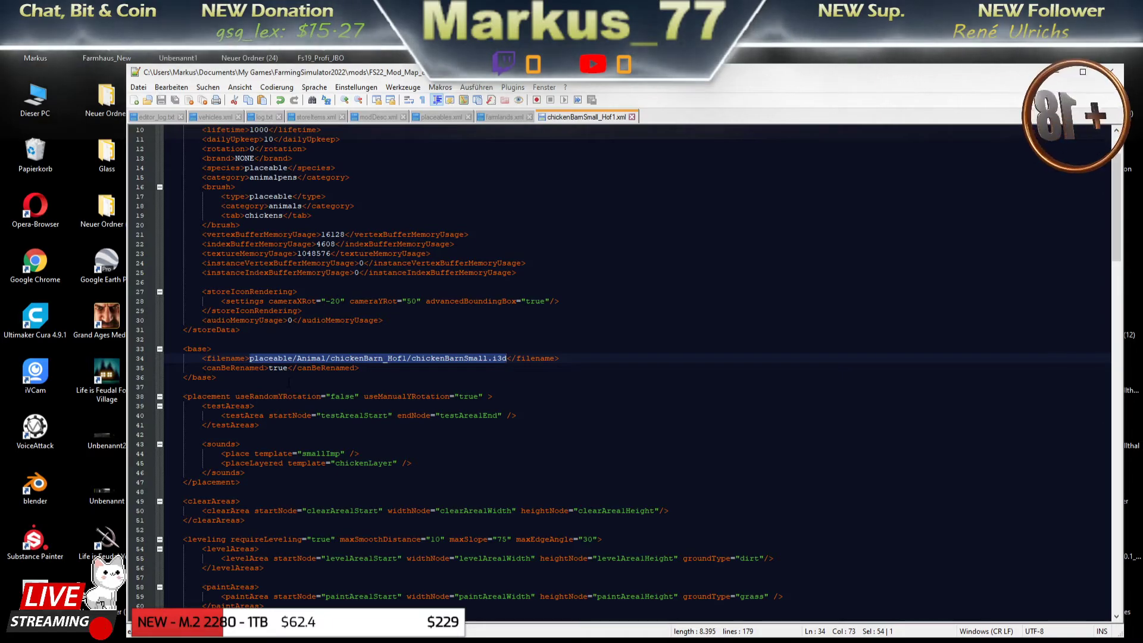
pyautogui.scroll(3, 619, 369)
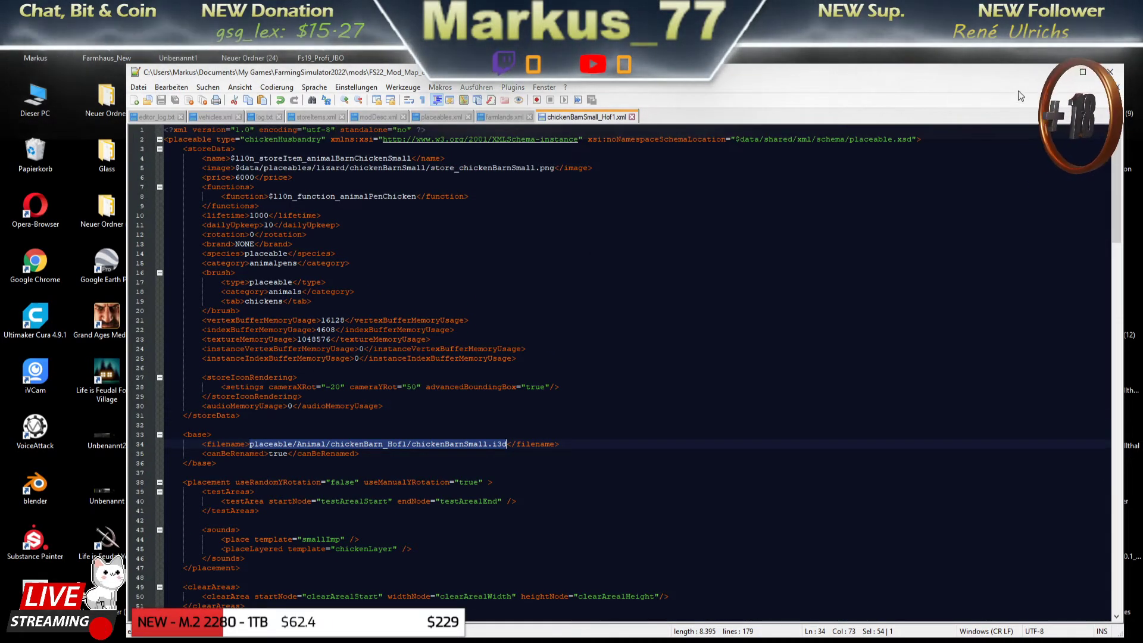
pyautogui.click(1056, 75)
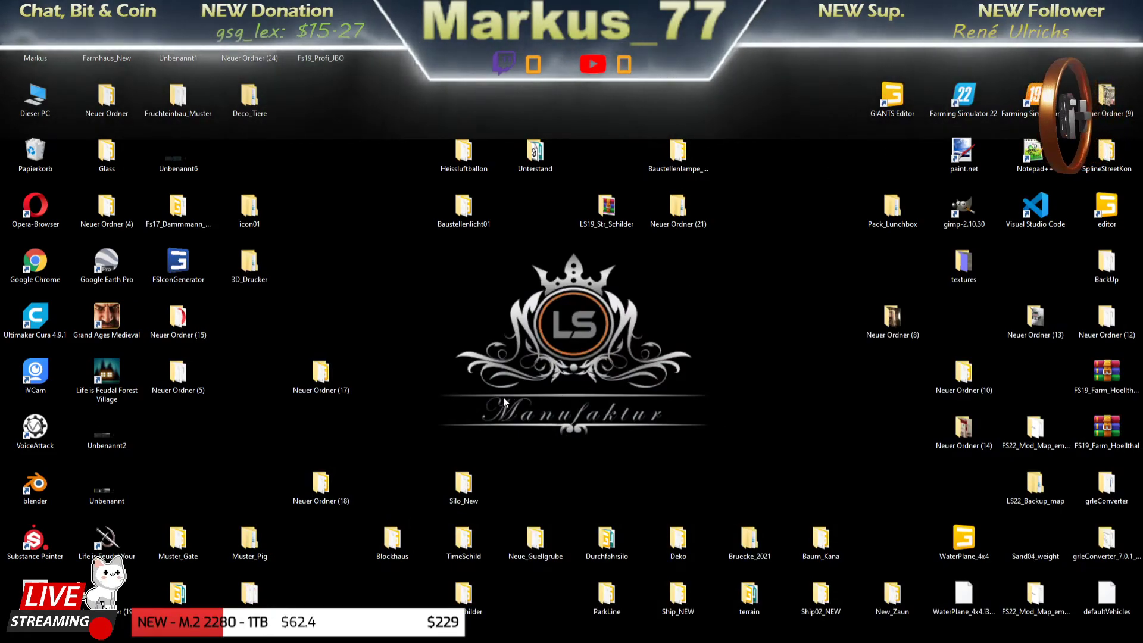